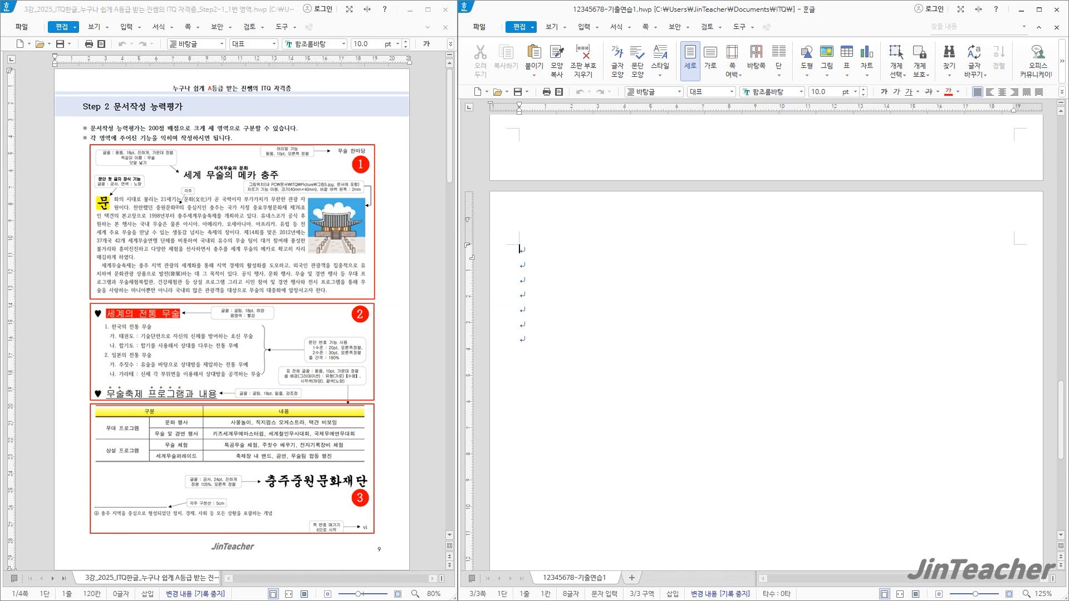
Examine the Step 2-1 area 1 instructions in the reference document and the numbered page layout of the practice document
scroll(415, 292, down, 10)
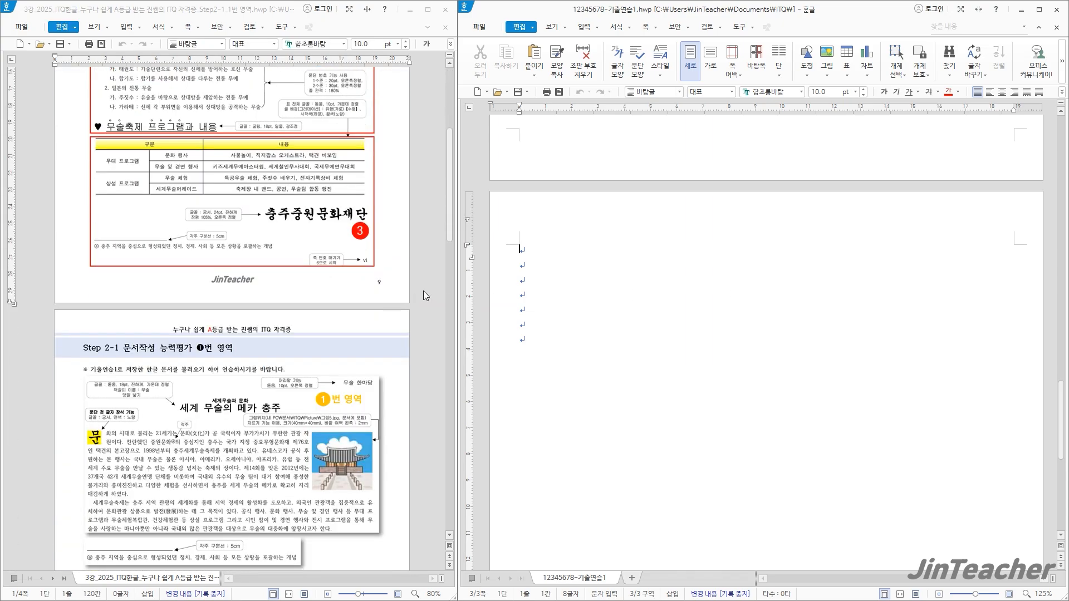
ctrl+scroll(254, 300, up, 3)
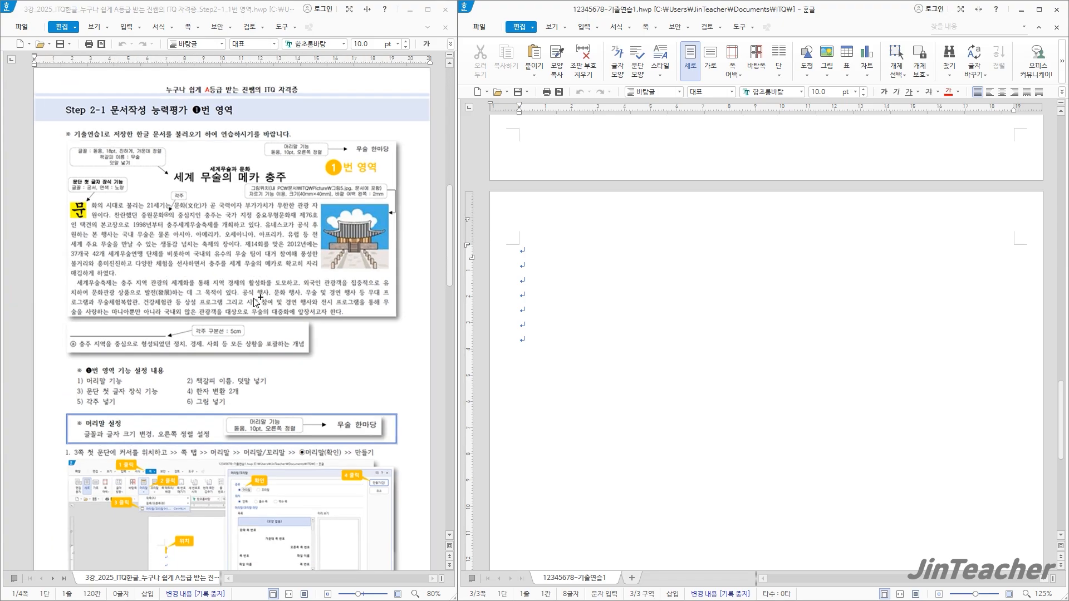
scroll(324, 301, down, 1)
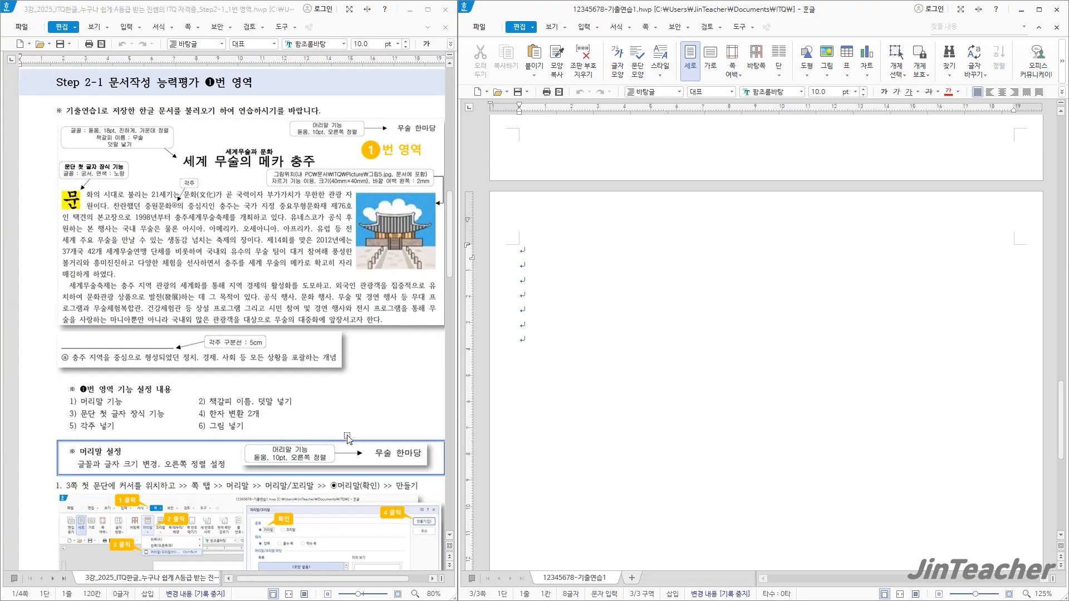
drag(325, 581, 329, 580)
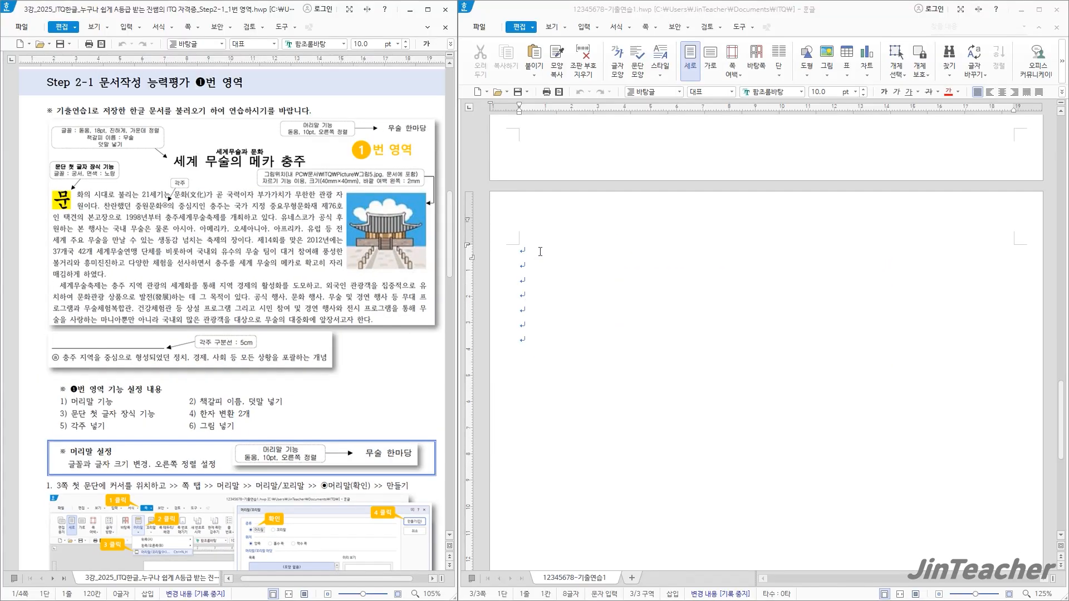
click(540, 250)
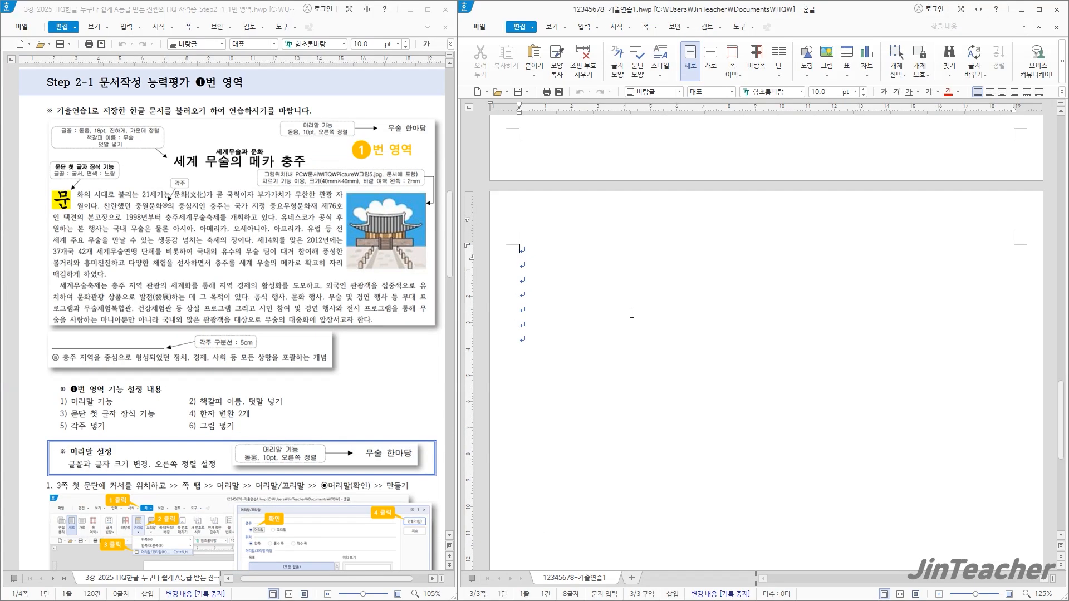
scroll(738, 89, up, 5)
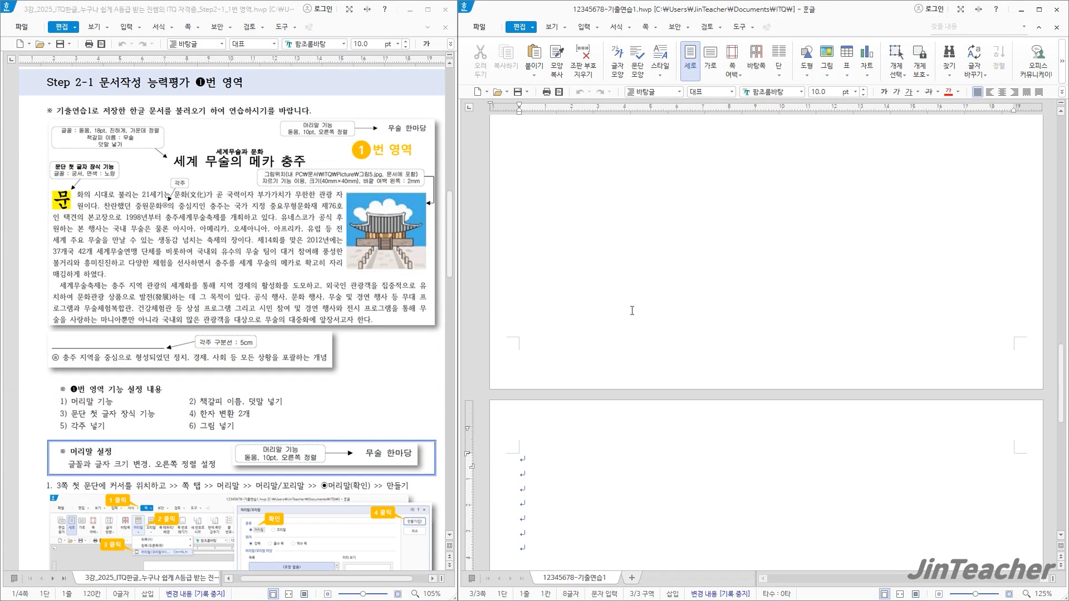
scroll(633, 310, up, 10)
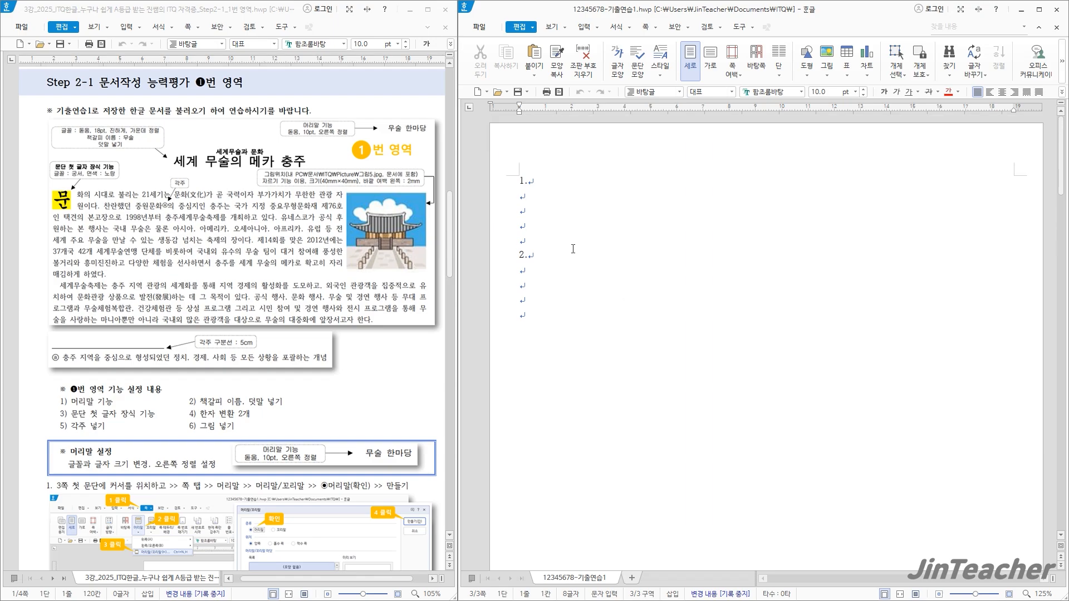
scroll(559, 303, down, 10)
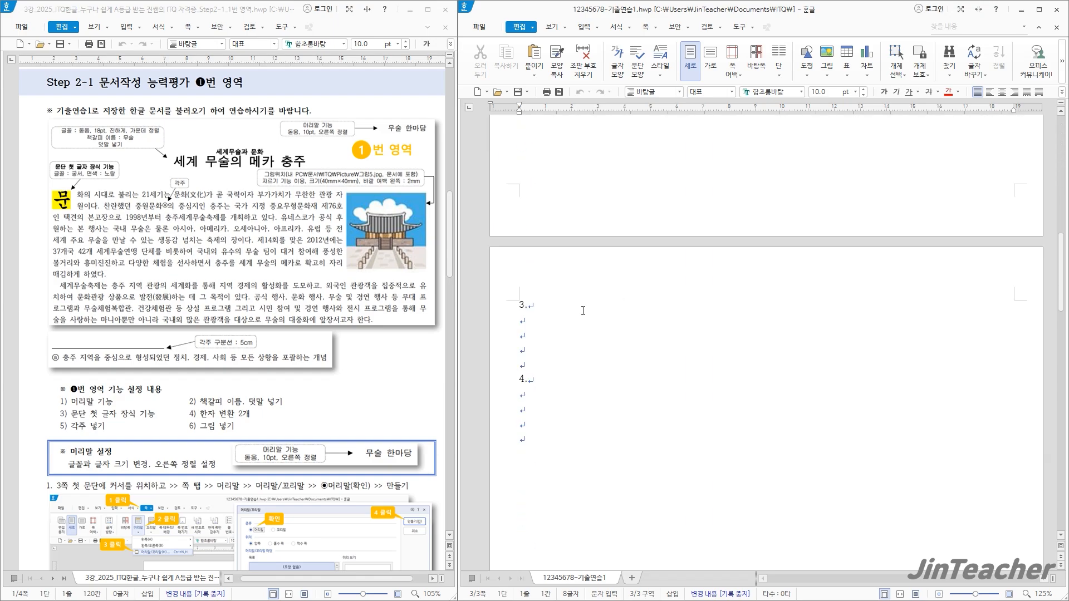
scroll(537, 298, down, 10)
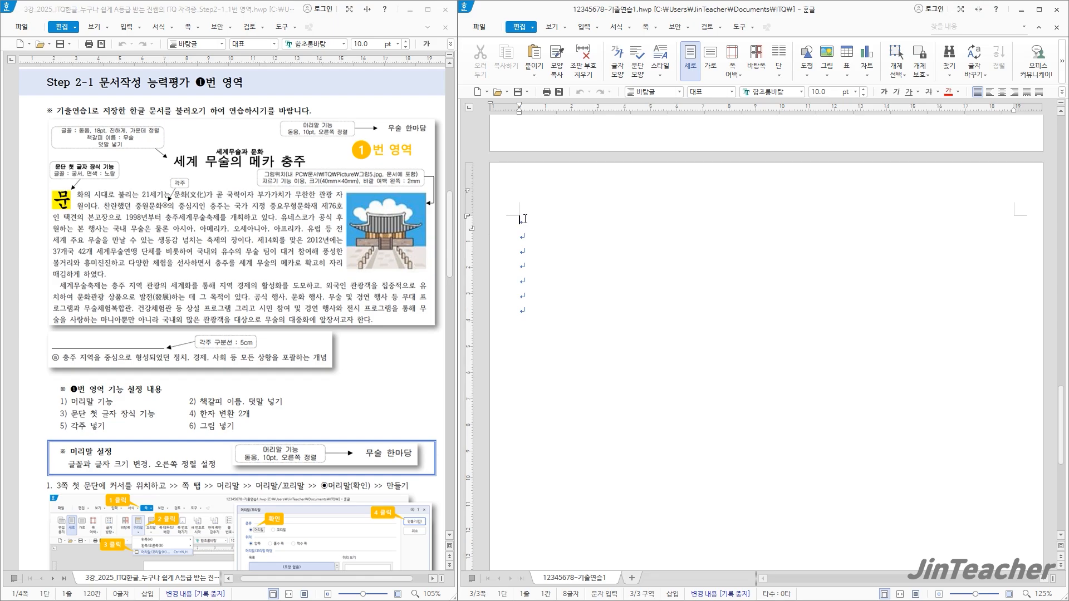
scroll(199, 439, down, 5)
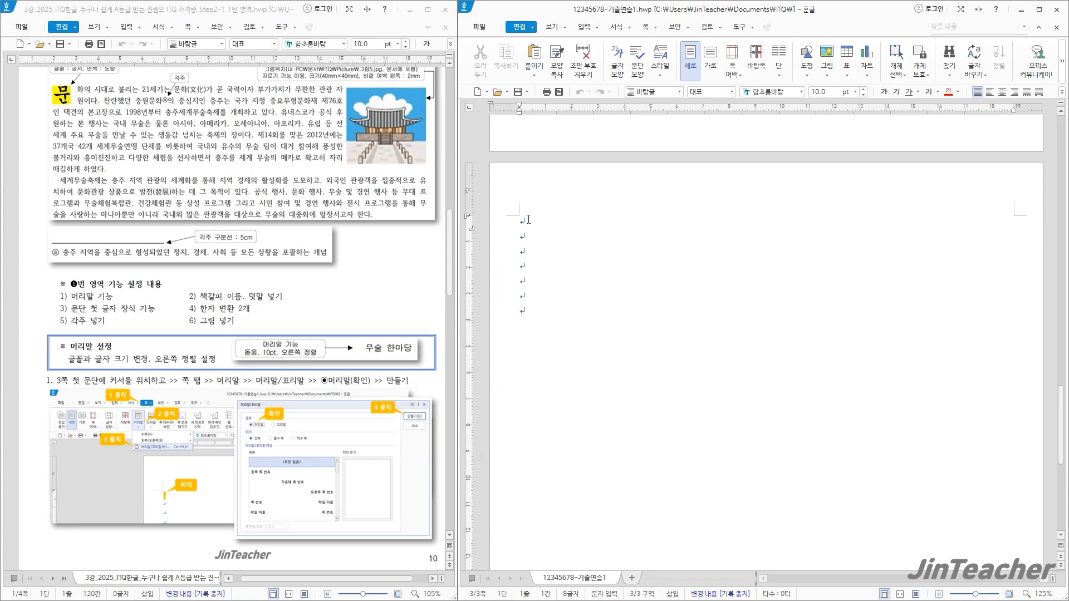
Create a 머리말 header for both pages (양쪽) on page 3 with the (모양 없음) style
click(643, 28)
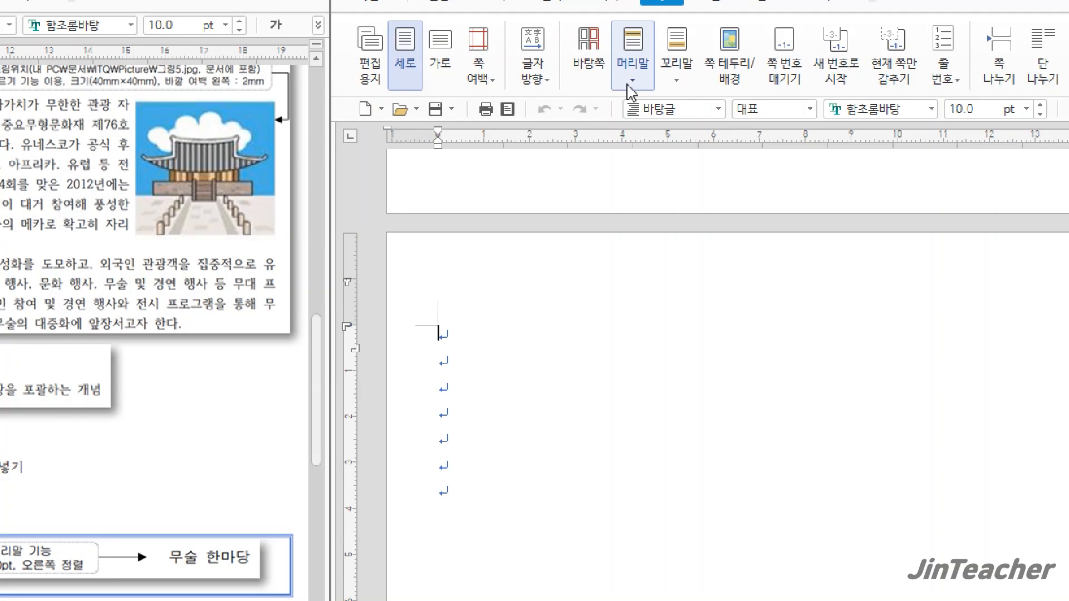
click(630, 77)
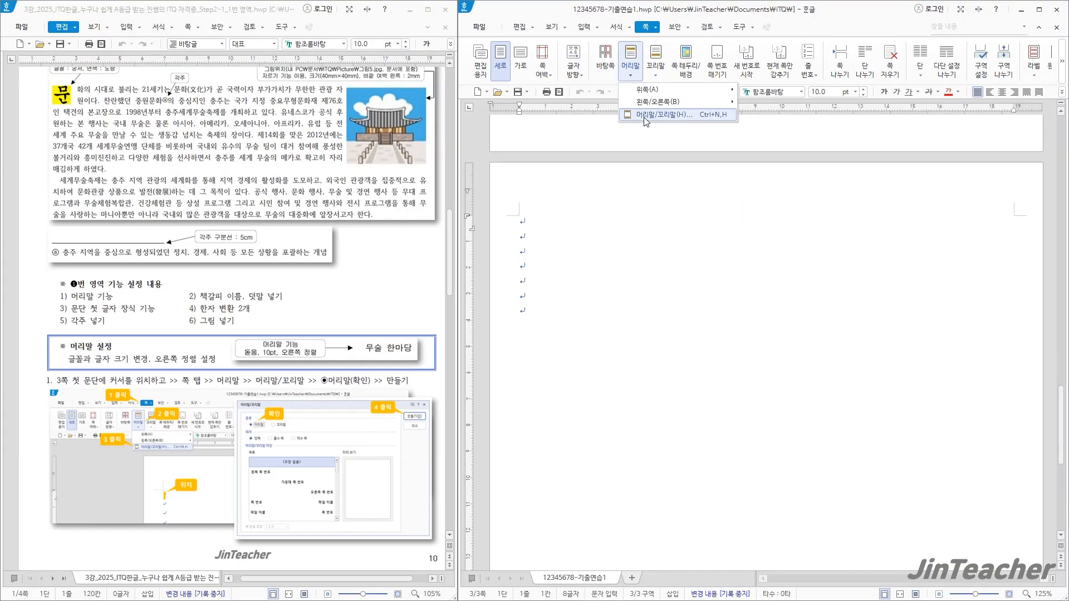
click(660, 161)
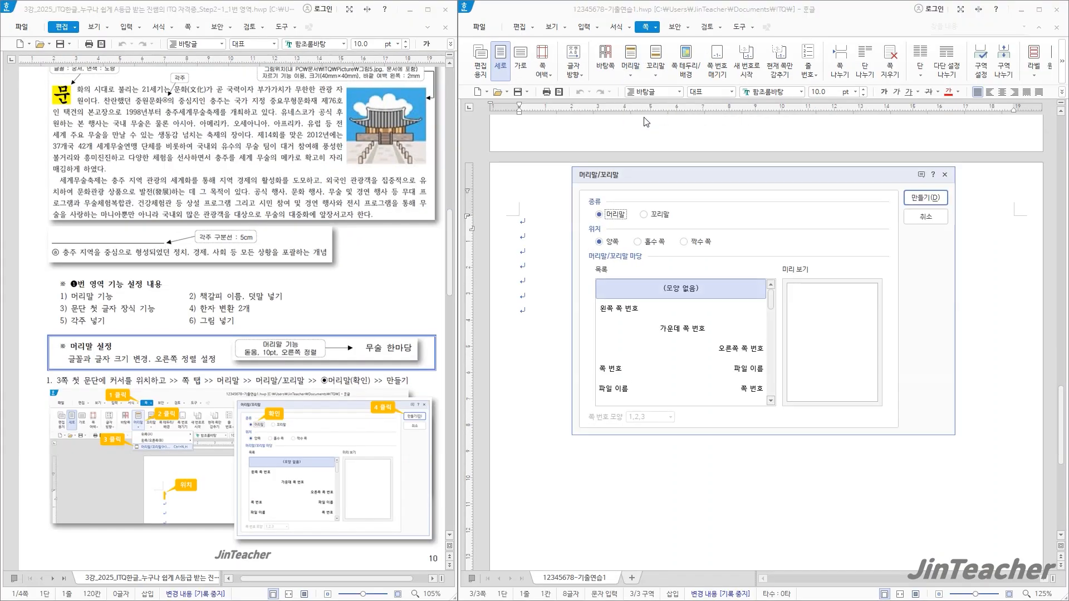
drag(667, 166, 635, 113)
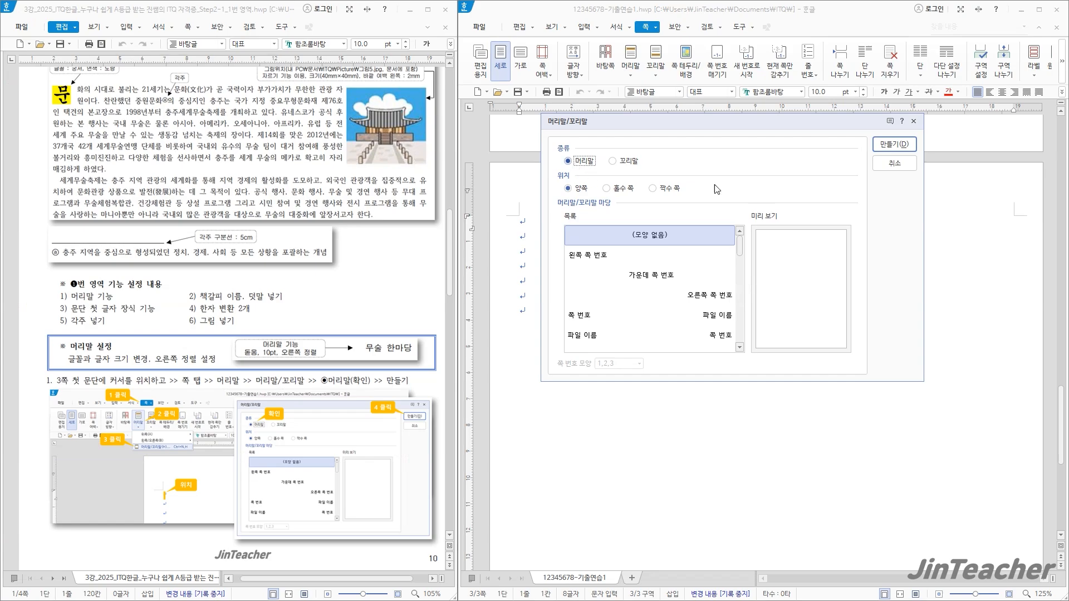
click(894, 146)
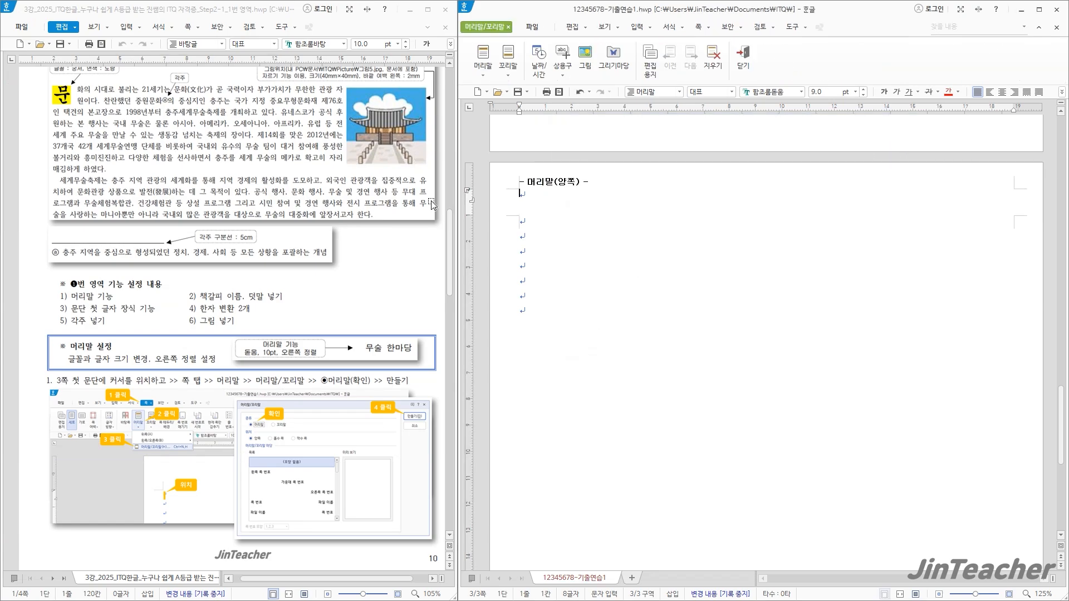
Enter "무술 한마당" as the header text, following the reference document
scroll(432, 205, up, 5)
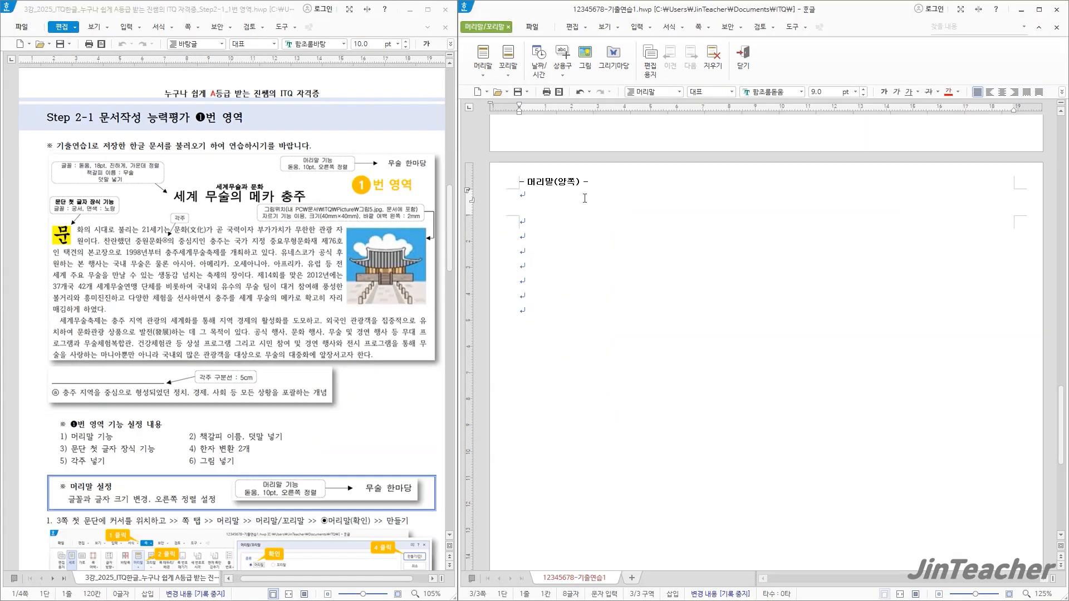
text(무술 한마당)
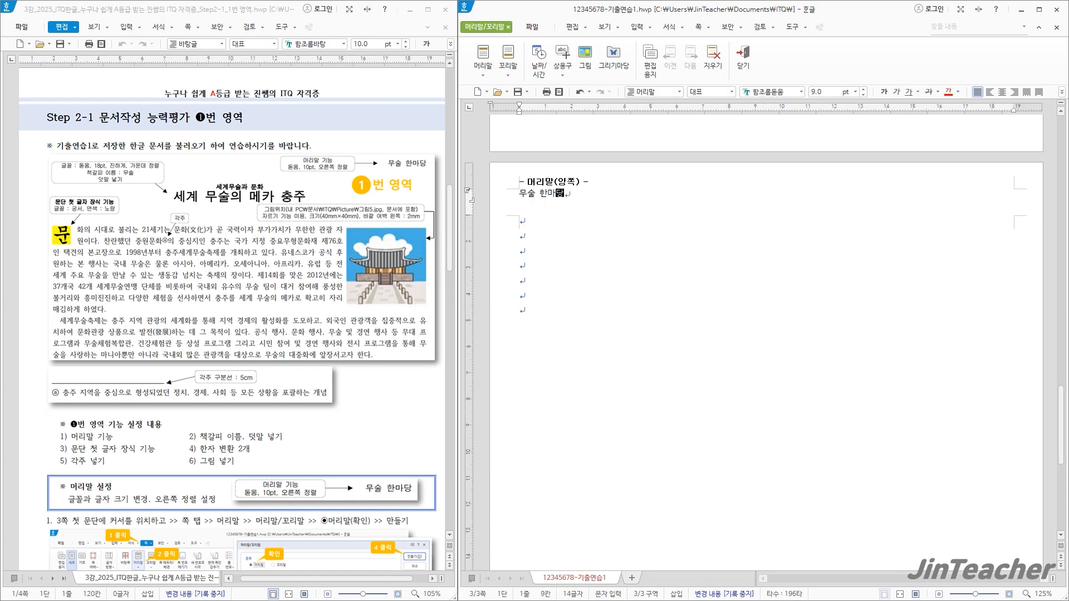
Change the font of the header text "무술 한마당" to 돋움
drag(567, 193, 502, 199)
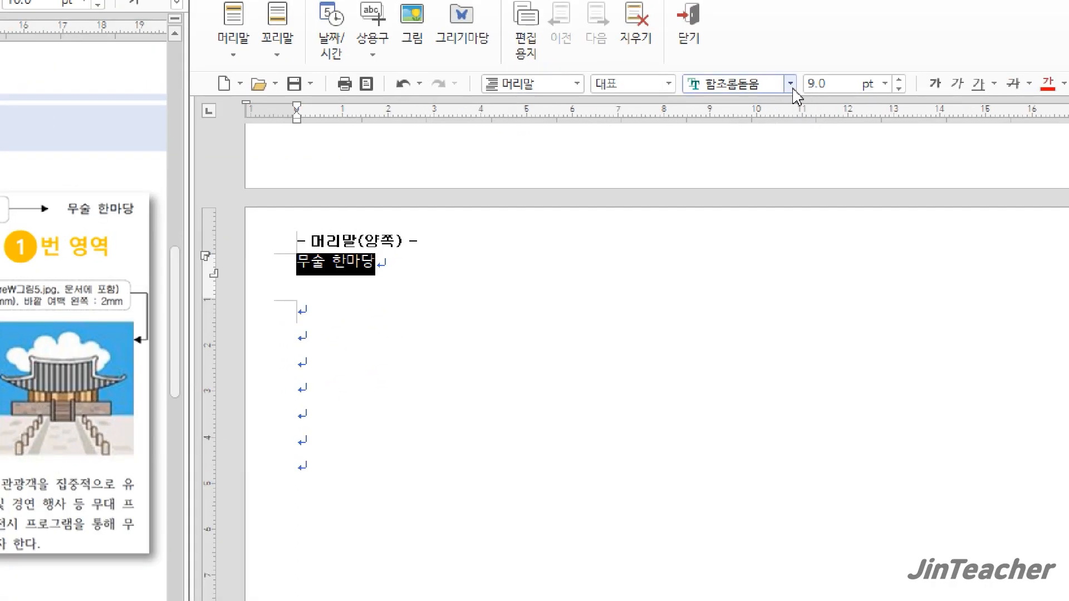
click(791, 84)
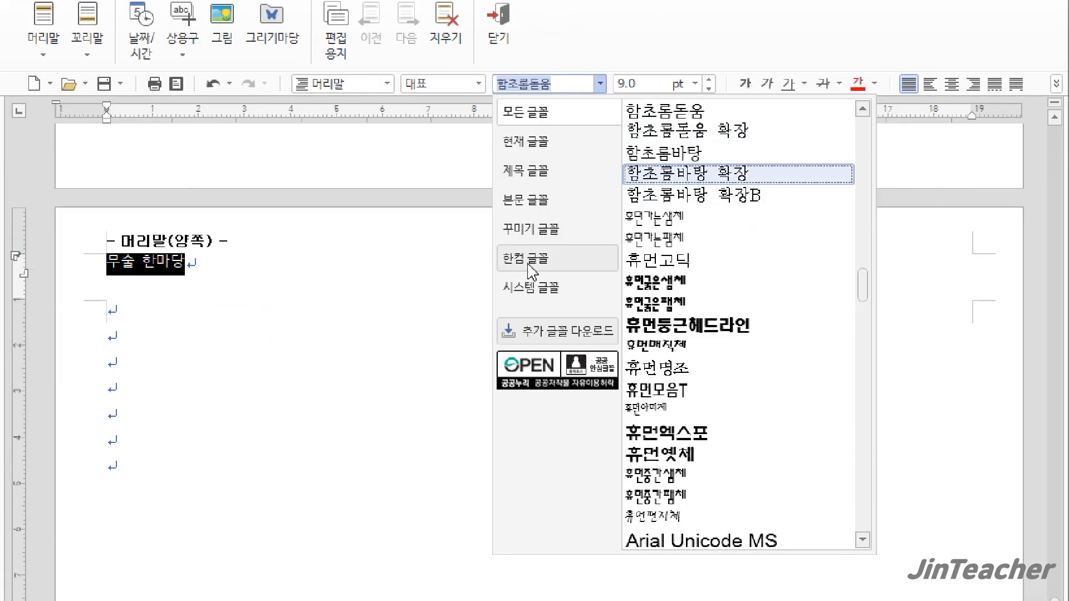
click(528, 264)
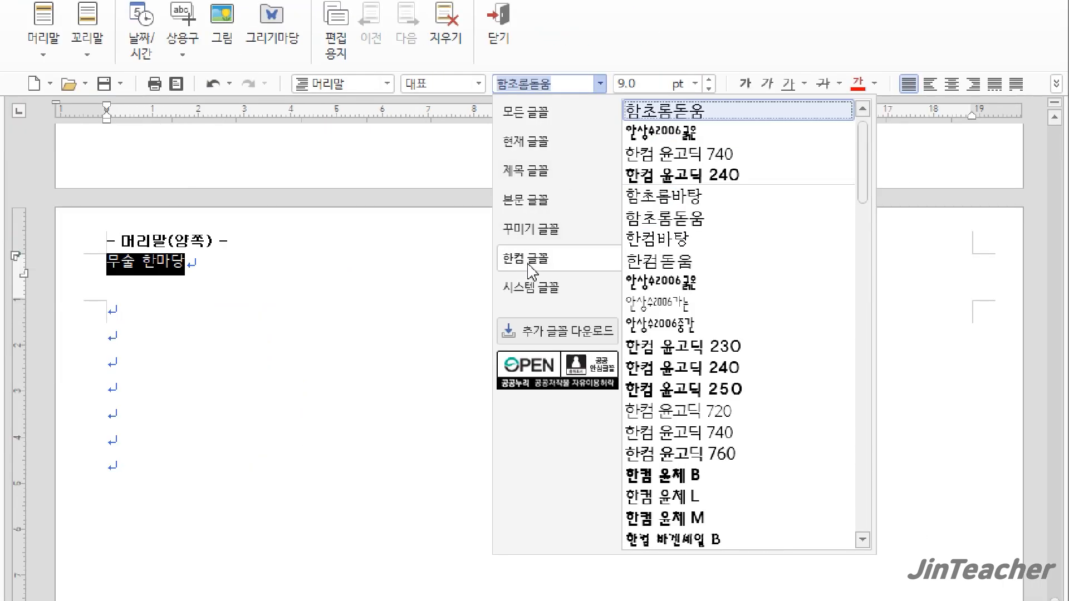
click(541, 124)
click(560, 85)
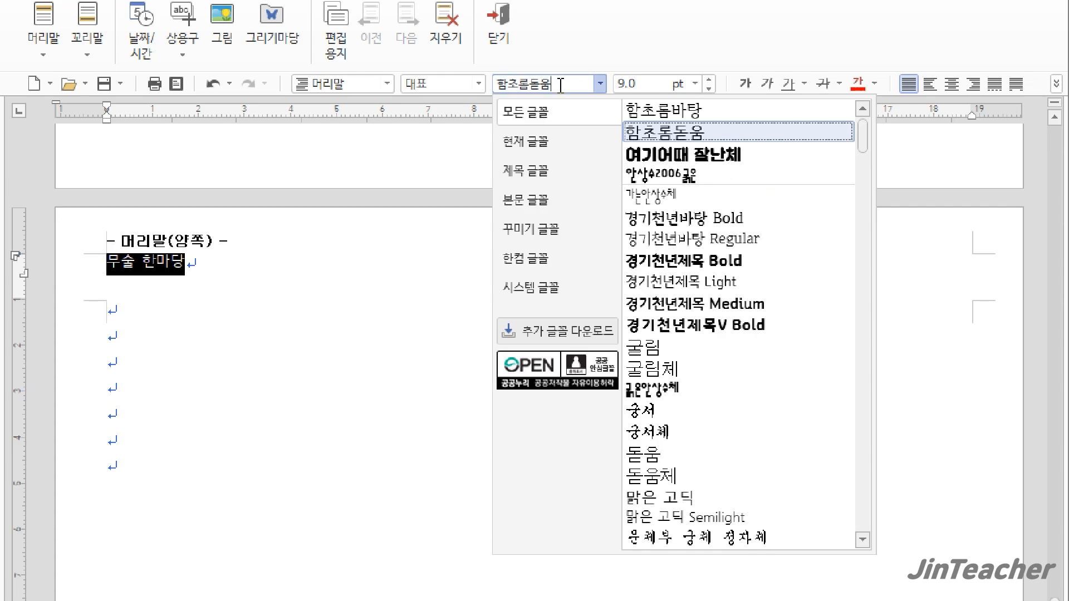
drag(560, 84, 477, 92)
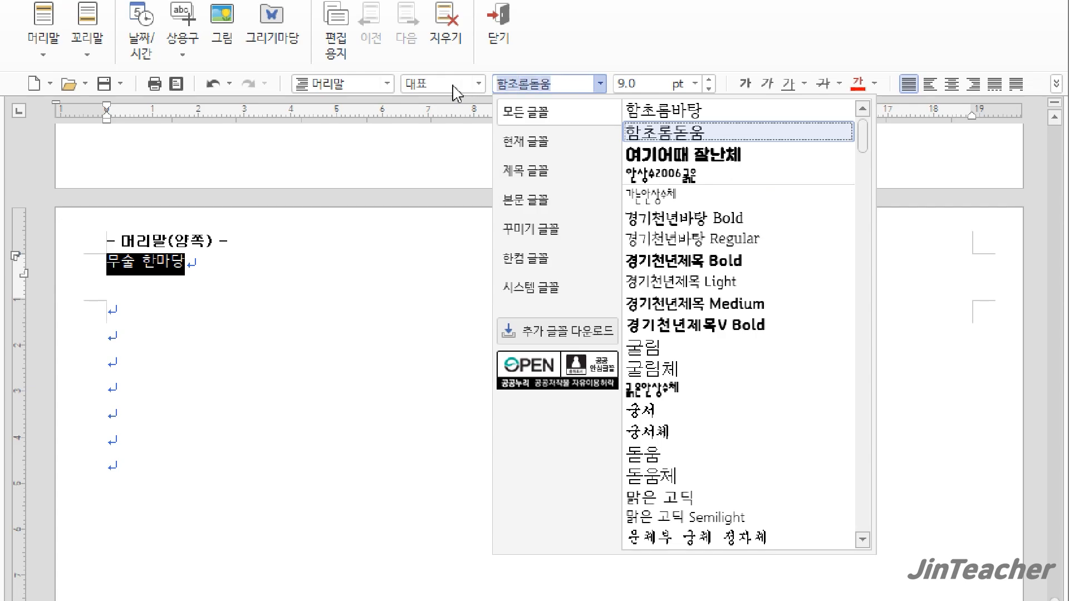
text(돋움)
key(Return)
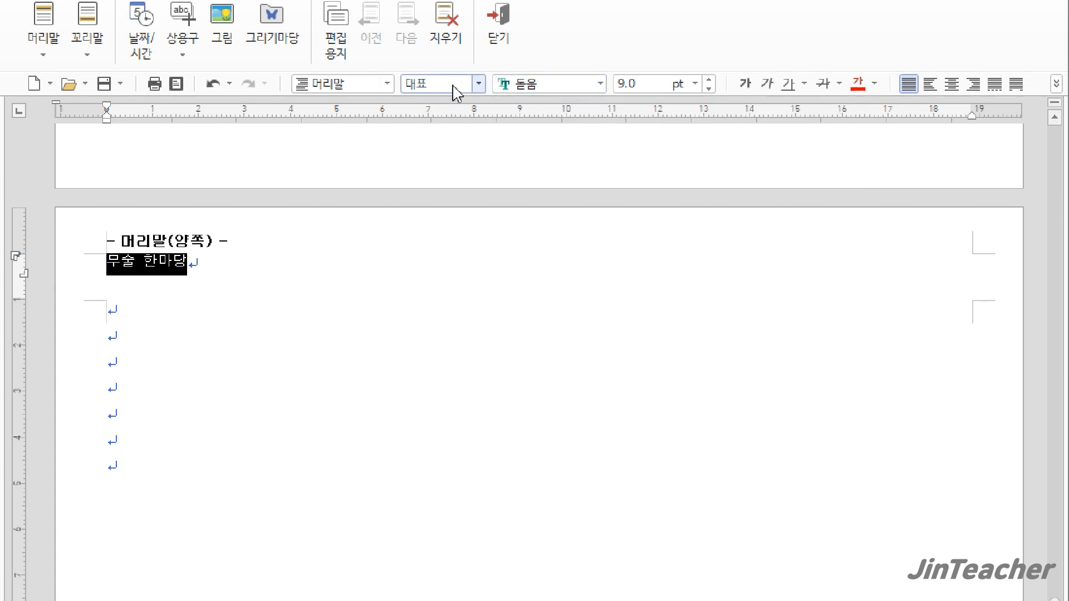
Set the header text to 10 pt with right alignment and close header editing
click(706, 87)
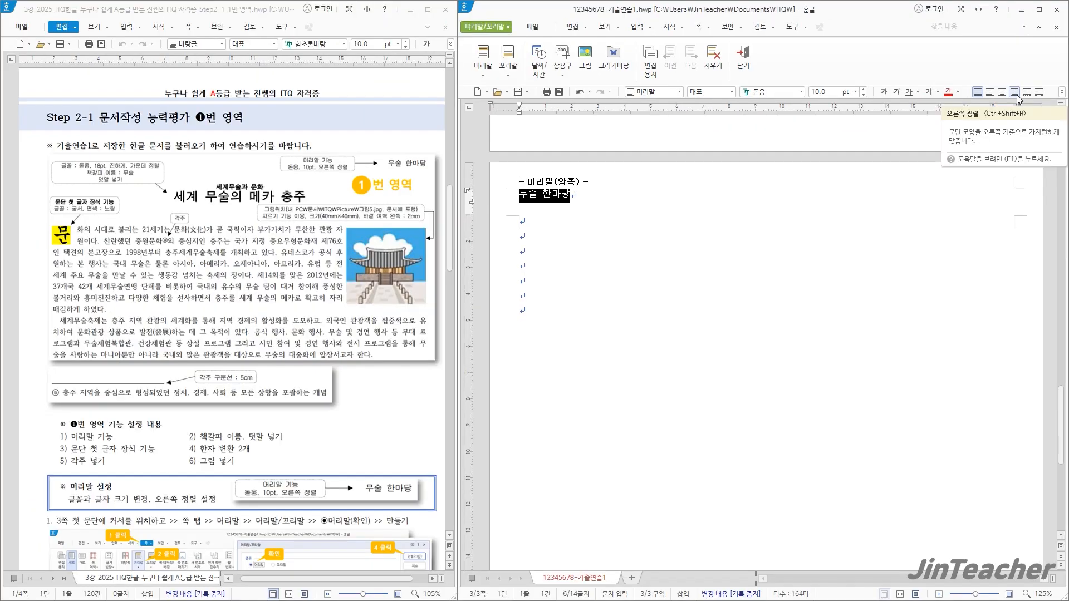
click(975, 84)
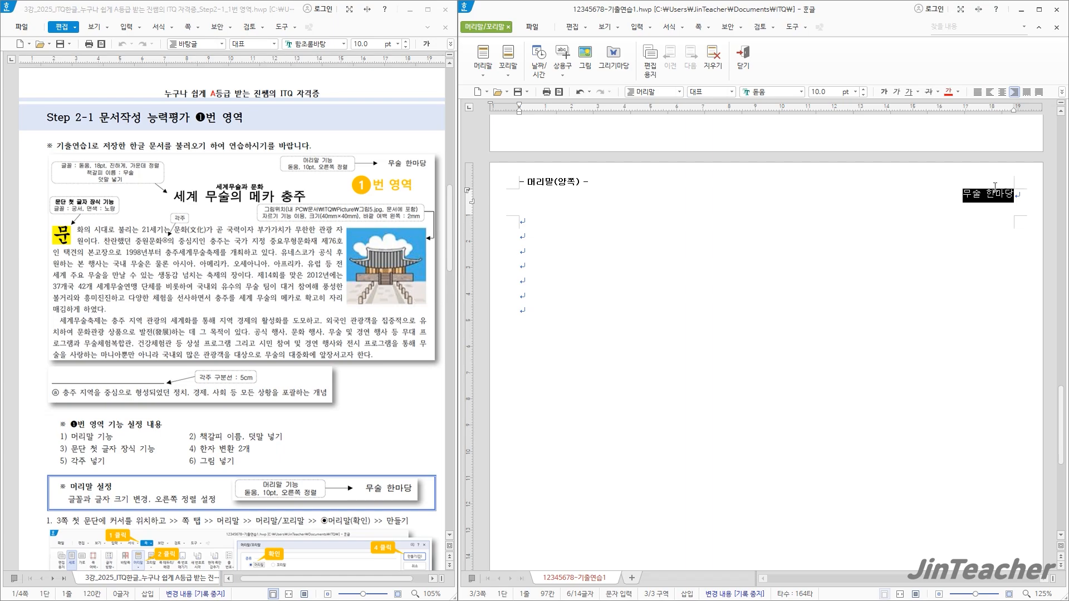
click(960, 195)
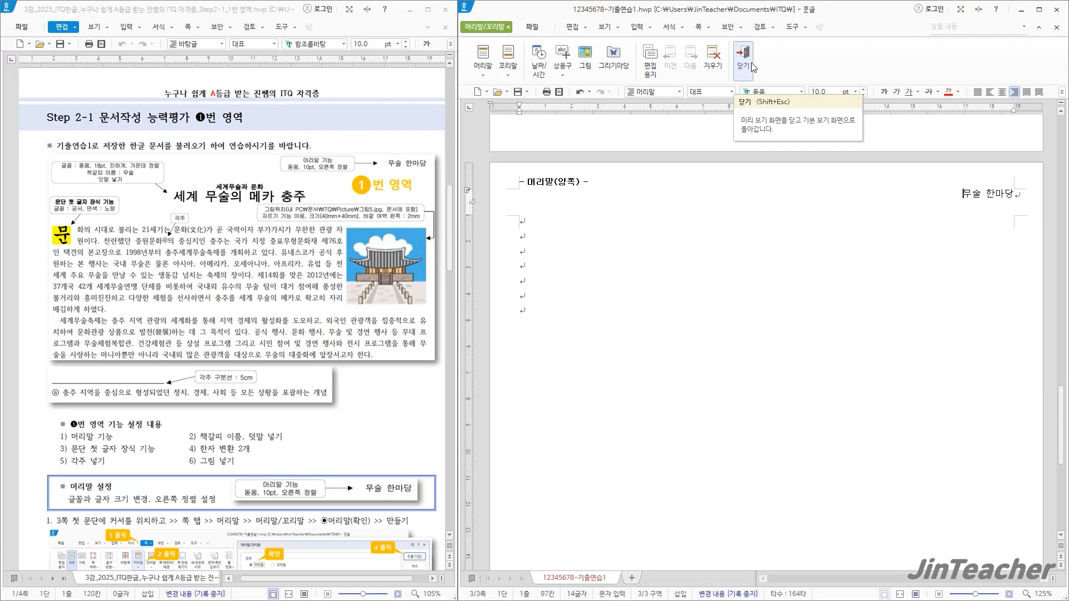
click(730, 107)
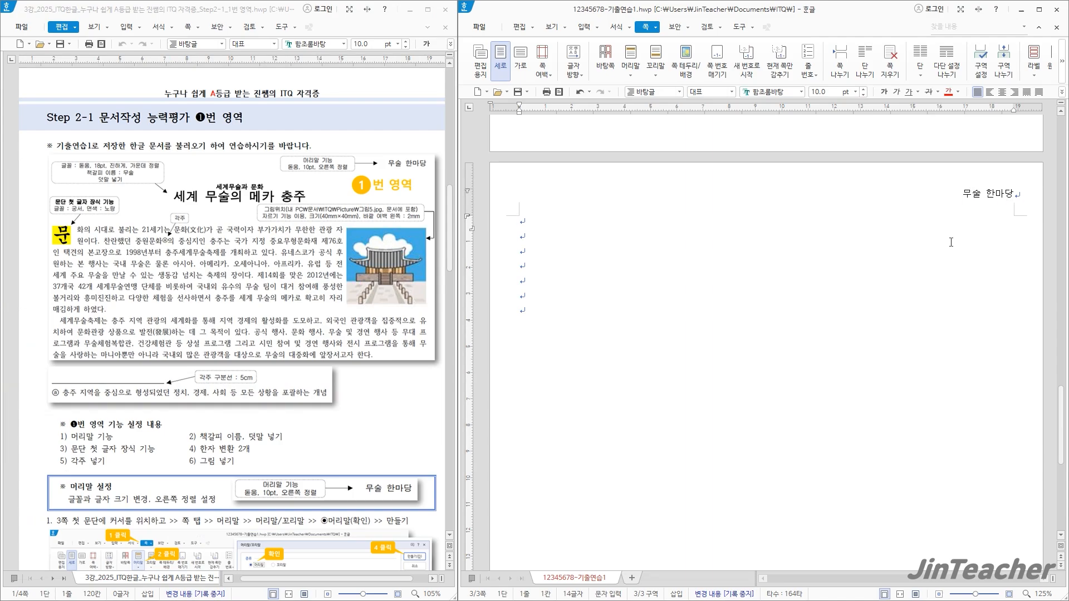
Reopen the "무술 한마당" header to check its text and editing options, and return to the body
double_click(980, 199)
drag(927, 194, 1057, 193)
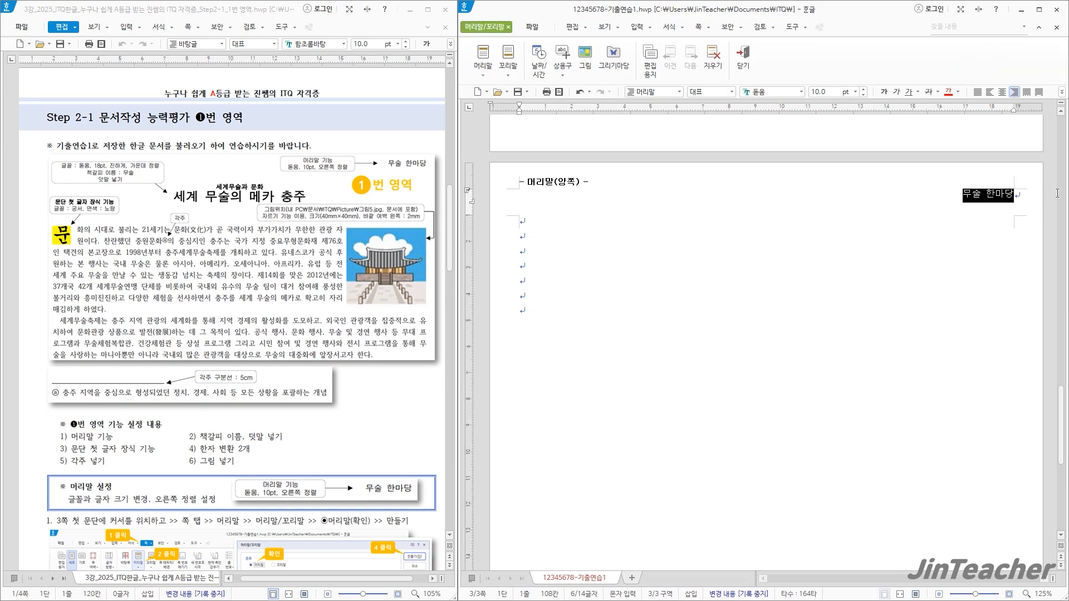
click(958, 196)
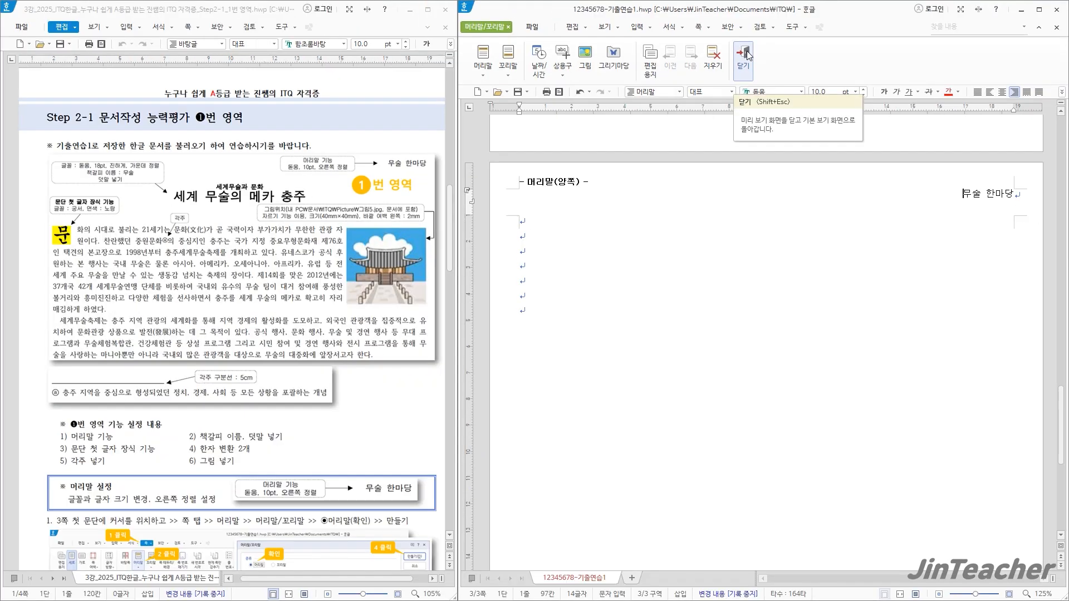
click(749, 89)
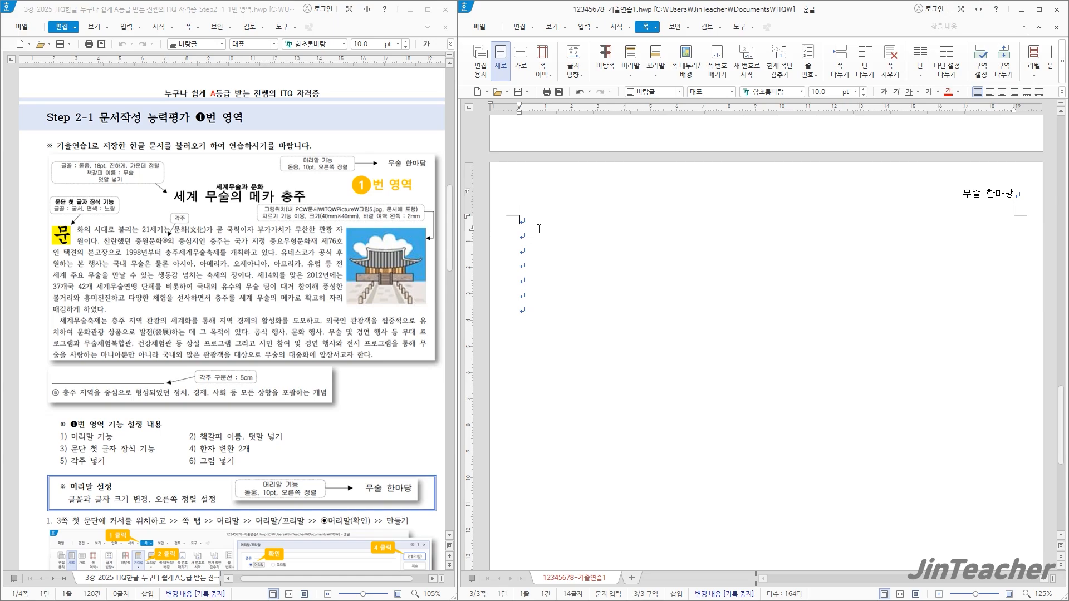
Enter the title "세계 무술의 메카 충주" on the first line of page 3
text(세계 무술의 메)
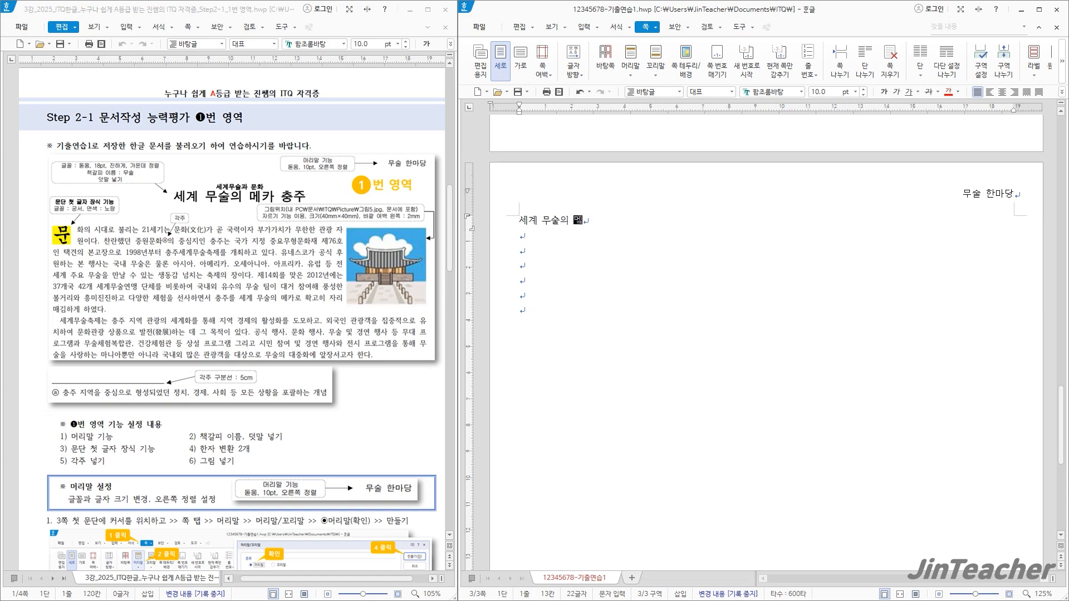
text(카 충ㅈ)
Set the font of the title "세계 무술의 메카 충주" to 돋움
drag(637, 224, 515, 227)
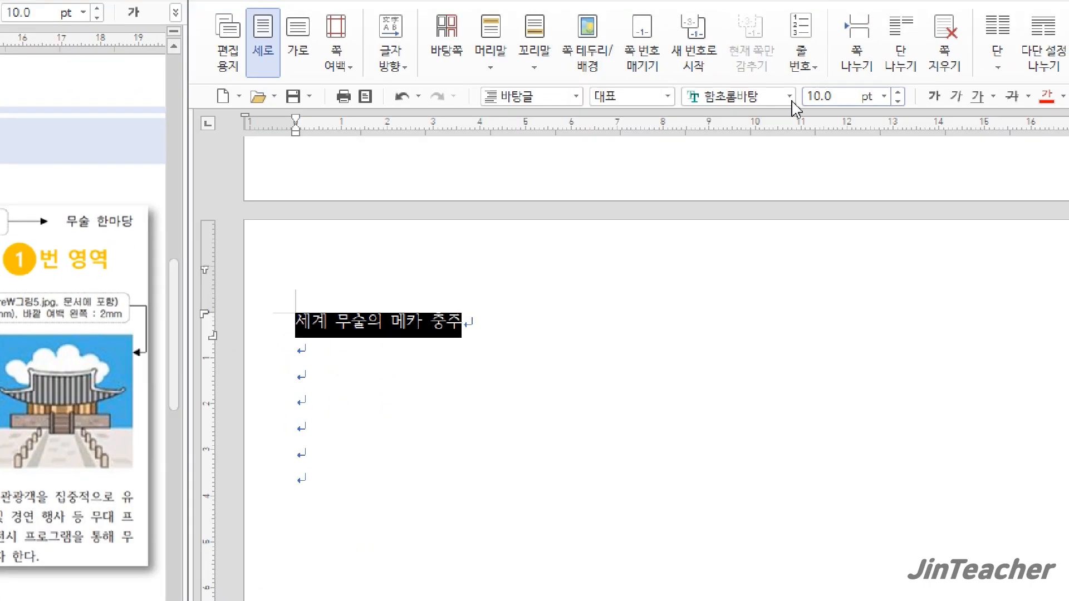
click(765, 95)
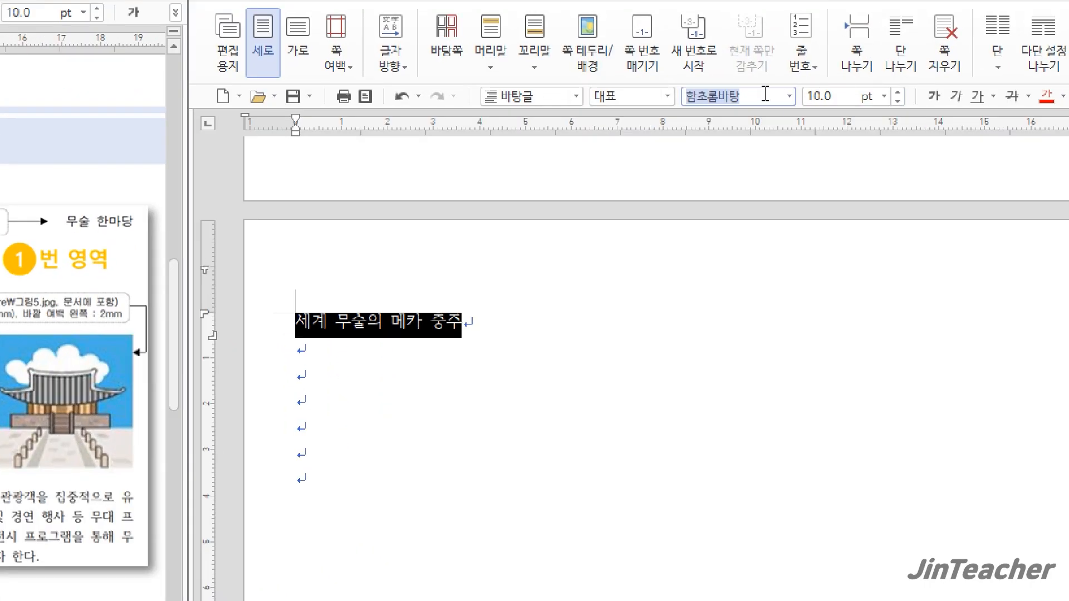
text(돋움)
key(Return)
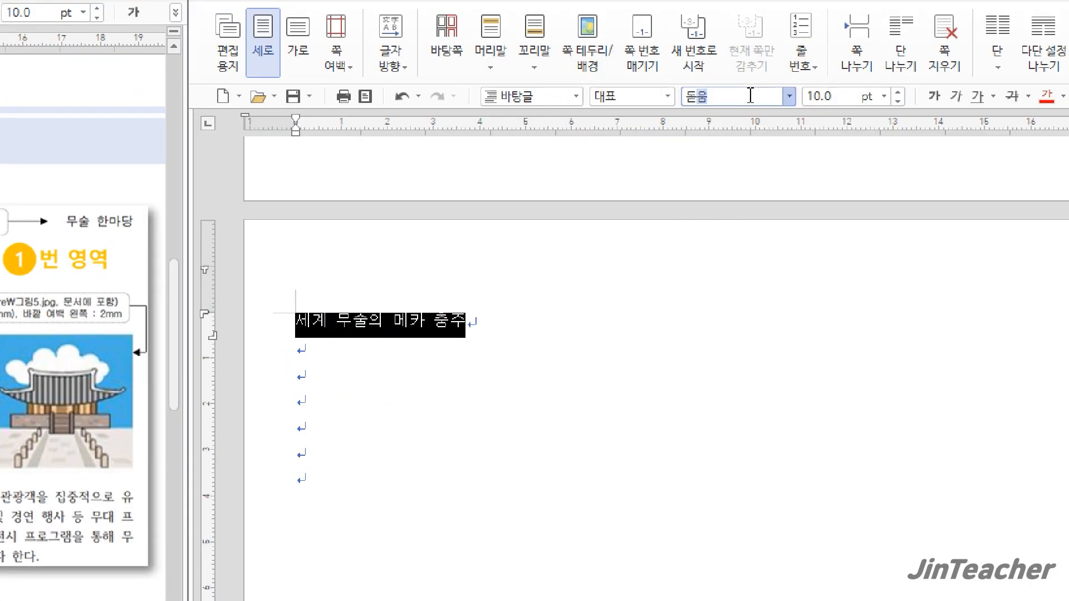
Format the title "세계 무술의 메카 충주" as 18 pt, bold and center-aligned
click(822, 96)
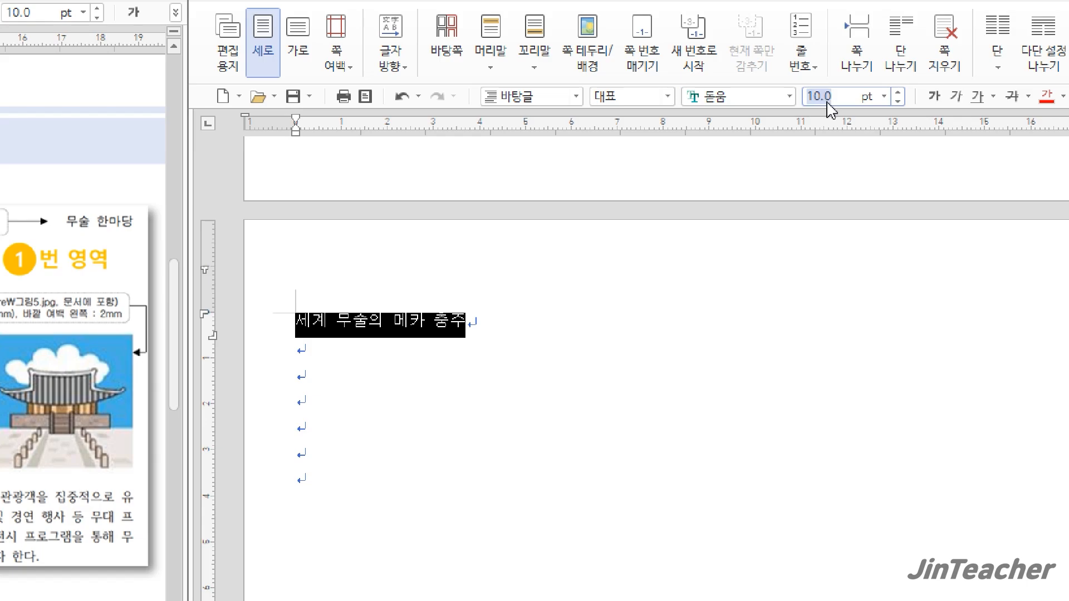
text(18)
key(Return)
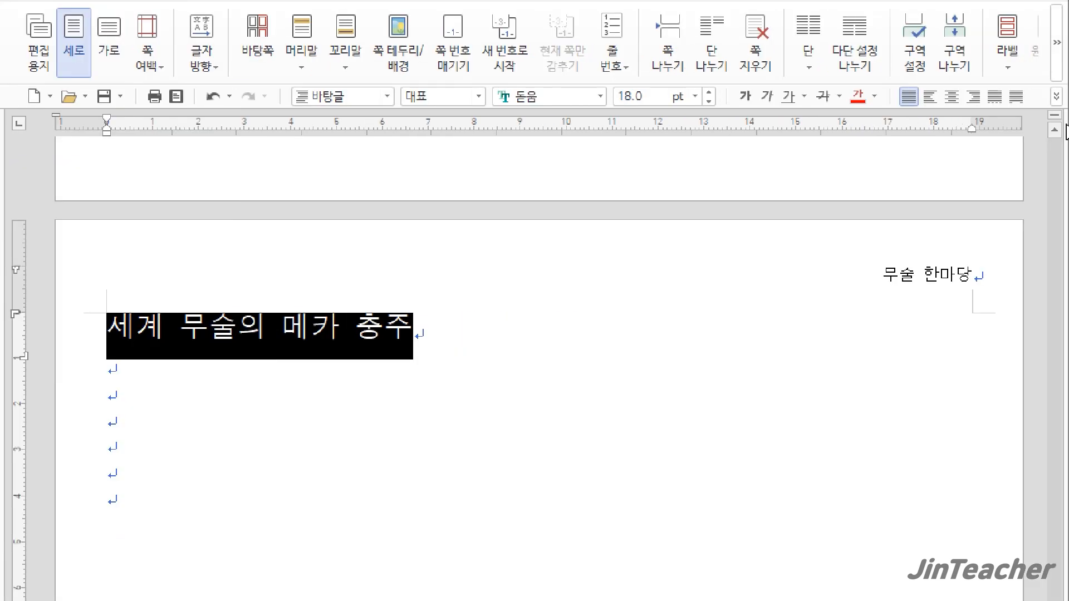
click(749, 103)
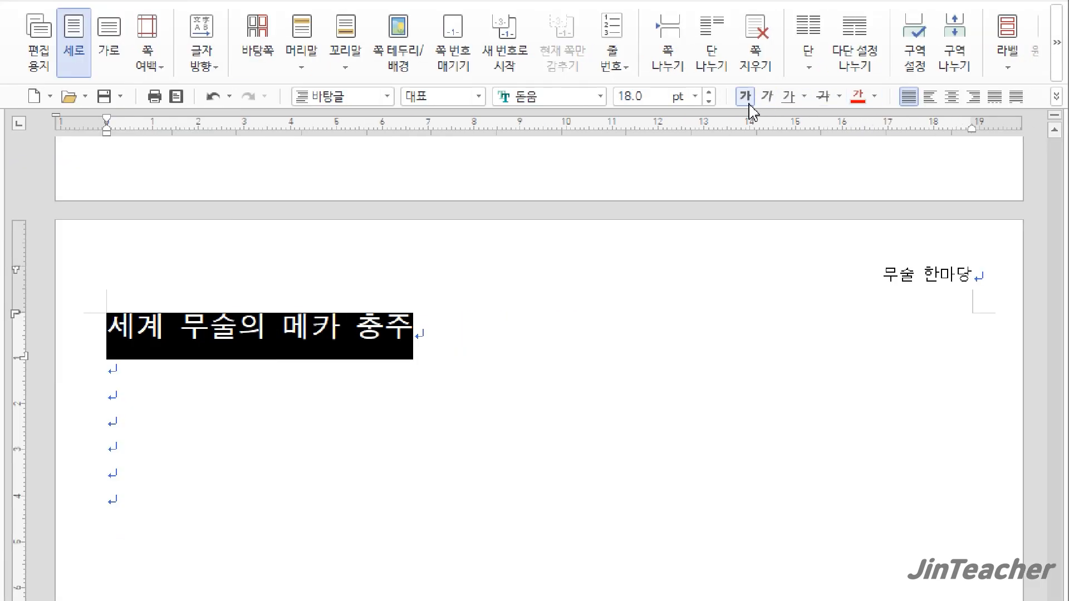
click(952, 98)
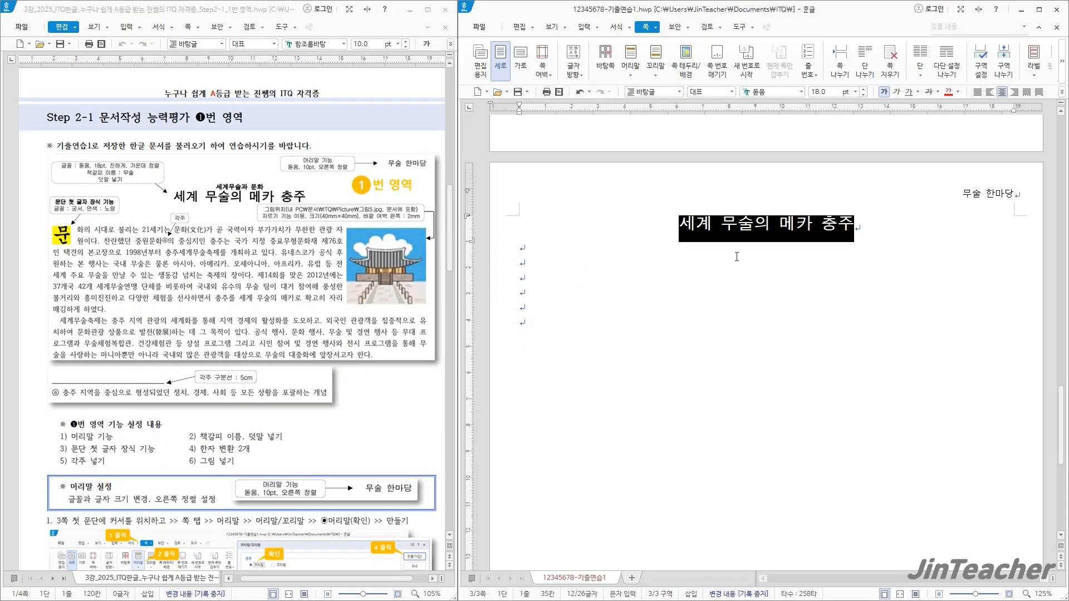
Add the ruby text (덧말) "세계무술과 문화" above the title "세계 무술의 메카 충주"
click(730, 252)
drag(681, 226, 886, 230)
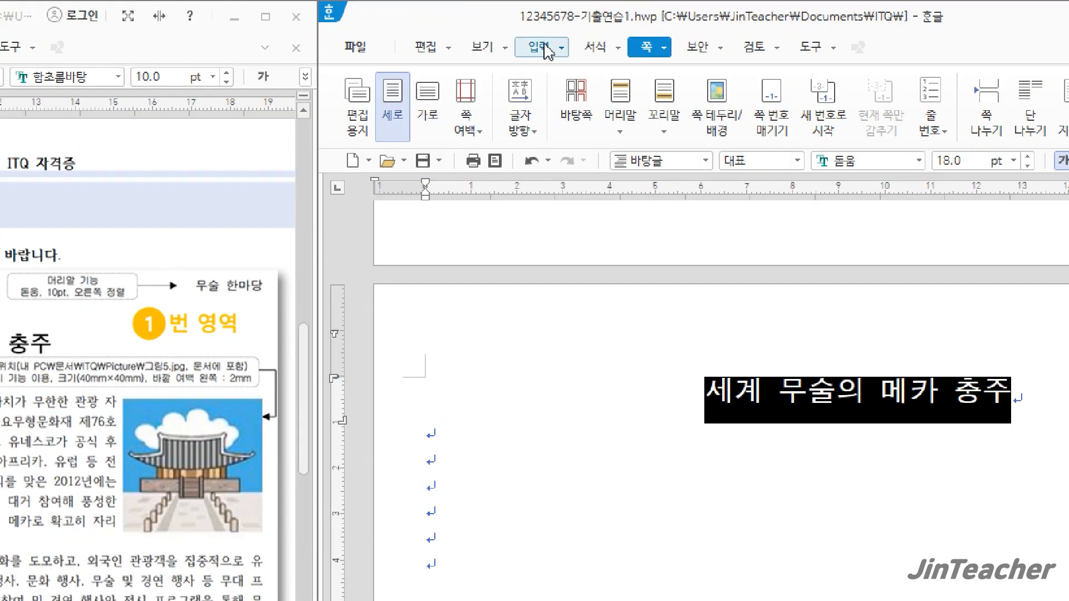
click(561, 48)
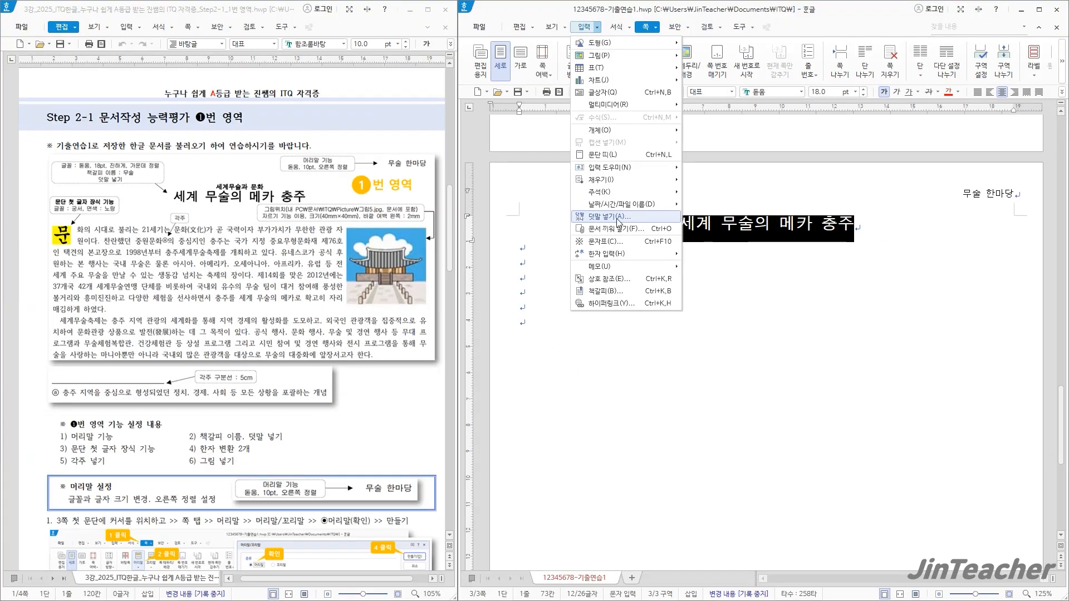
click(592, 384)
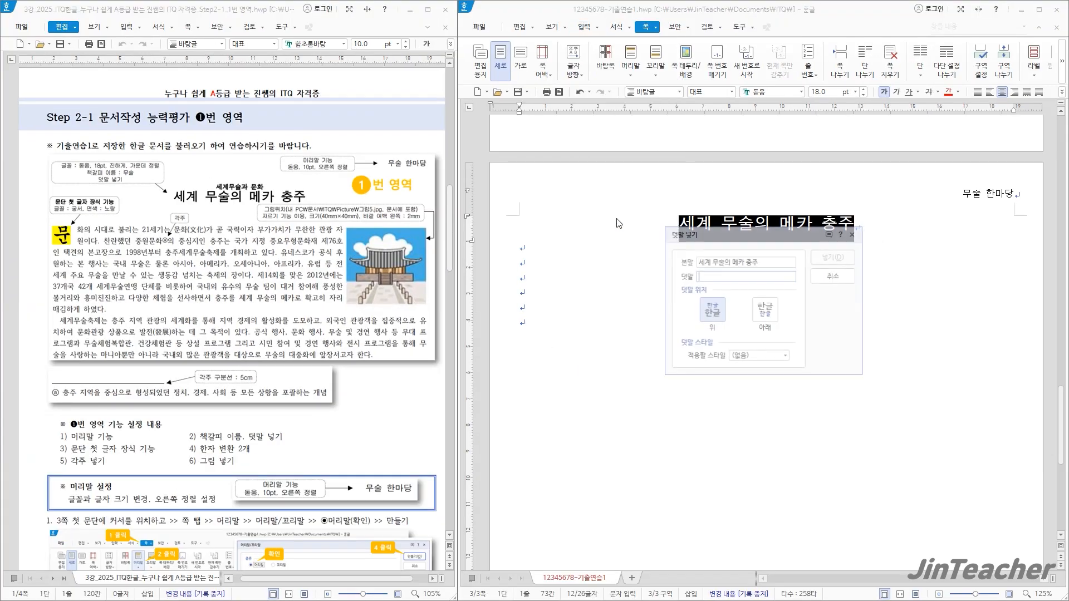
drag(722, 238, 540, 142)
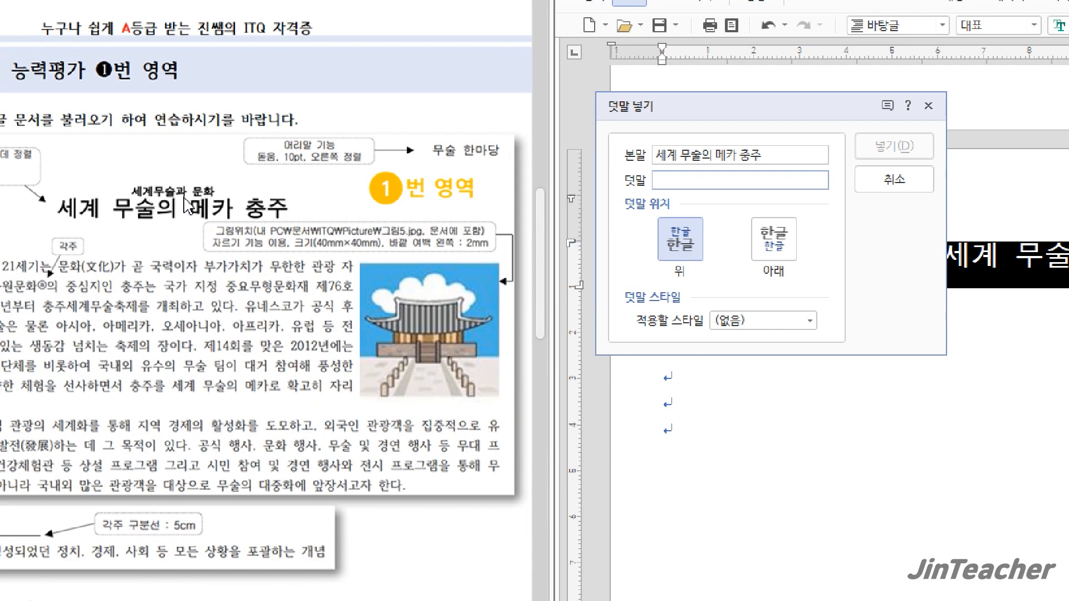
text(세)
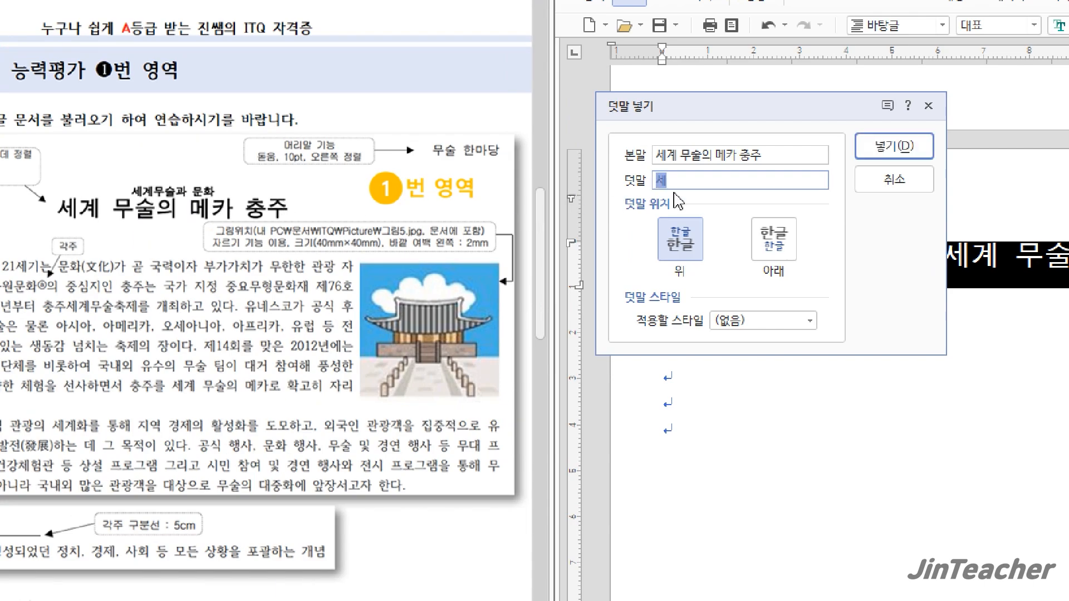
text(계무술과 문화)
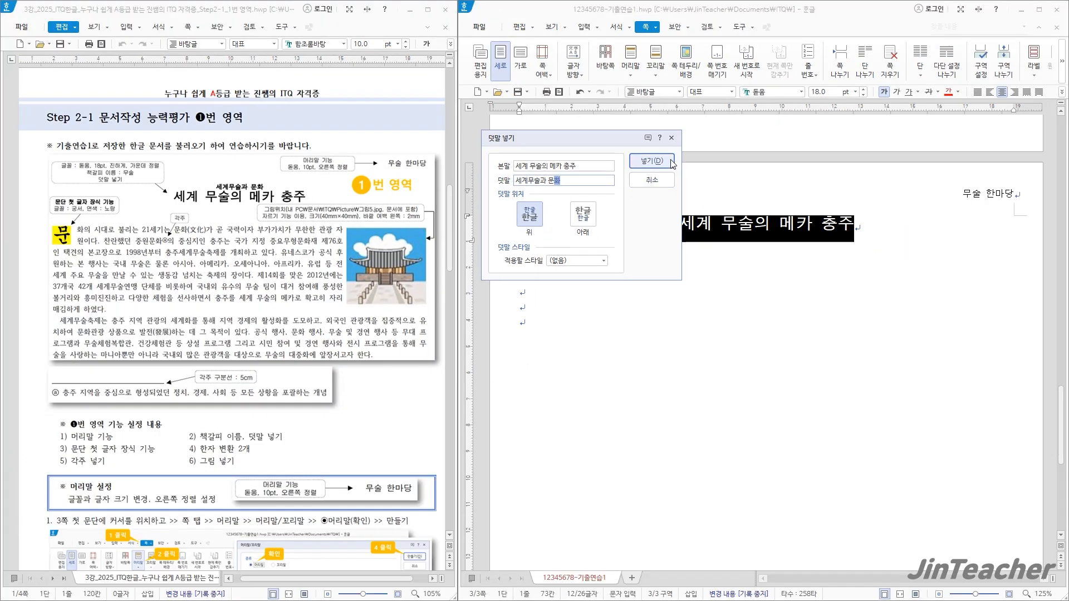
key(Return)
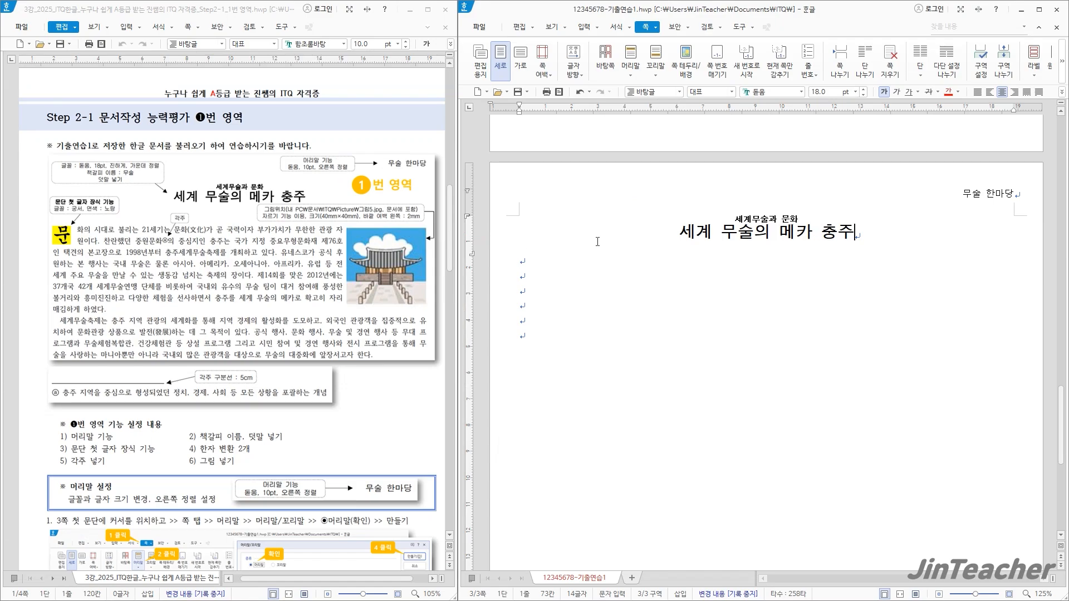
Insert a bookmark (책갈피) named "무술" at the very start of the title line
drag(673, 237, 859, 231)
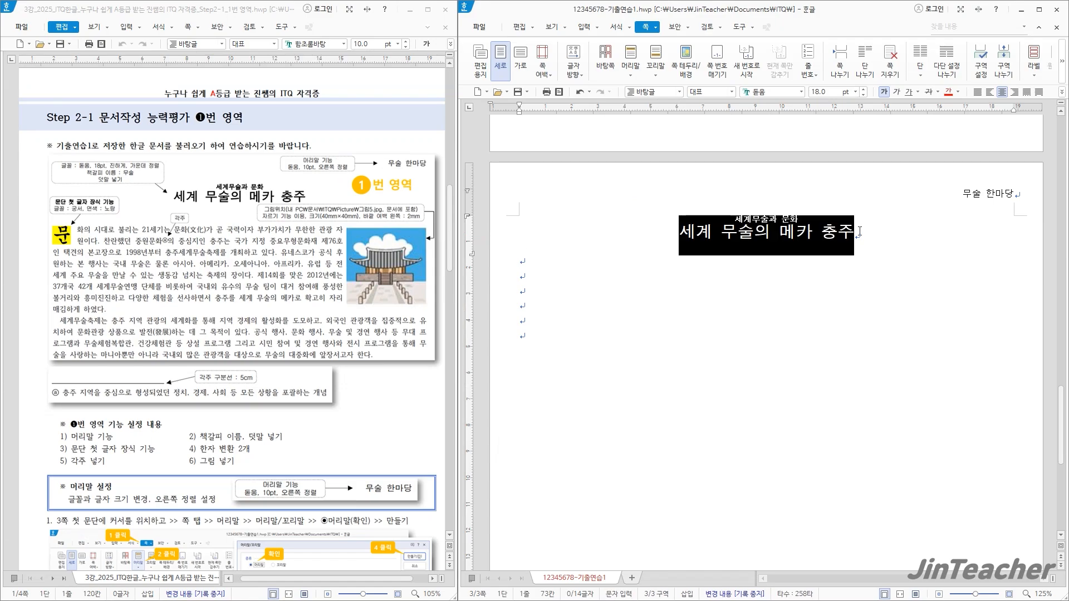
click(680, 232)
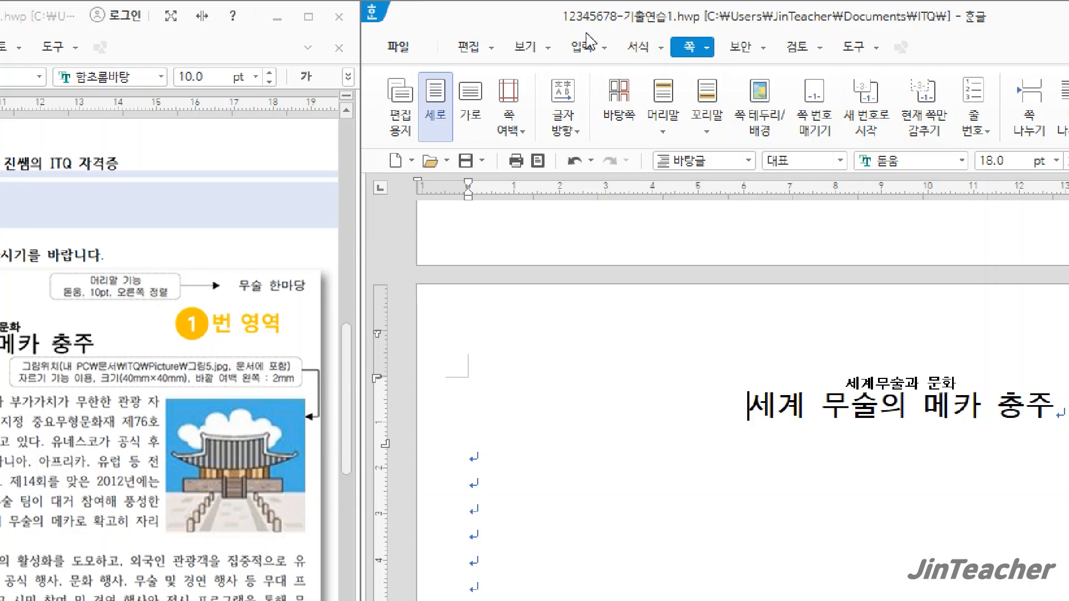
click(585, 29)
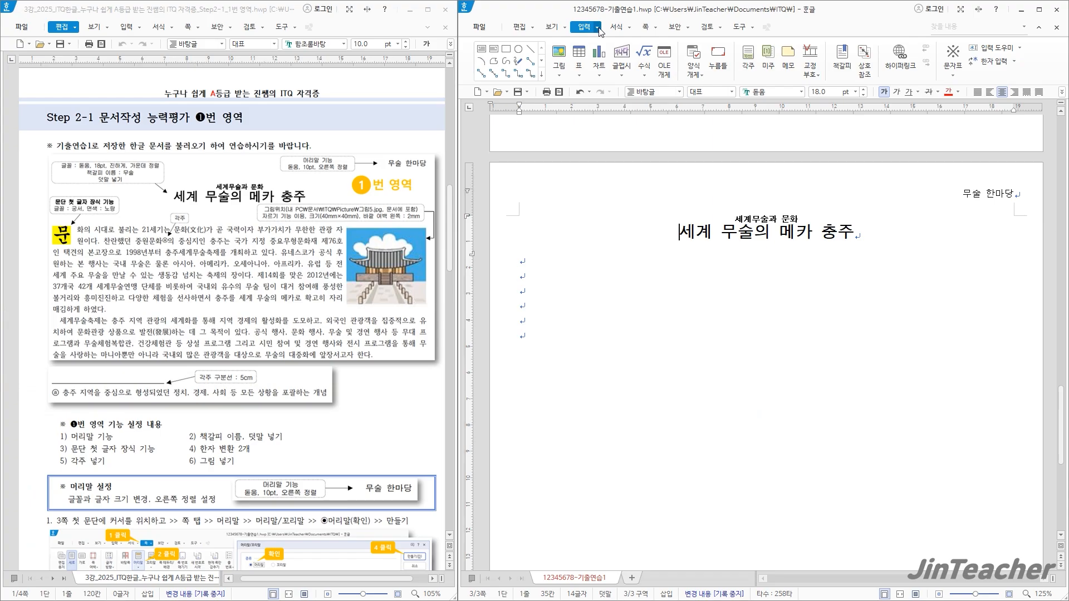
click(598, 28)
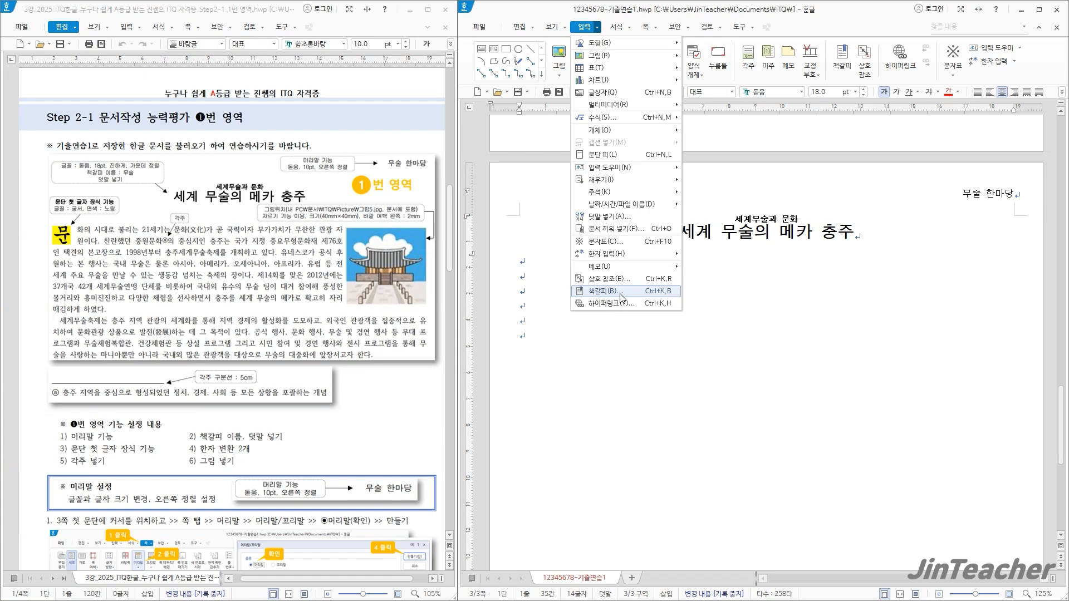
click(621, 292)
drag(692, 193, 542, 137)
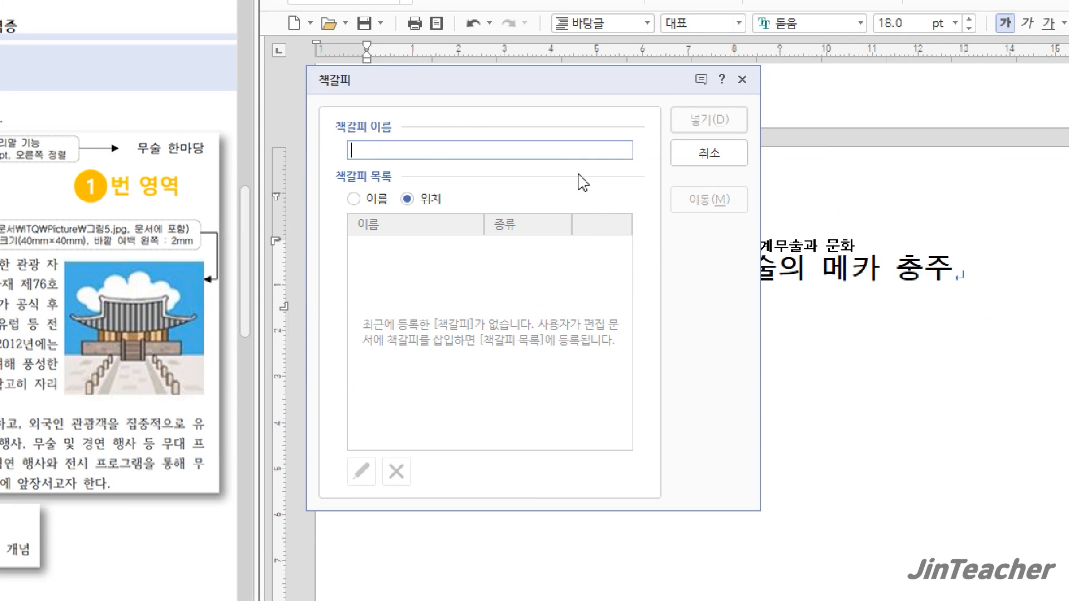
text(무술)
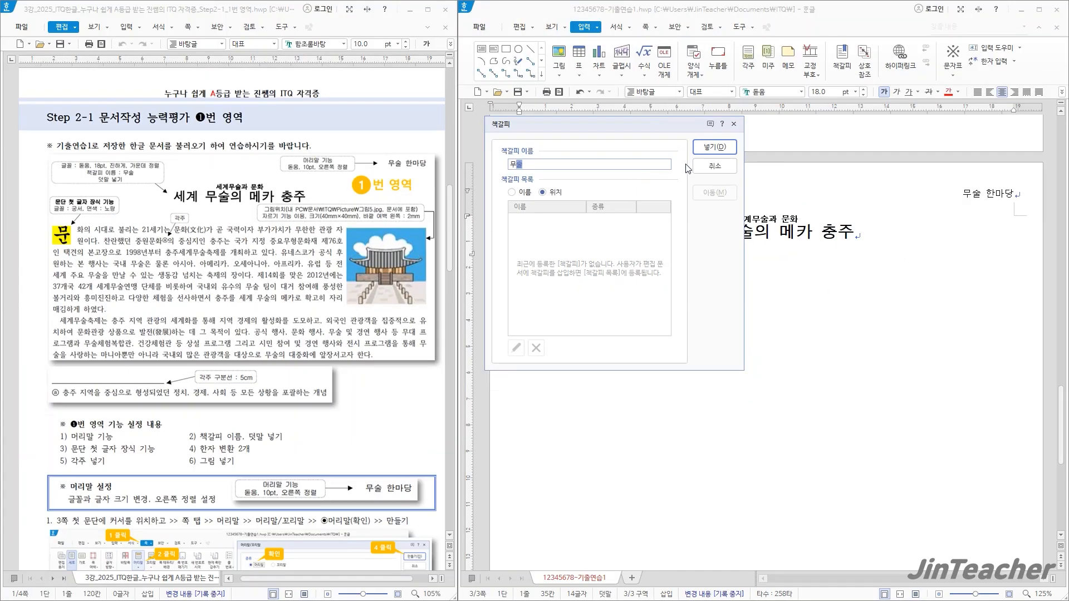
click(716, 148)
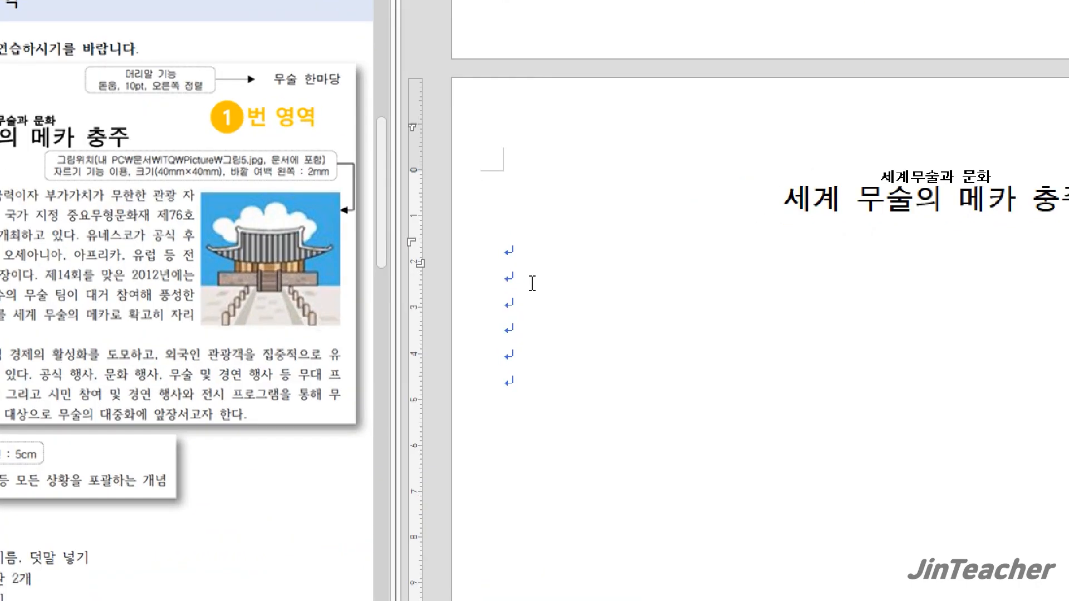
Enter "문화의 시대로" on the second empty line below the title and replace it with the copied two-paragraph body text
click(534, 281)
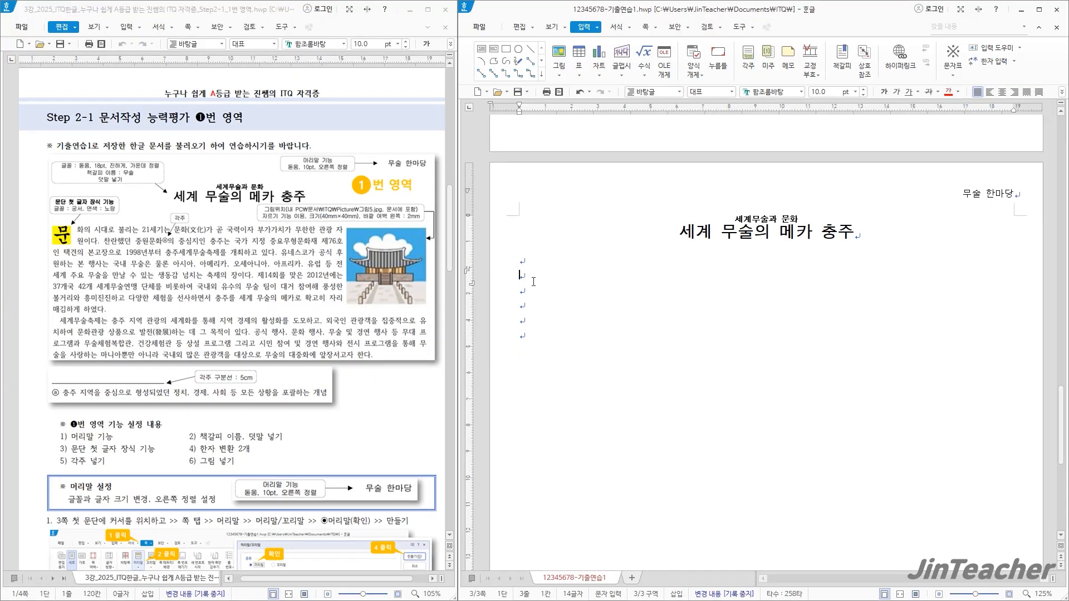
text(문화의 시대로)
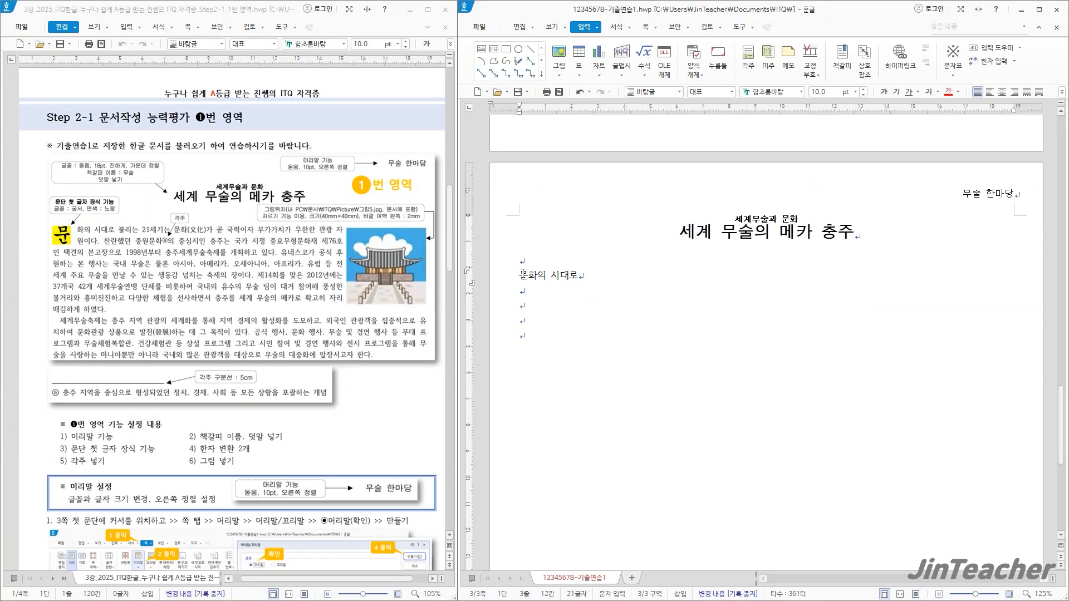
drag(581, 277, 519, 276)
key(ctrl+v)
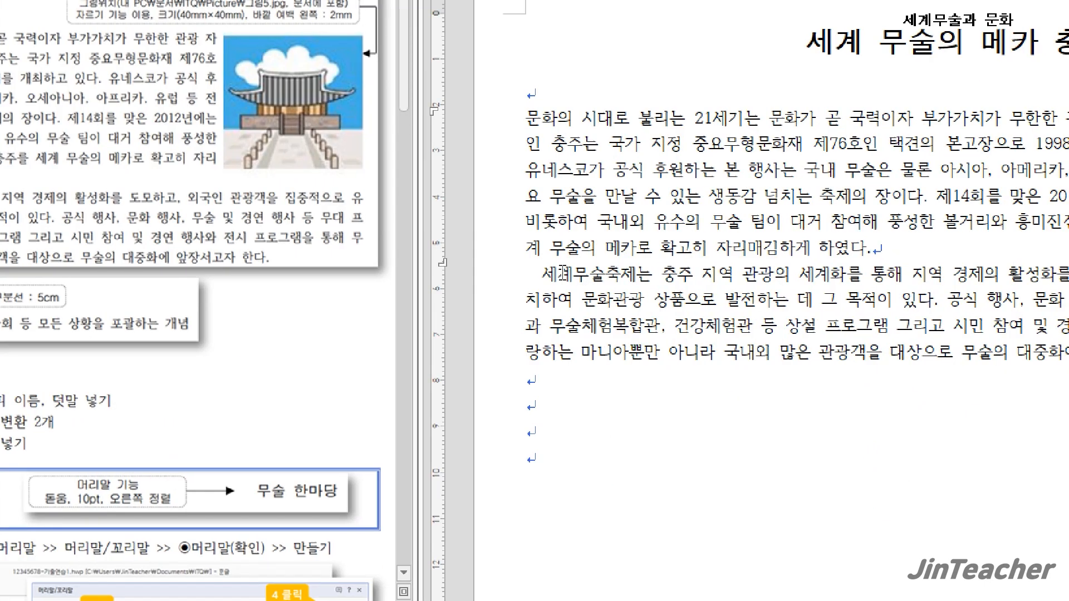
click(540, 273)
click(541, 383)
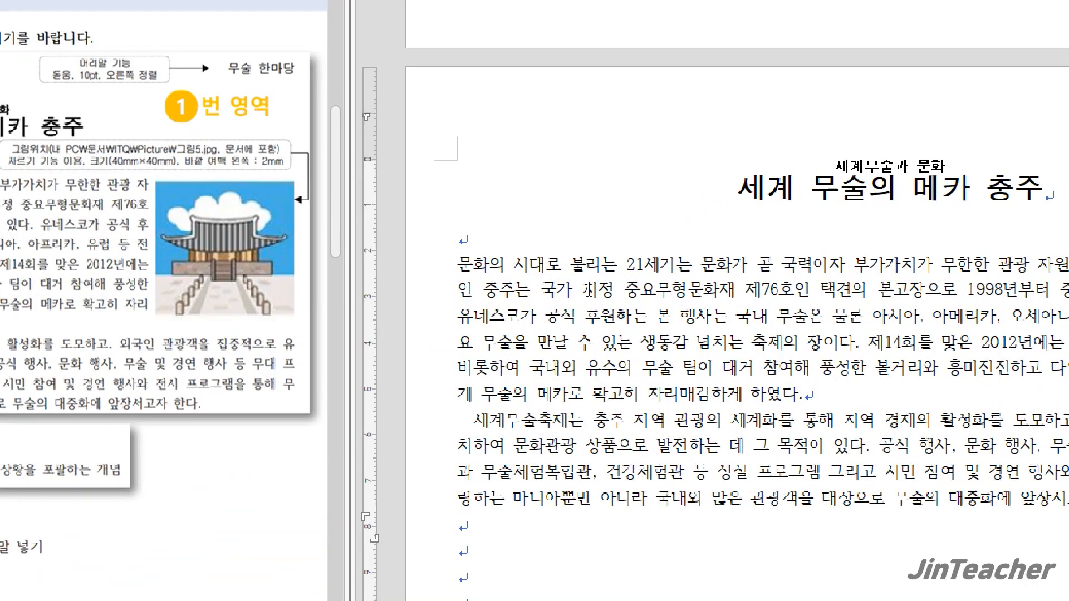
Apply a two-line drop cap (문단 첫 글자 장식) to the first body paragraph with the 궁서 font and a yellow fill
click(455, 265)
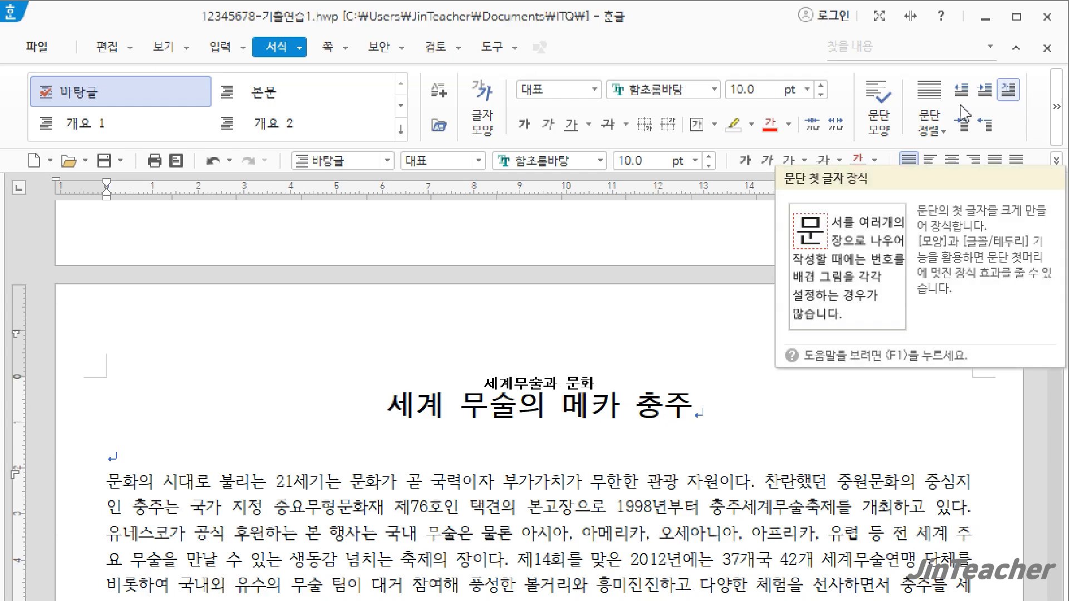
click(300, 48)
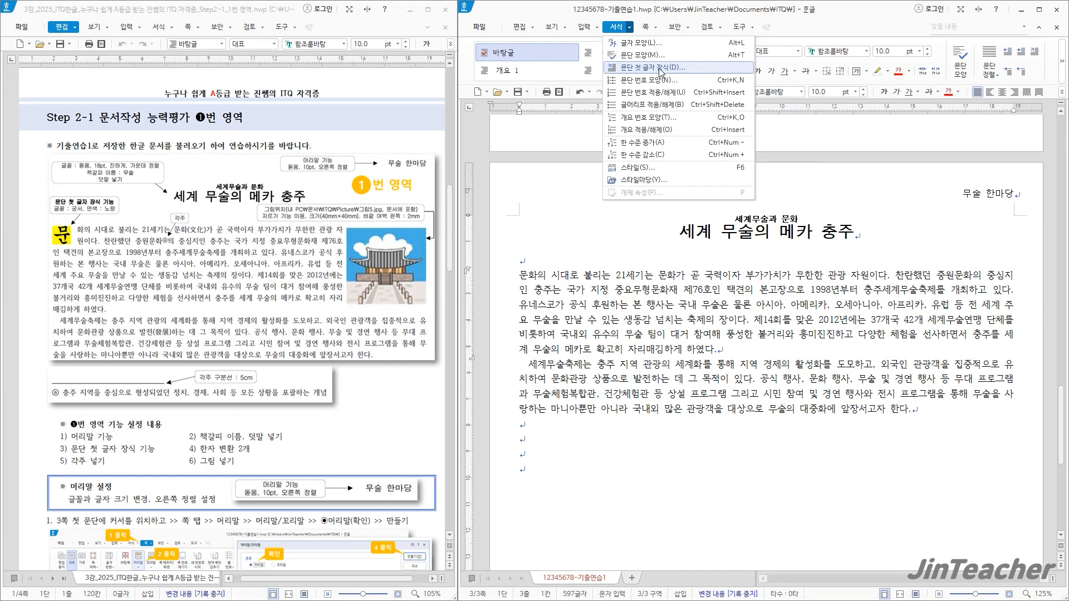
click(661, 68)
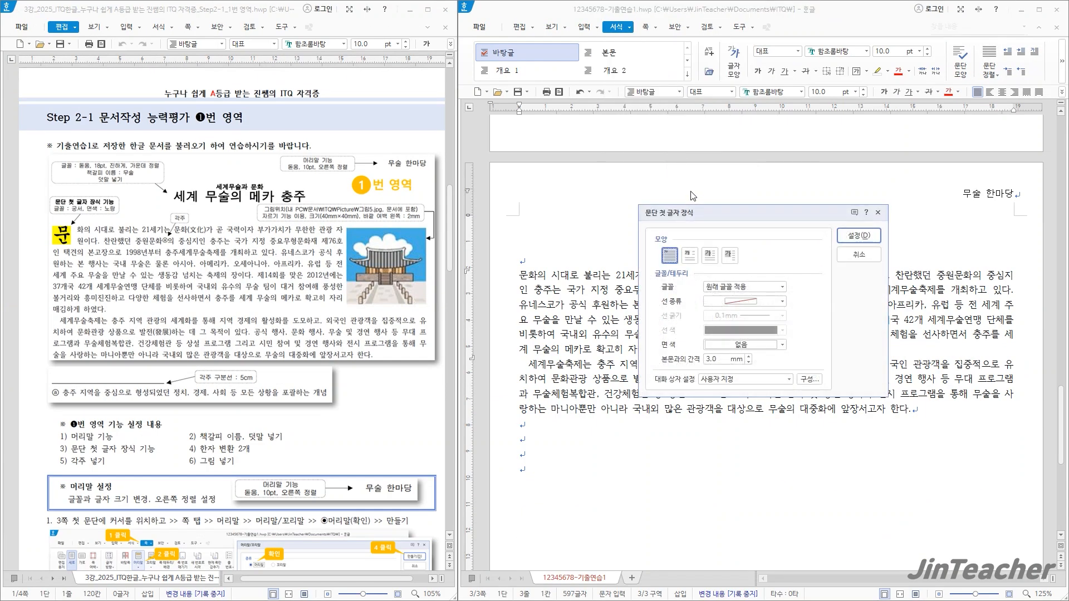
drag(696, 216, 486, 150)
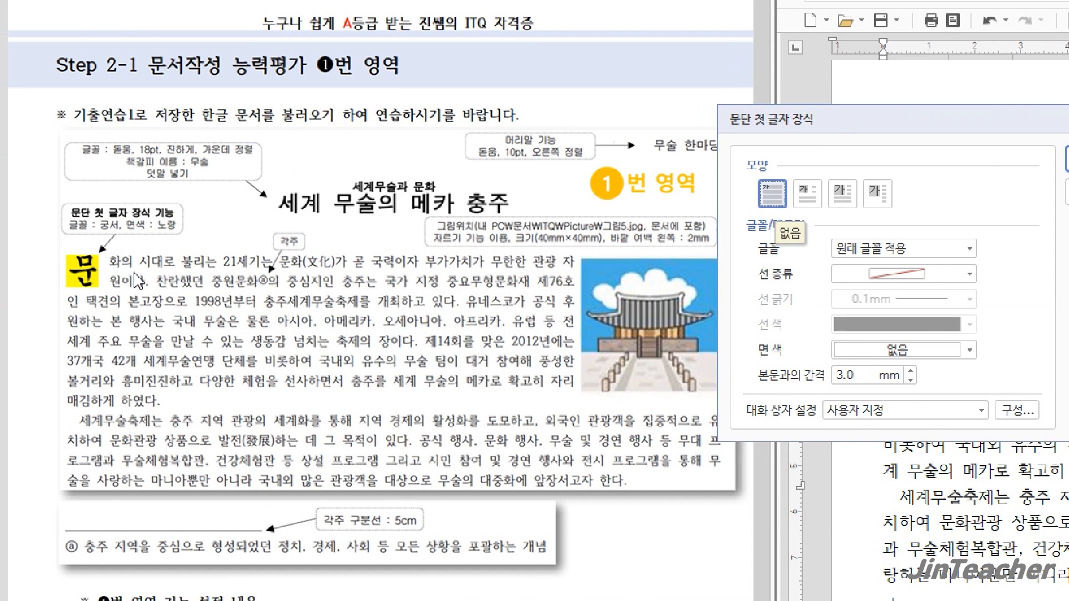
click(813, 200)
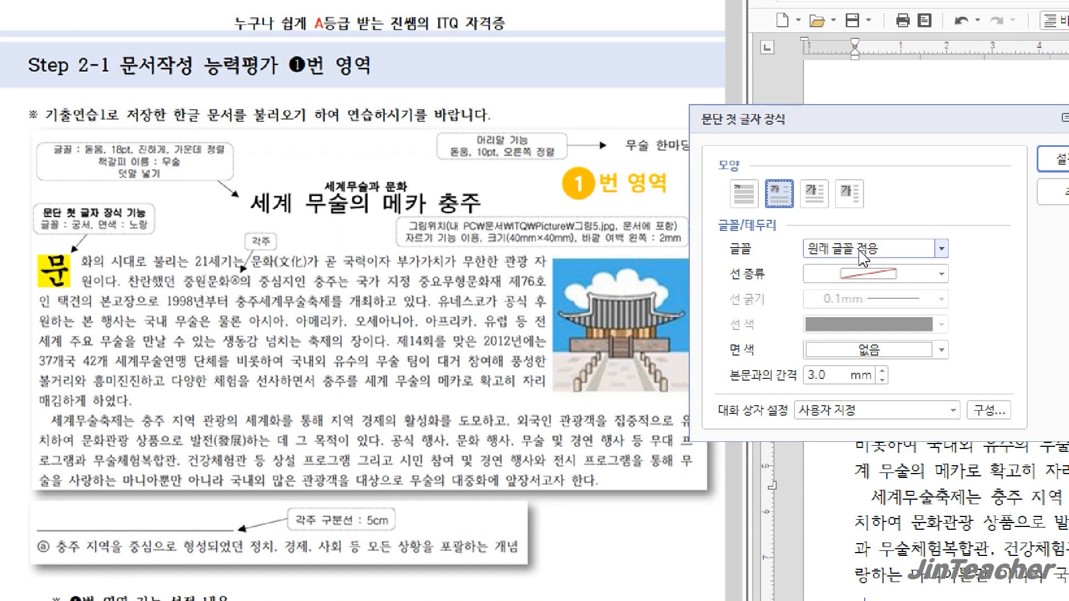
click(941, 249)
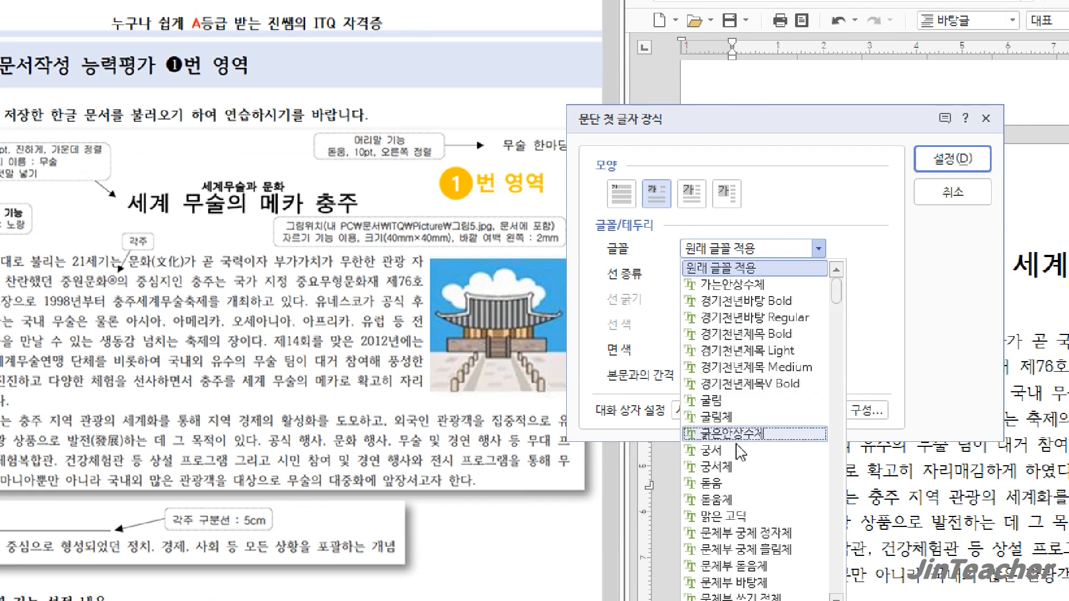
click(741, 451)
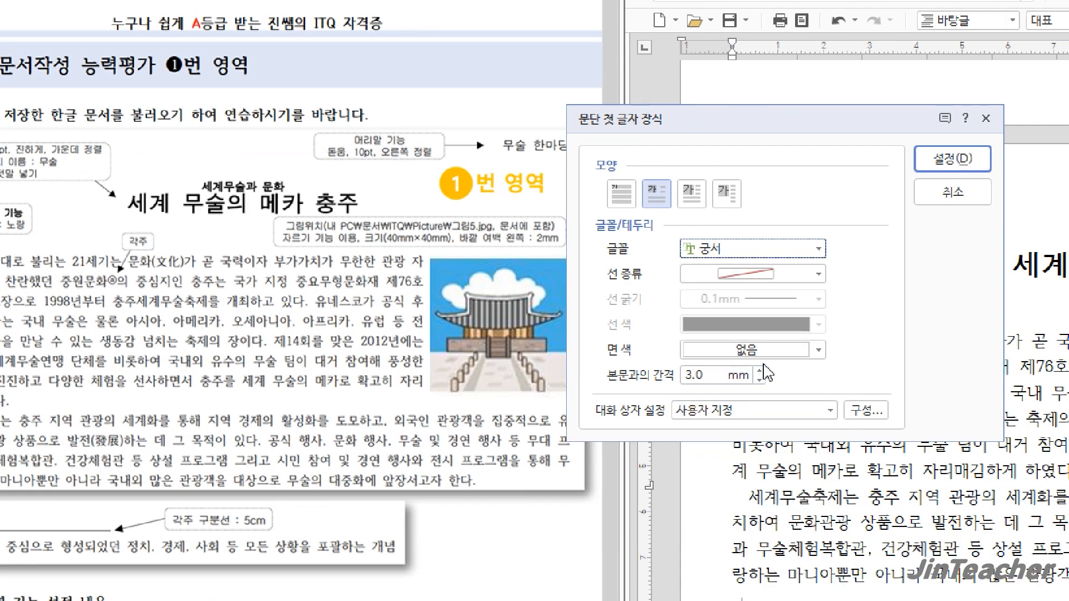
click(779, 357)
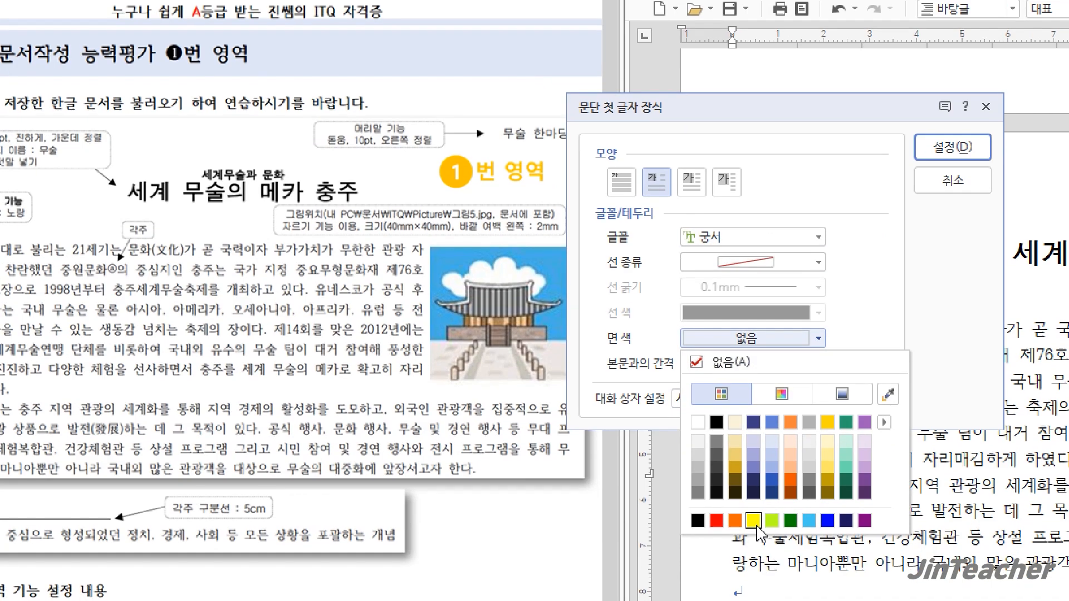
click(756, 538)
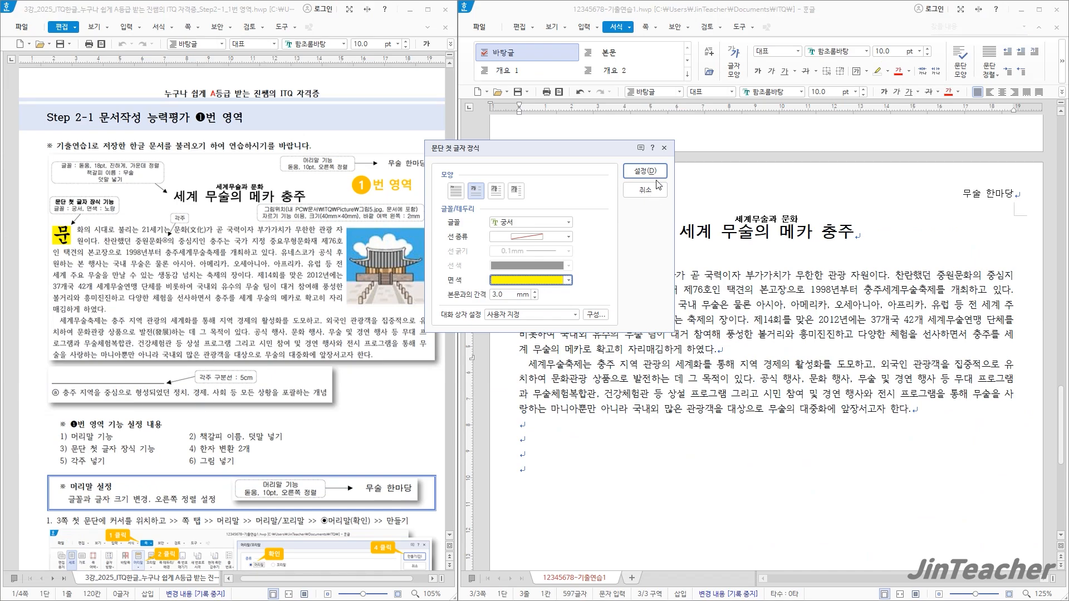
click(652, 173)
click(556, 280)
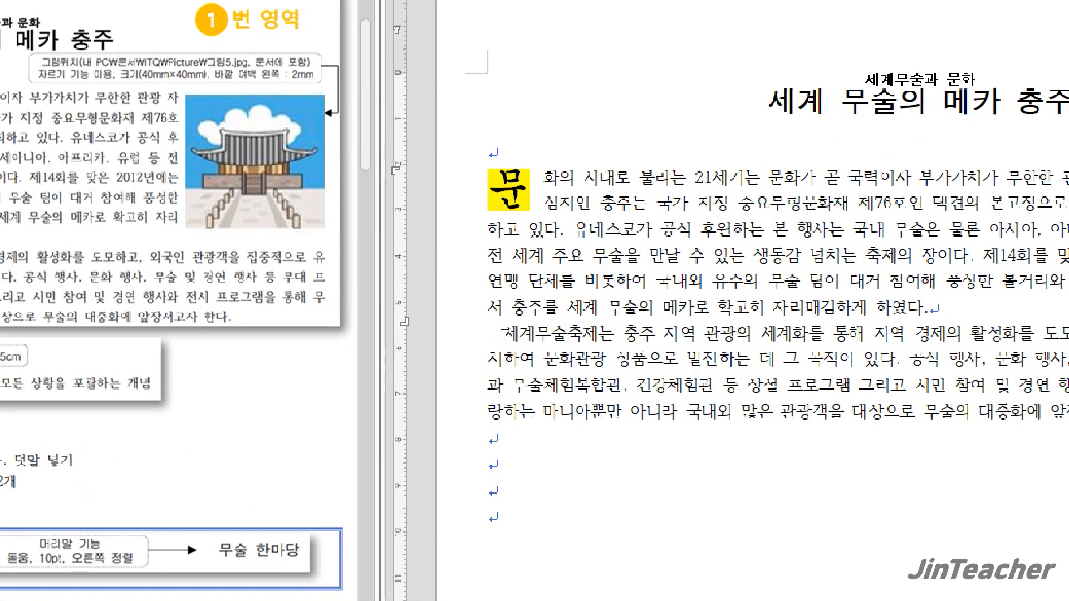
Select the first character "세" of the second body paragraph and check whether the drop cap command (문단 첫 글자 장식) is available
click(504, 336)
drag(519, 340, 500, 338)
key(F9)
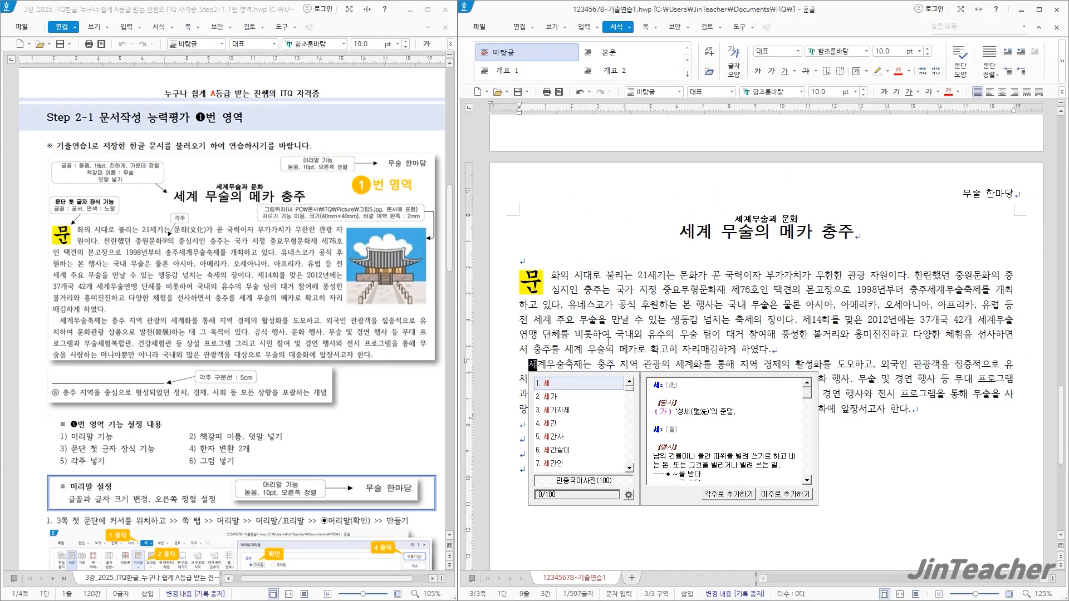
key(Escape)
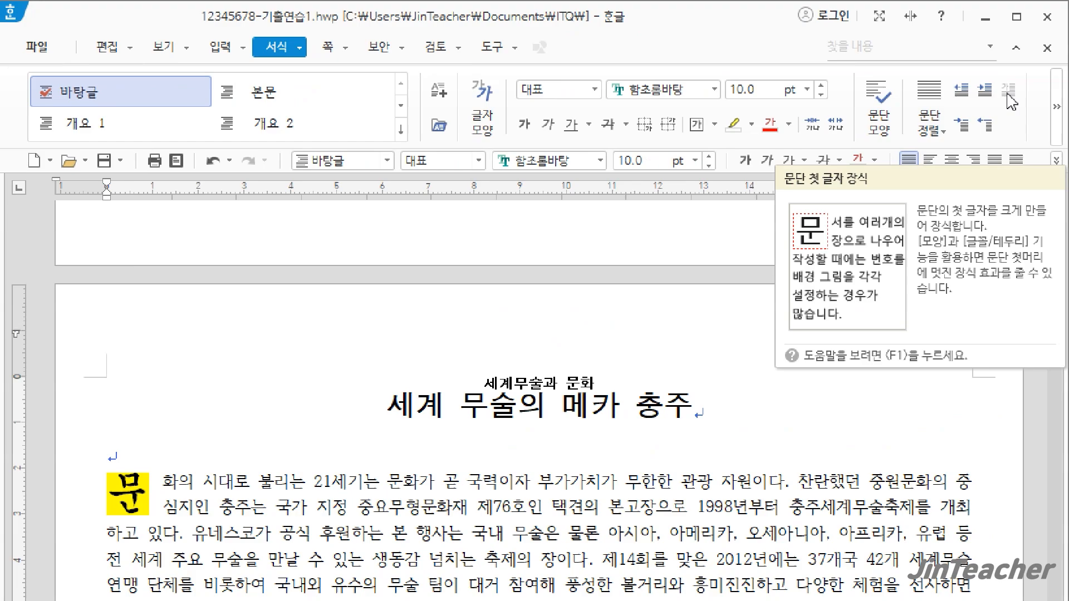
click(300, 47)
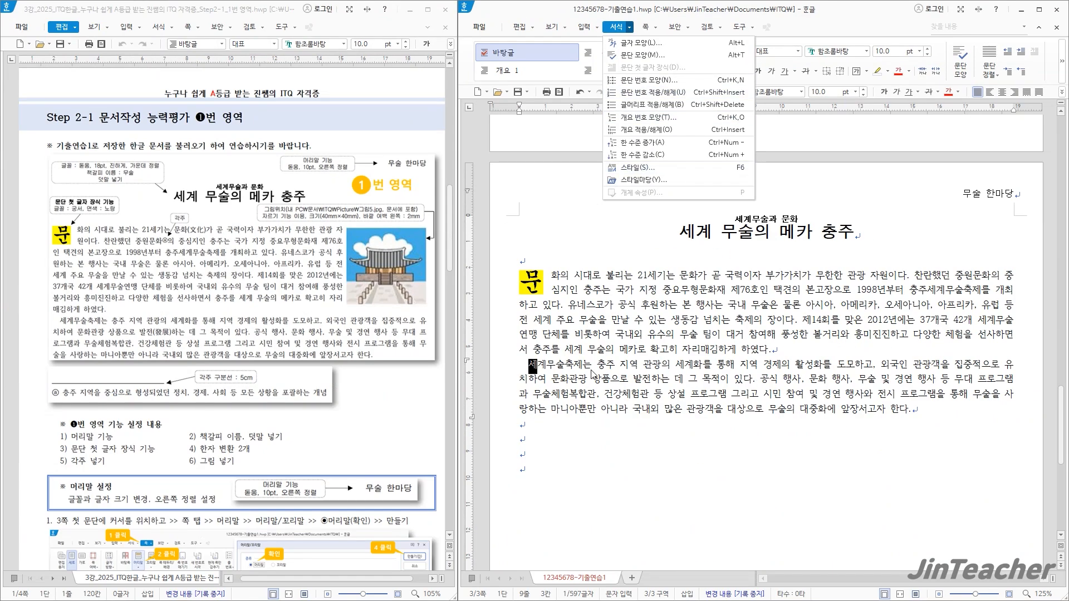
Deselect the first character of the second body paragraph and check whether the drop cap command (문단 첫 글자 장식) is available without a selection
click(589, 370)
key(F12)
key(Escape)
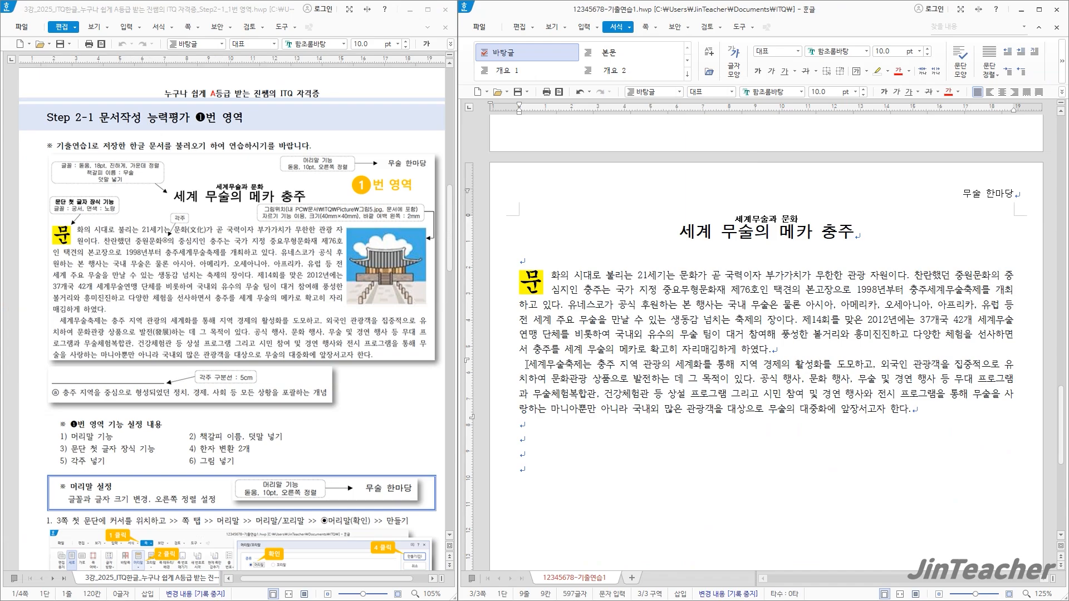
click(626, 27)
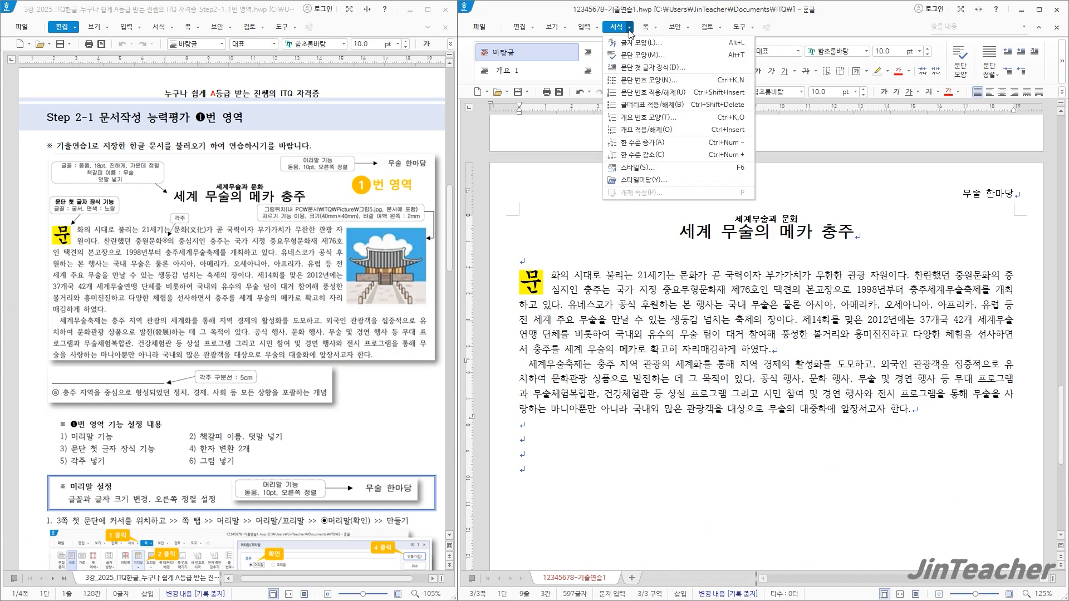
click(547, 367)
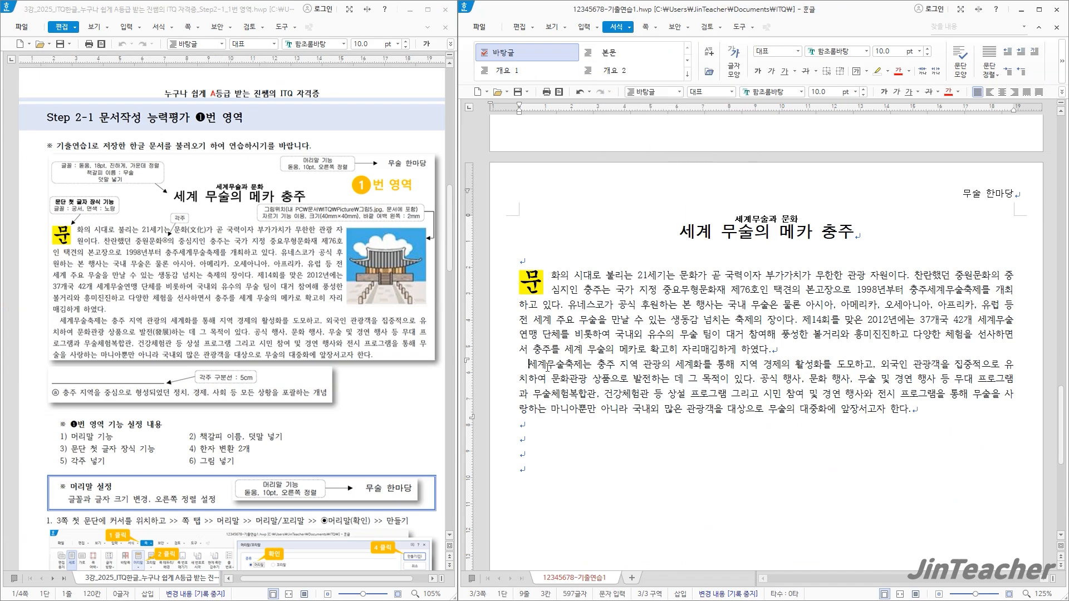
key(F9)
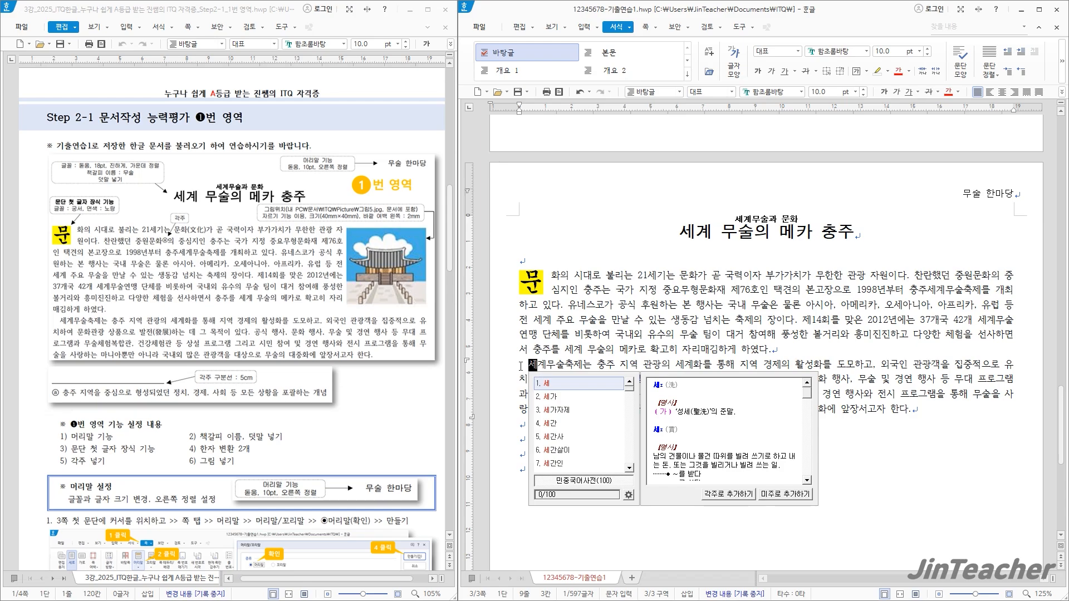
key(Escape)
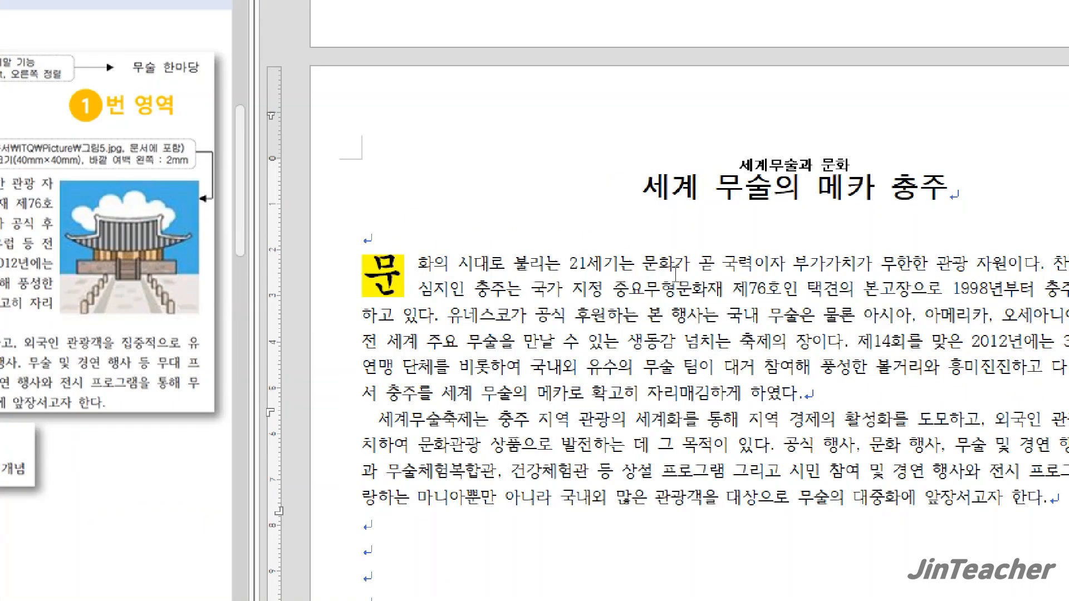
Convert "문화" after "21세기는" in the first body paragraph to the Hanja 文化 using the 한글(漢字) input format
drag(675, 273, 647, 271)
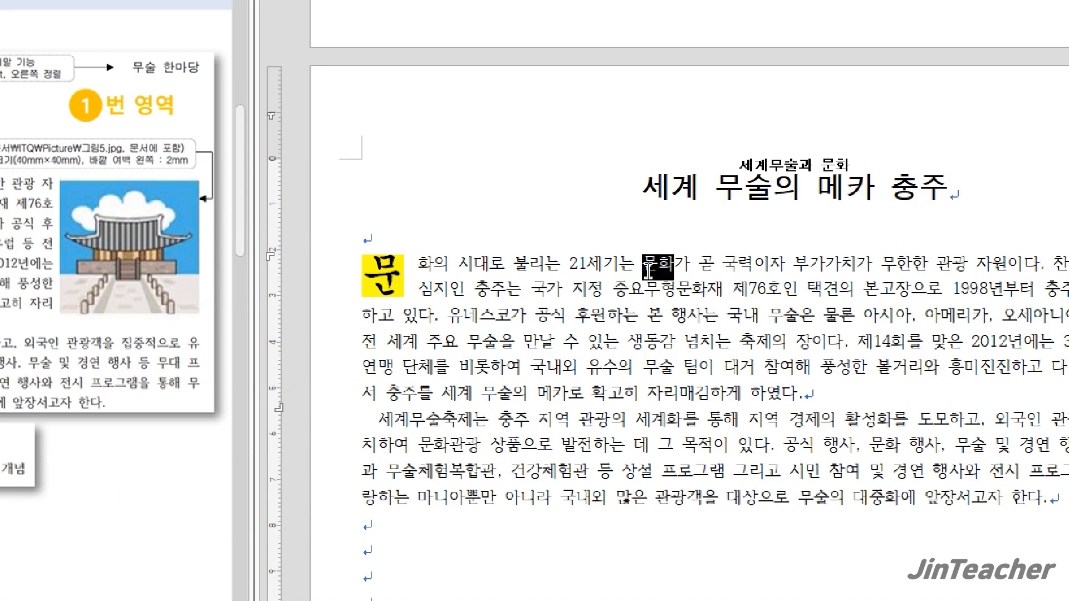
key(F12)
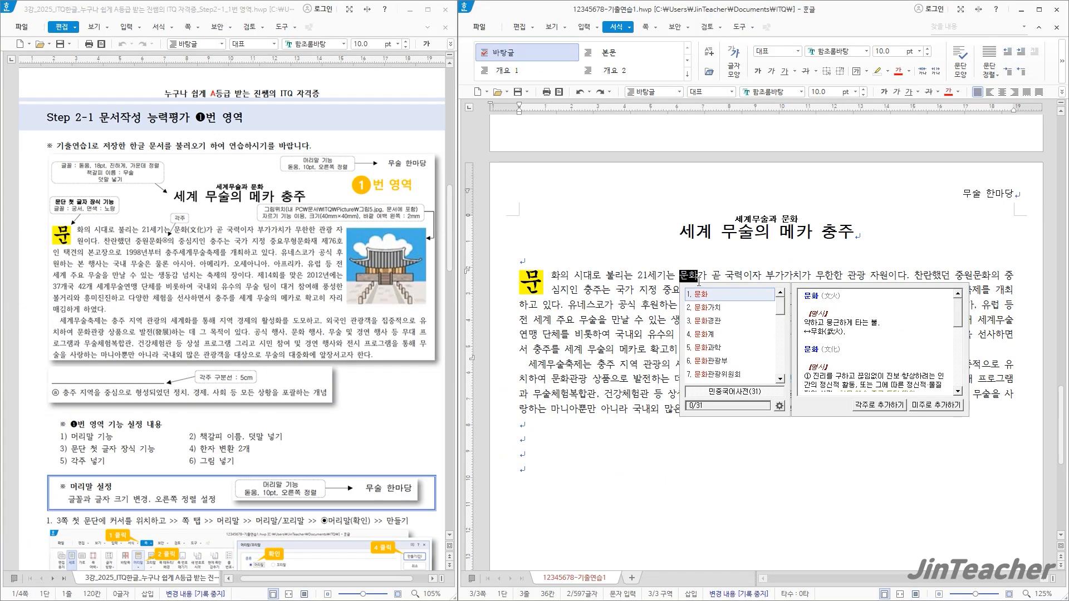
key(Hangul_Hanja)
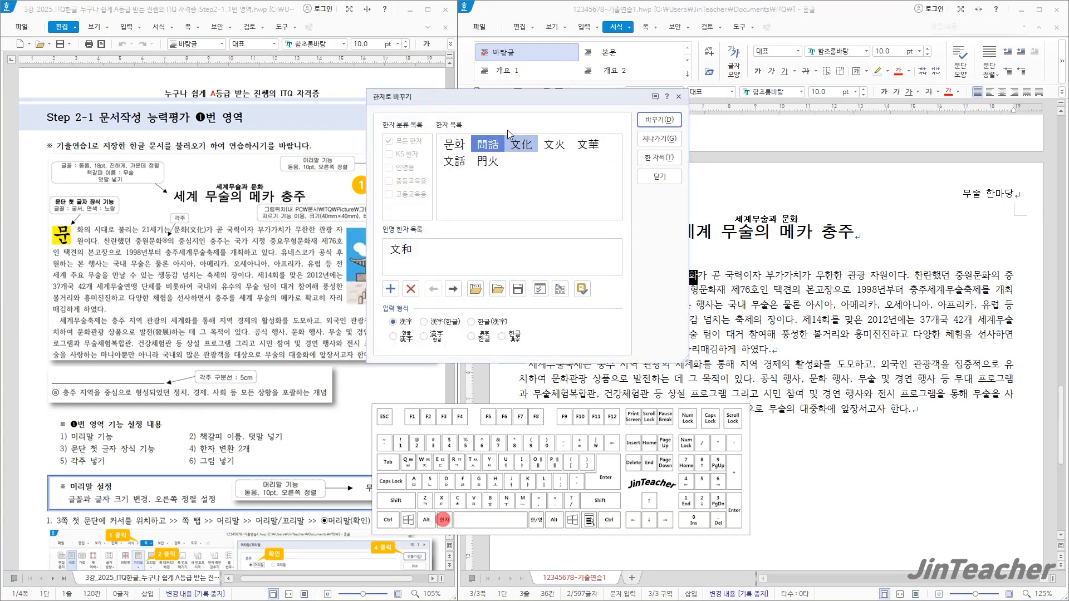
drag(498, 110, 559, 127)
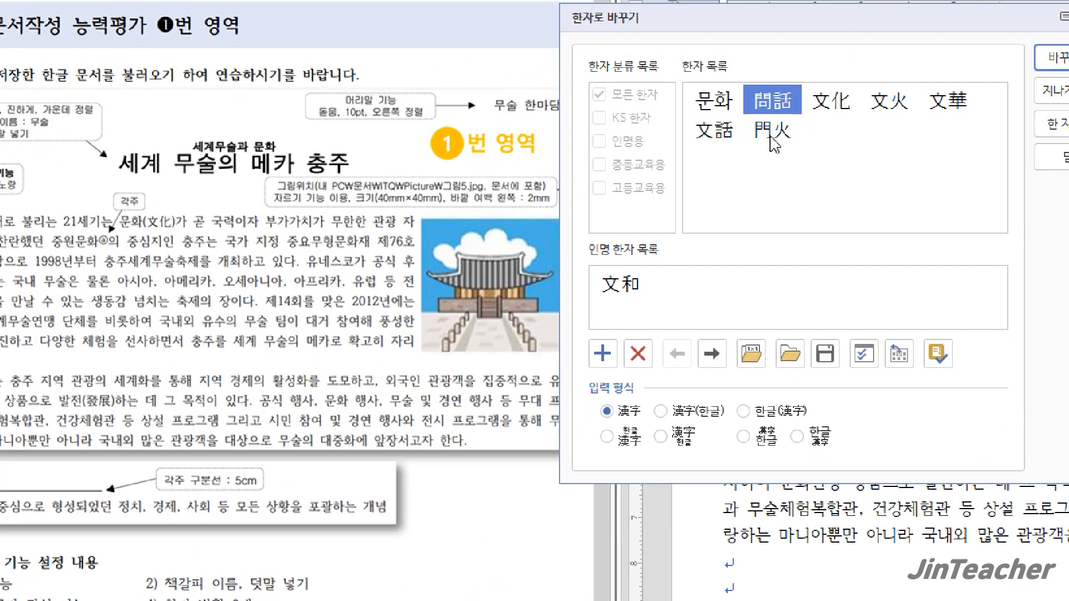
click(831, 102)
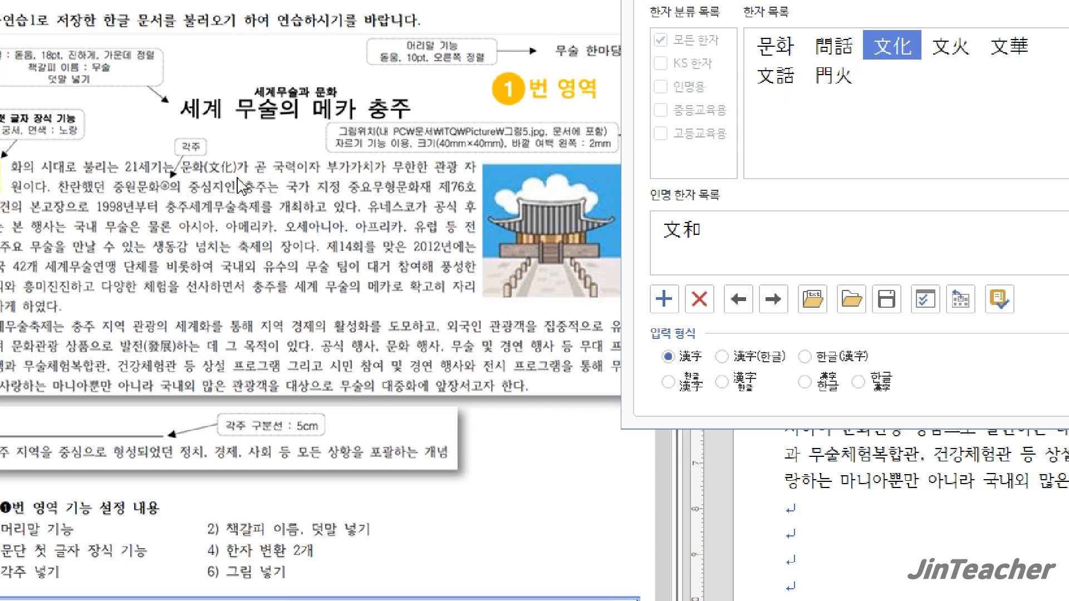
click(828, 362)
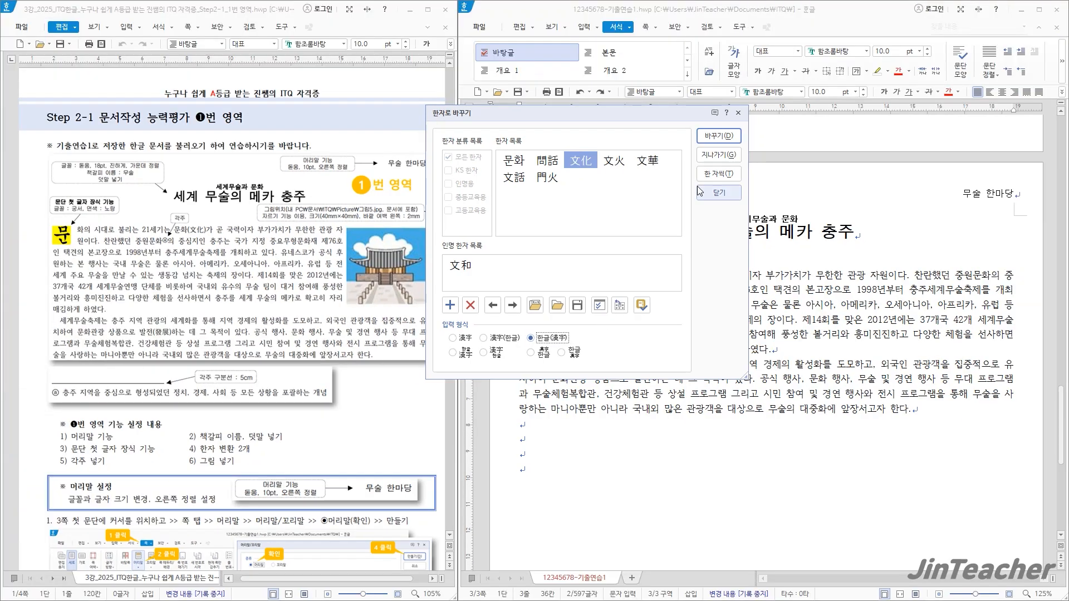
click(719, 136)
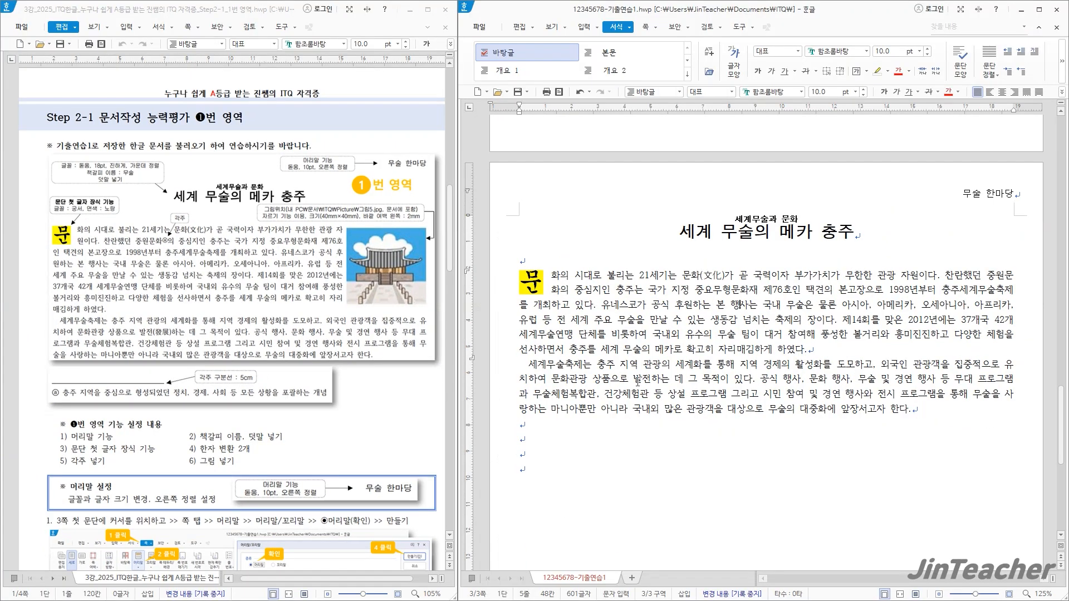
Convert "발전" in the second body paragraph to the Hanja 發展 in the 한글(漢字) format
drag(634, 382, 645, 380)
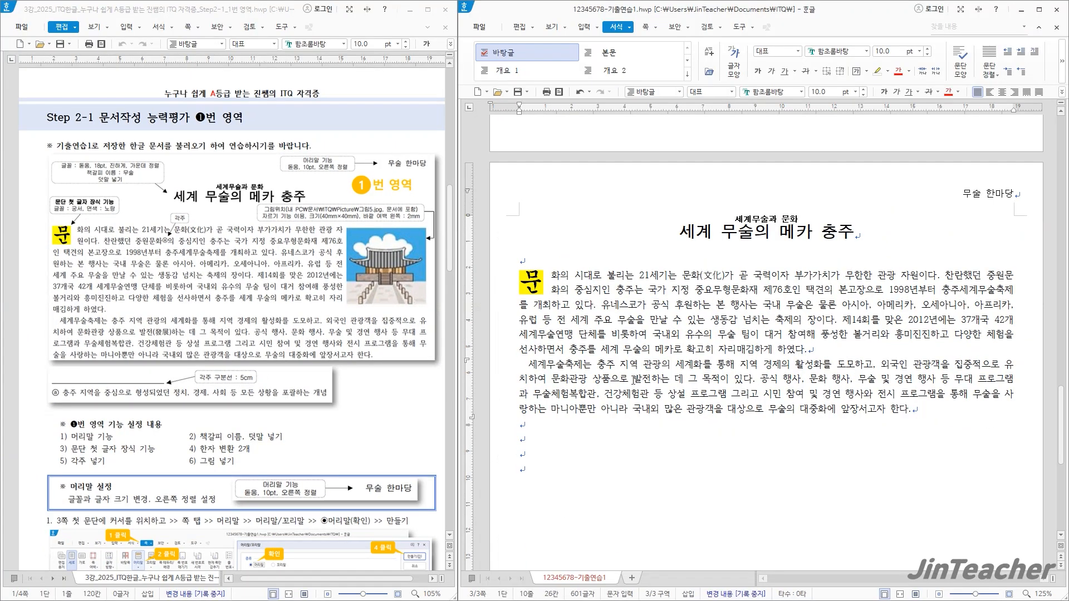
key(Hangul_Hanja)
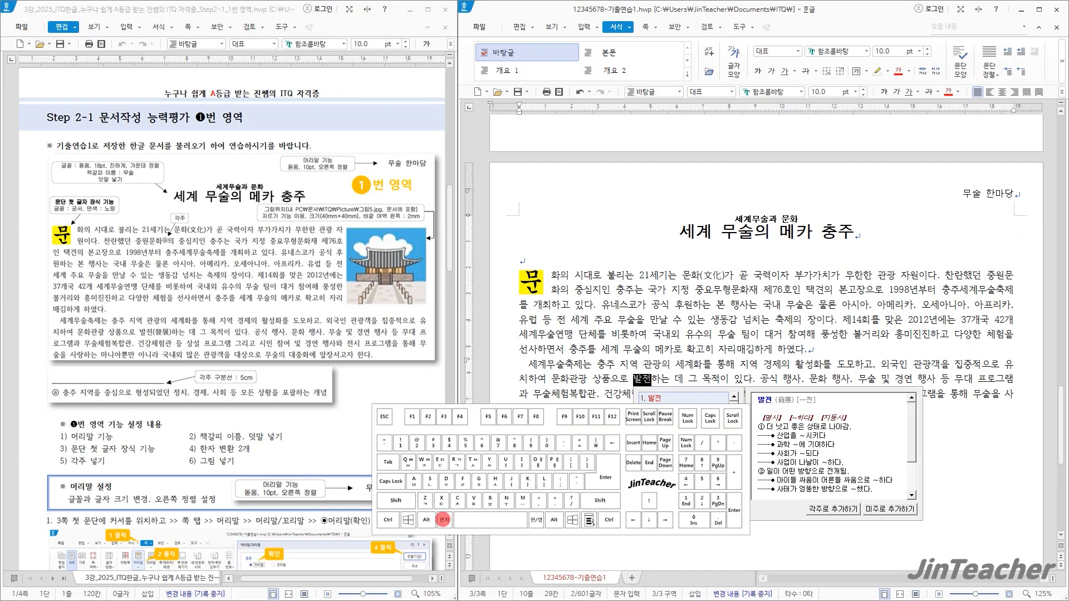
key(Hangul_Hanja)
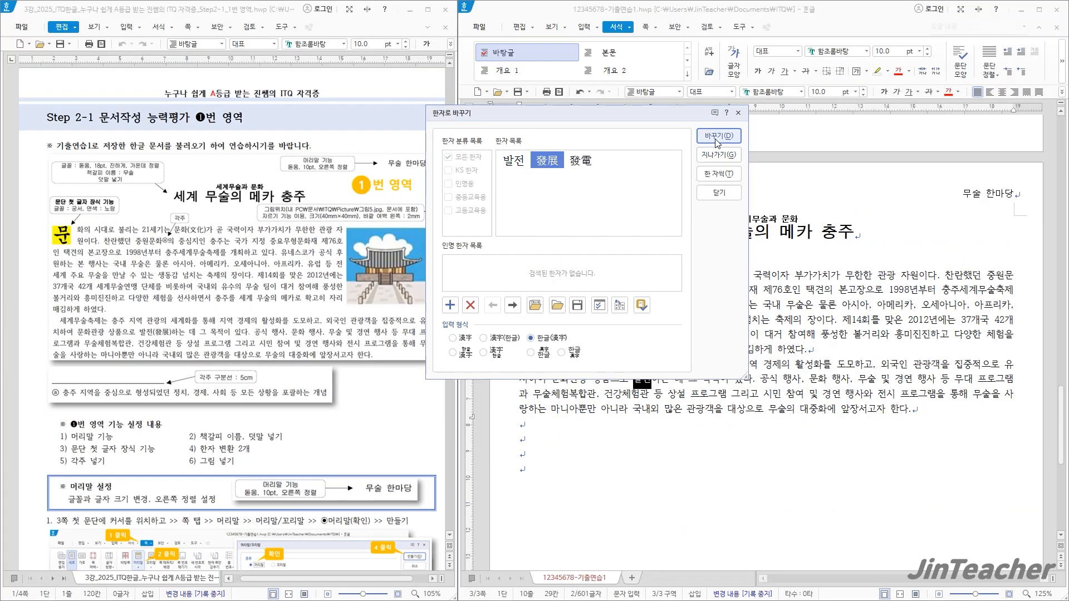
click(718, 137)
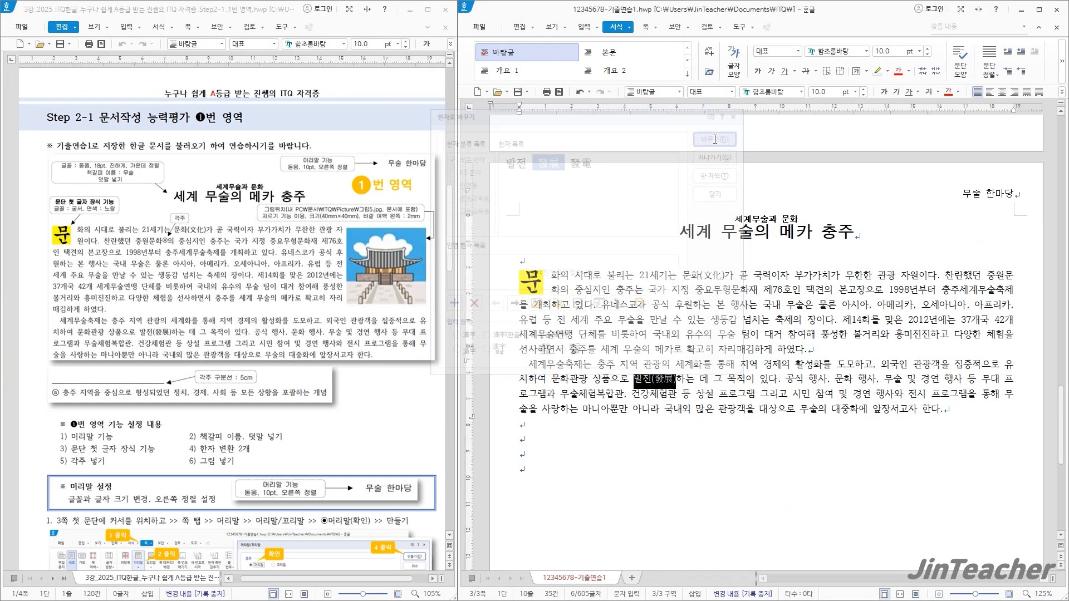
click(955, 411)
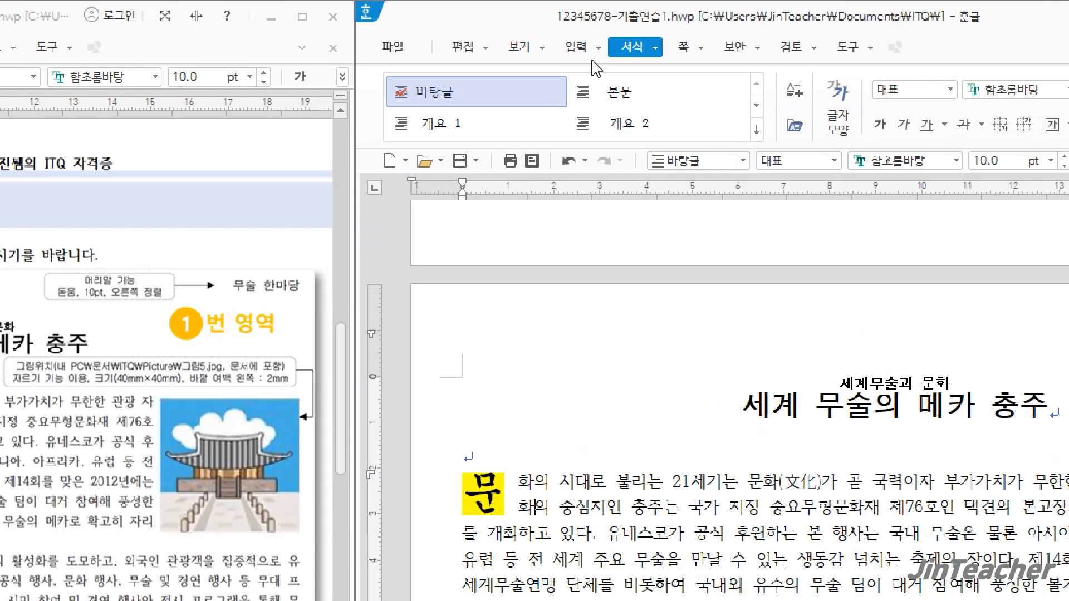
Insert a footnote (각주) after "중원문화" with the text "충주 지역을 중심으로 형성되었던 정치, 경제, 사회 등 모든 상황을 포괄하는 개념"
click(584, 27)
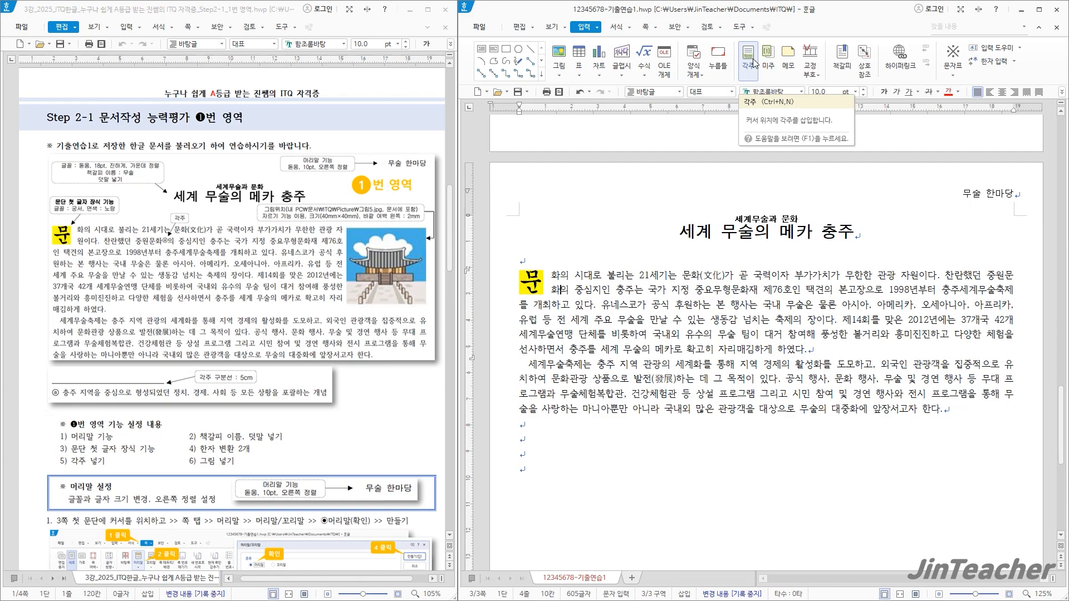
click(751, 59)
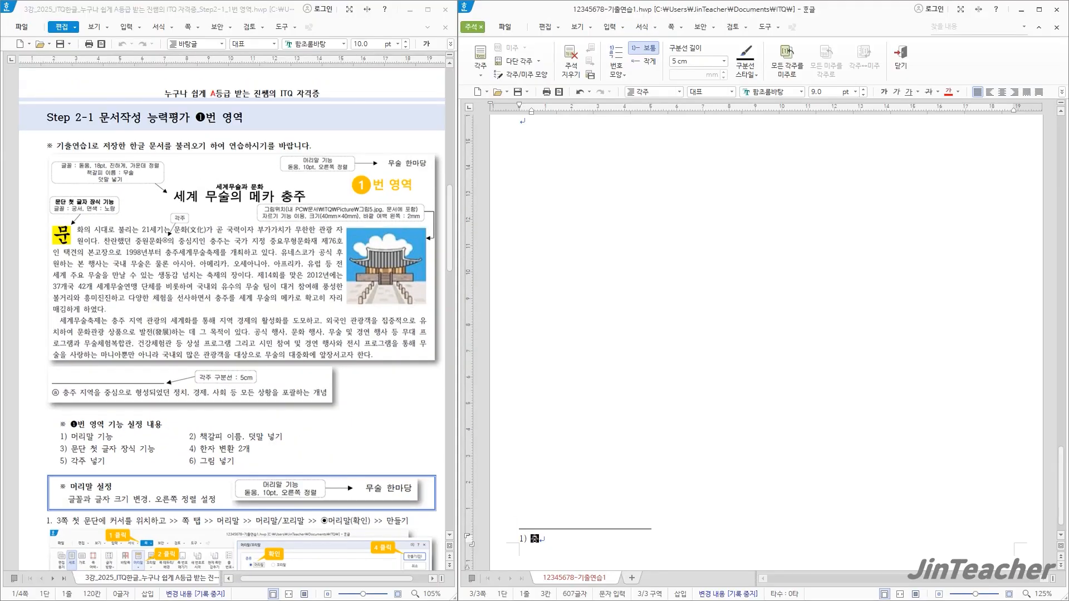
text(역을)
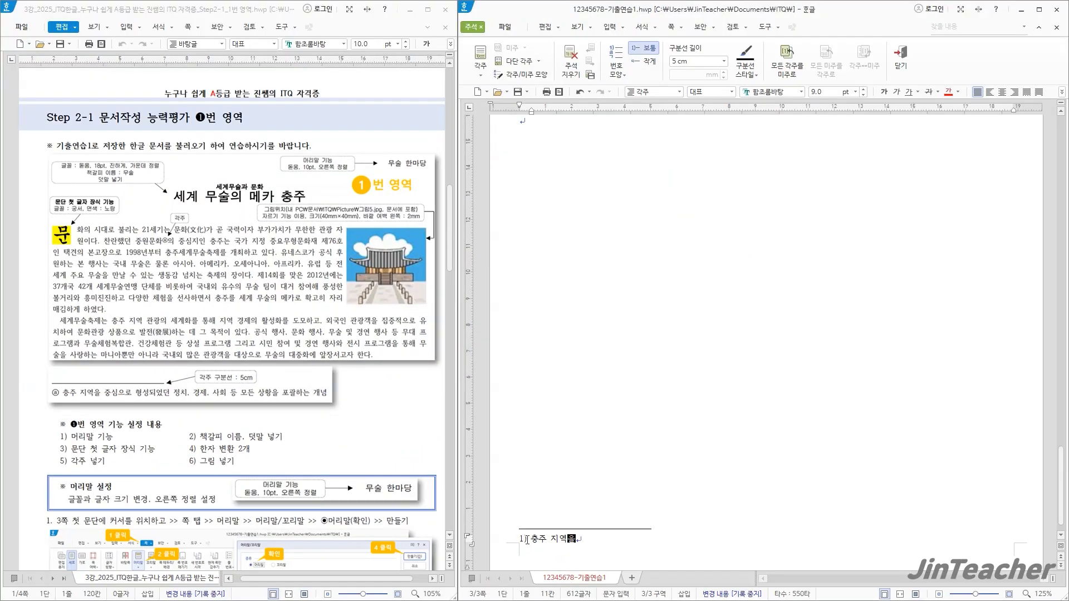
drag(527, 539, 643, 549)
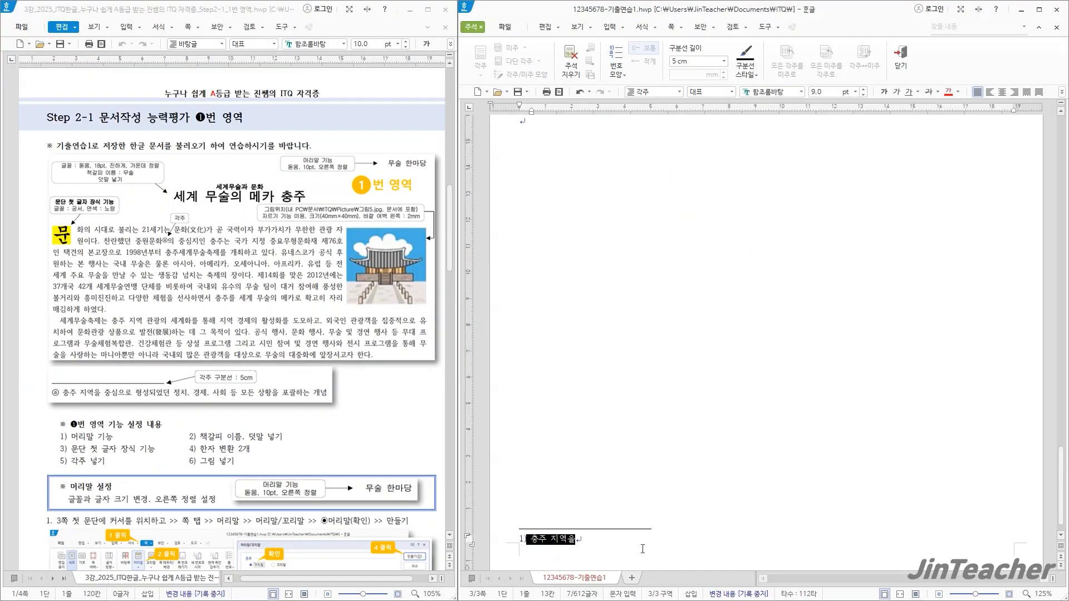
text(충주 지역을 중심으로 형성되었던 정치, 경제, 사회 등 모든 상황을 포괄하는 개념)
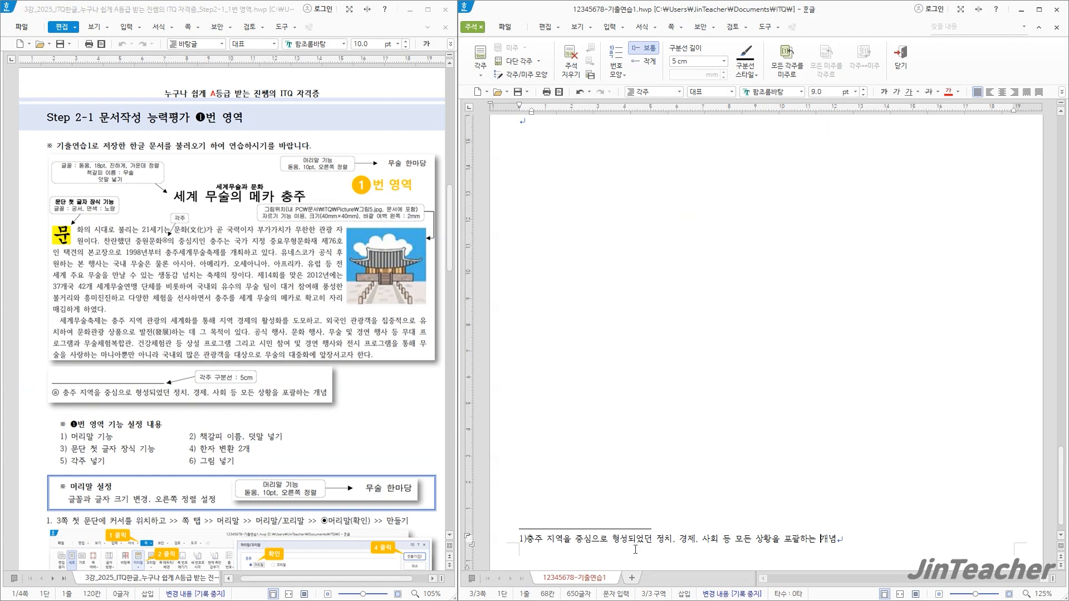
click(526, 539)
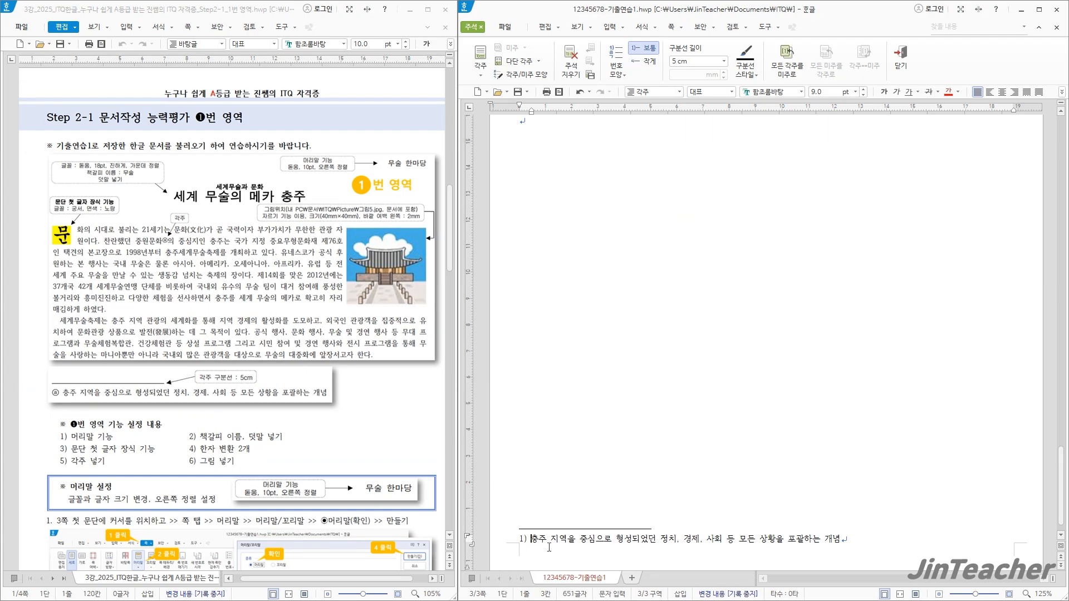
click(567, 540)
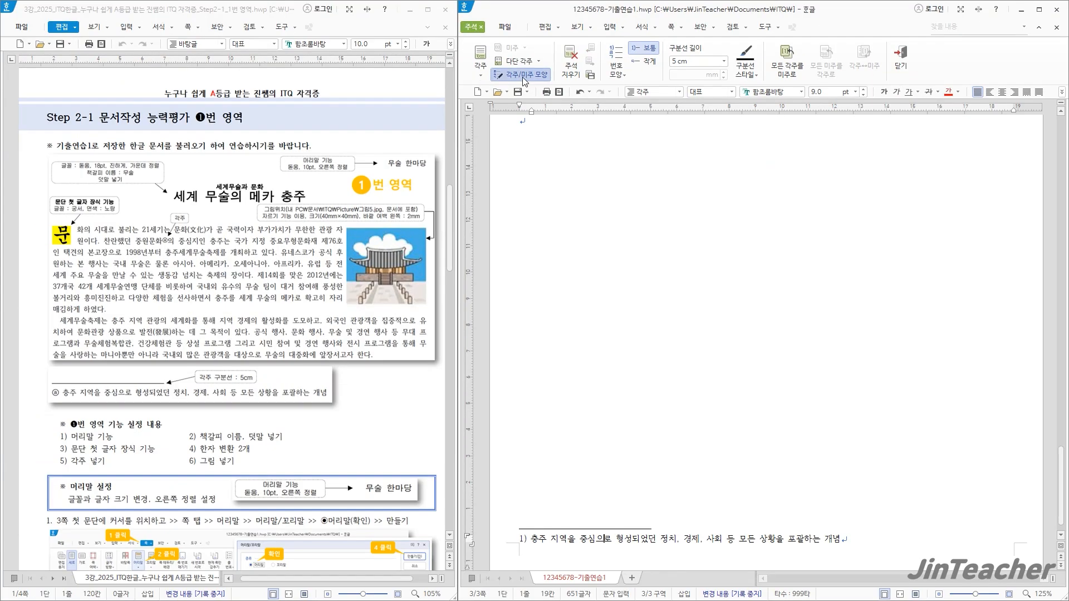
Change the footnote number format (번호 모양) to ⓐ,ⓑ,ⓒ in the footnote shape settings
click(522, 76)
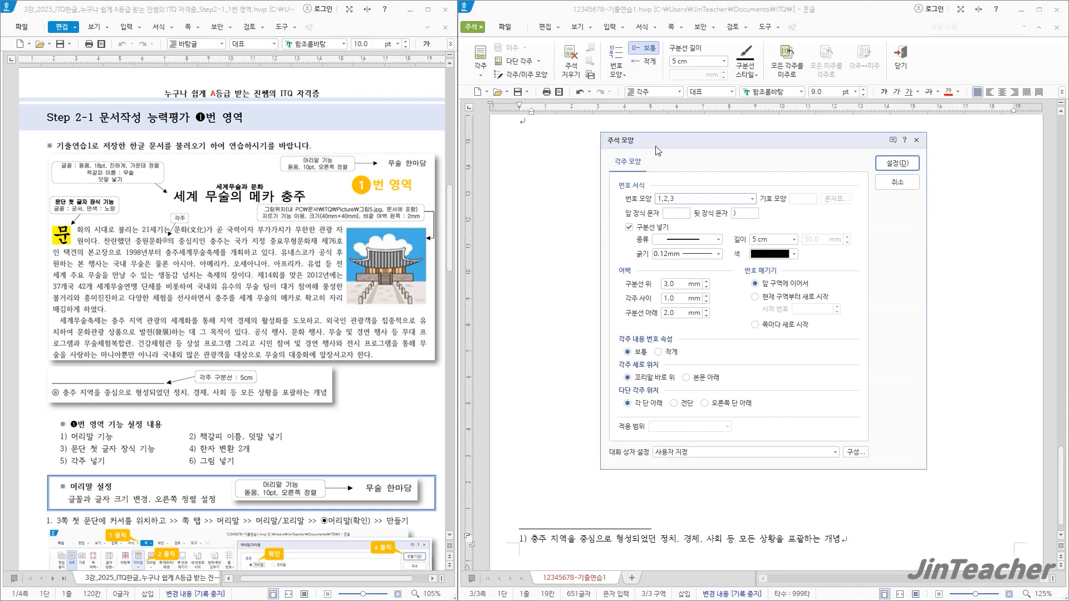
drag(656, 150, 533, 138)
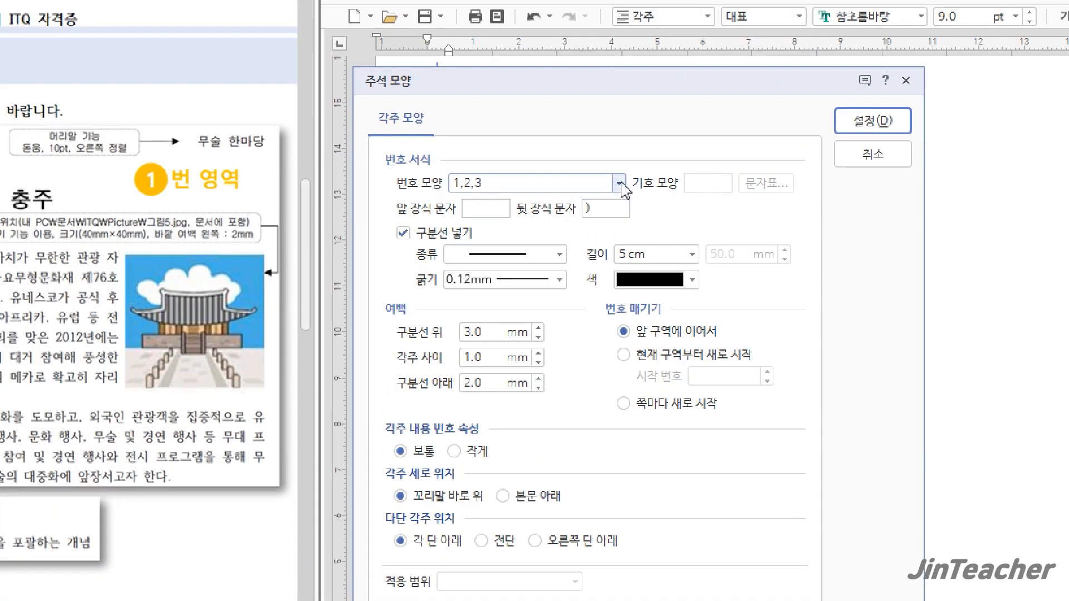
click(629, 187)
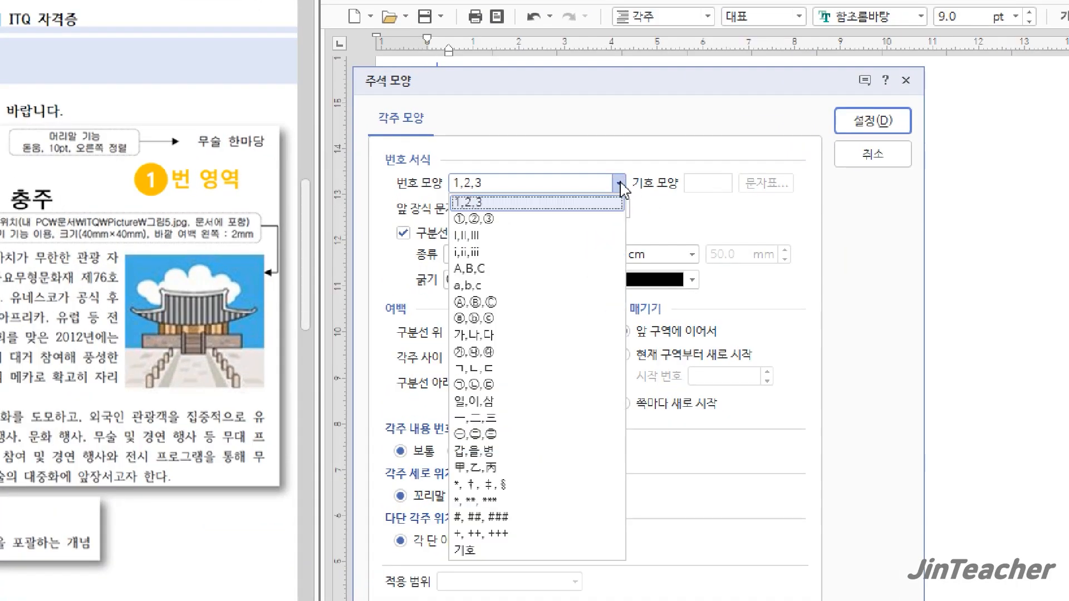
click(508, 319)
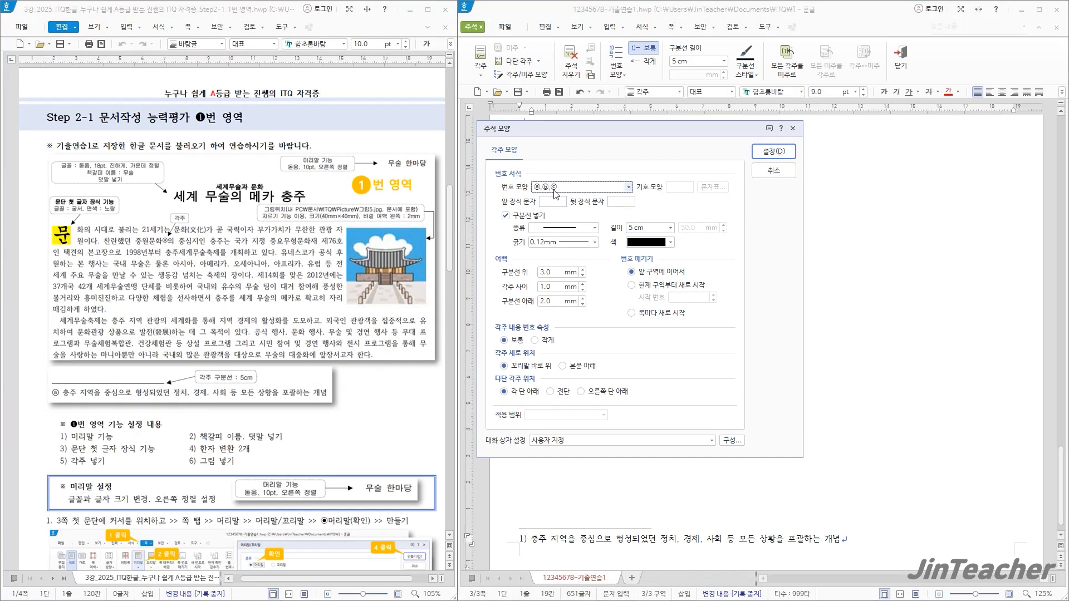
click(769, 153)
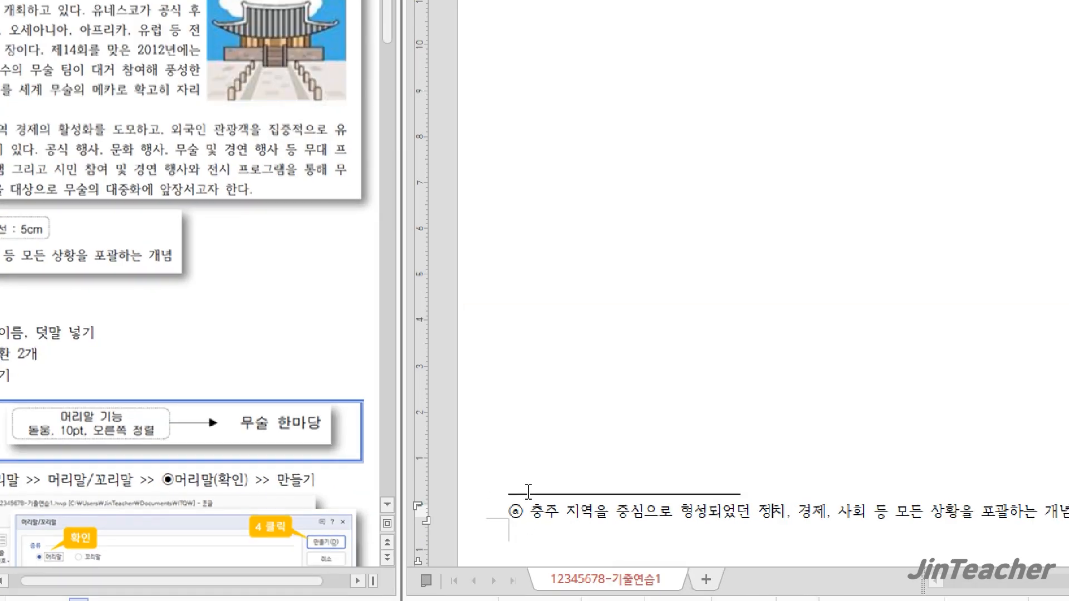
Insert the picture 그림5 from the ITQ\Picture folder below the second body paragraph, about 61 × 82 mm in size
scroll(848, 313, up, 5)
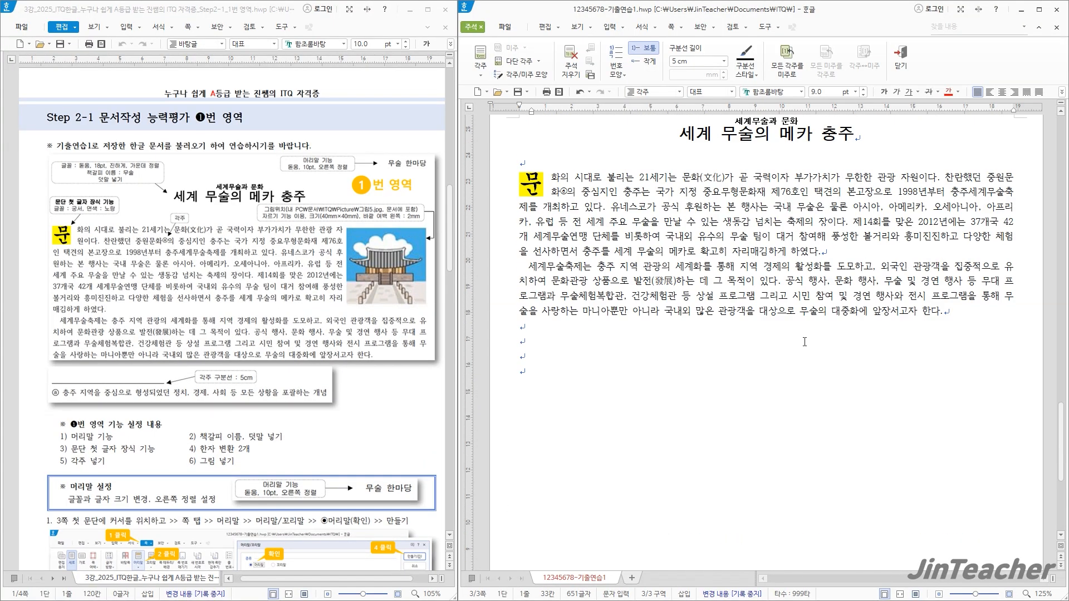
click(837, 251)
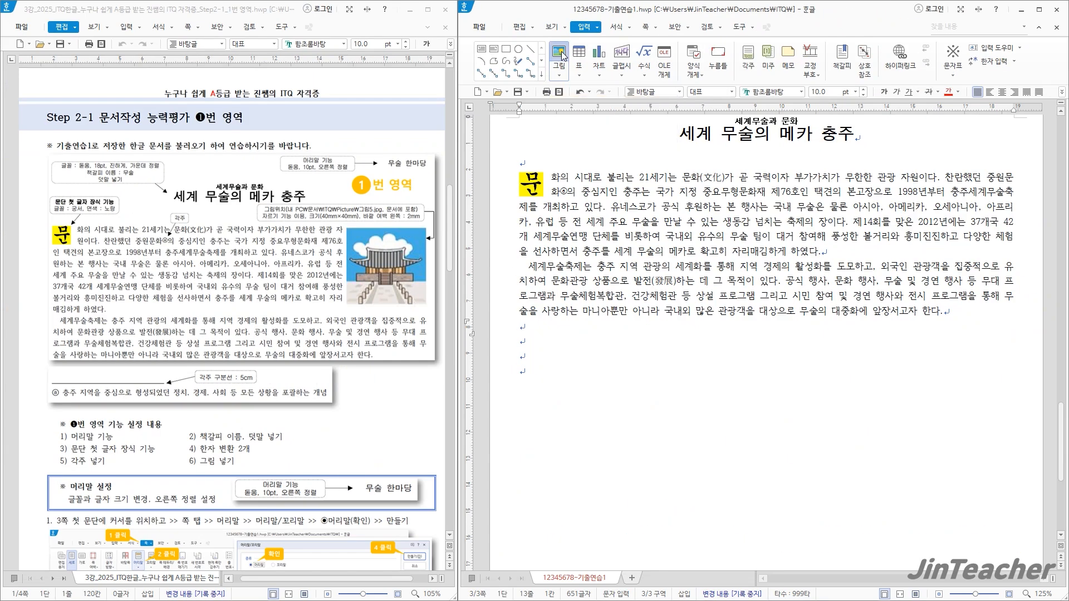
click(560, 54)
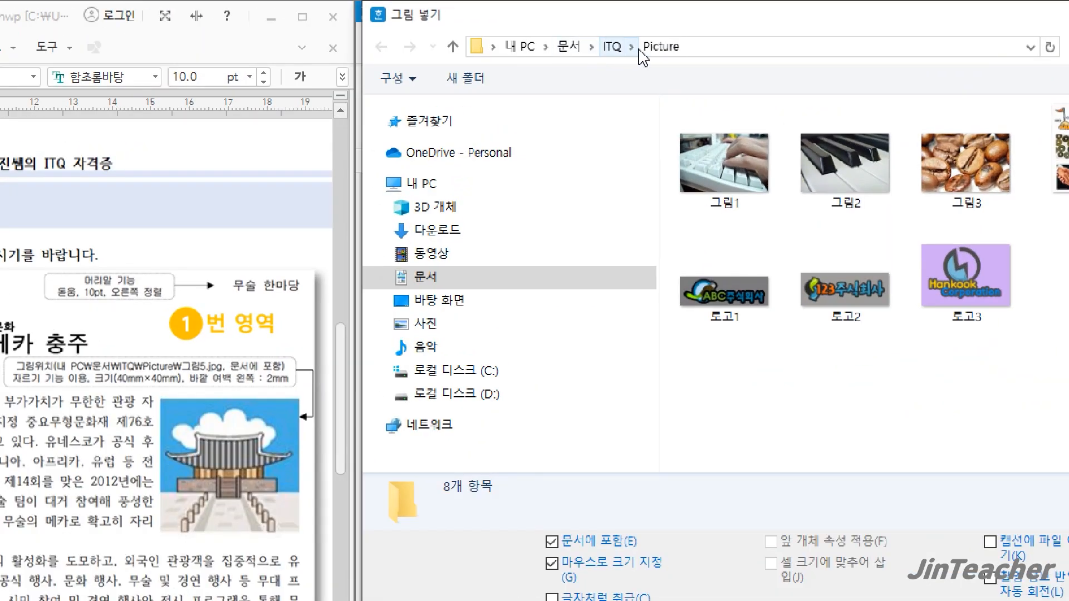
click(613, 46)
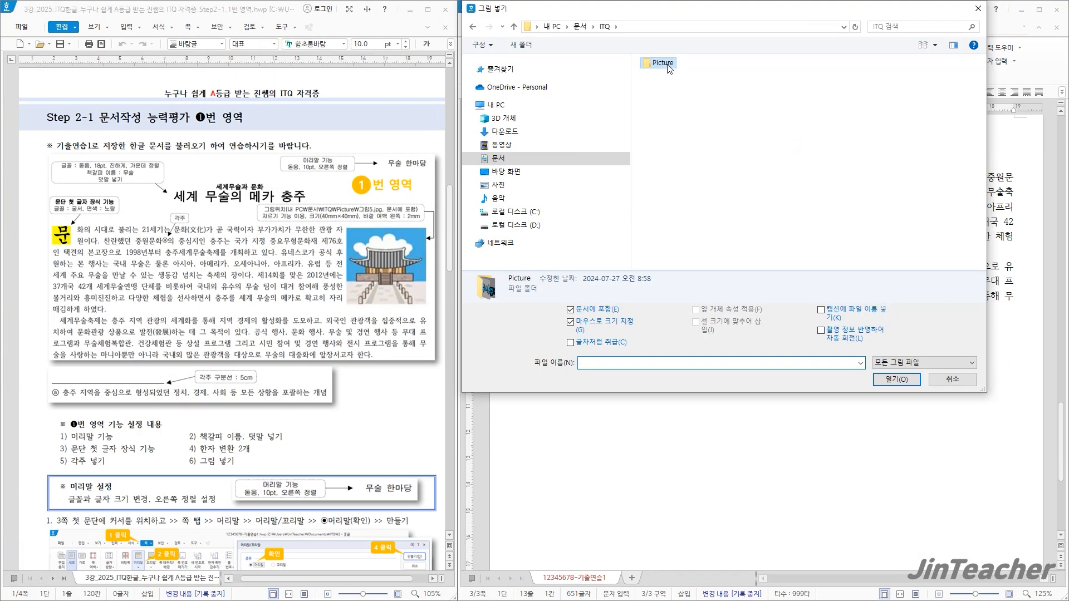
double_click(663, 63)
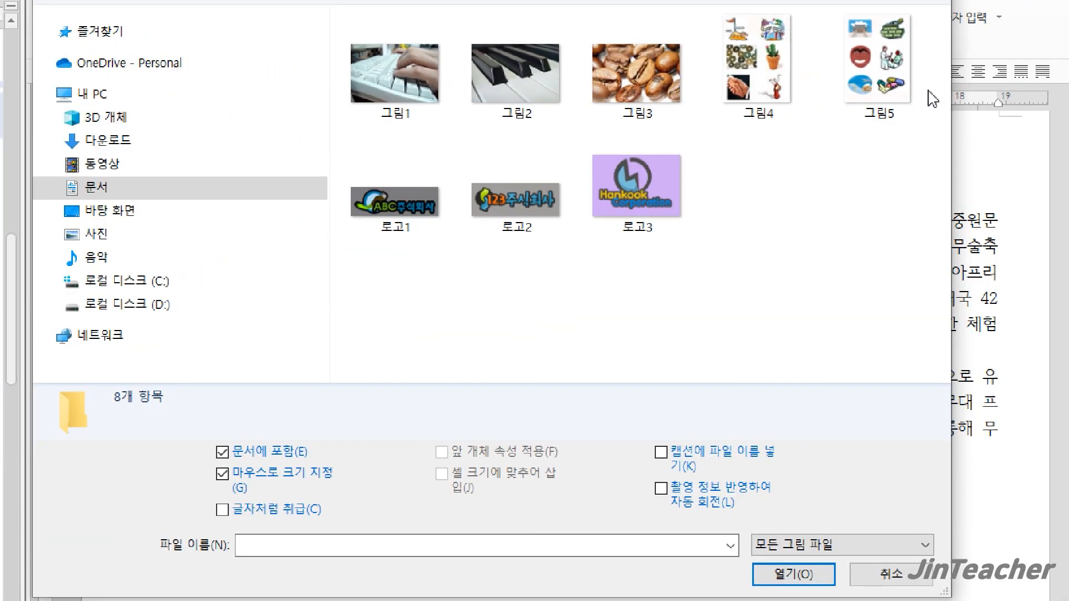
click(890, 78)
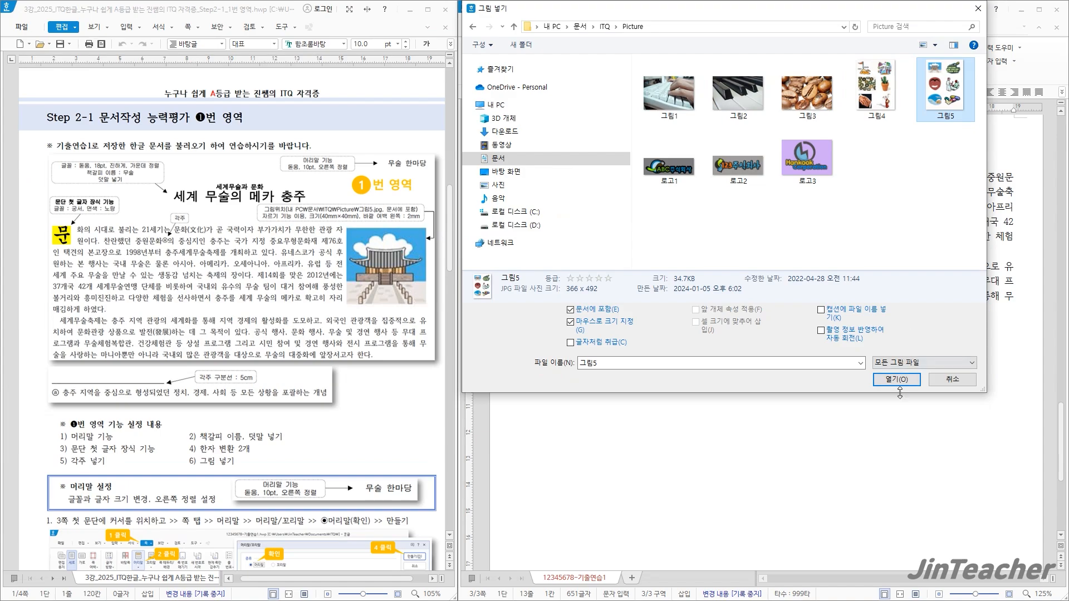
click(896, 380)
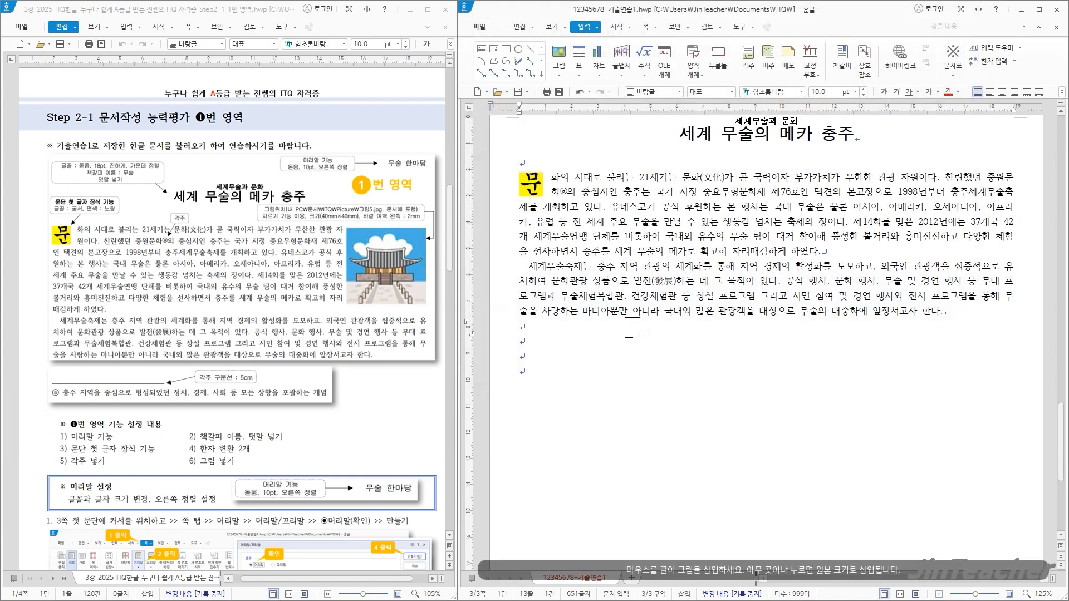
drag(640, 336, 786, 534)
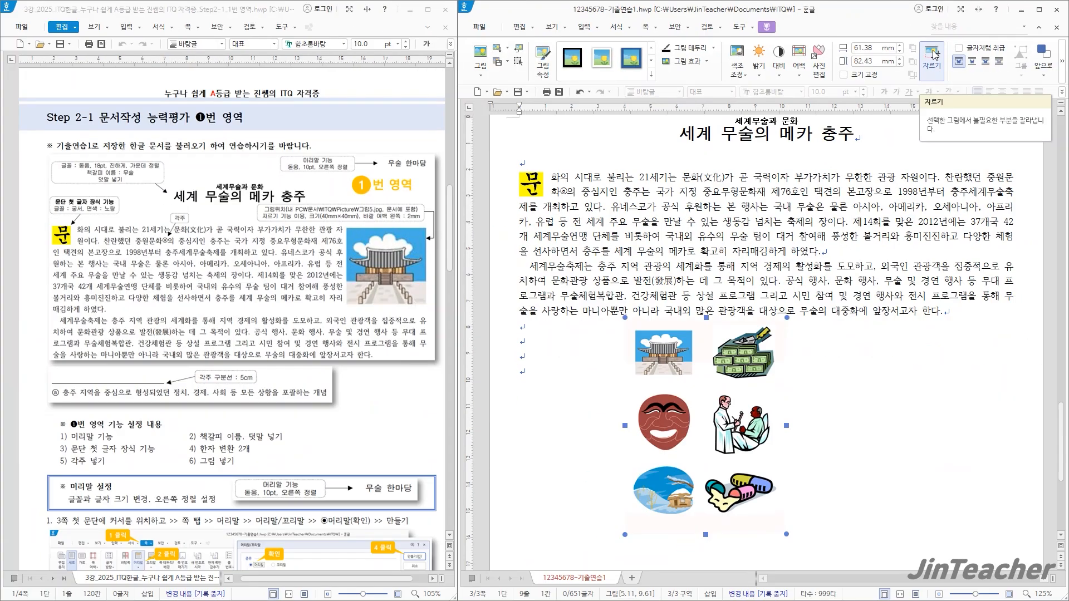
Crop the inserted picture to the palace image in its upper-left corner, about 23 × 19 mm
click(933, 54)
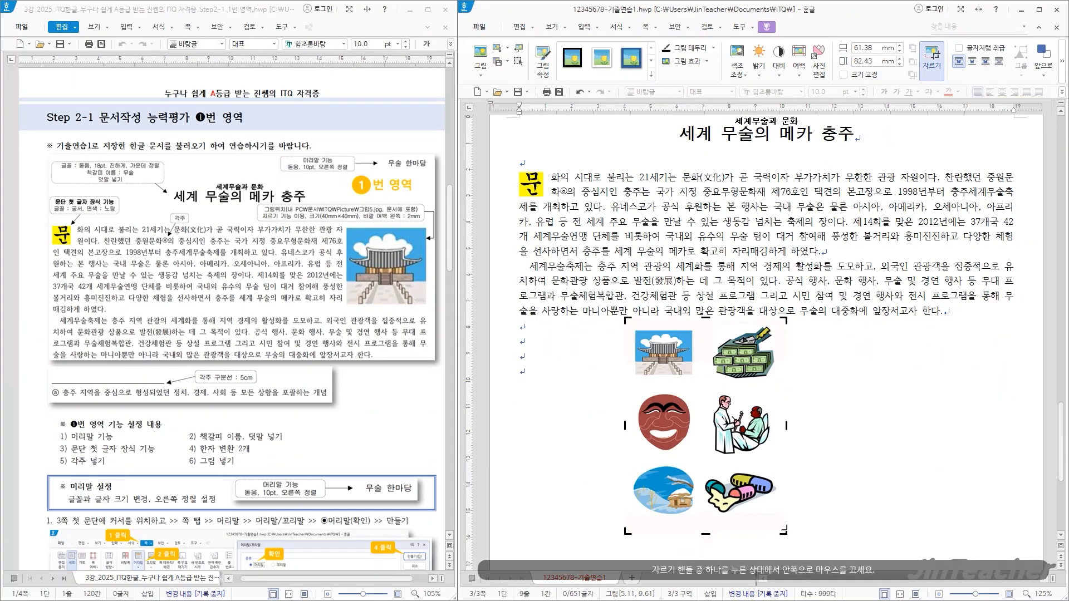
drag(785, 531, 695, 380)
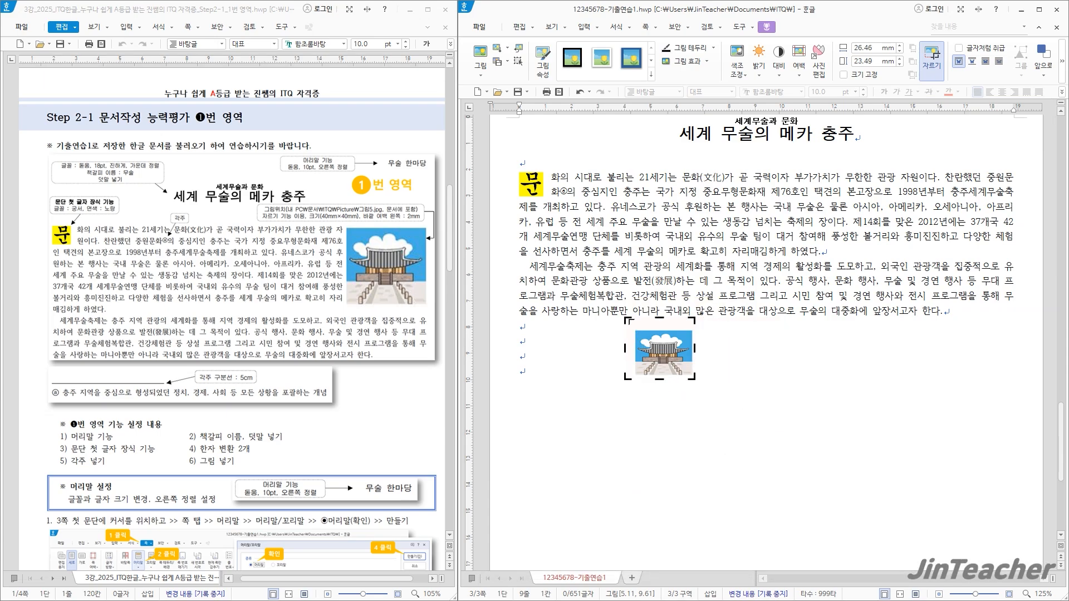
drag(626, 319, 633, 330)
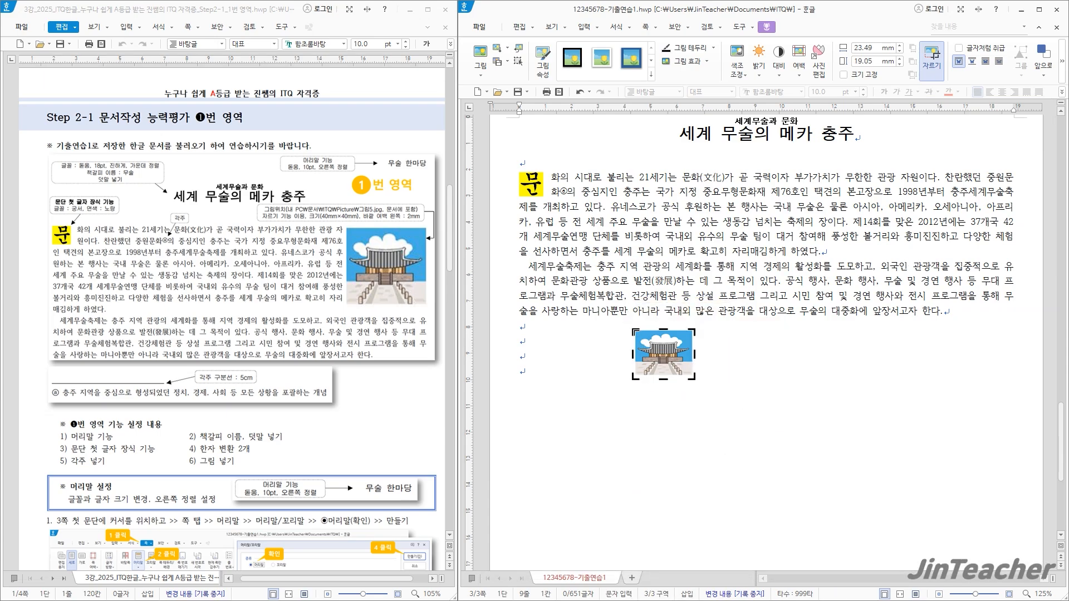
click(752, 367)
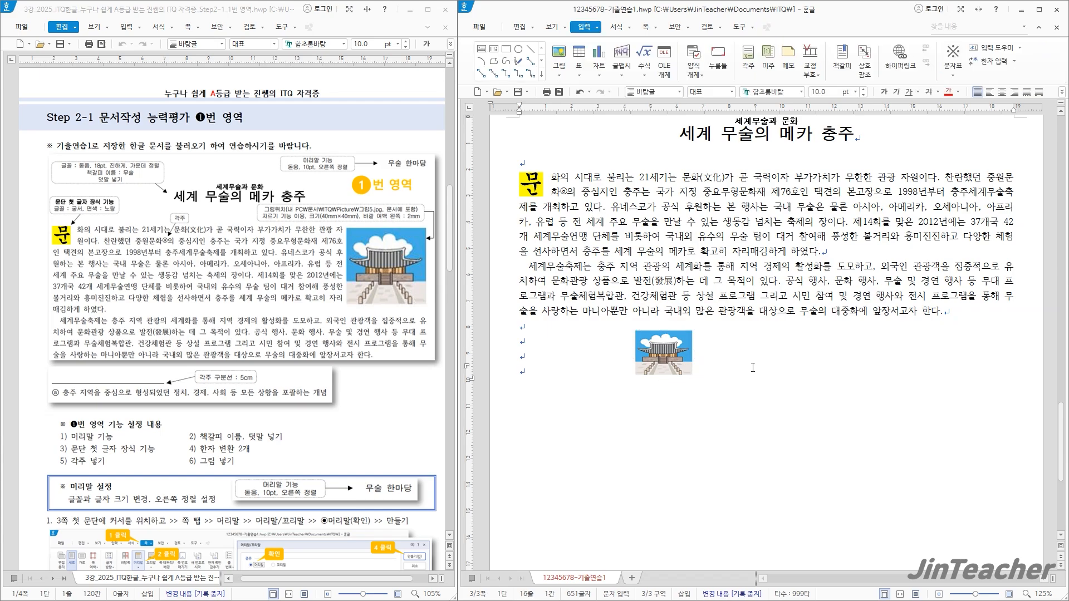
Set the palace picture's width and height to 40 mm and turn on the fixed size option (크기 고정)
double_click(668, 359)
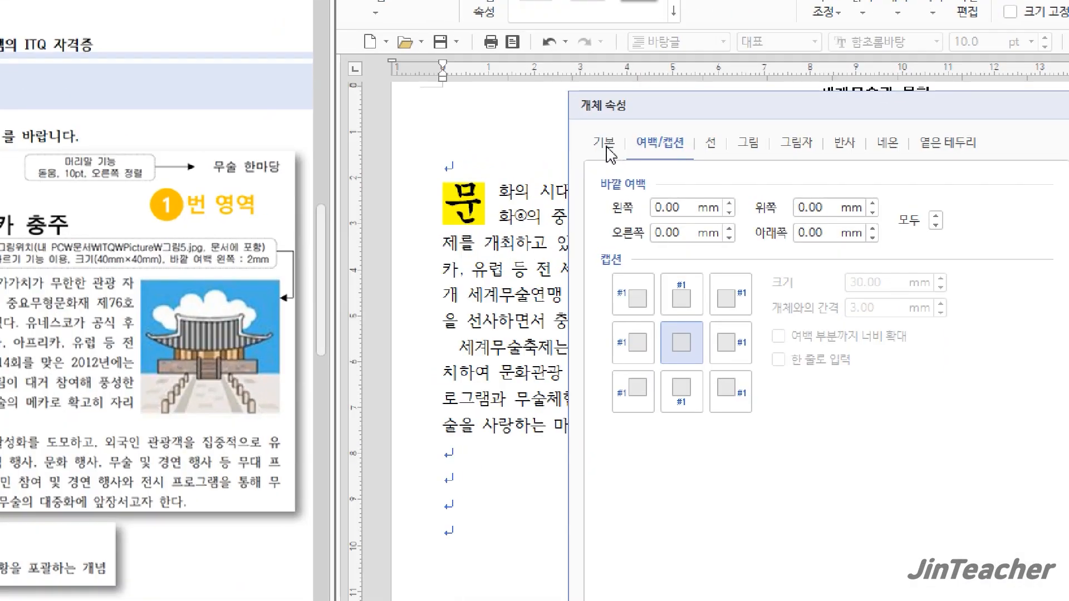
click(609, 149)
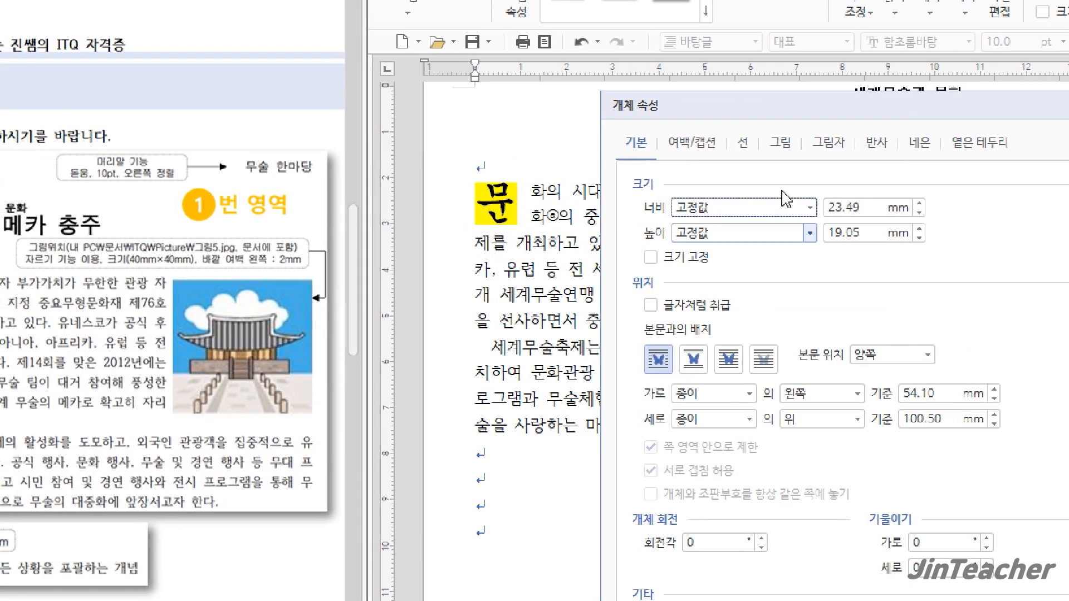
drag(867, 208, 771, 210)
text(40)
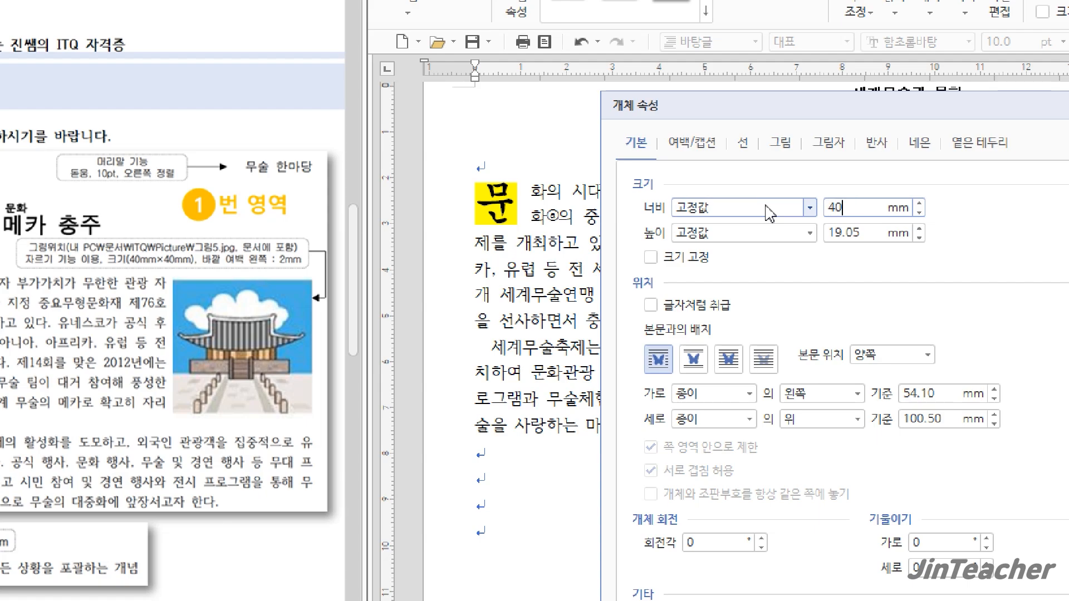
click(870, 234)
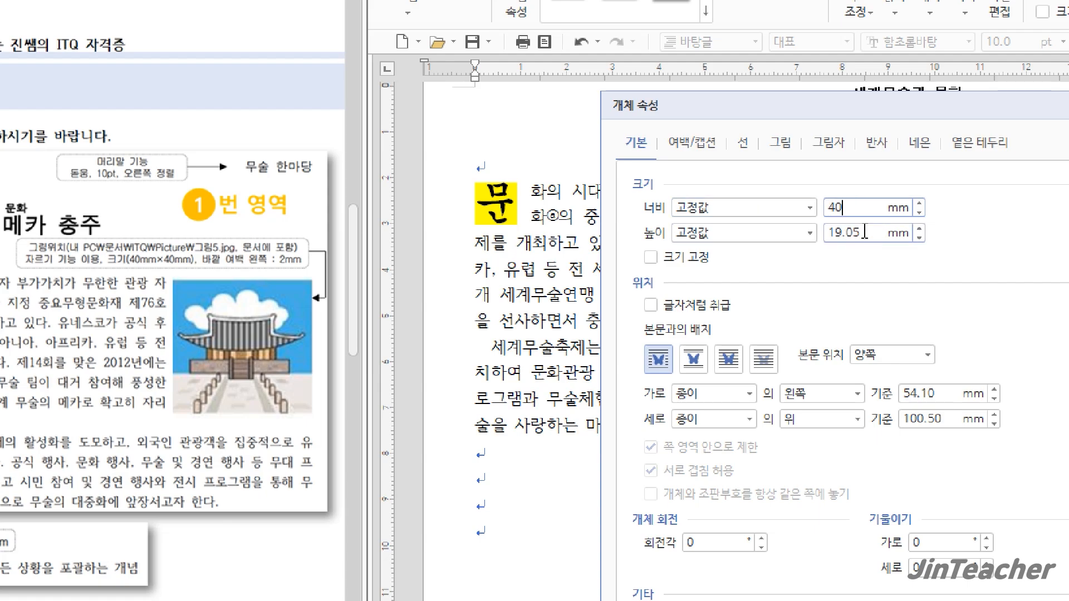
drag(864, 232, 827, 241)
text(40)
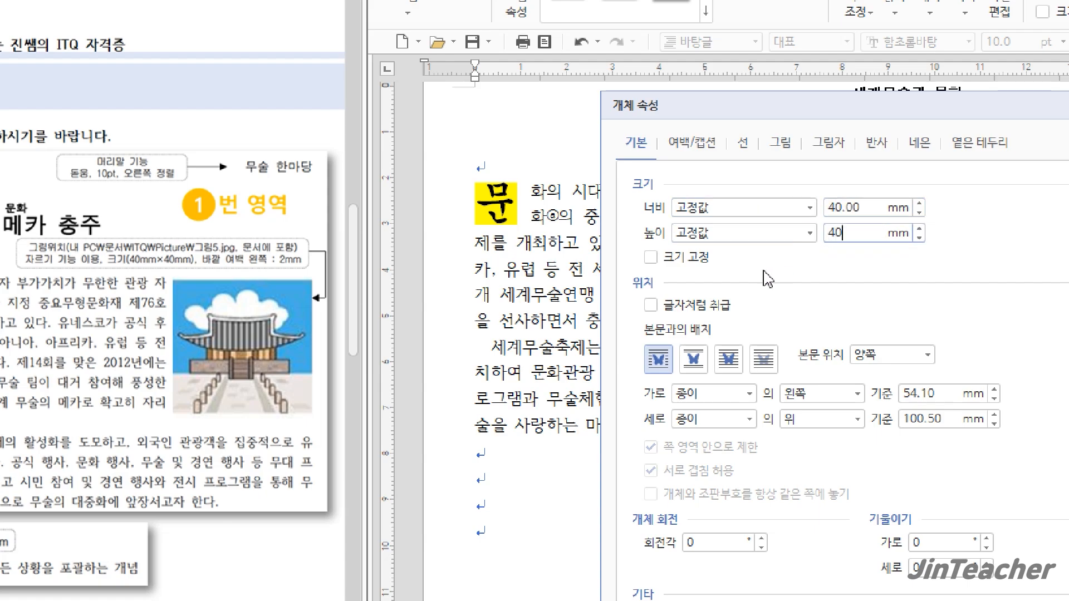
click(695, 264)
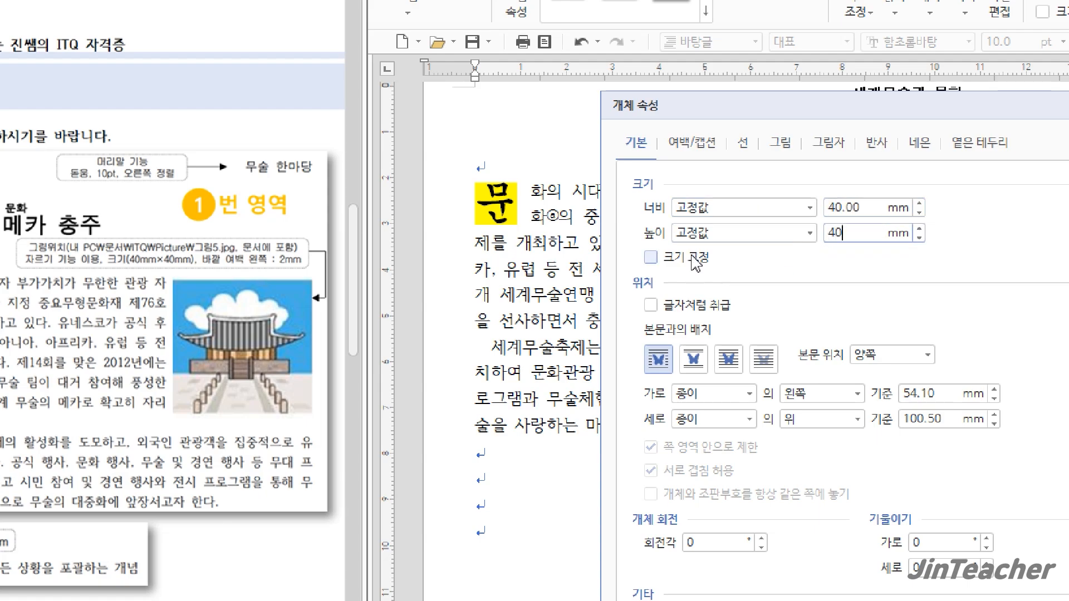
Set the palace picture's left outer margin (바깥 여백 왼쪽) to 2 mm and apply the object properties
click(695, 148)
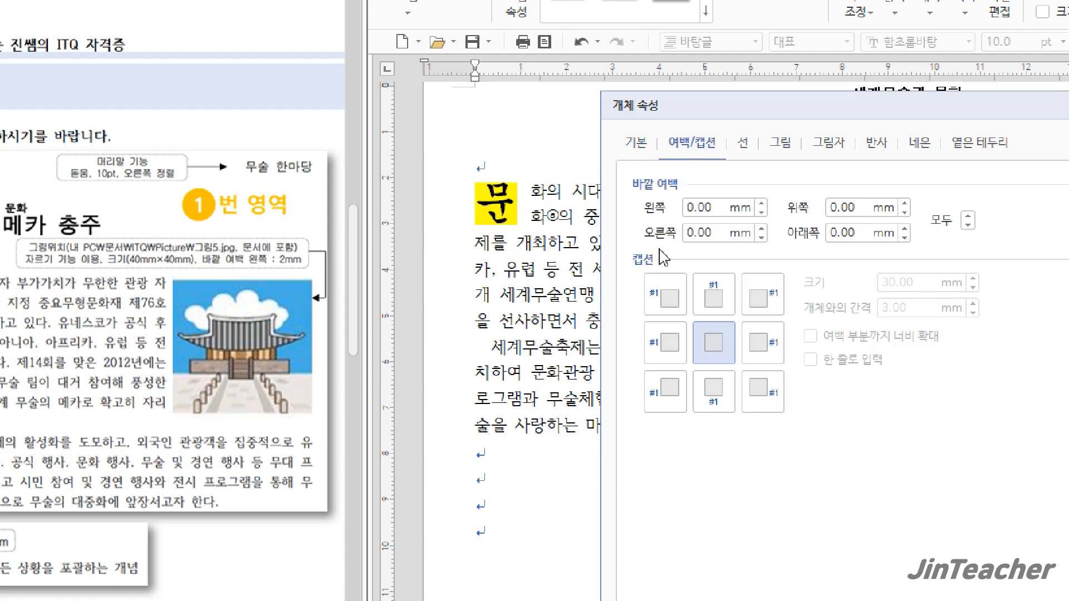
click(760, 204)
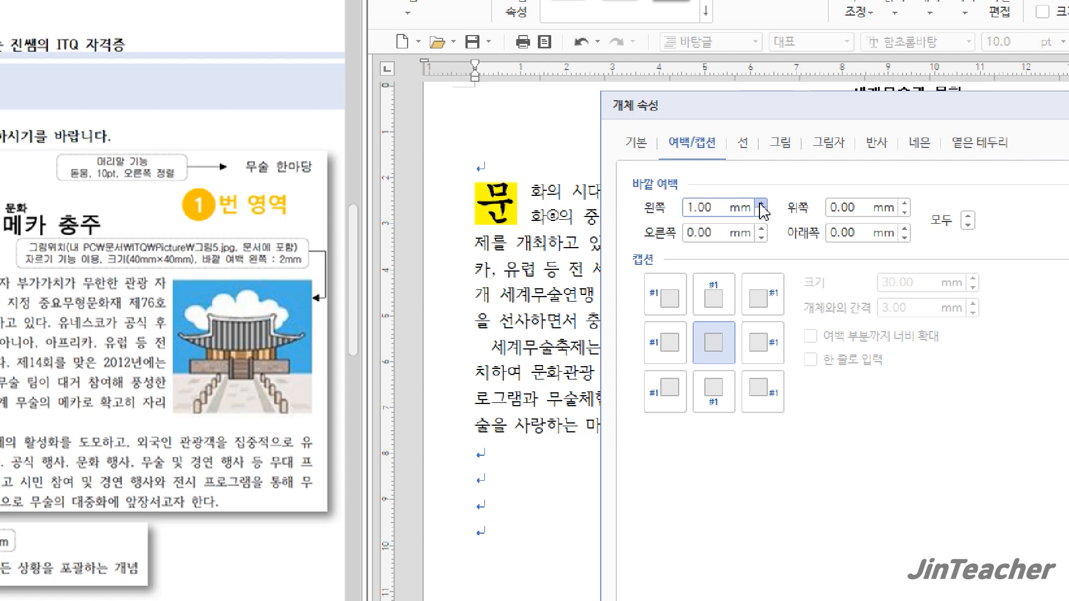
click(760, 204)
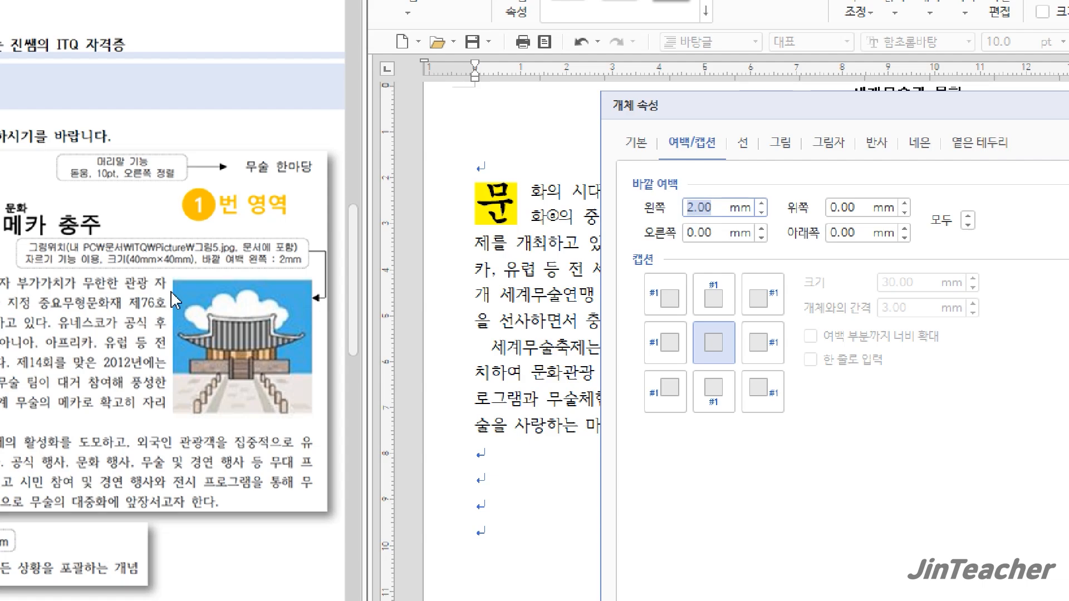
click(721, 201)
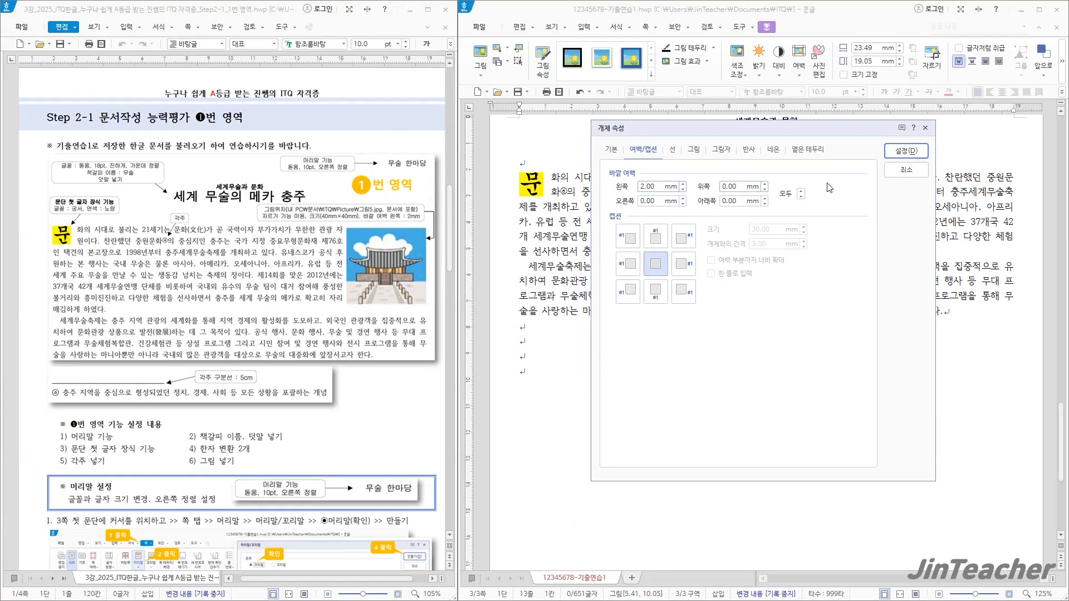
click(914, 155)
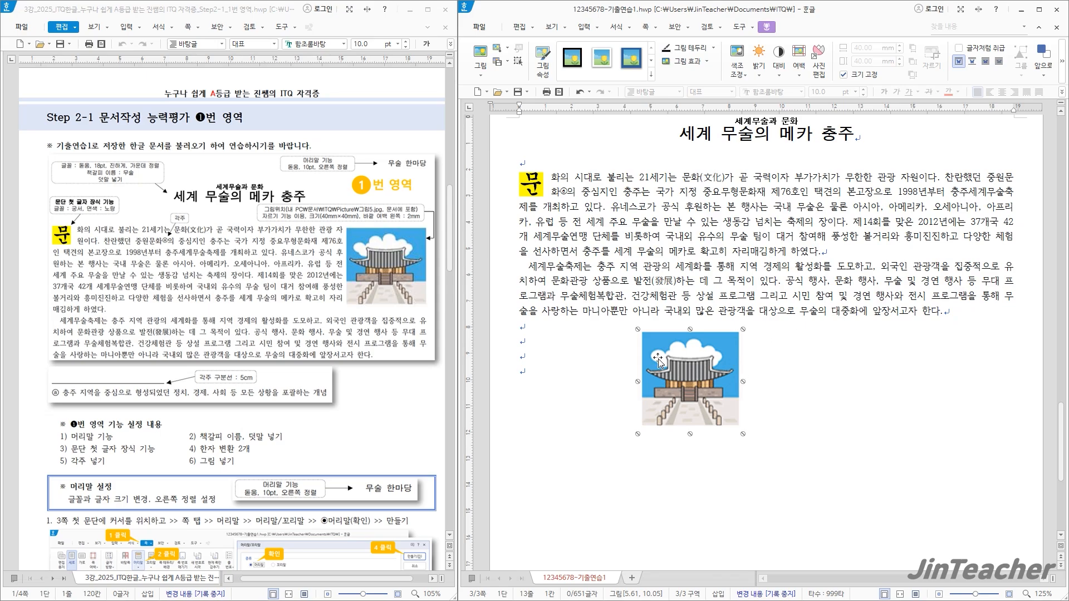
Move the palace picture to the right end of the first body paragraph, level with its first line, so the text wraps around it
click(886, 308)
scroll(882, 297, up, 1)
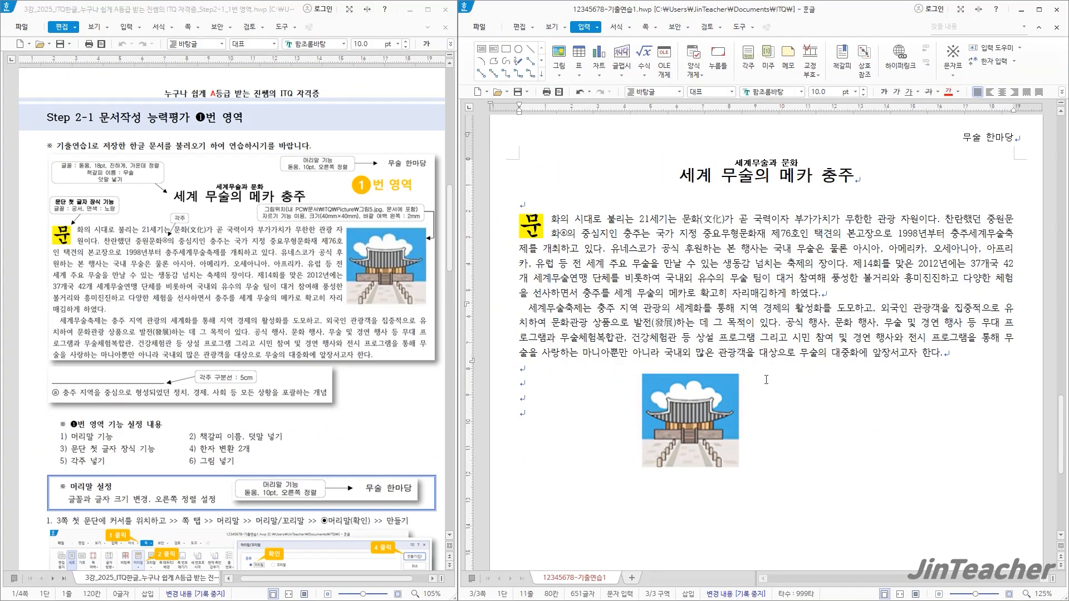
drag(430, 597, 915, 207)
drag(982, 205, 975, 271)
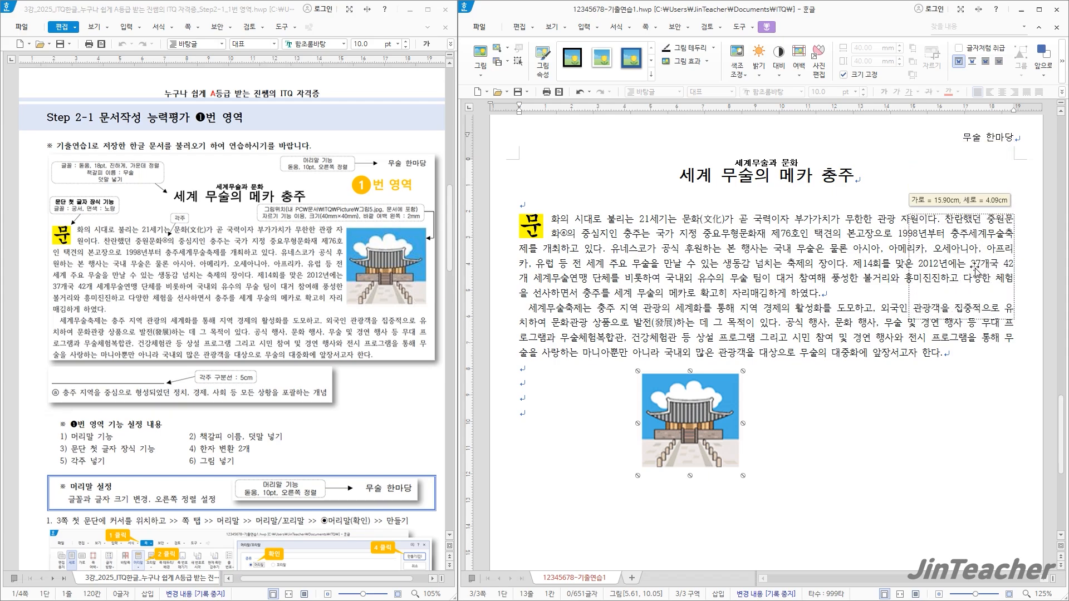
click(884, 321)
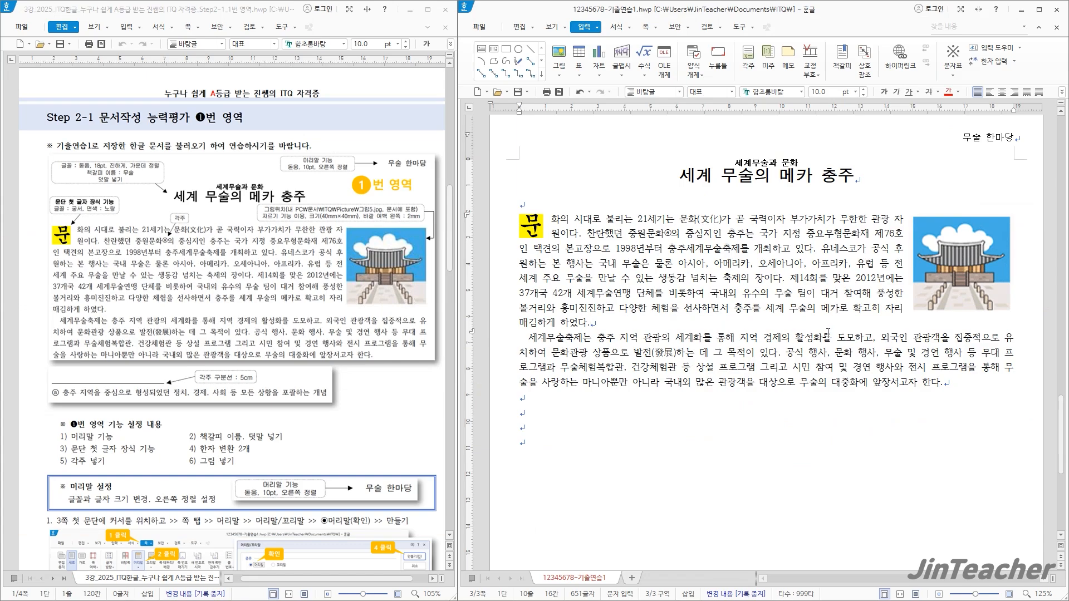
click(969, 268)
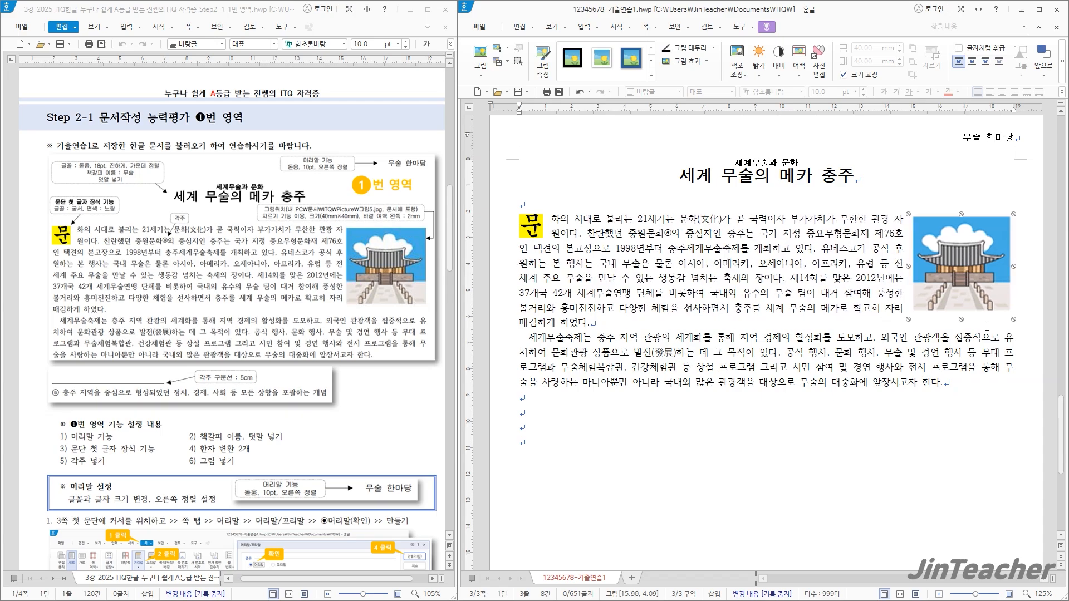
click(539, 400)
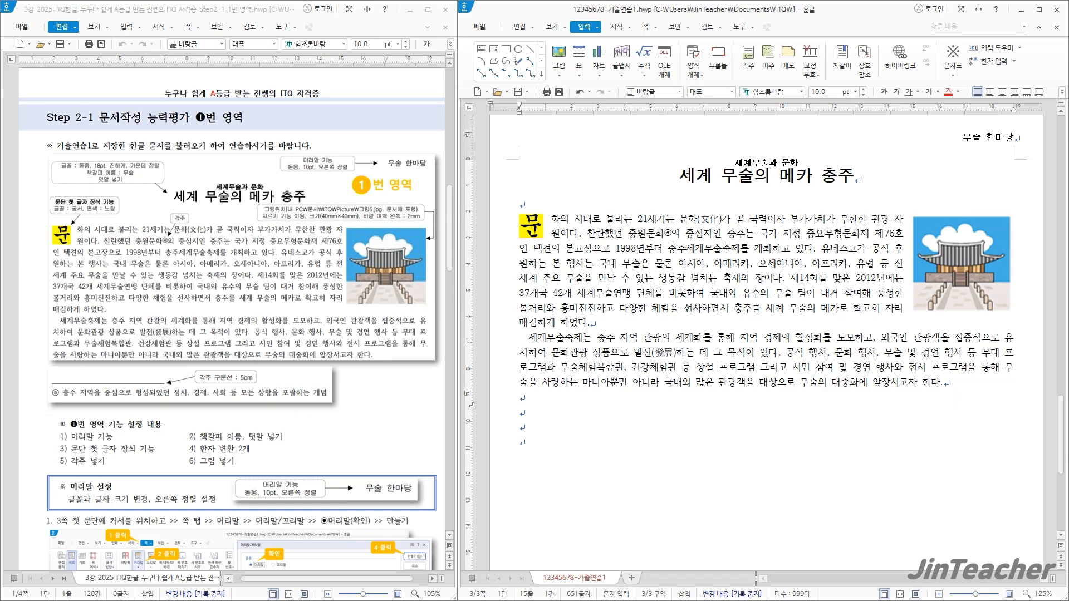
Go to the practice problems in the reference document and open the file 12345678-기출연습2 from the ITQ folder
scroll(322, 329, down, 15)
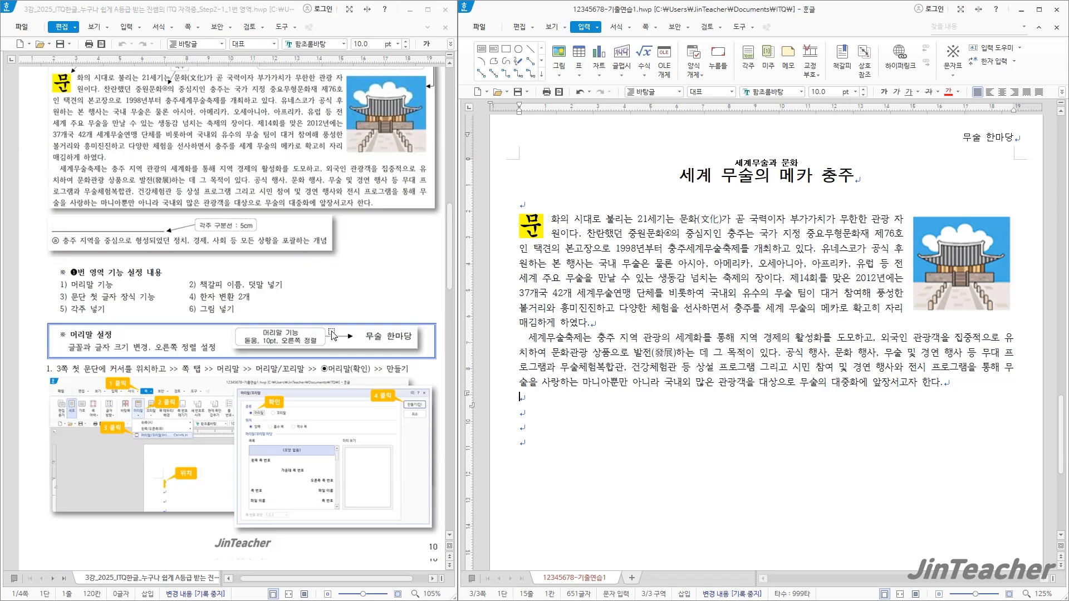
scroll(332, 335, down, 5)
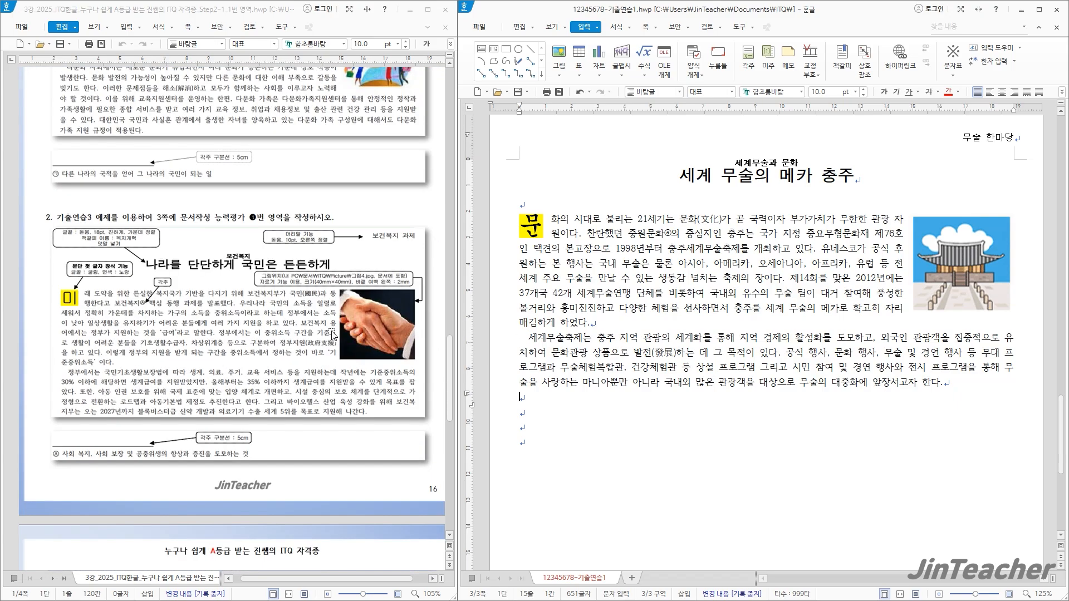
scroll(331, 346, up, 6)
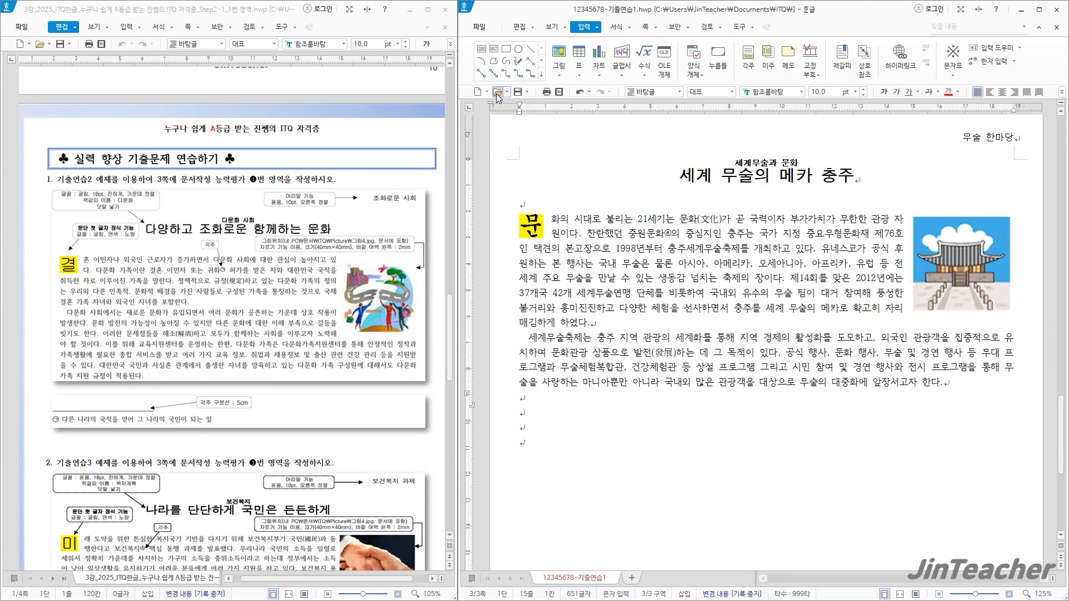
click(497, 97)
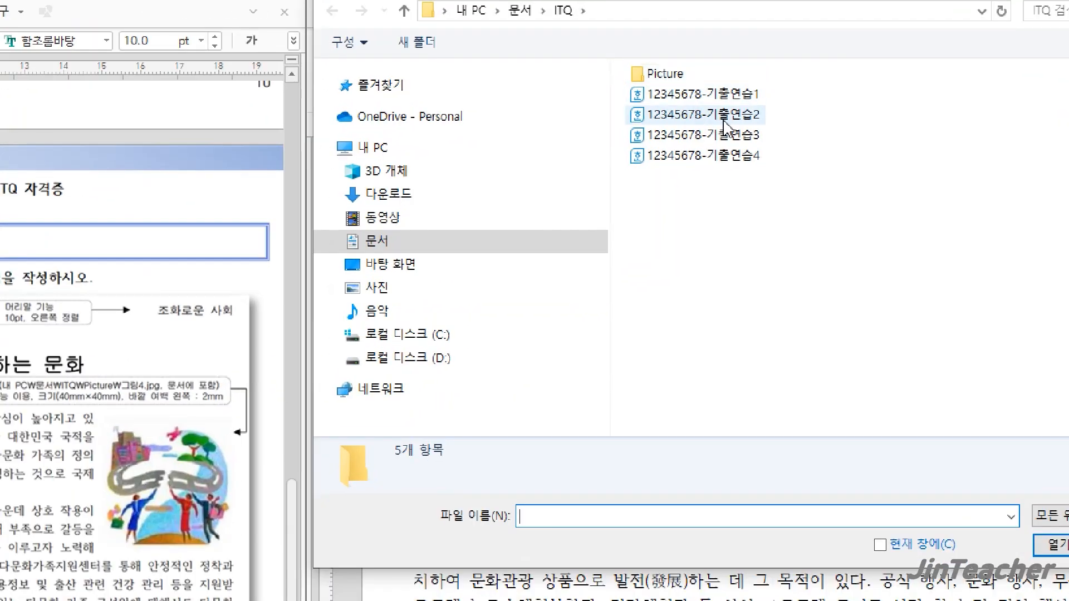
click(740, 121)
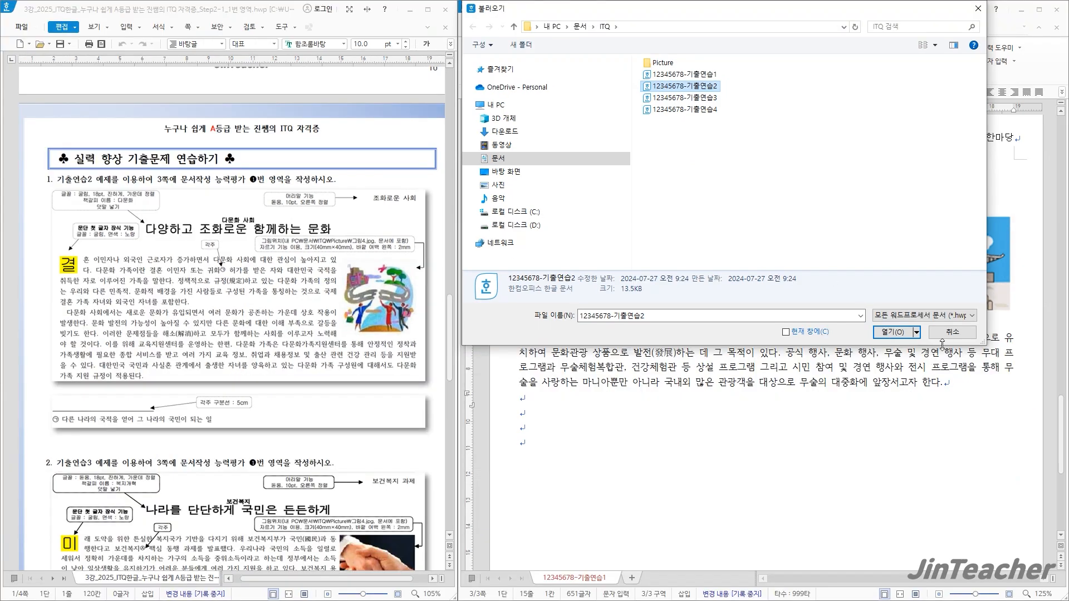
click(924, 363)
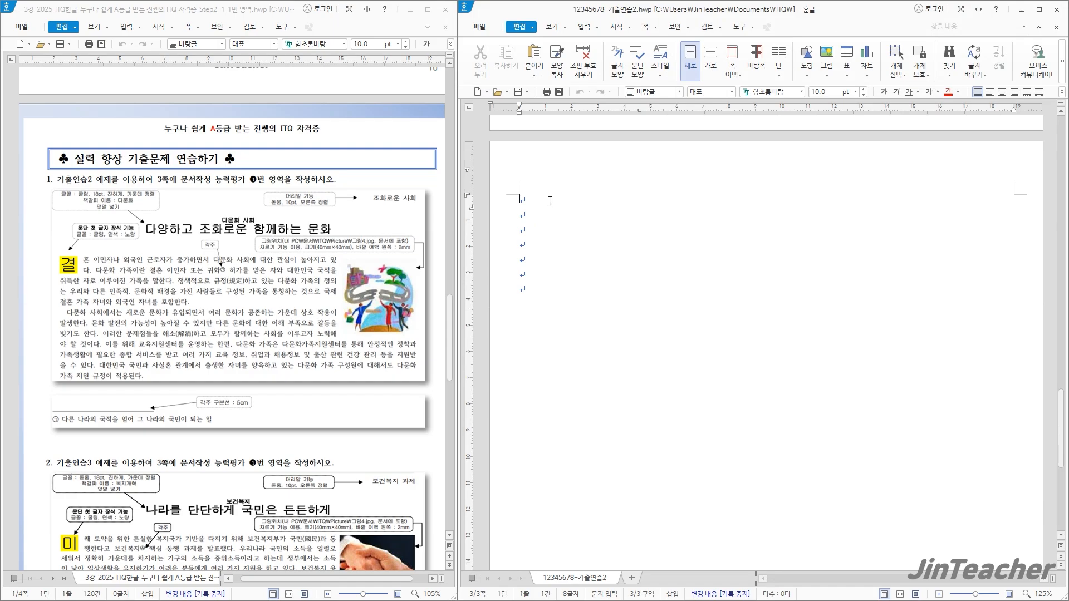
scroll(287, 263, up, 1)
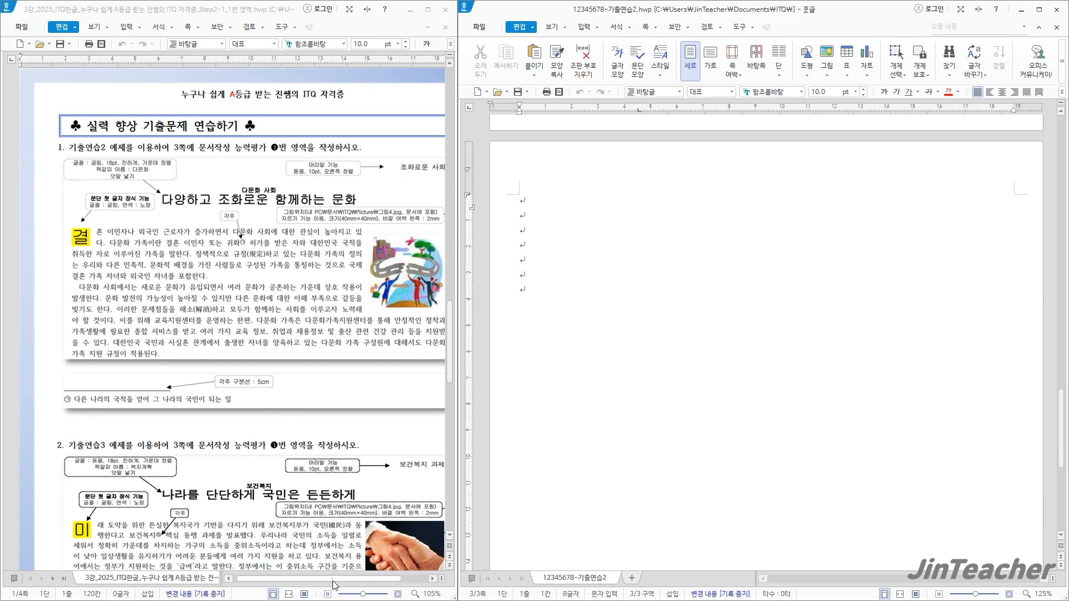
Create a plain header for both sides (머리말, 양쪽) on page 3 and enter the text 조화로운 사회
drag(334, 585, 346, 588)
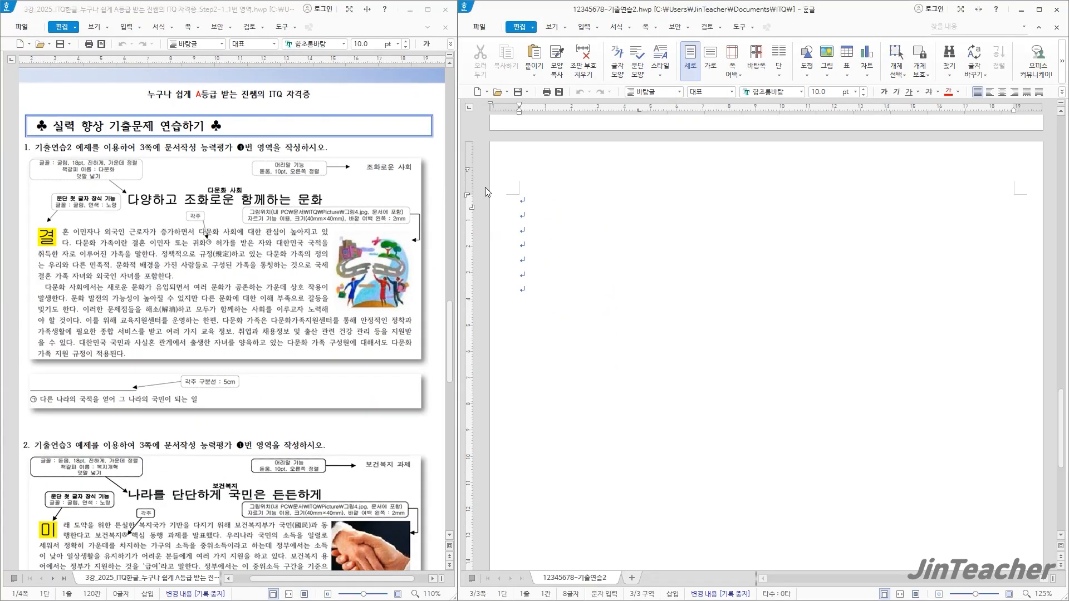
click(649, 28)
click(630, 70)
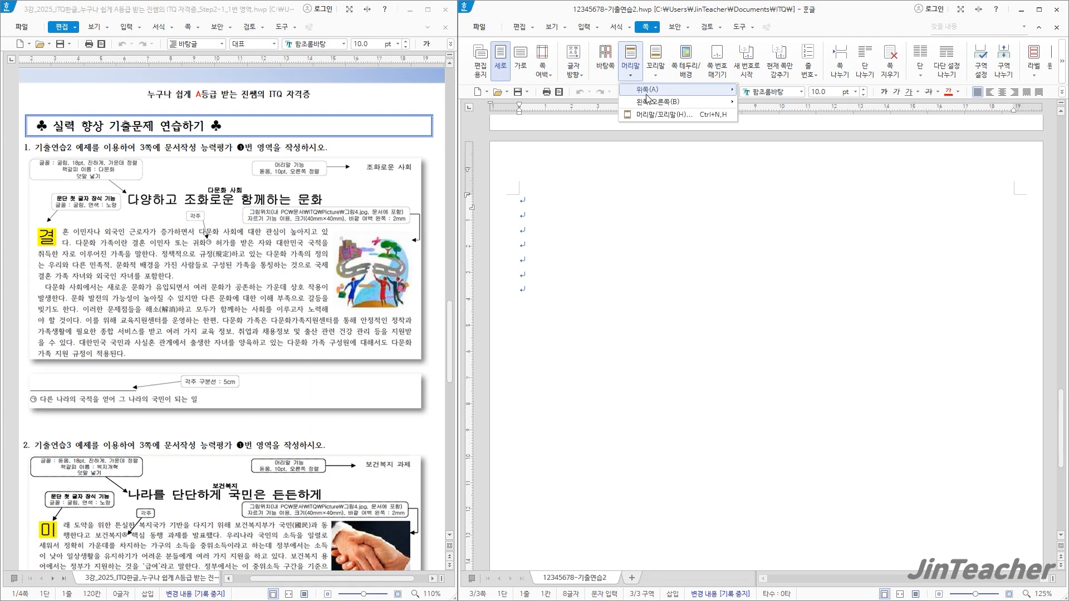
click(658, 116)
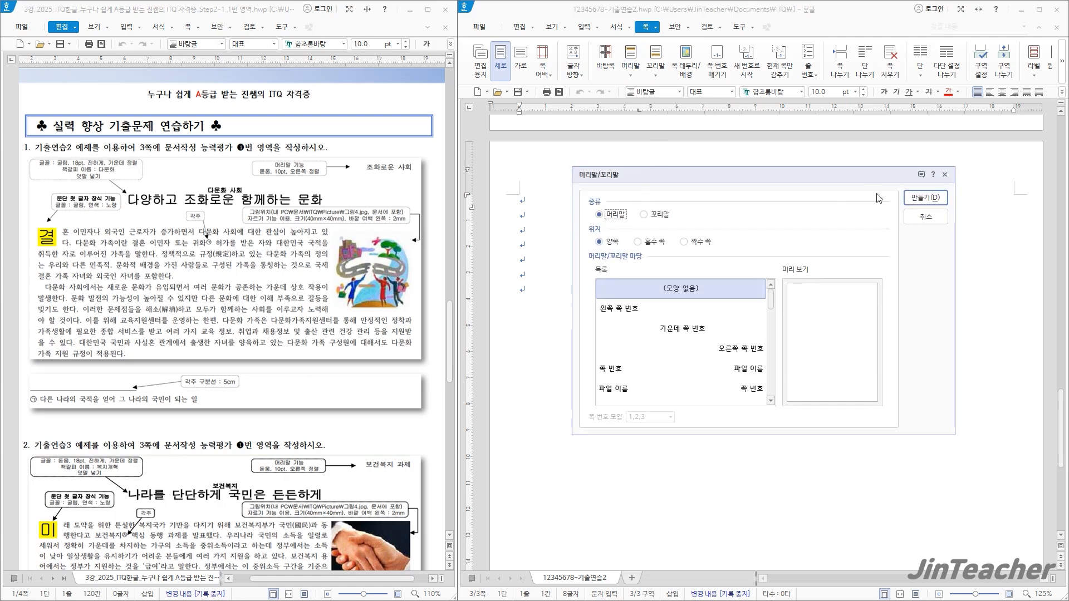
click(923, 199)
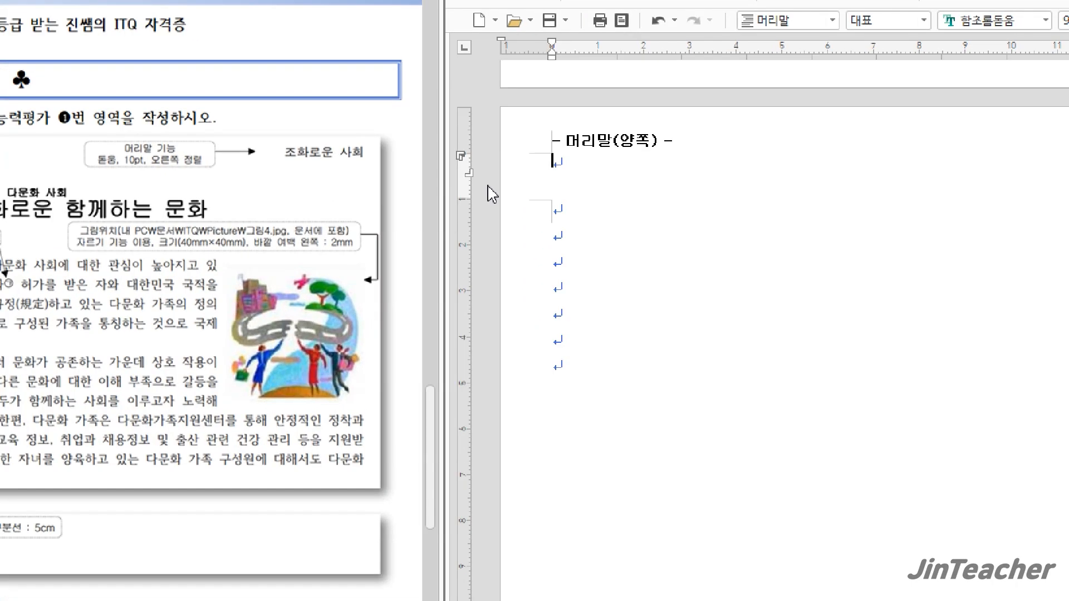
text(조화로운 ㅅ)
key(BackSpace)
text(ㅣ)
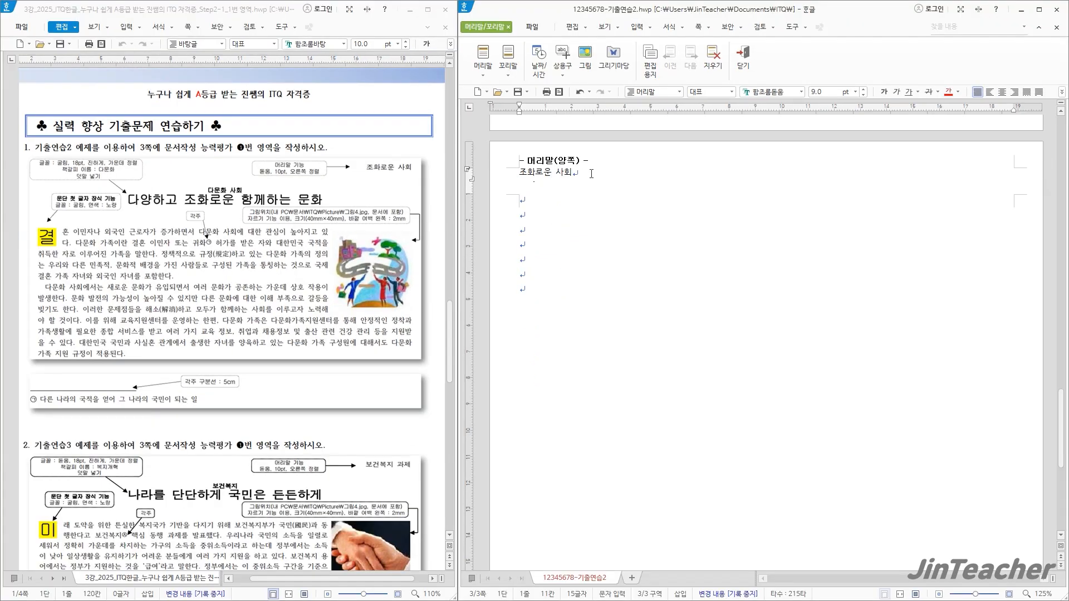
Format the header text as 돋움, 10 pt, right-aligned, and leave header editing
drag(592, 174, 518, 173)
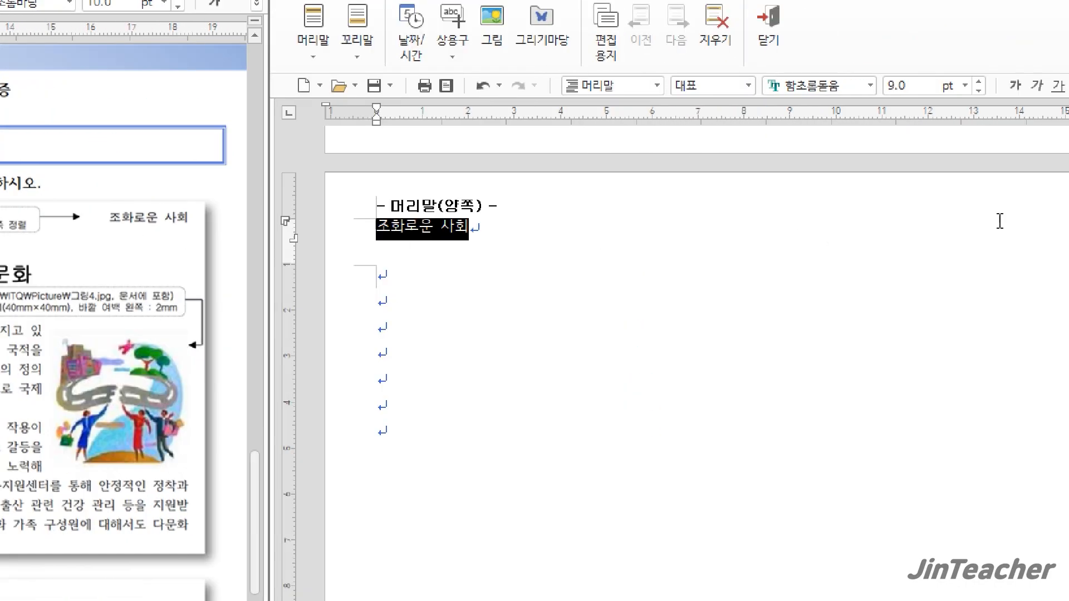
click(846, 86)
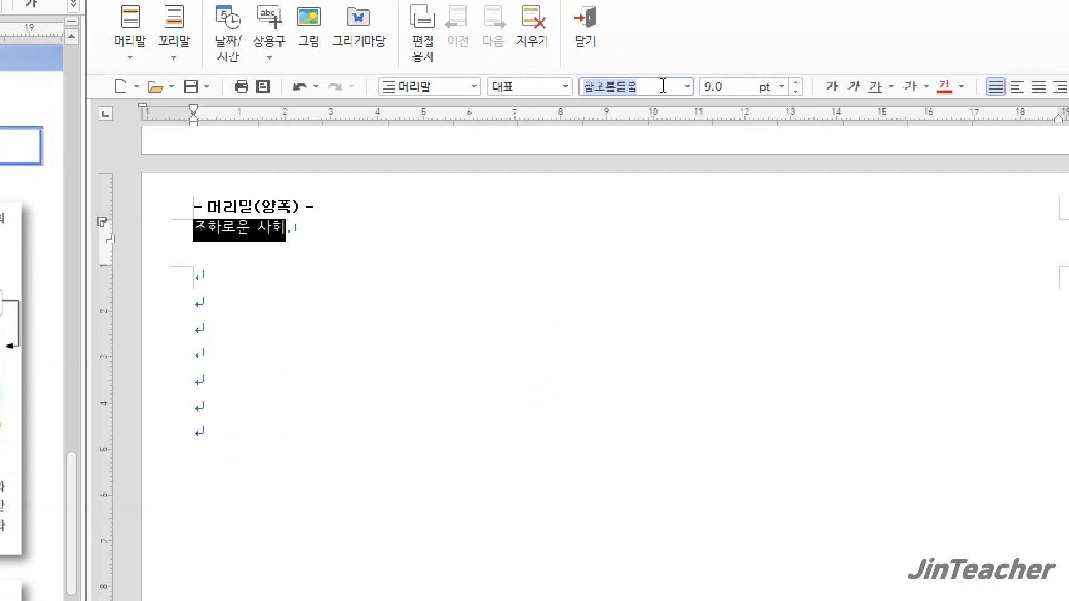
text(돋움)
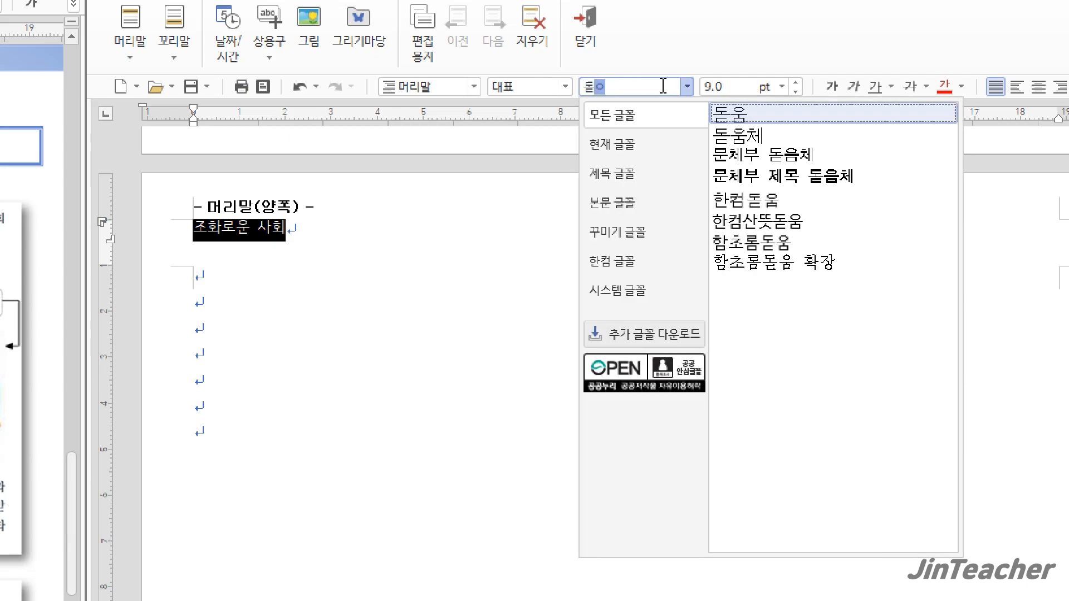
key(Return)
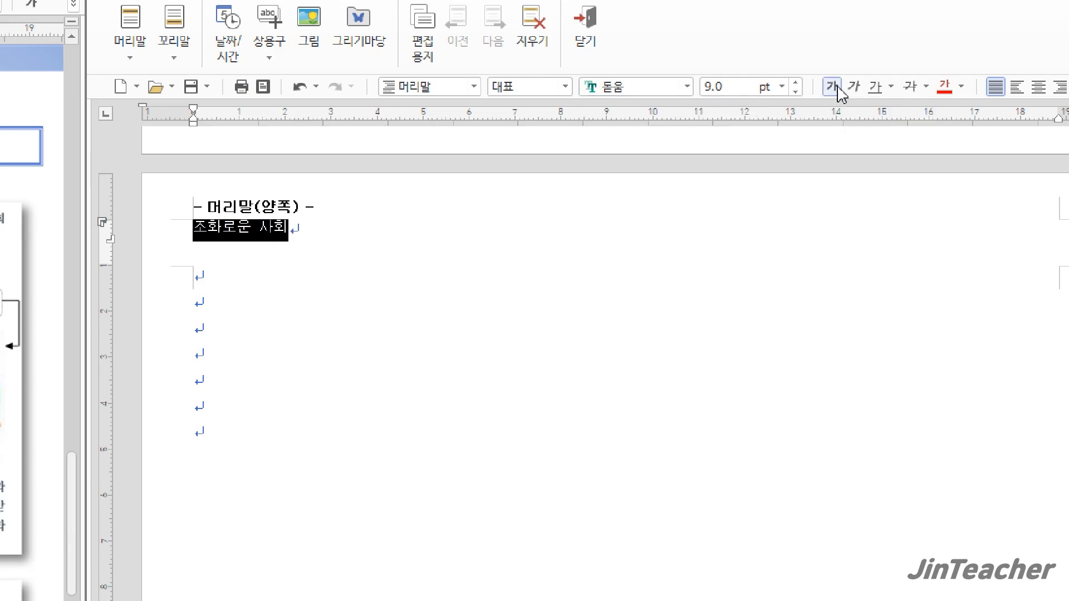
click(795, 83)
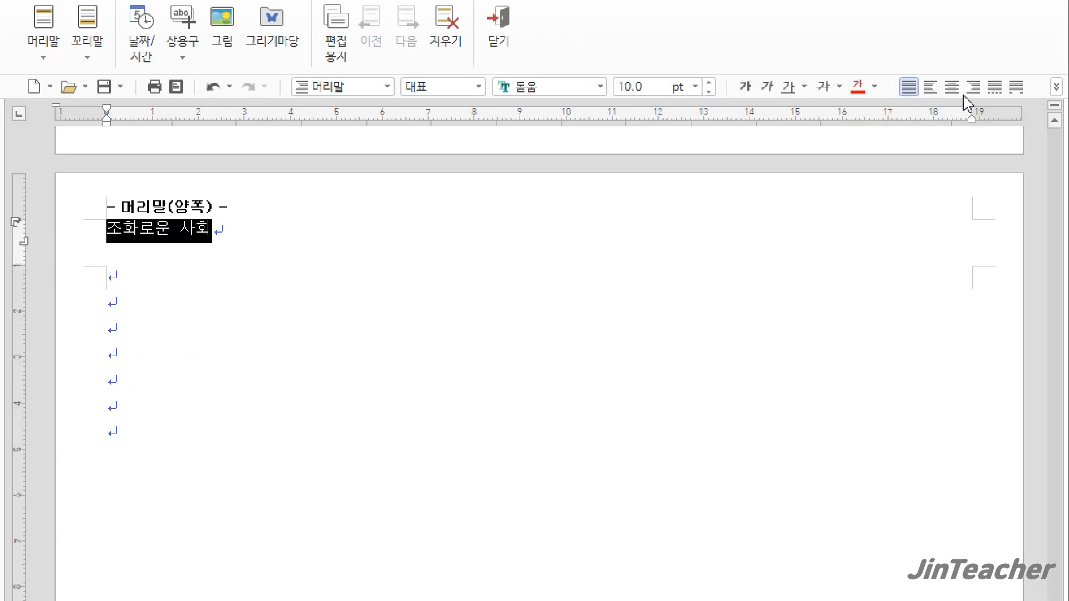
click(1059, 86)
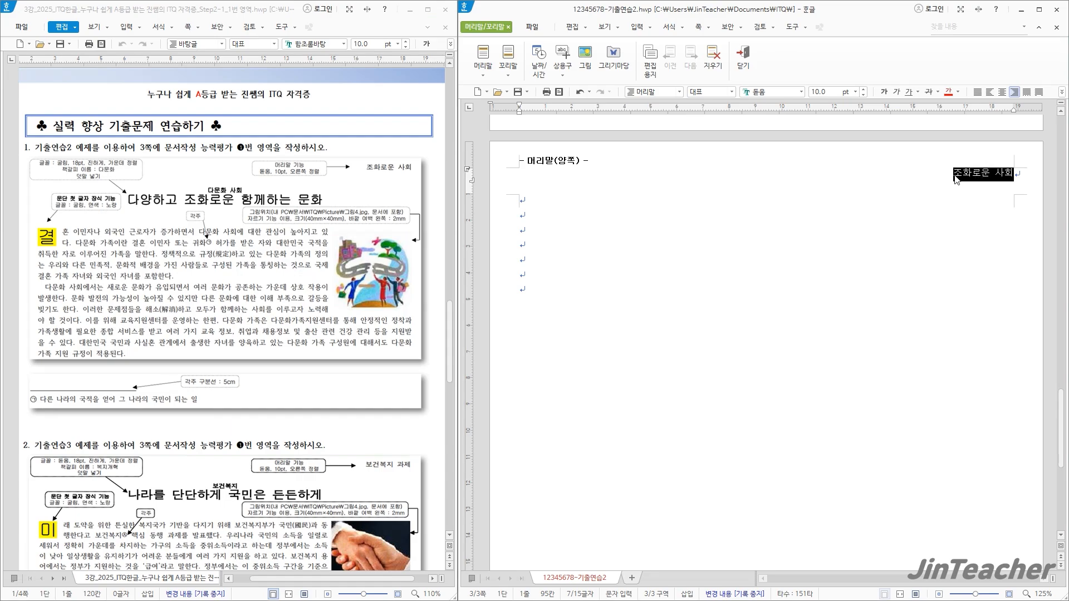
click(955, 178)
click(744, 52)
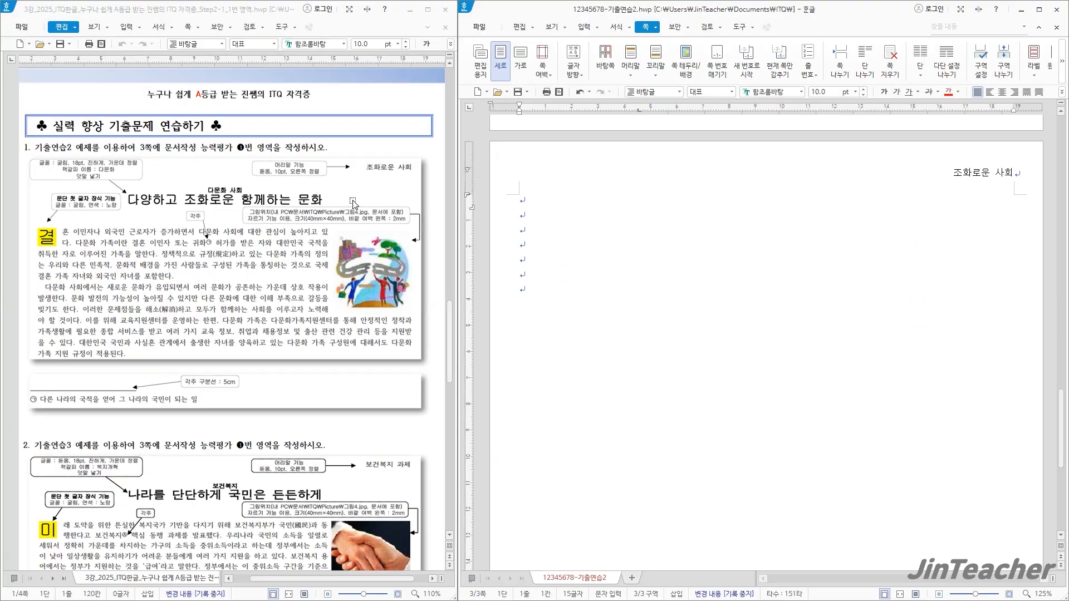
Enter the title 다양하고 조화로운 함께하는 문화 on the first line of page 3
text(다양하고 조화롭)
text(운 하)
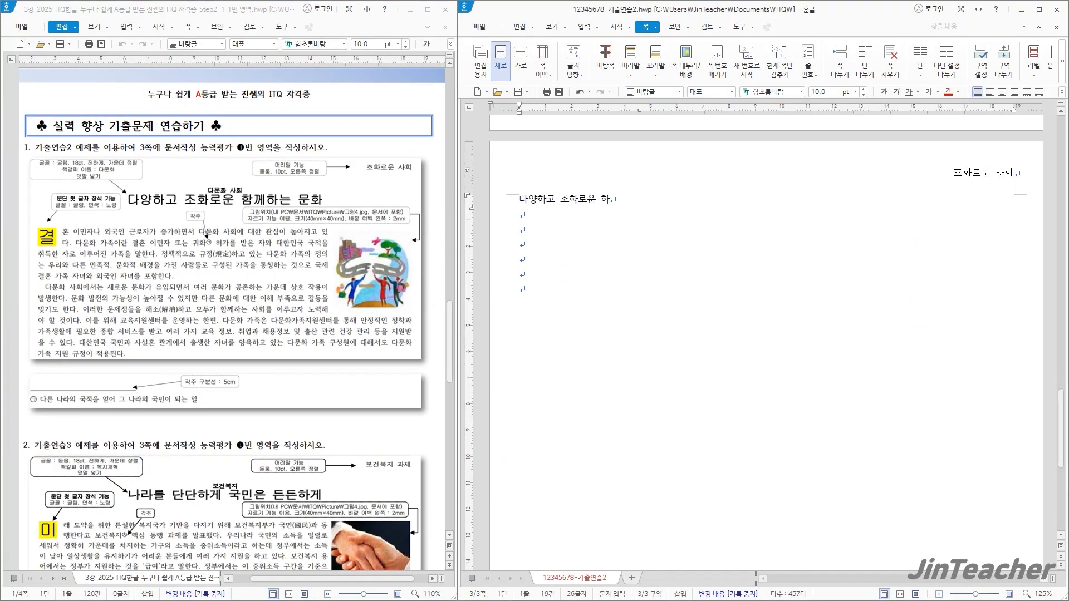
key(BackSpace)
text(함께하는 문화)
Format the title as 굴림, 18 pt, bold and centred
drag(677, 208, 504, 212)
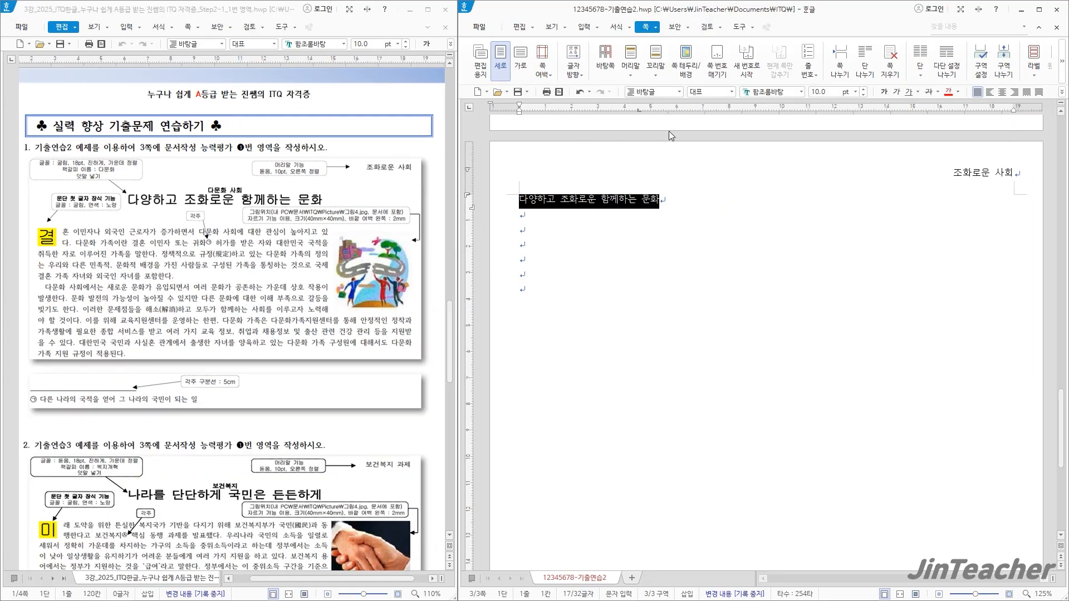
click(764, 94)
text(굴림)
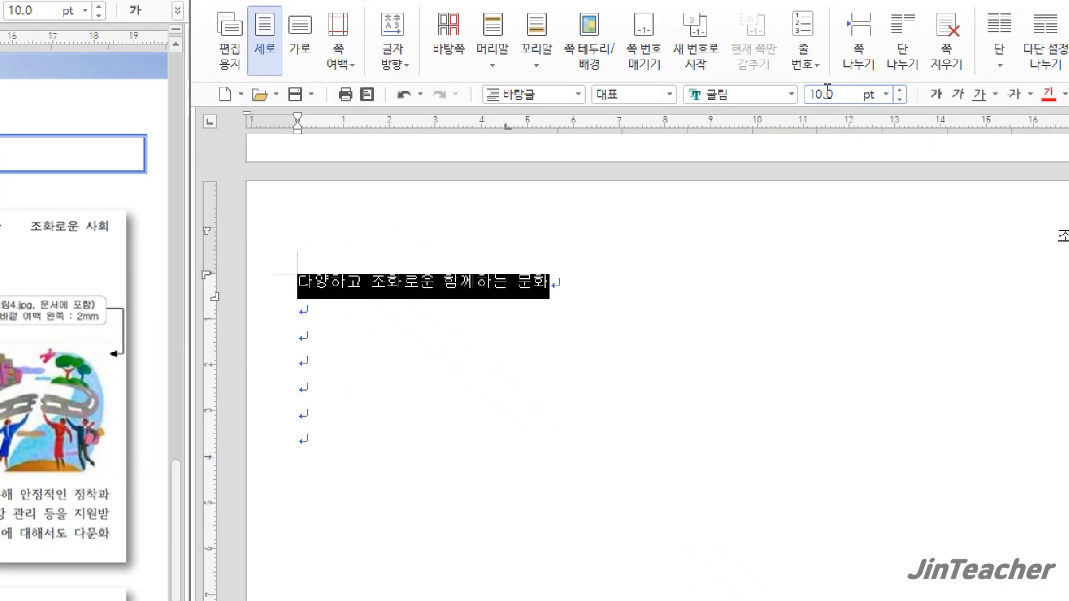
click(810, 94)
text(18)
key(Return)
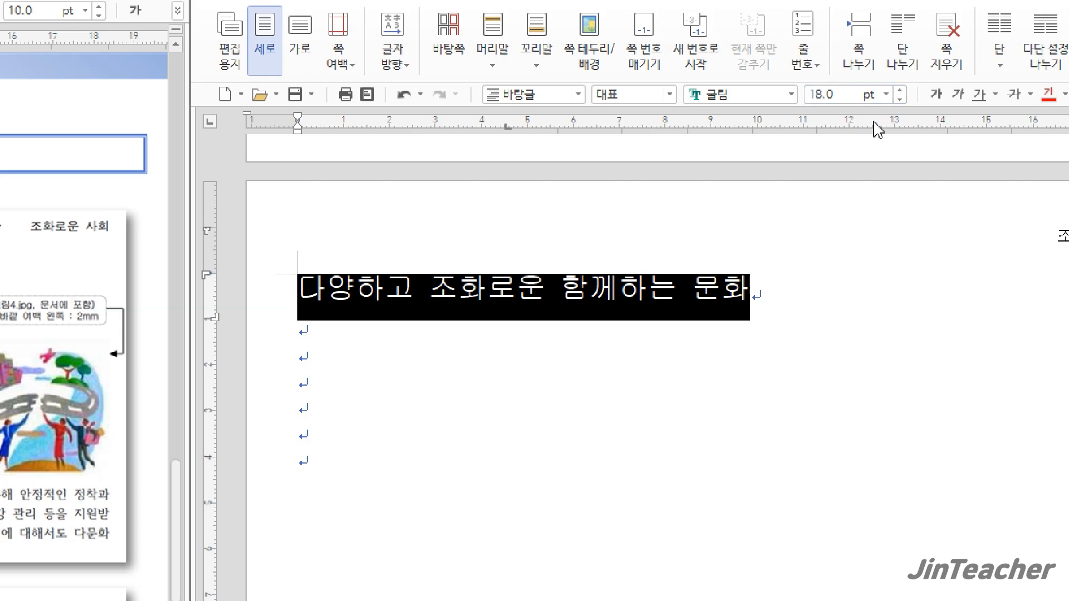
click(935, 95)
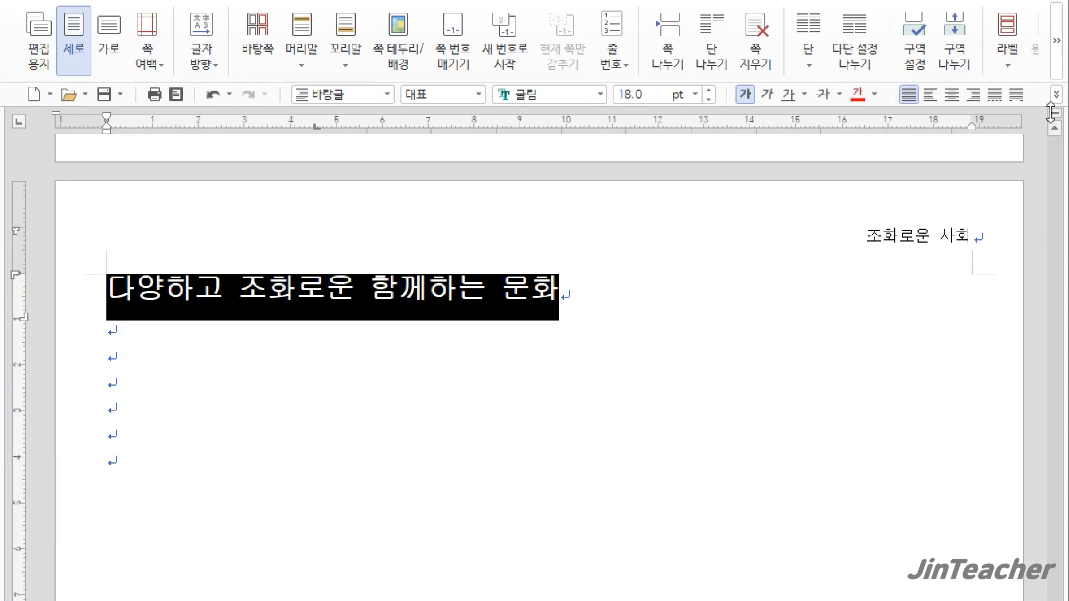
click(955, 97)
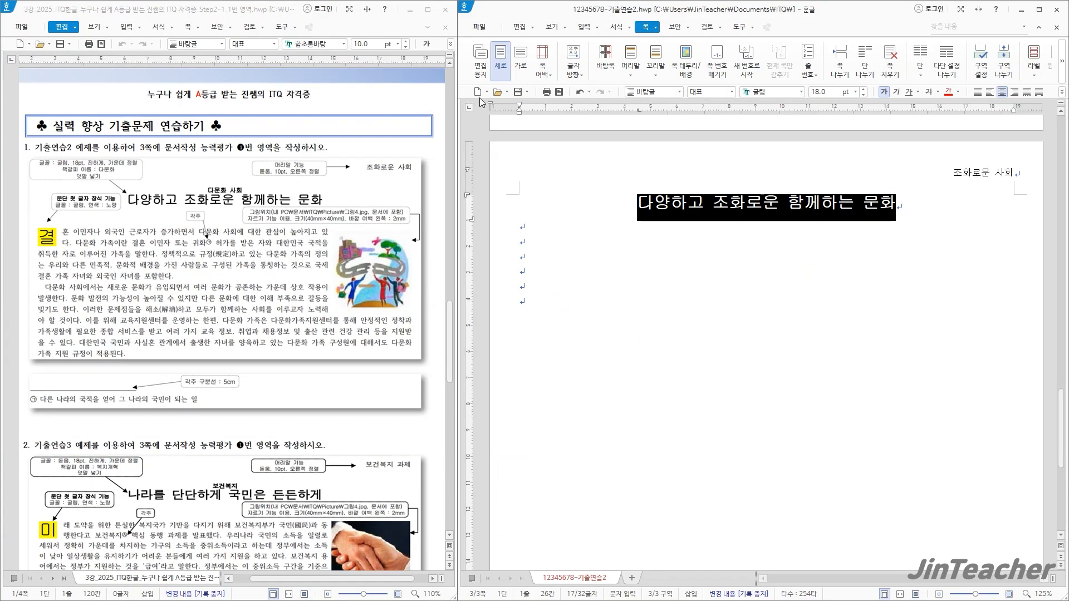
Add the ruby text (덧말) 다문화 사회 above the title
click(598, 29)
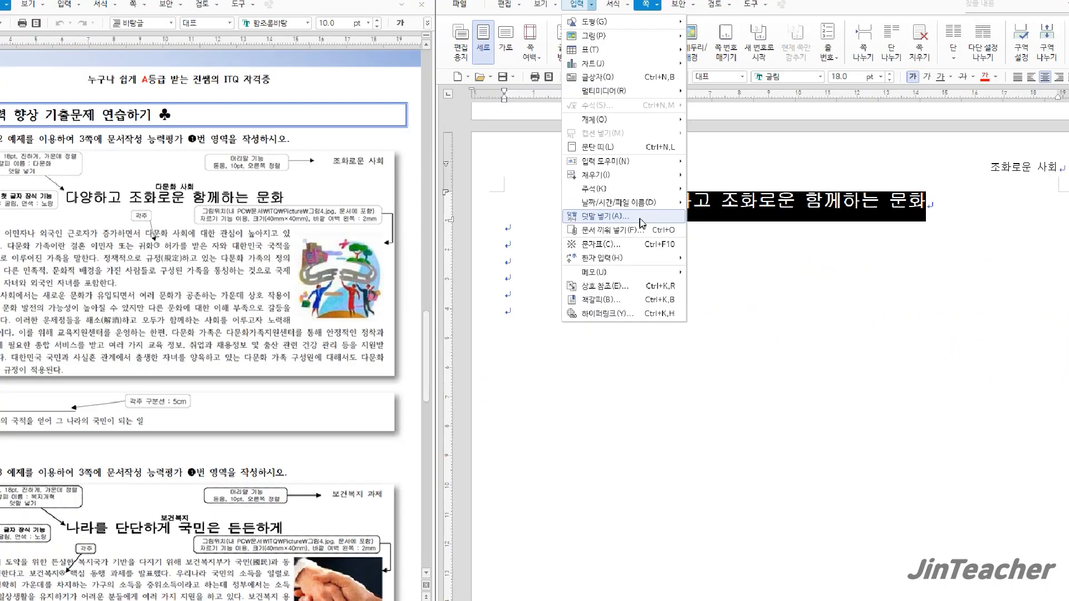
click(665, 386)
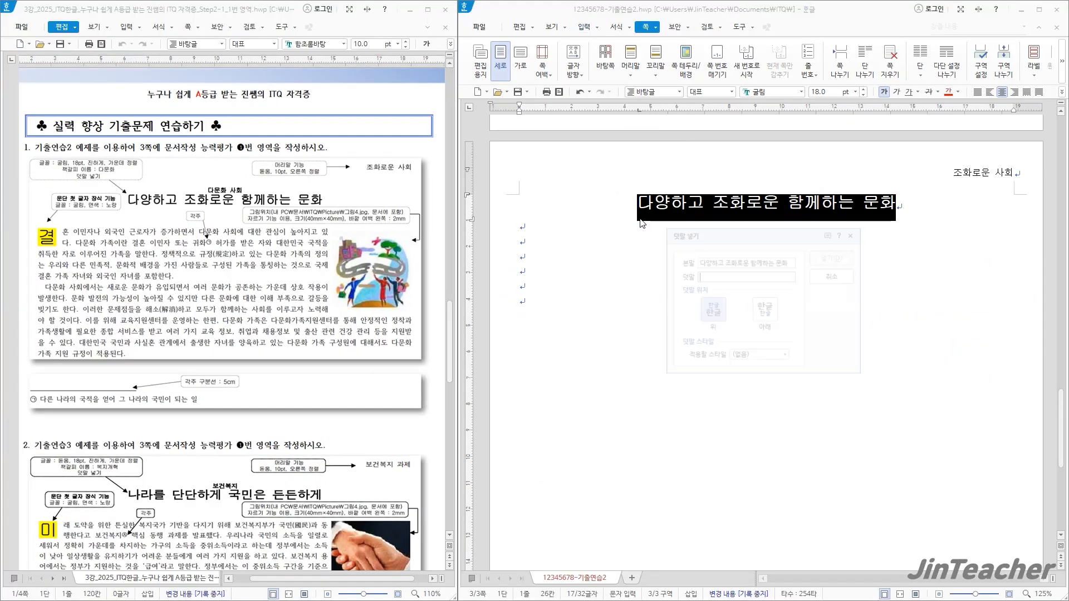
drag(543, 186, 526, 131)
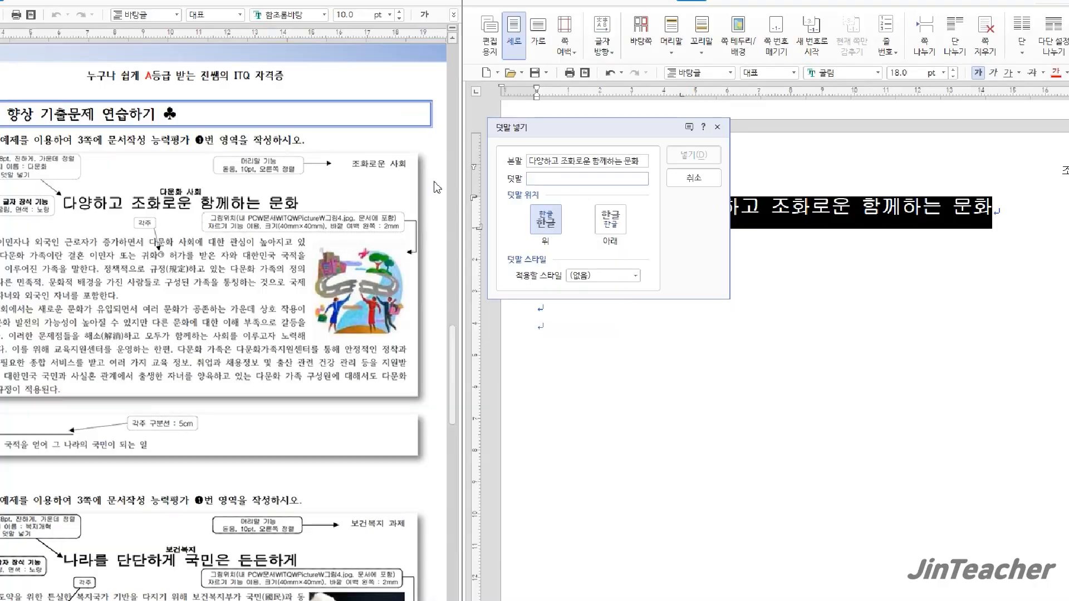
text(다문화 사회)
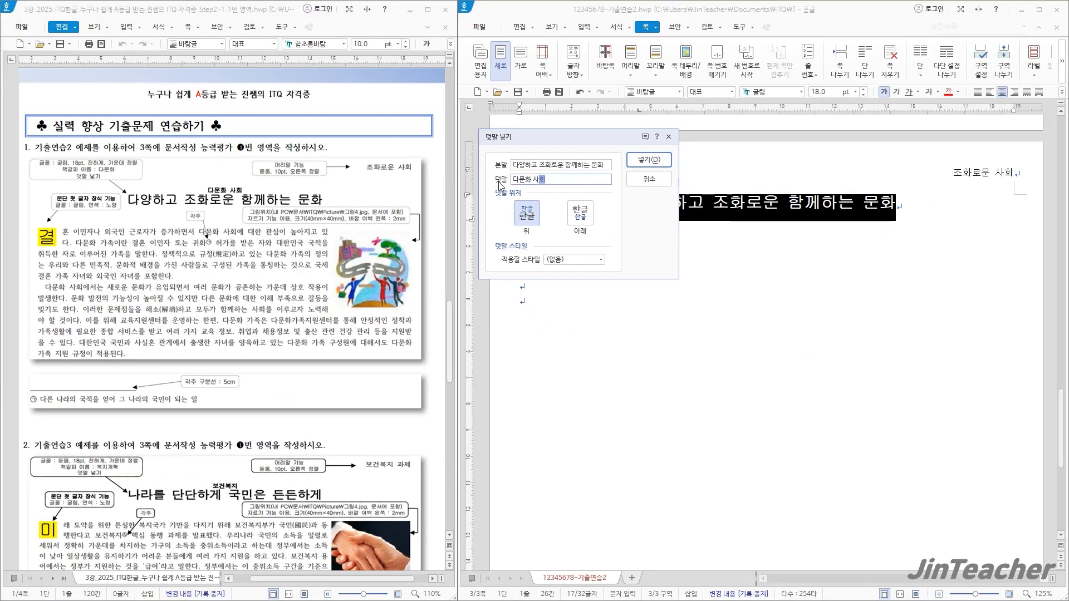
click(809, 143)
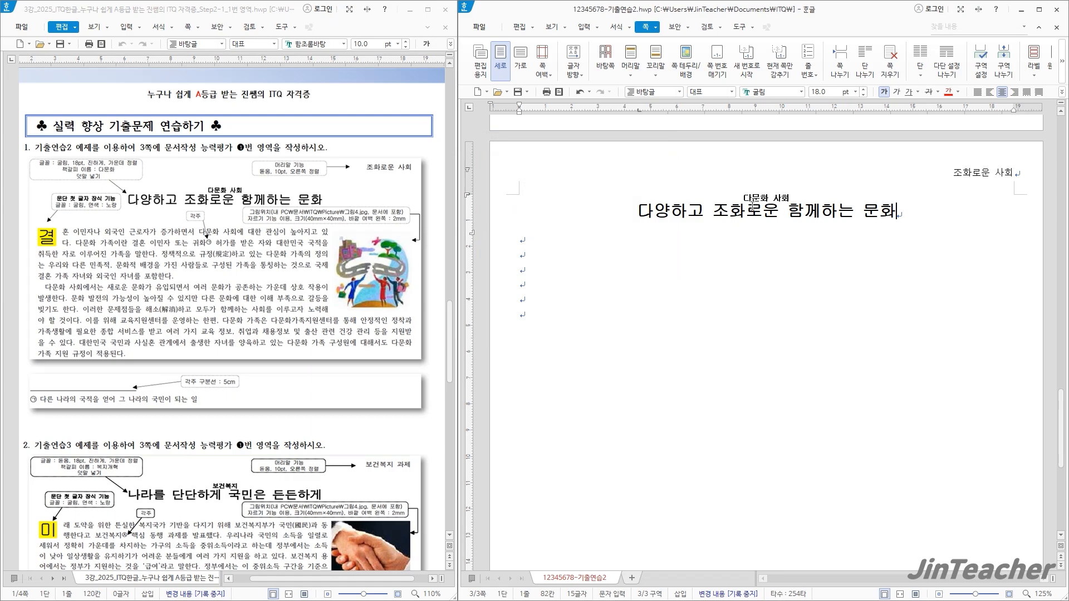
Insert a bookmark (책갈피) named 다문화 at the start of the title
click(640, 217)
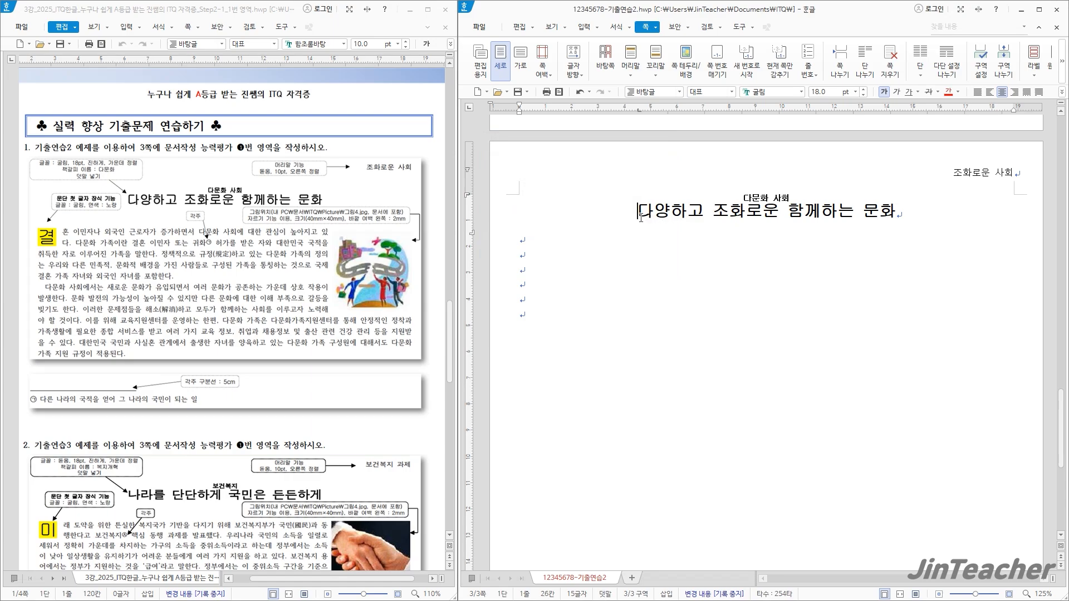
click(585, 27)
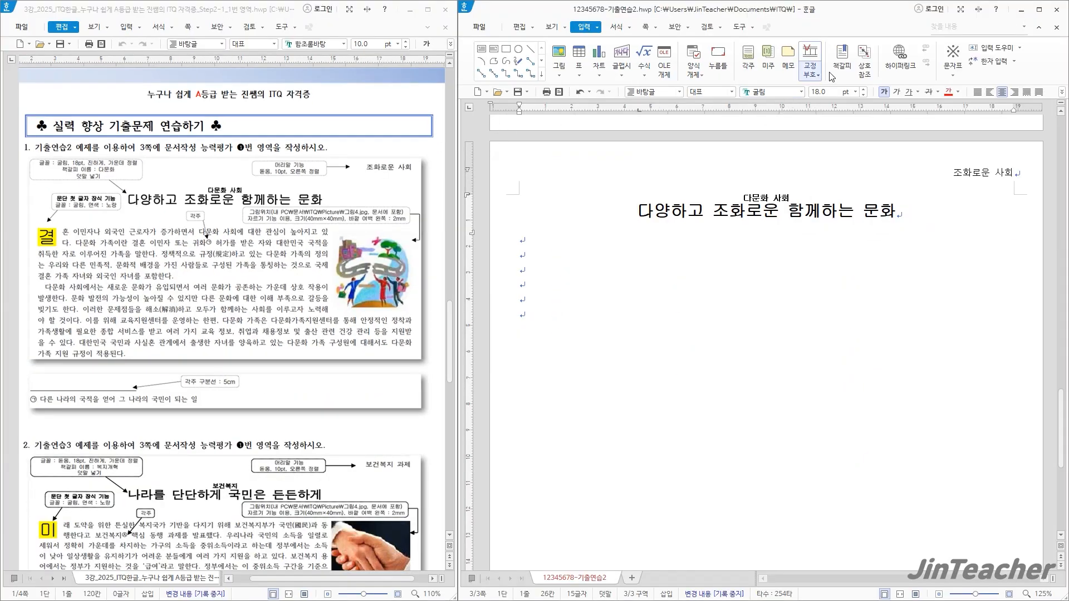
click(842, 58)
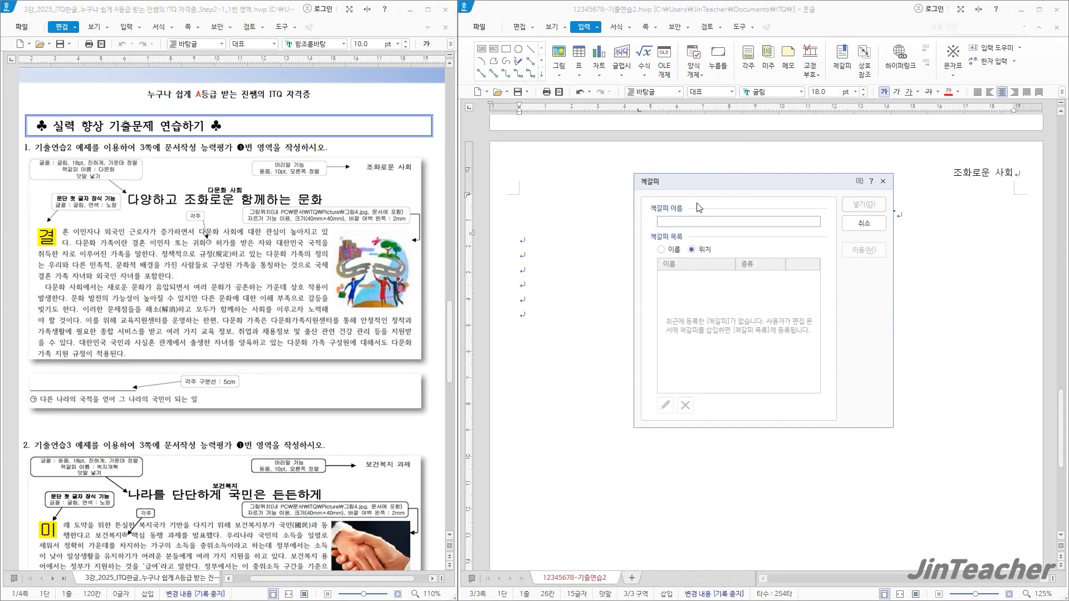
text(다무)
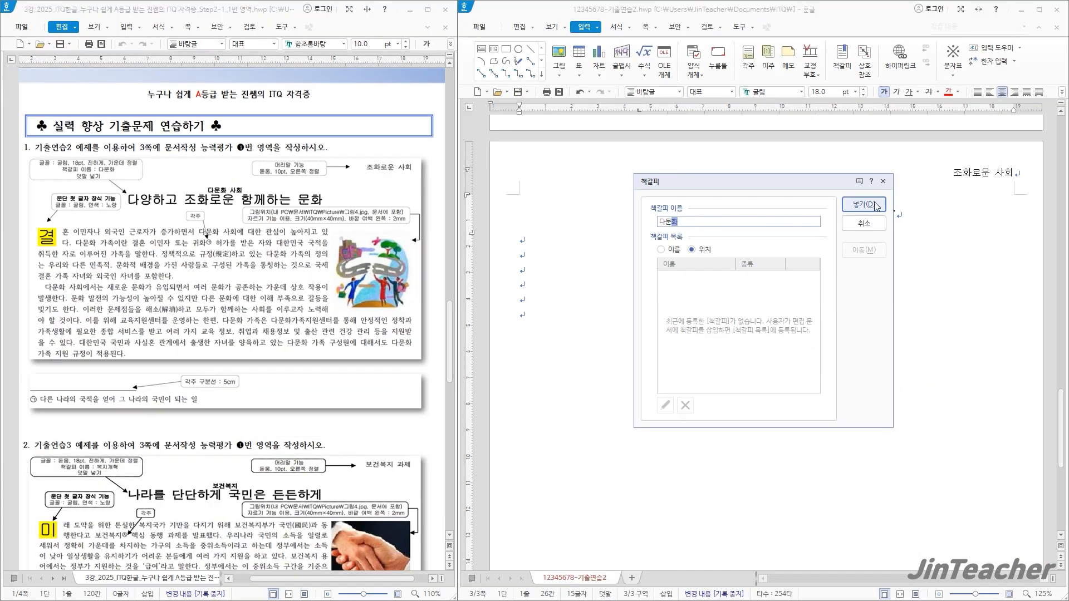
click(874, 205)
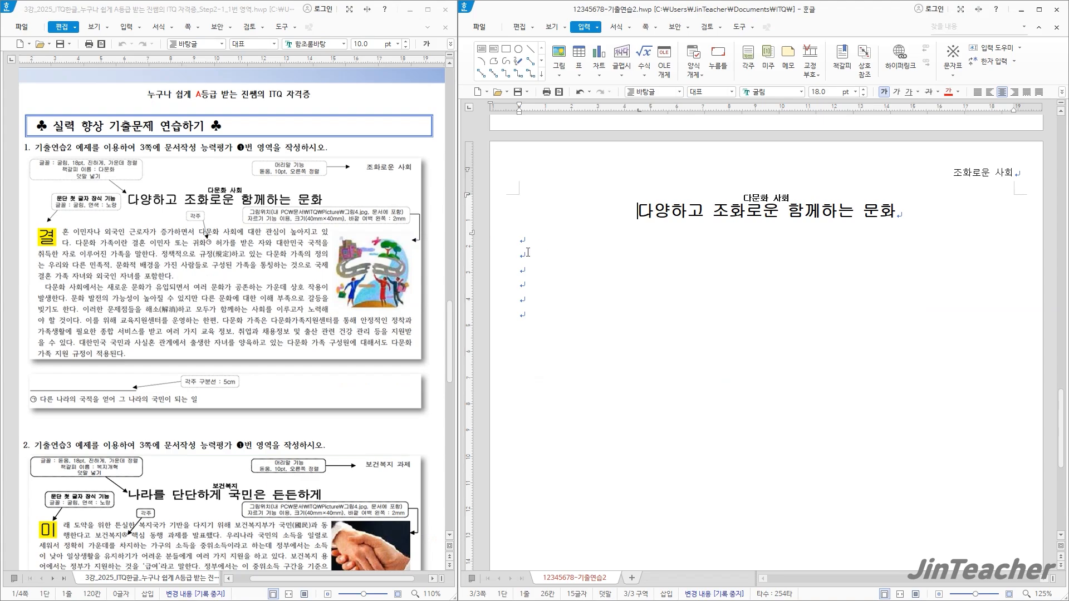
Paste the two body paragraphs about multicultural families below the title, leaving one blank line between
click(525, 242)
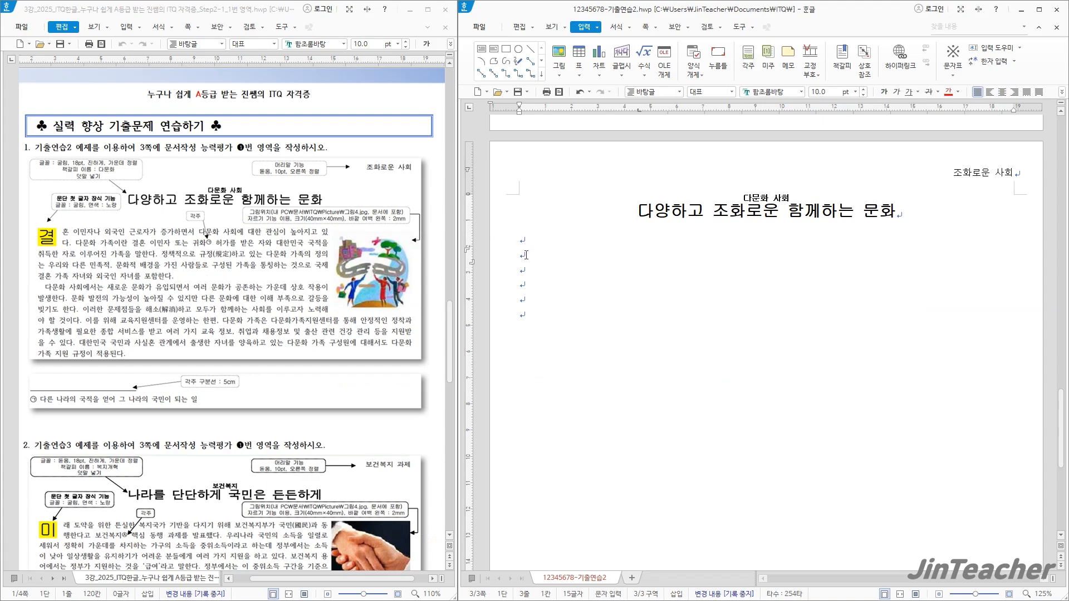
text(혼)
drag(554, 254, 522, 259)
key(F12)
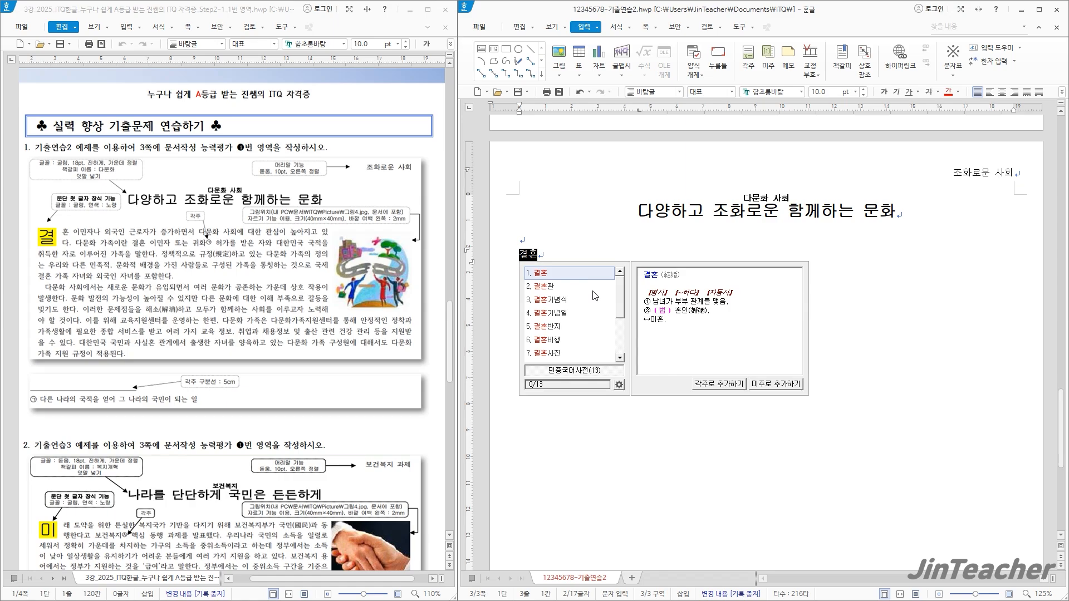
key(Escape)
key(ctrl+v)
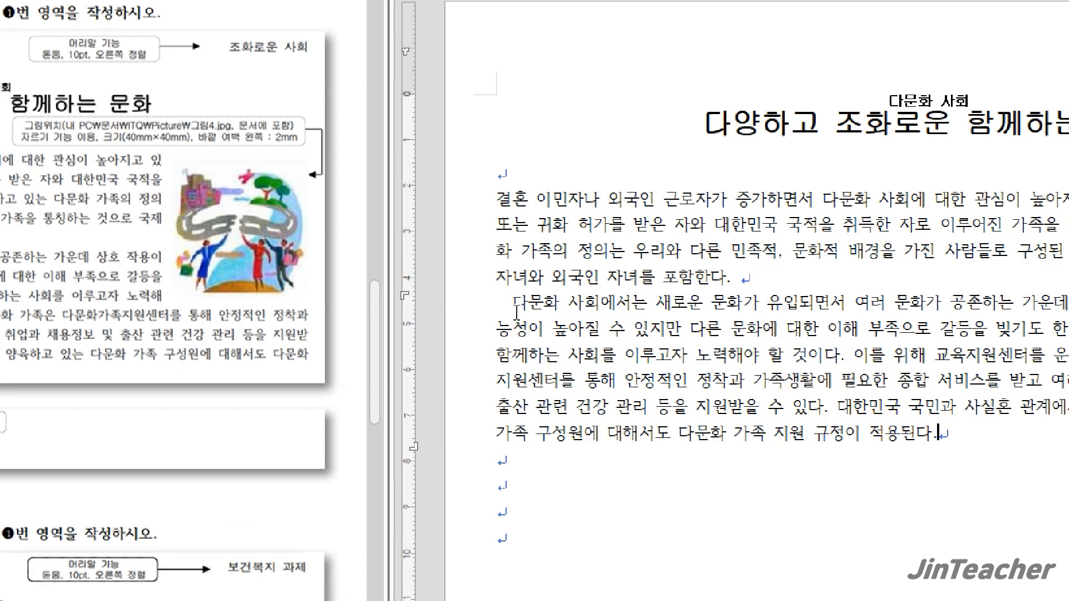
Apply a two-line drop cap to 결 at the start of the first body paragraph, in 굴림 with a yellow fill
click(517, 310)
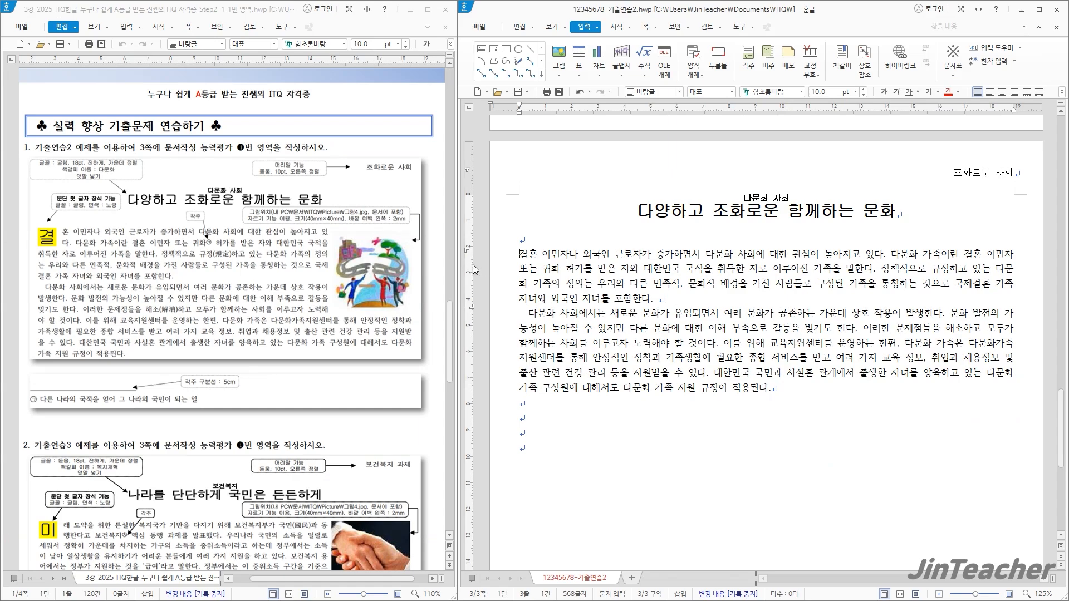
click(615, 28)
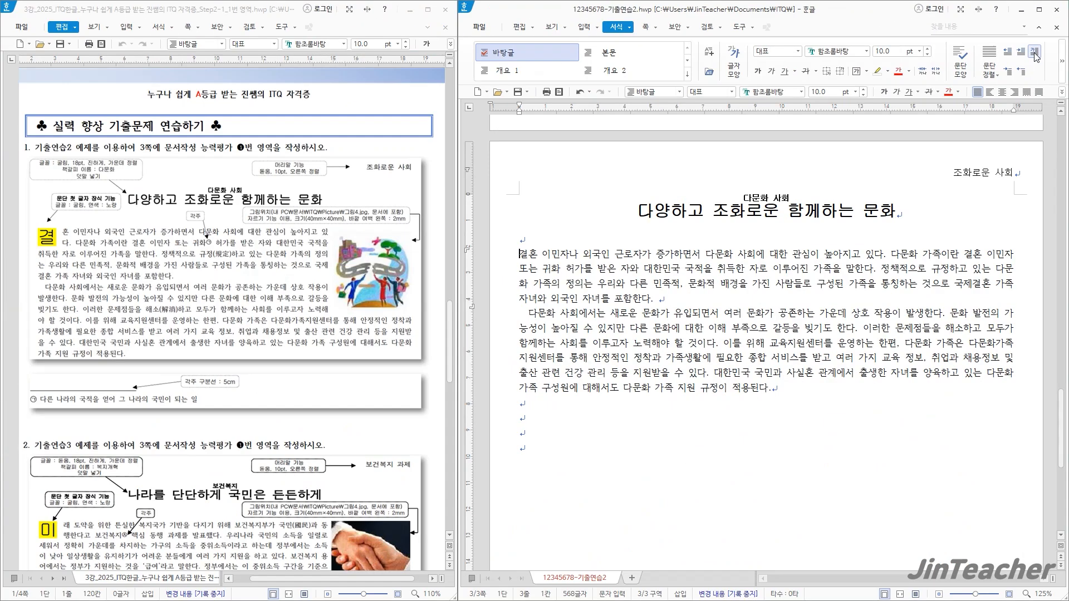
click(1034, 52)
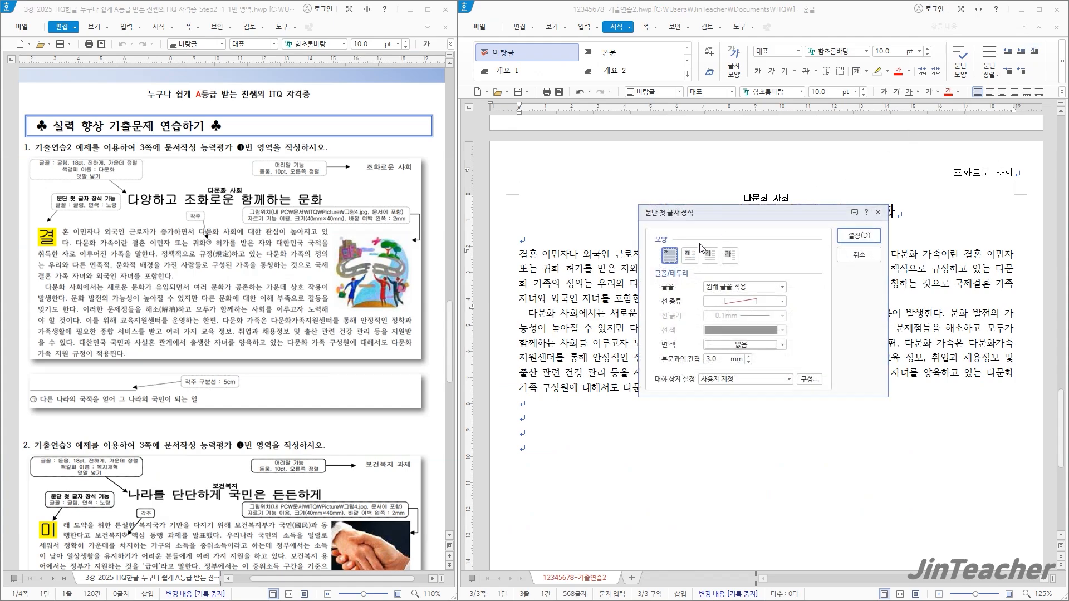
click(690, 255)
drag(750, 215, 605, 167)
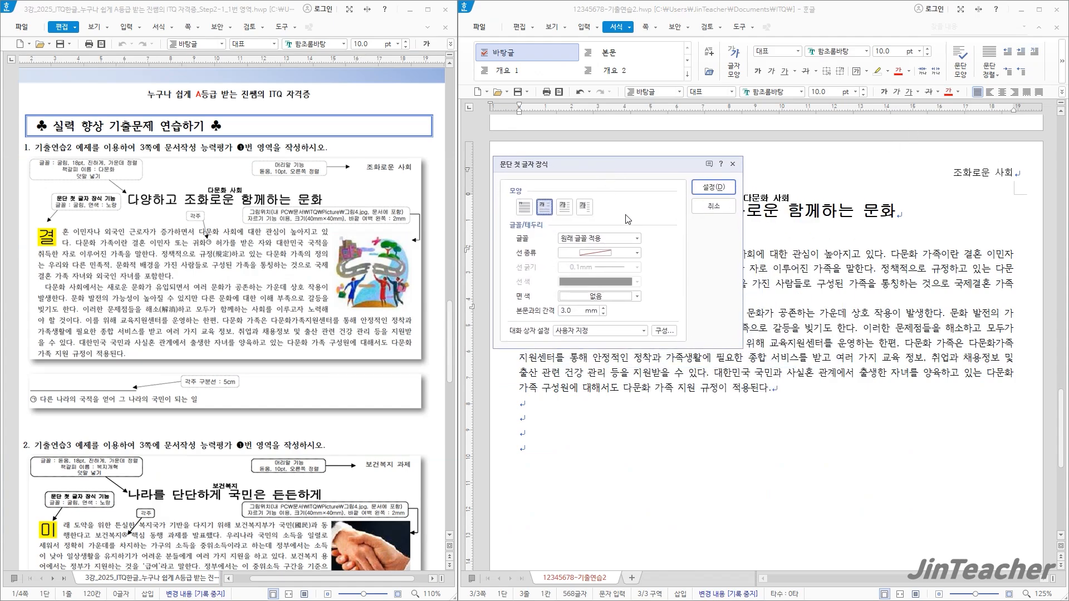
click(636, 238)
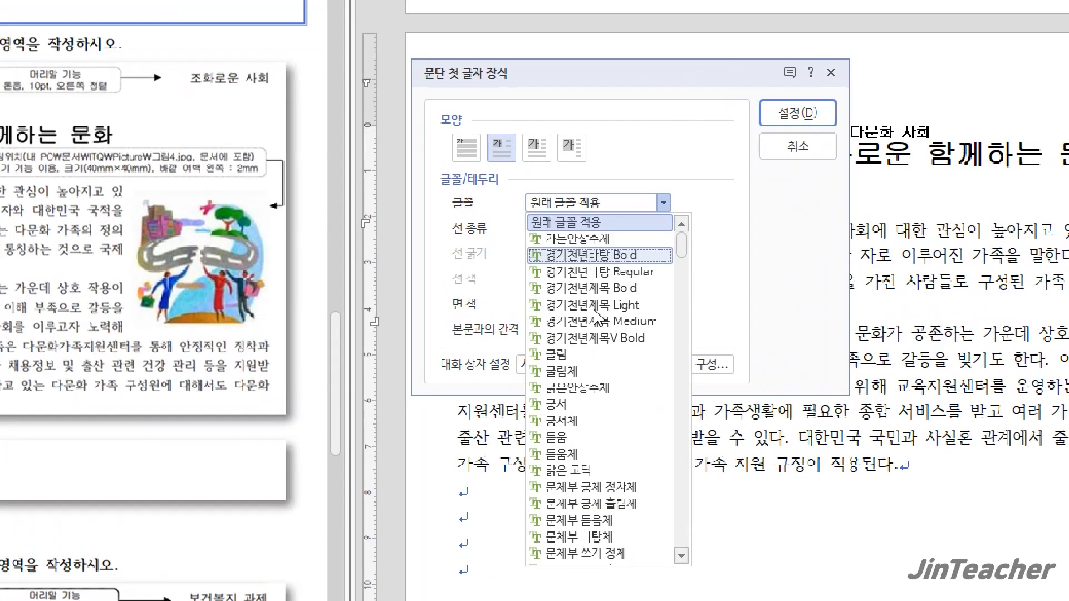
click(575, 325)
click(618, 308)
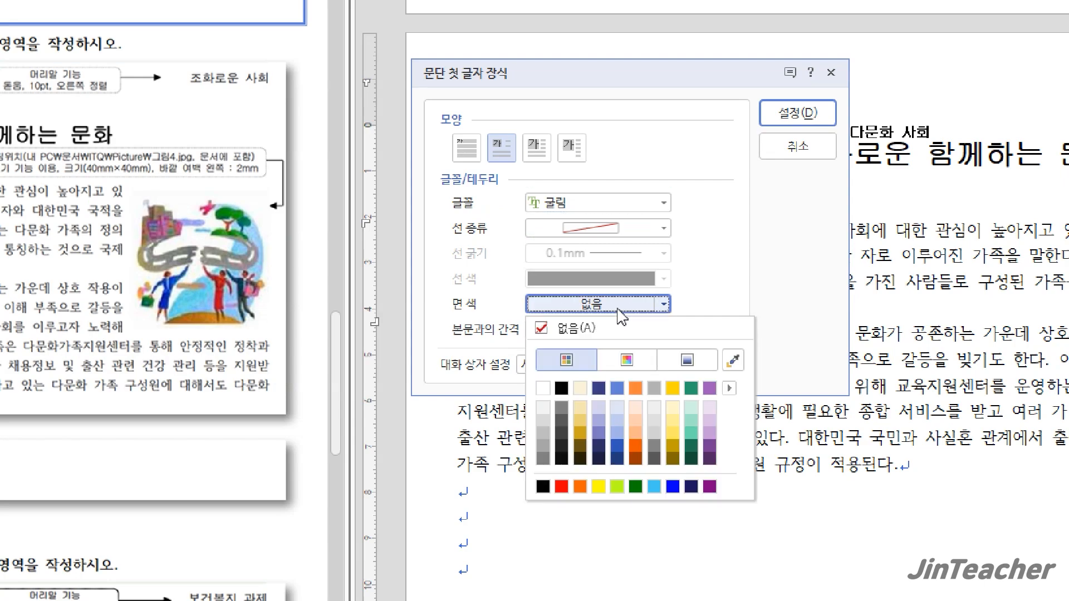
click(599, 487)
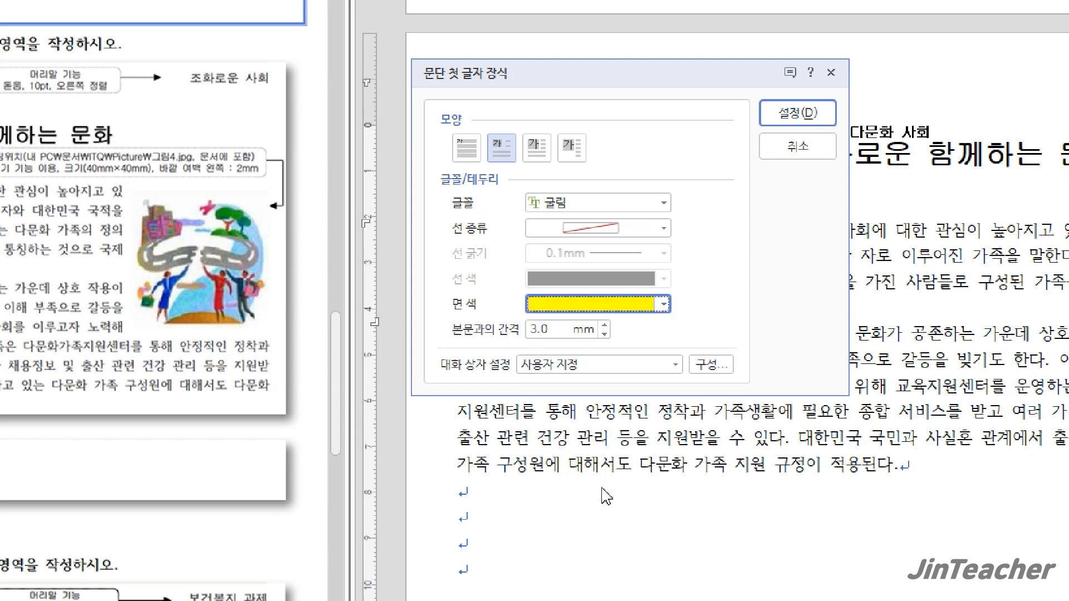
click(722, 192)
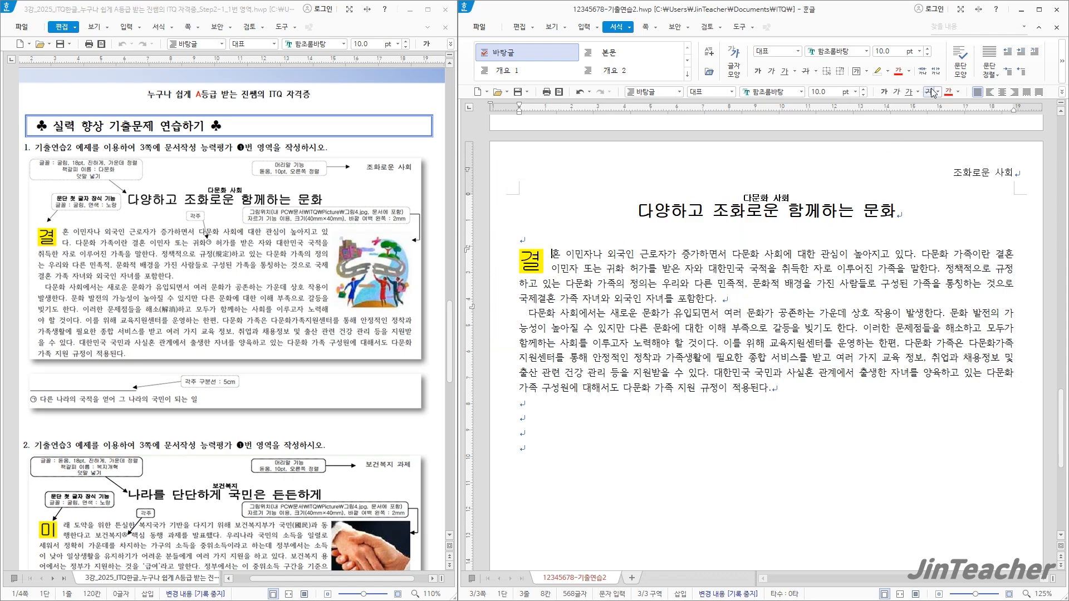
Review the drop cap settings of the first body paragraph
click(1034, 53)
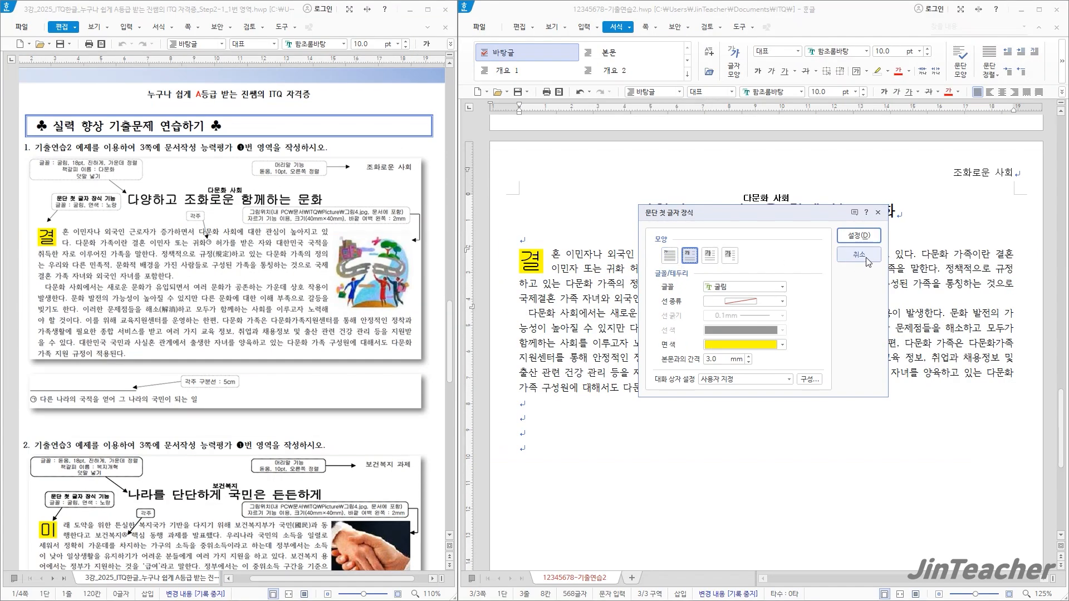
click(868, 262)
click(748, 303)
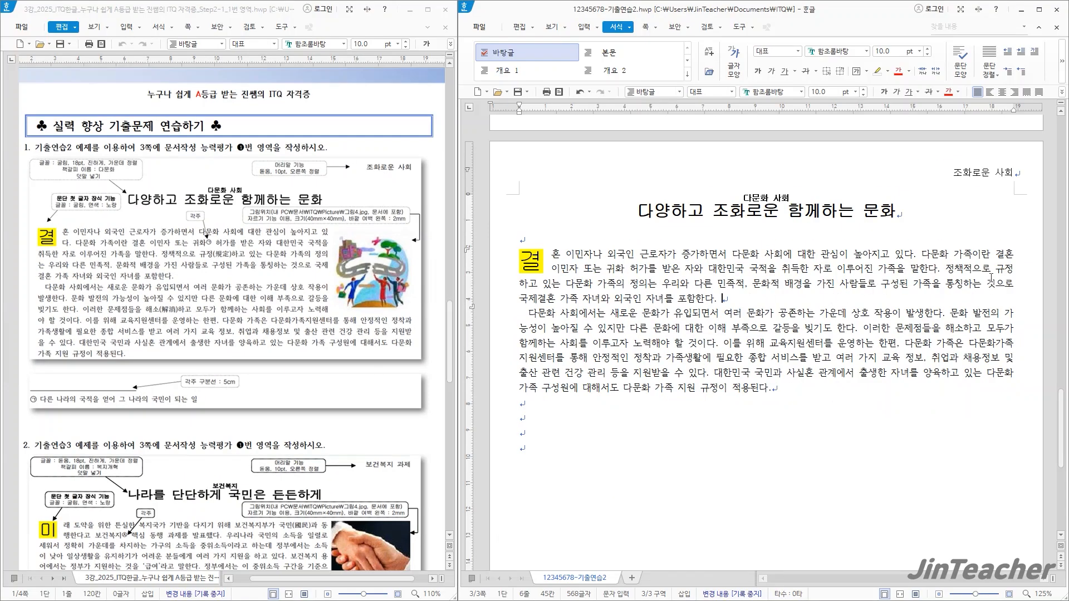
Convert 규정 in the first body paragraph to 규정(規定), using the 한글(漢字) input format
drag(997, 272, 1010, 272)
key(F9)
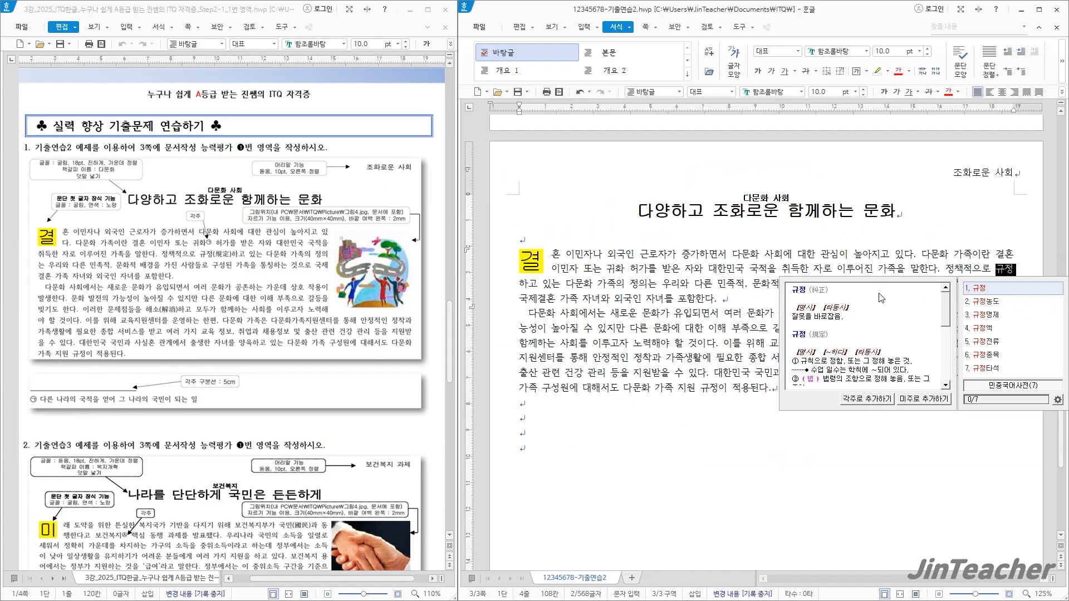
key(Escape)
key(F9)
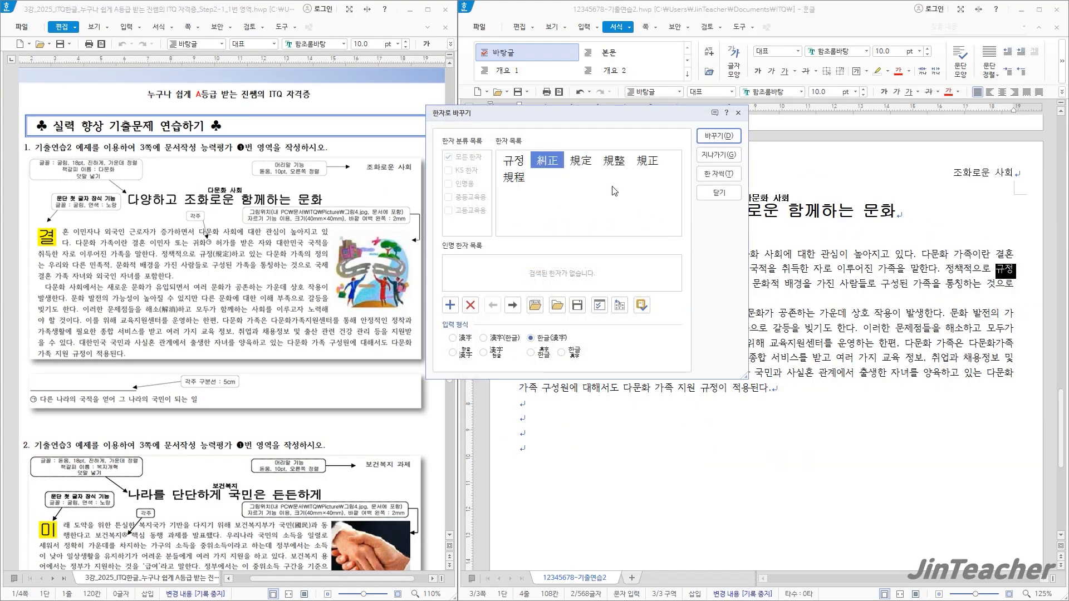
drag(552, 119, 469, 151)
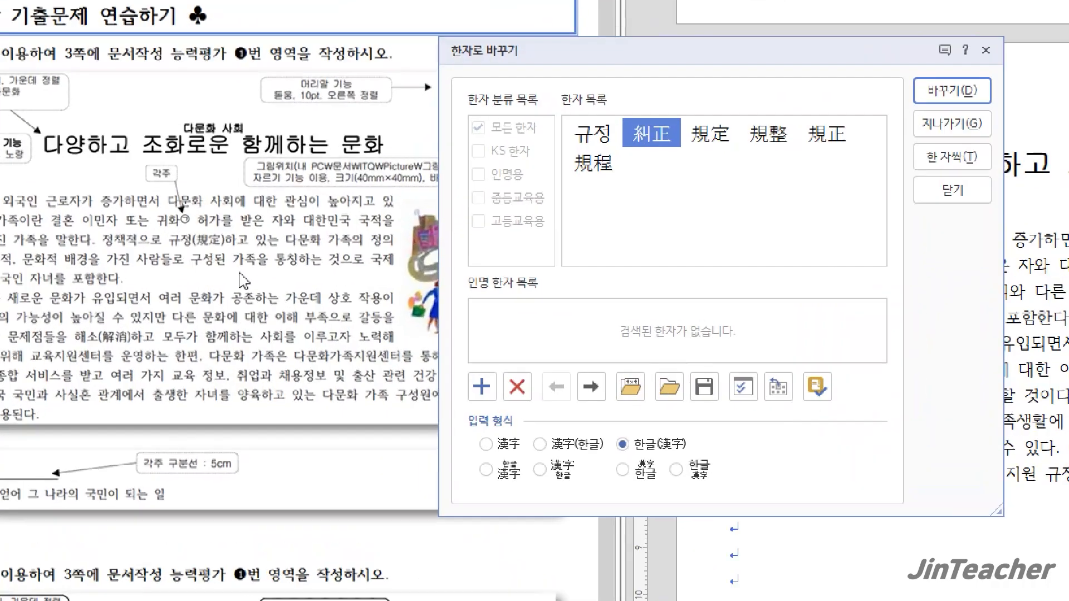
click(726, 145)
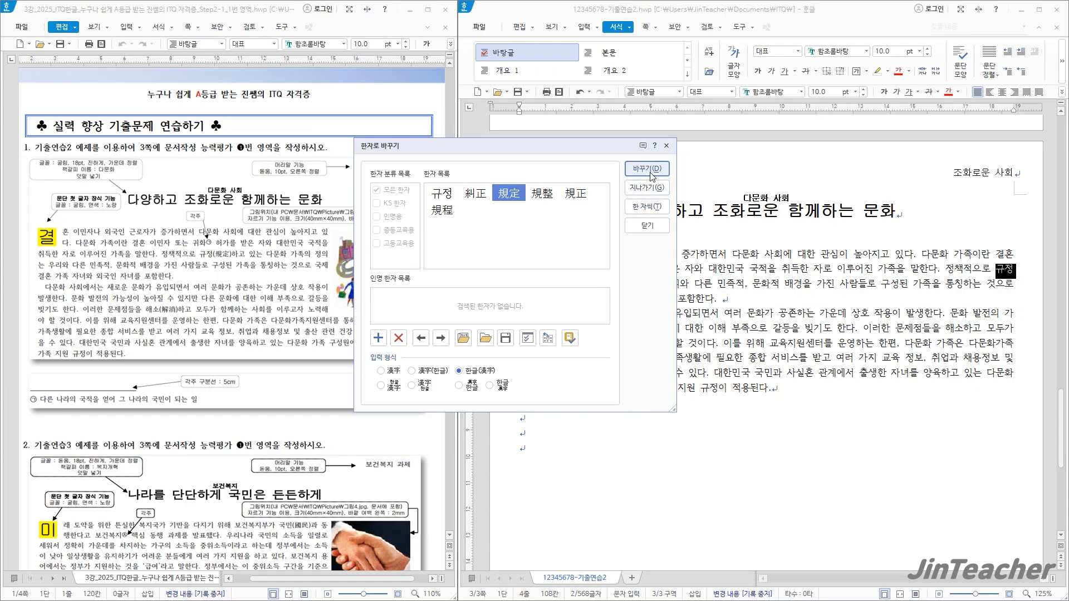
click(651, 169)
click(643, 320)
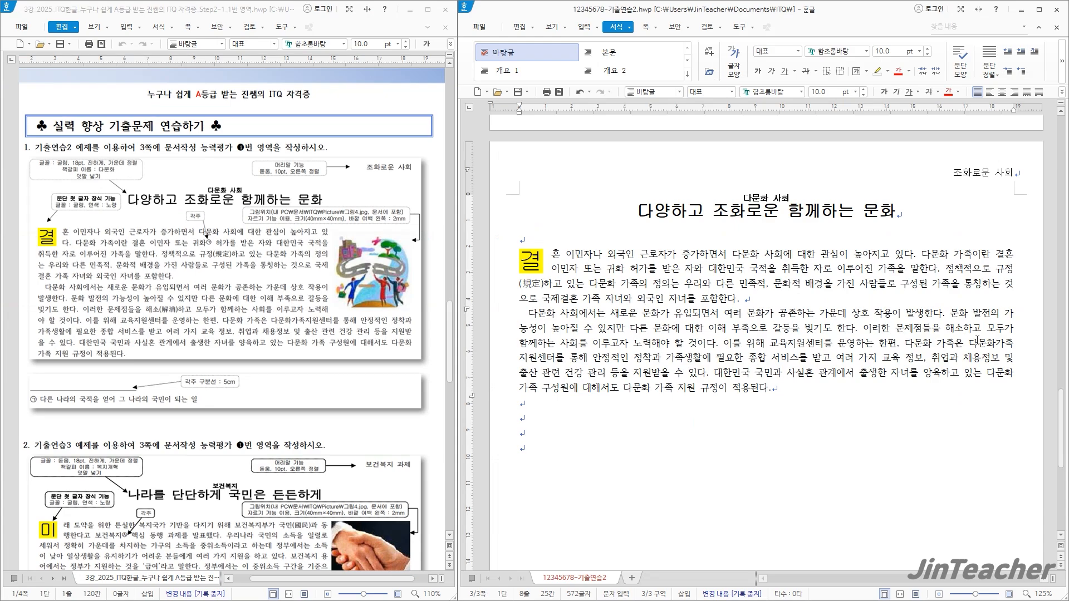
Convert 해소 in the second body paragraph to 해소(解消) and remove the trailing space ending the first paragraph
drag(944, 327, 961, 328)
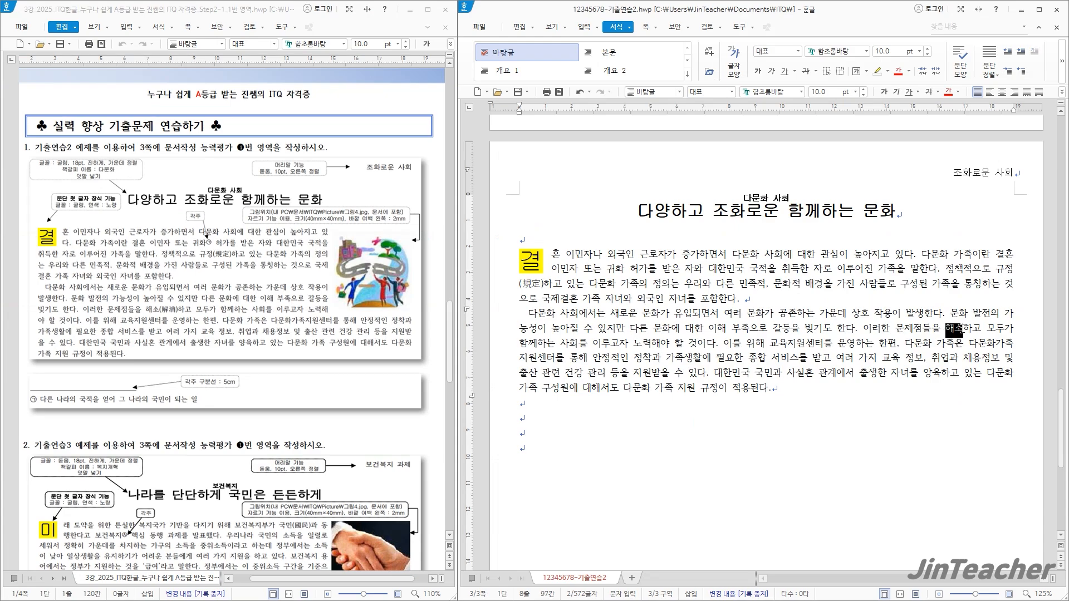
key(F9)
key(F9)
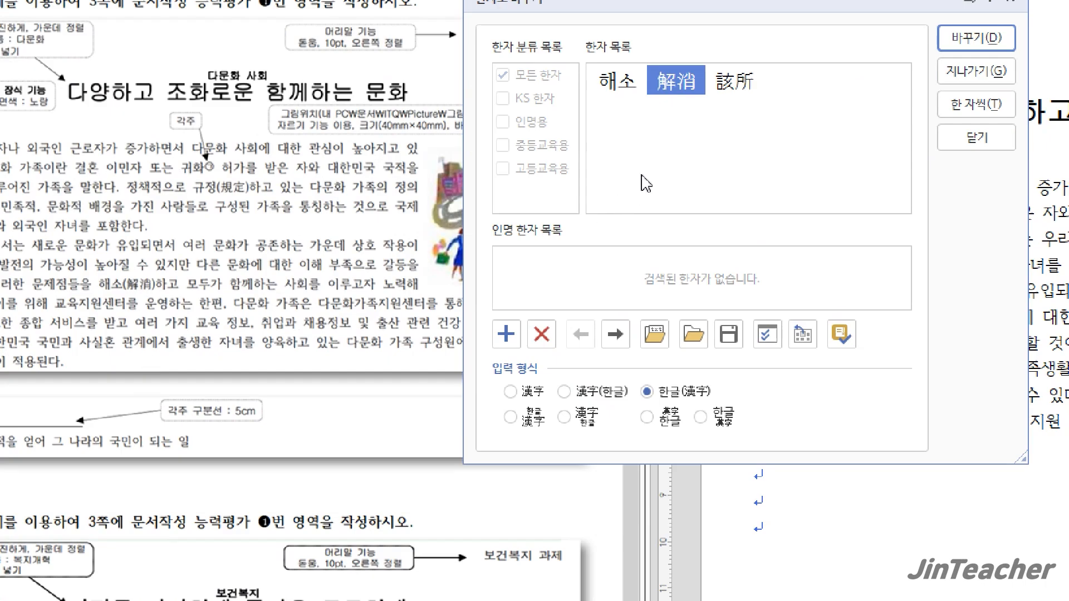
mouse_move(694, 84)
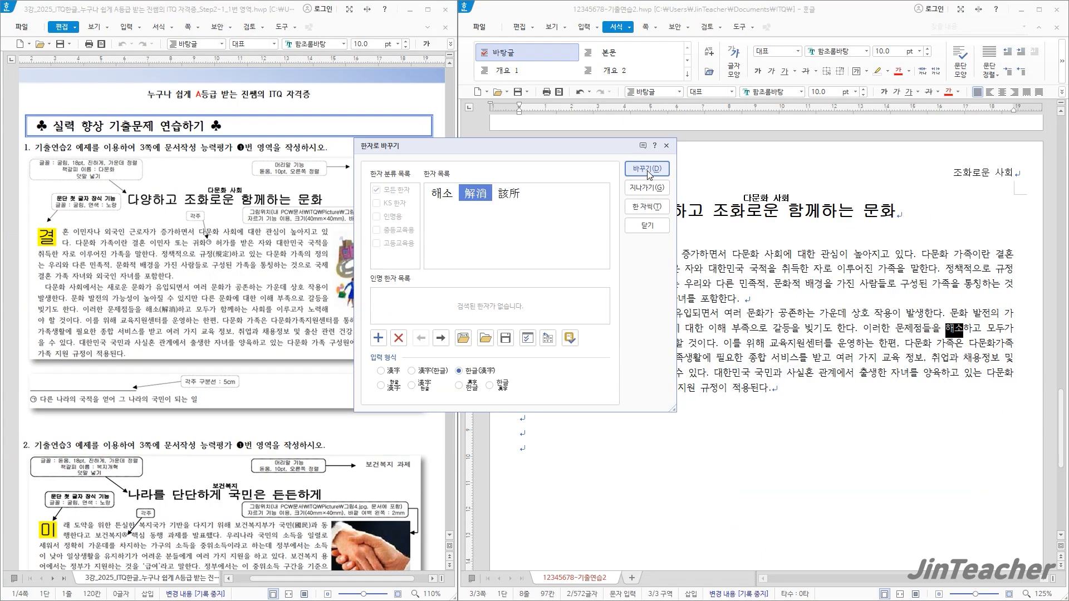
click(647, 170)
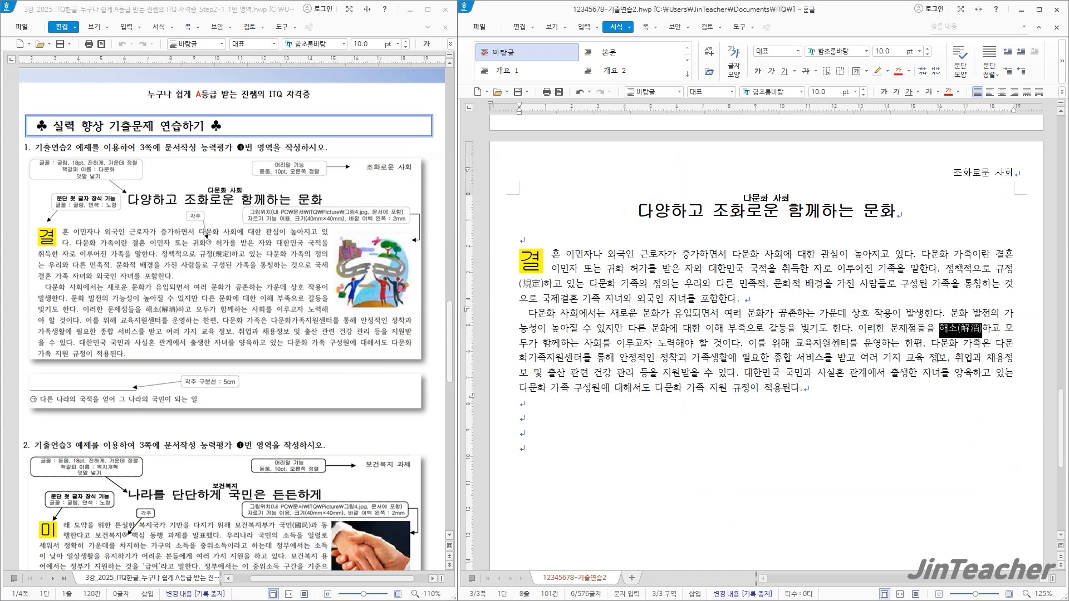
click(939, 356)
click(753, 301)
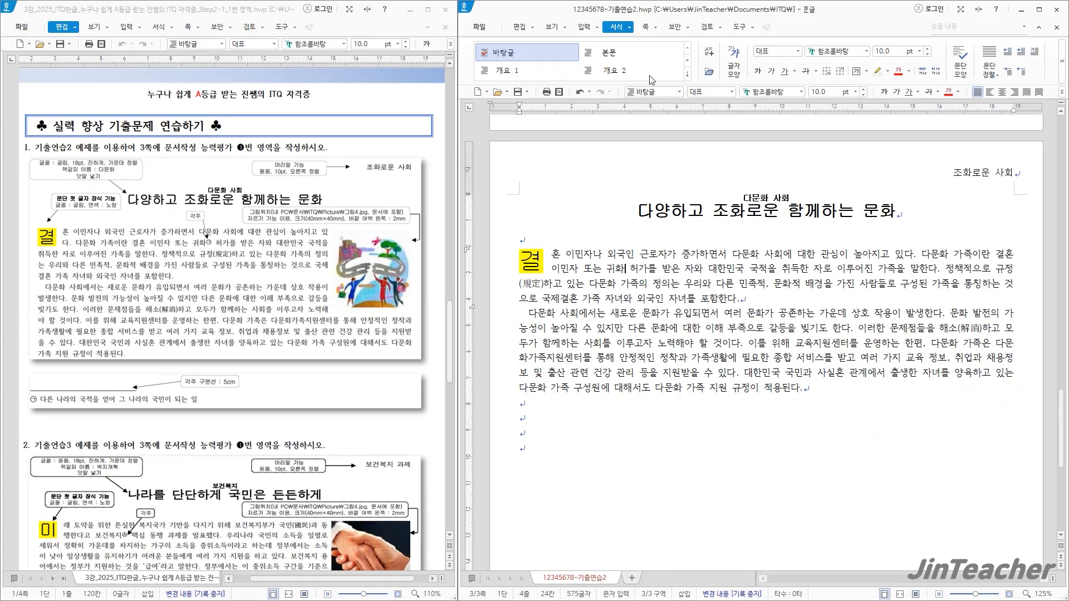
Insert a footnote (각주) after 귀화 with the text 다른 나라의 국적을 얻어 그 나라의 국민이 되는 일
click(584, 28)
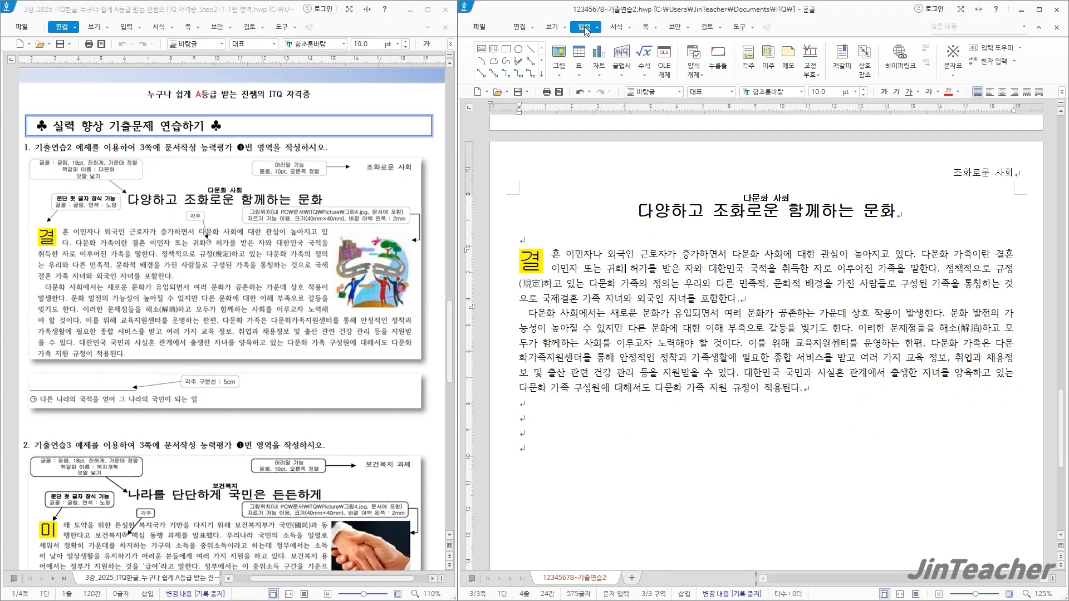
click(748, 54)
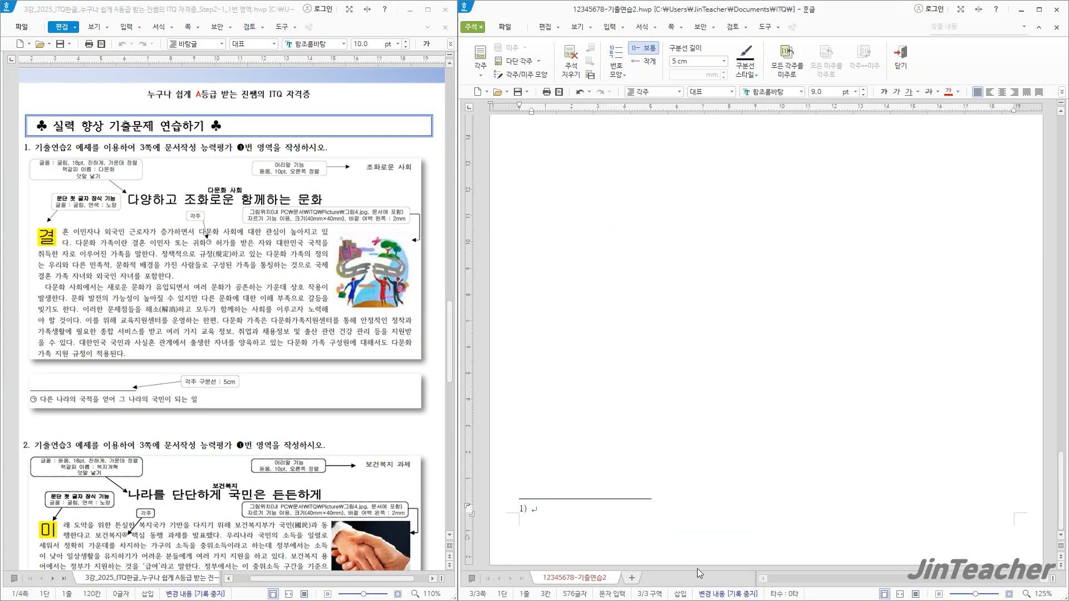
text(다른 나라의 국적을 얻어 그 나라의 국민이 되는 일)
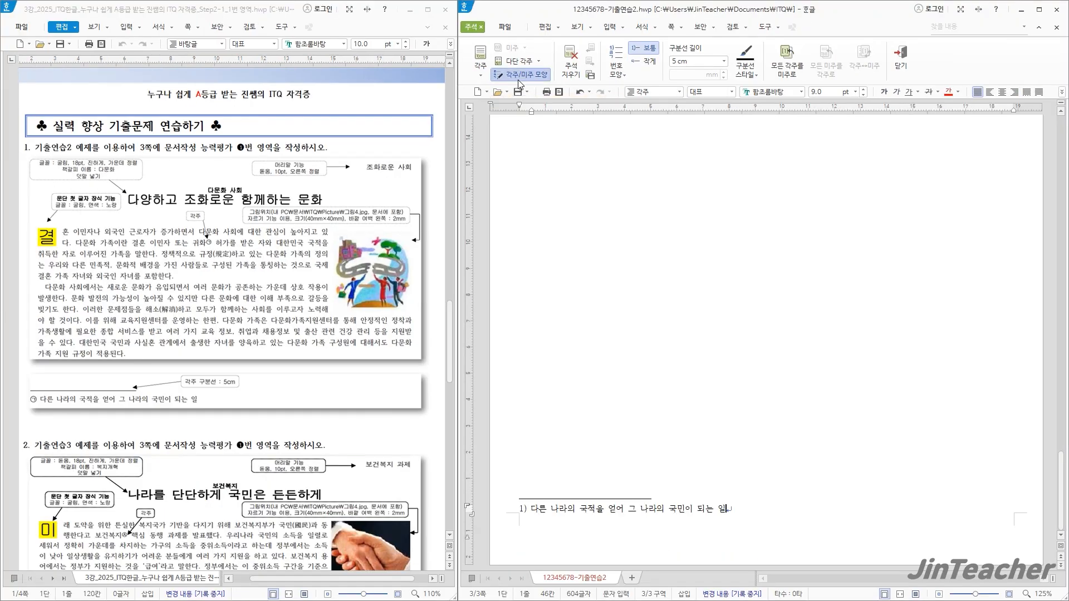
Change the footnote number format (번호 모양) to ㉠,㉡,㉢
click(549, 133)
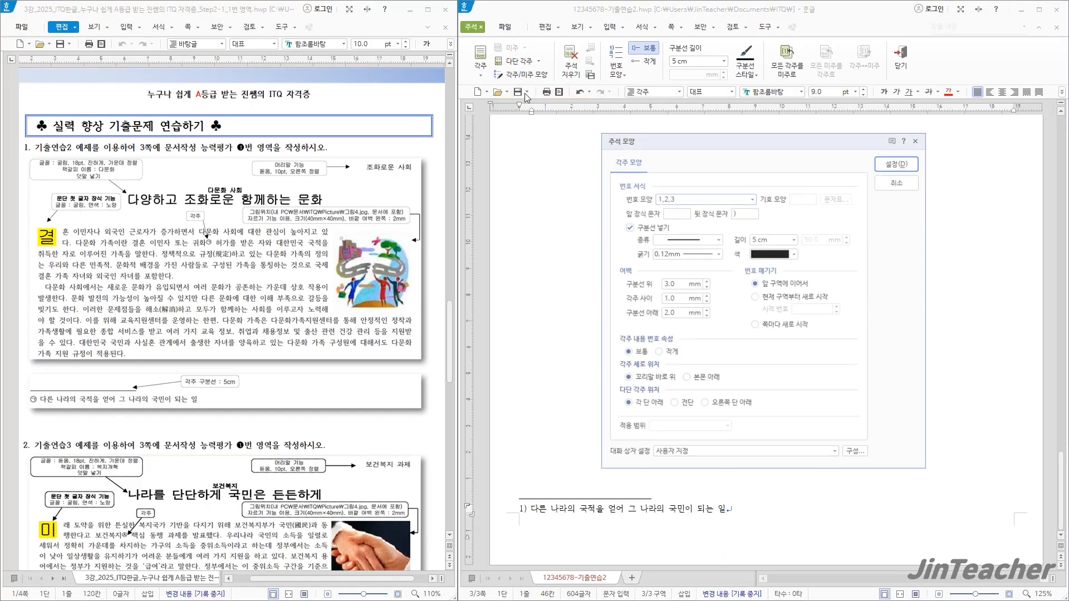
click(696, 198)
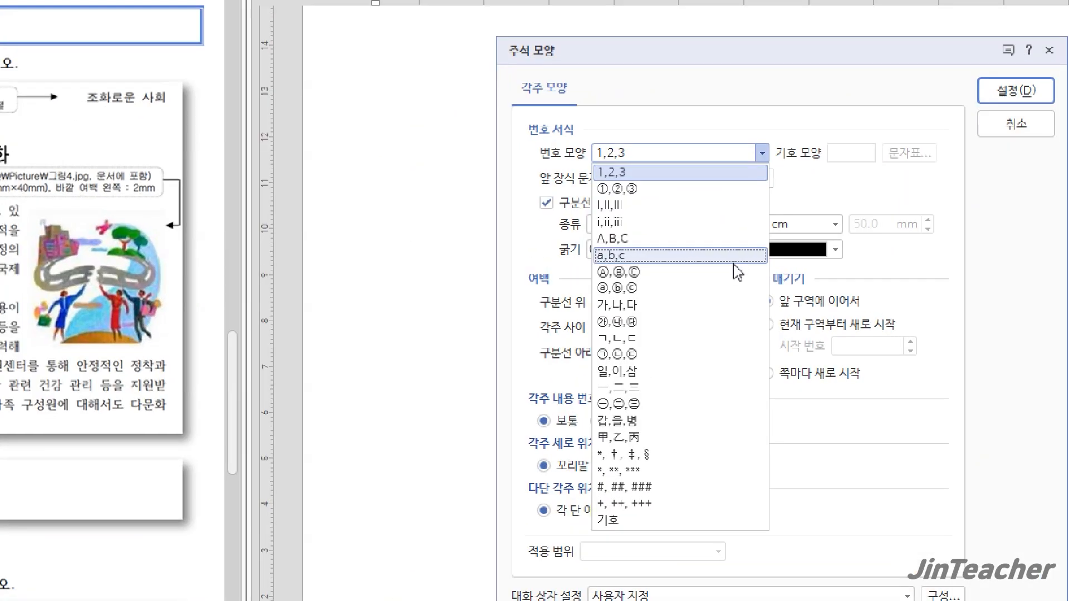
click(661, 356)
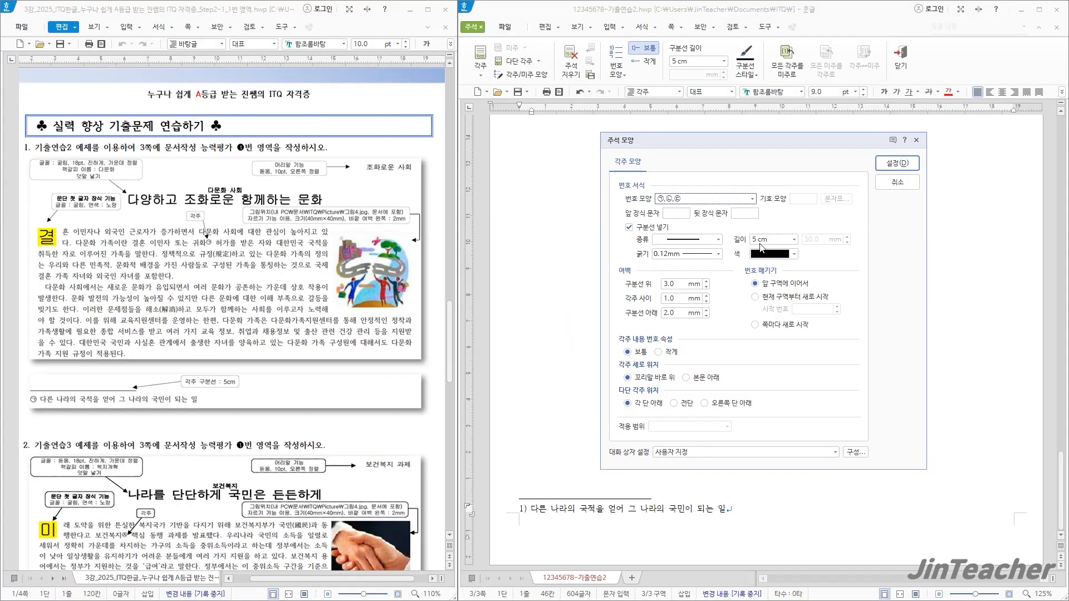
click(897, 163)
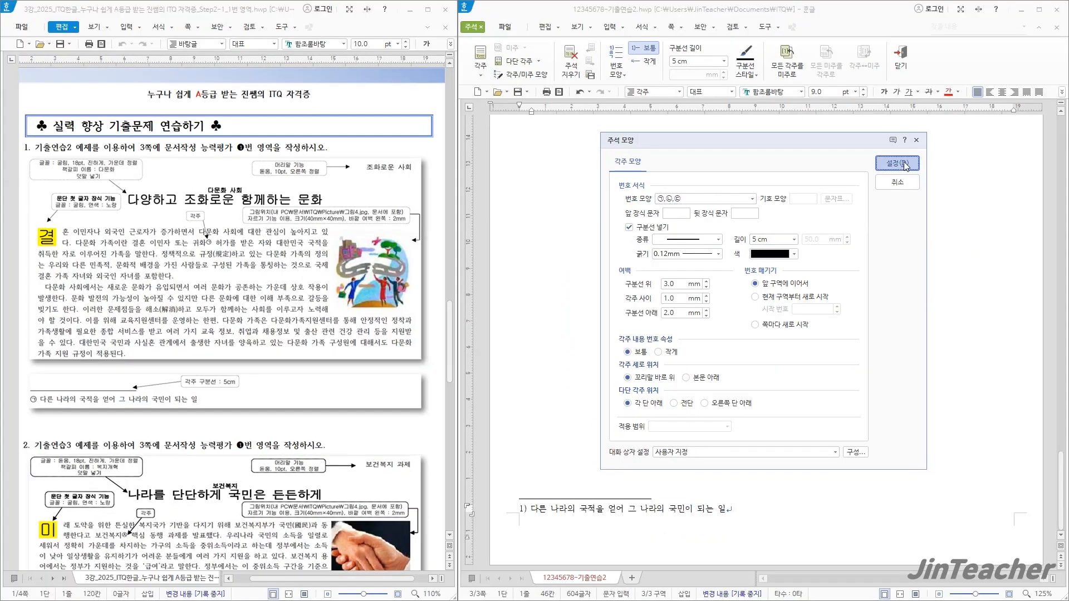
Insert the picture 그림4 from the ITQ Picture folder over the second body paragraph, drawn about 49 × 64 mm
scroll(709, 444, up, 10)
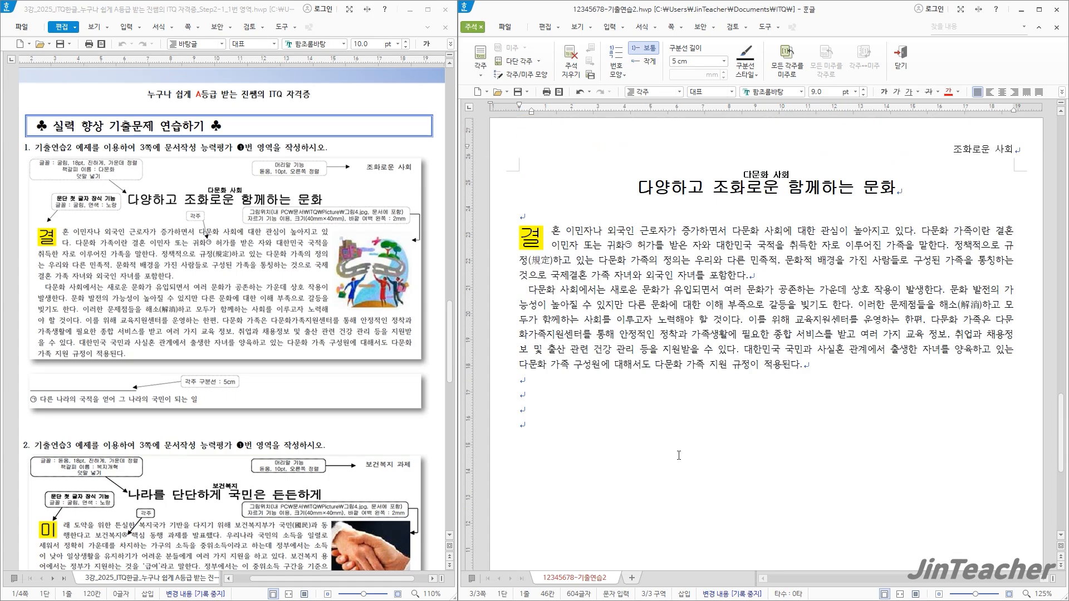
click(768, 318)
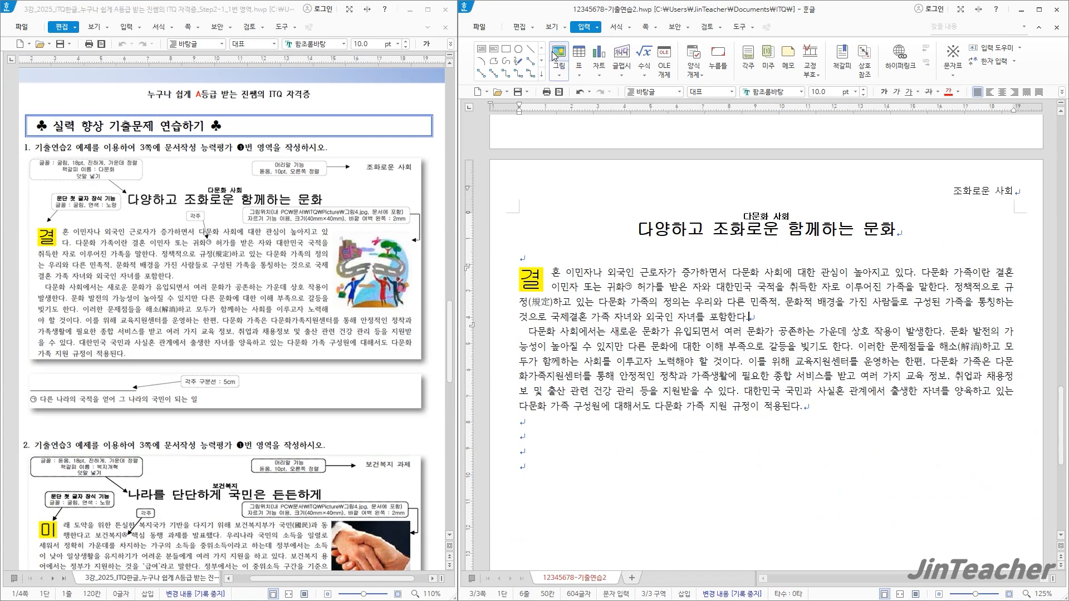
click(555, 56)
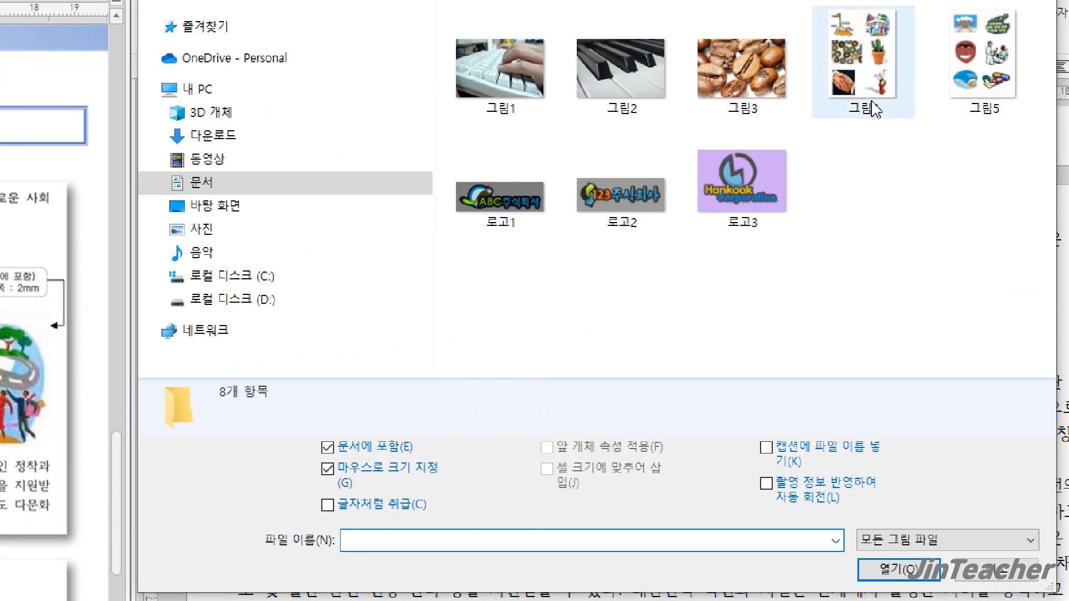
click(859, 87)
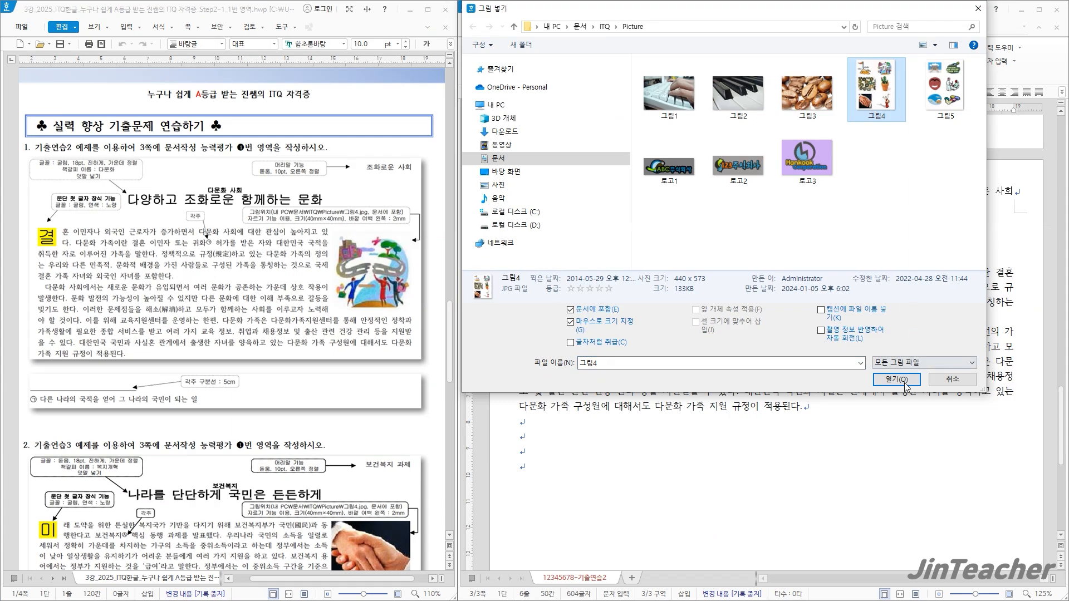
click(897, 378)
drag(656, 334, 787, 502)
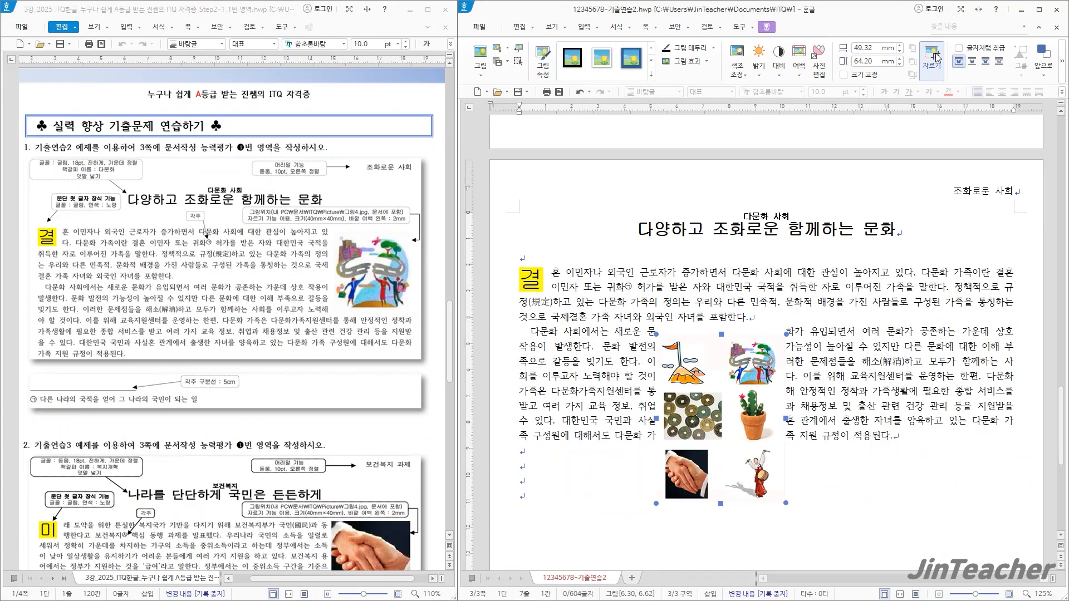
Crop the picture to only its upper-right illustration of people beneath a broken road, about 23 × 20 mm
click(938, 84)
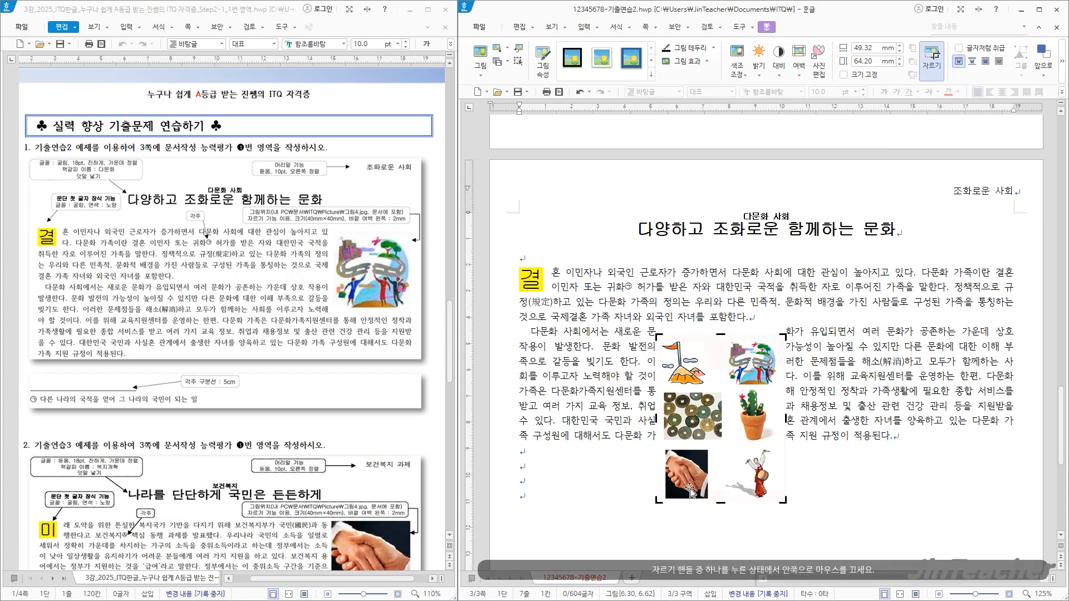
drag(658, 502, 782, 385)
click(861, 443)
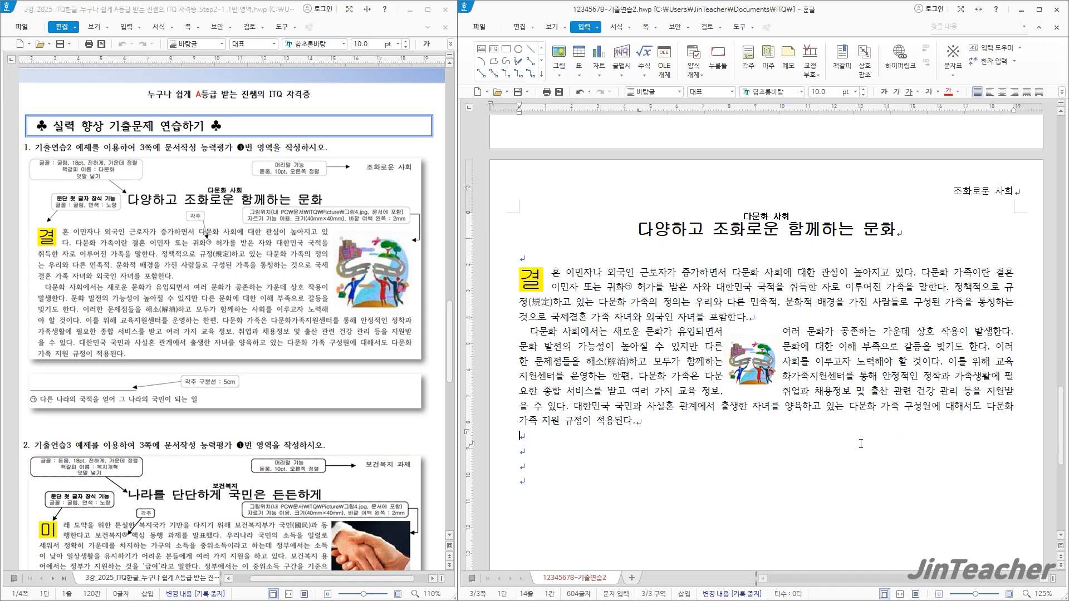
Set the cropped picture's width and height to 40 mm each and turn on 크기 고정
double_click(760, 372)
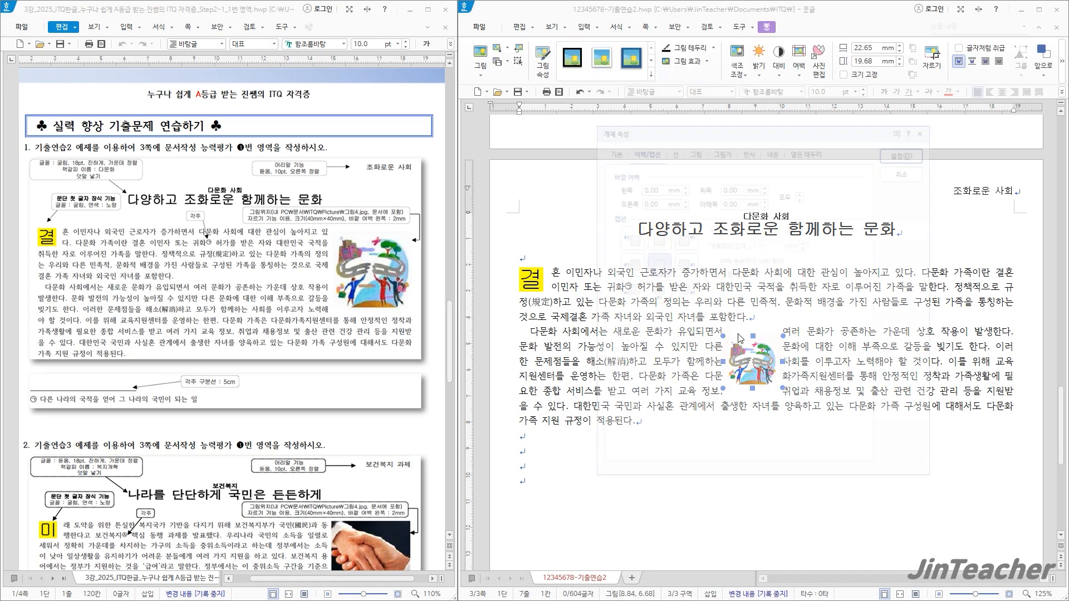
click(610, 149)
drag(613, 128, 492, 158)
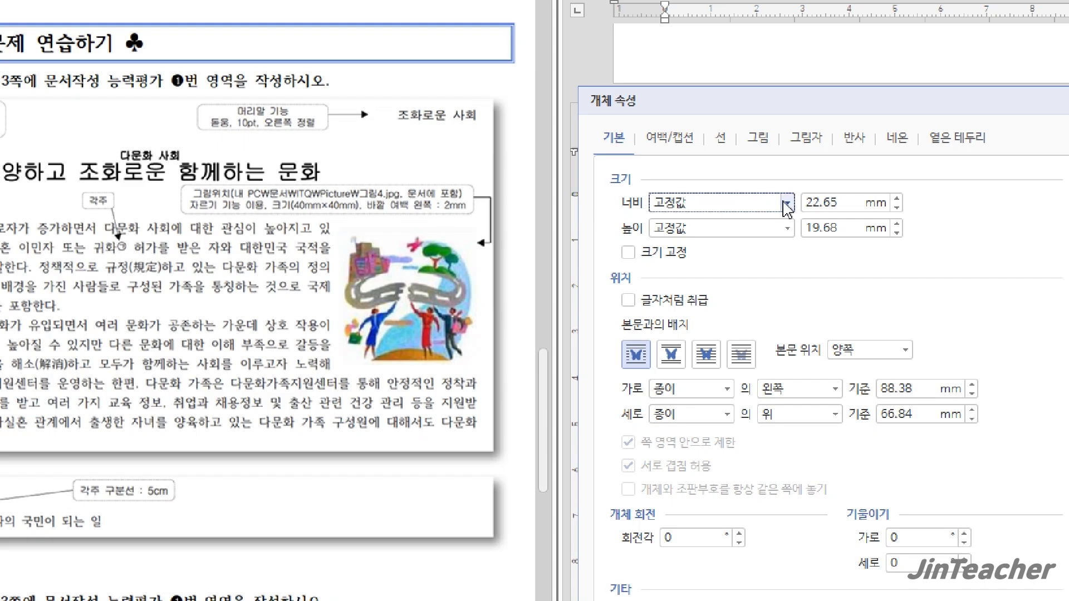
click(852, 202)
drag(851, 200, 758, 209)
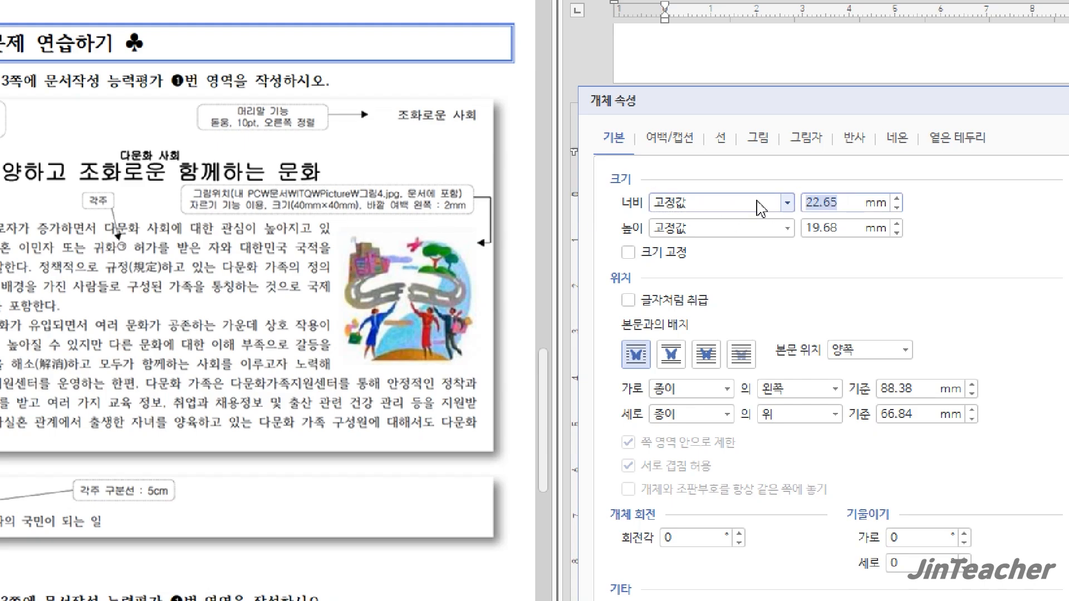
text(40)
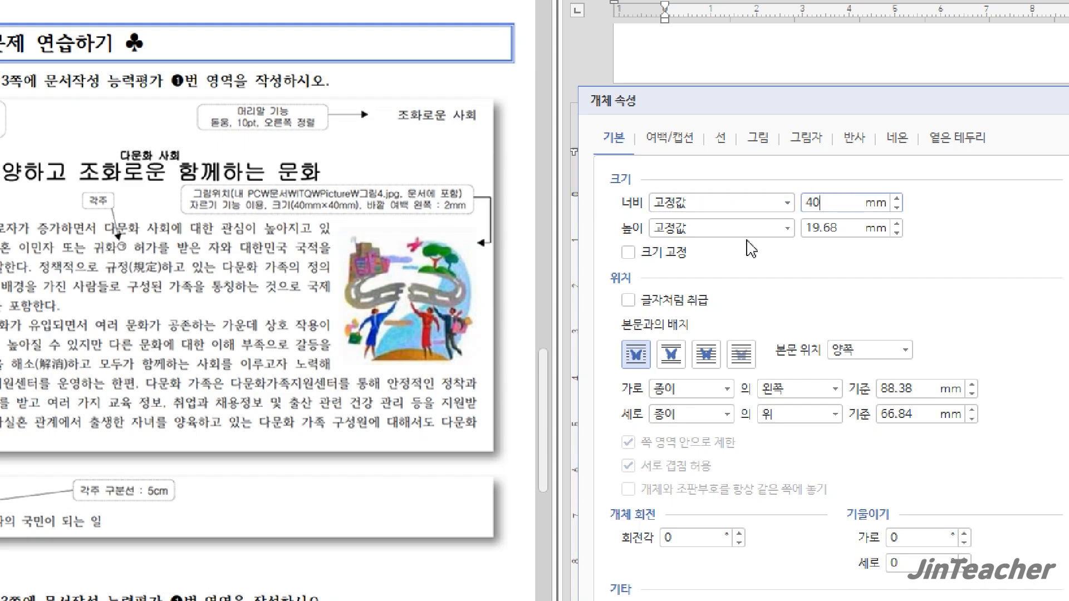
key(Tab)
key(Tab)
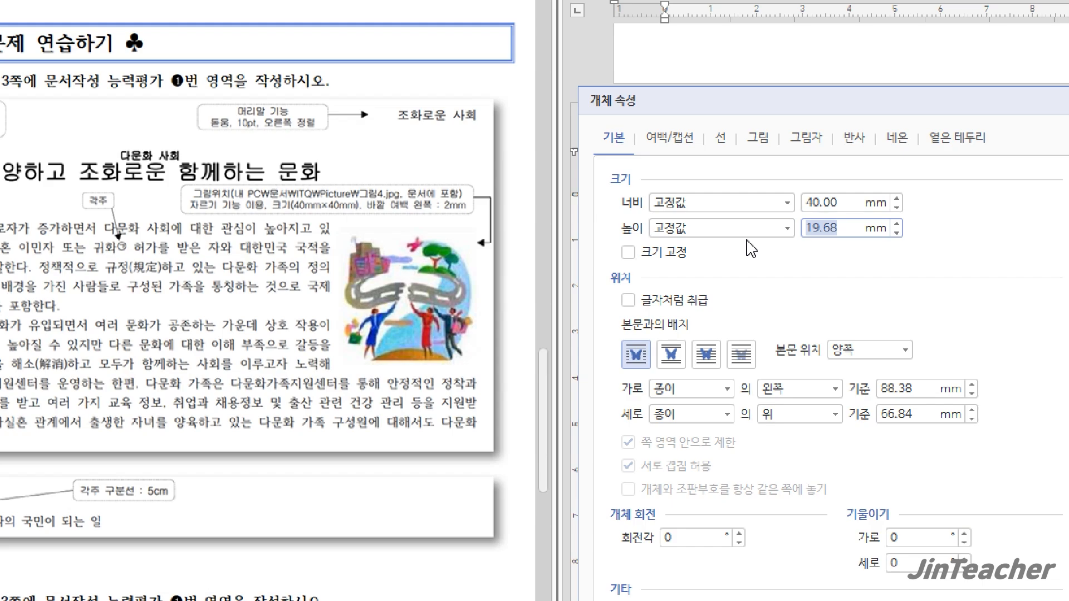
text(40)
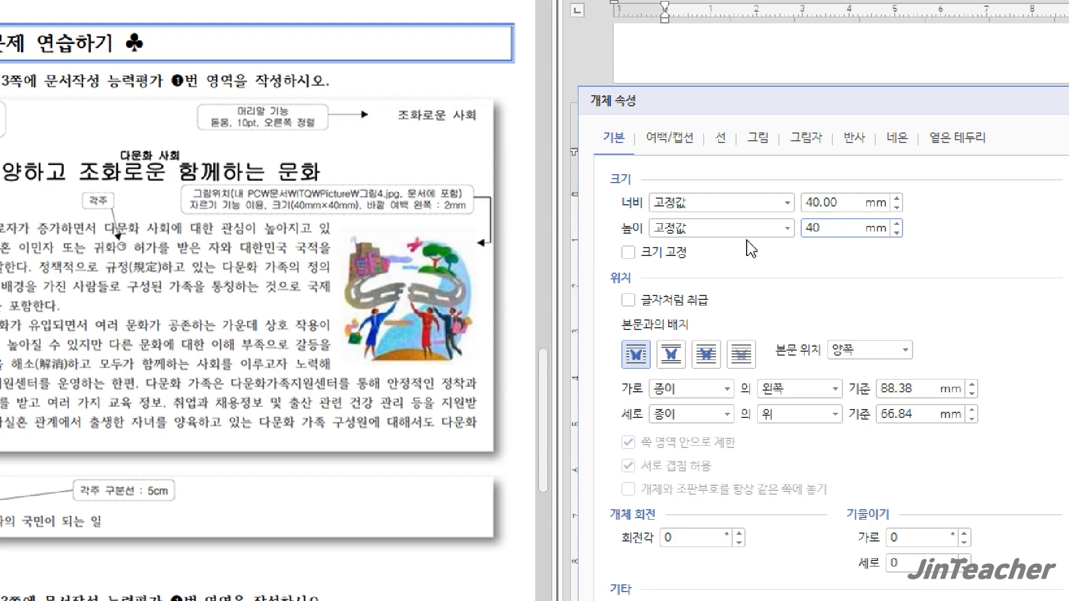
click(675, 254)
Set the picture's outer margin (바깥 여백) on the 왼쪽 side to 2 mm and apply the object properties
click(684, 147)
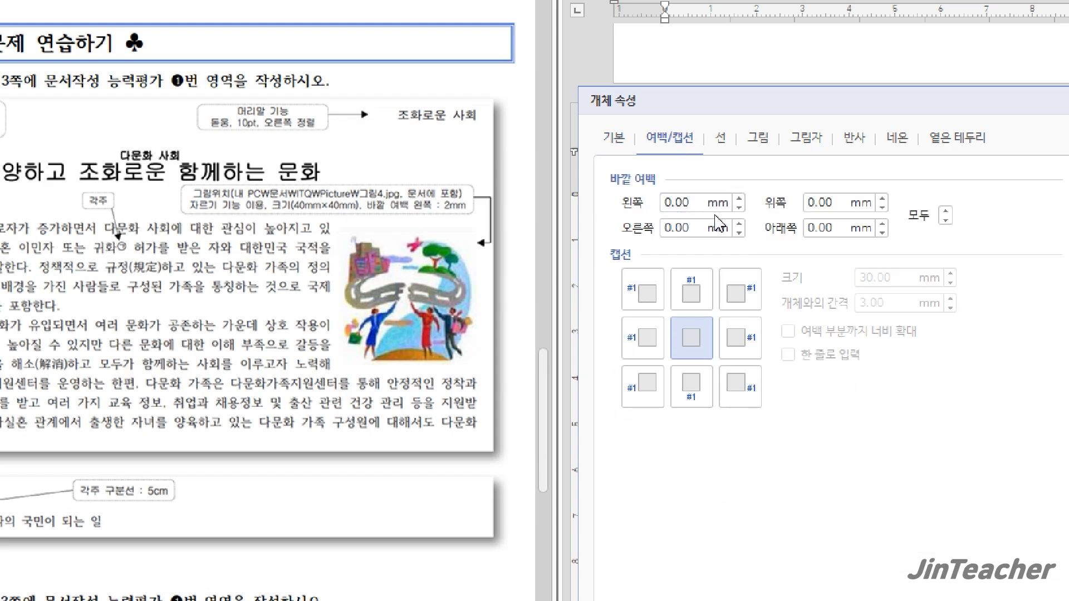
click(739, 198)
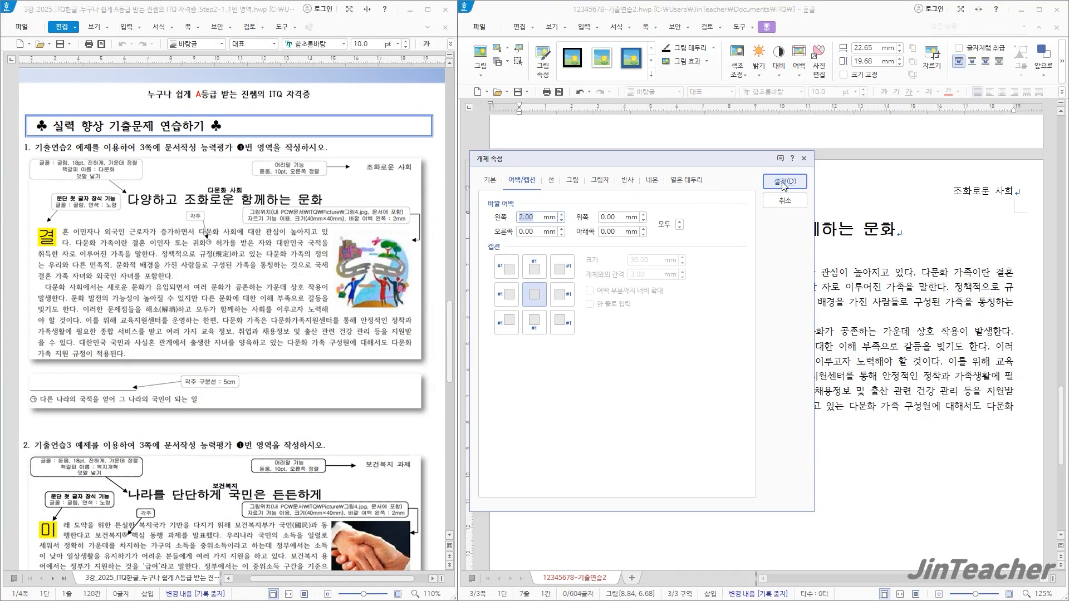
click(786, 184)
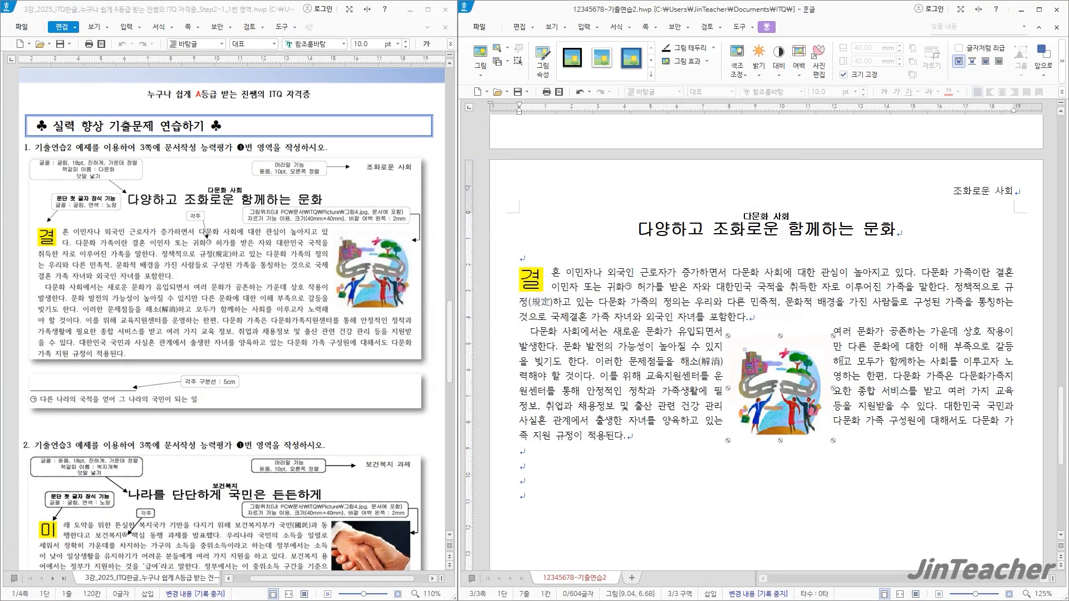
Move the picture to the right margin beside the first body paragraph, matching the sample layout
click(865, 421)
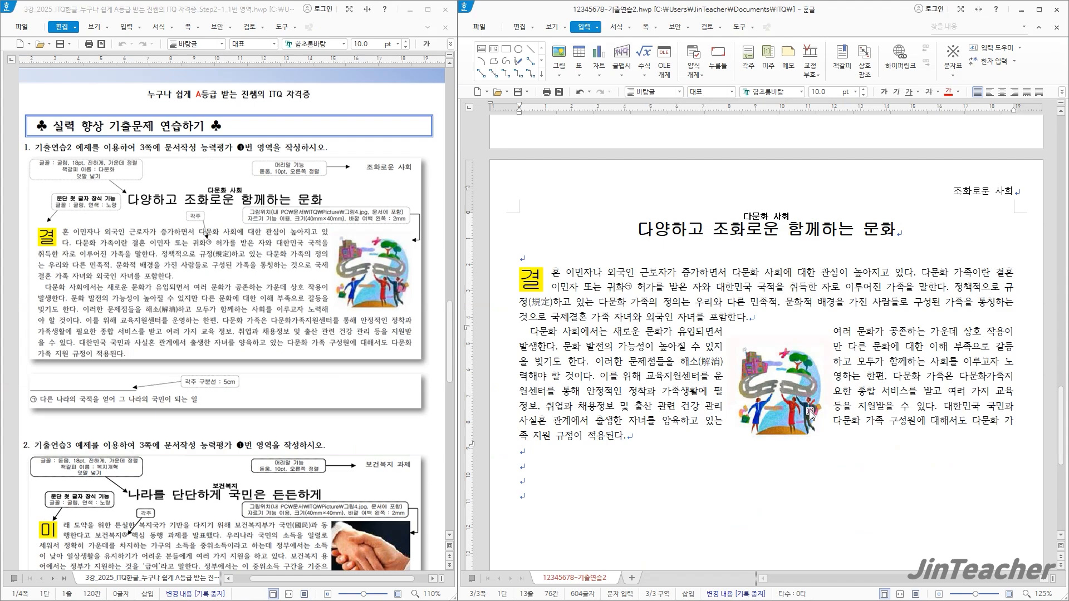
drag(810, 413, 978, 332)
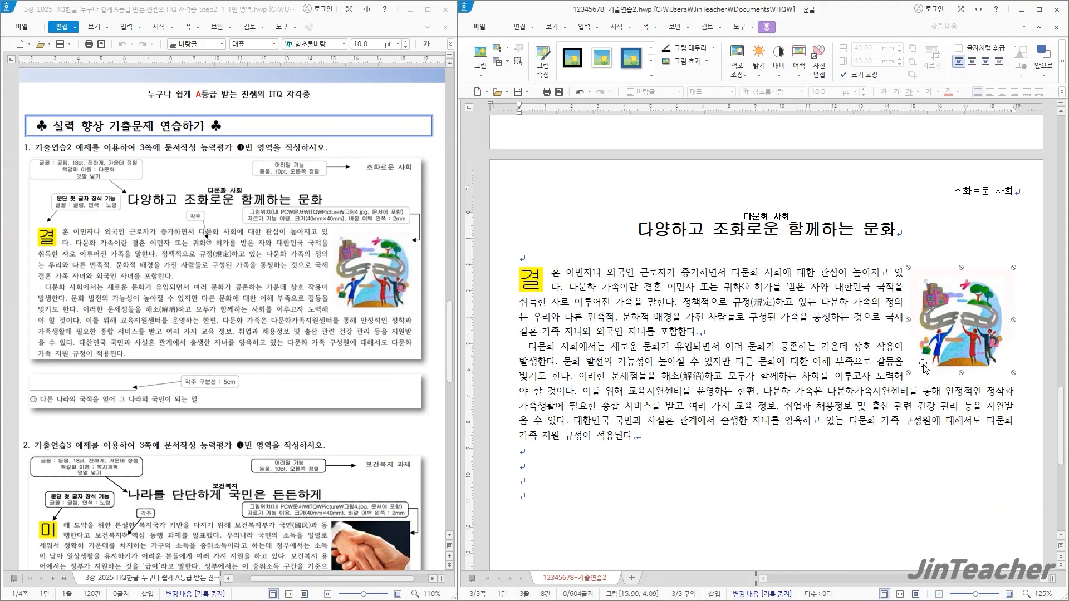
click(894, 366)
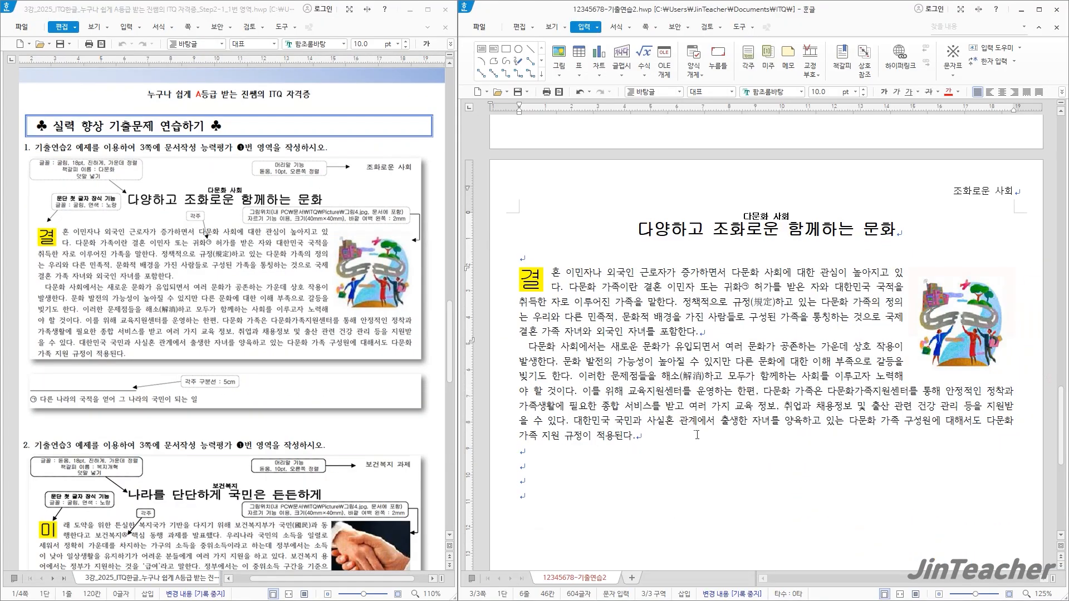
Open the practice file 12345678-기출연습3 from the ITQ folder in Documents
scroll(678, 424, down, 1)
click(636, 394)
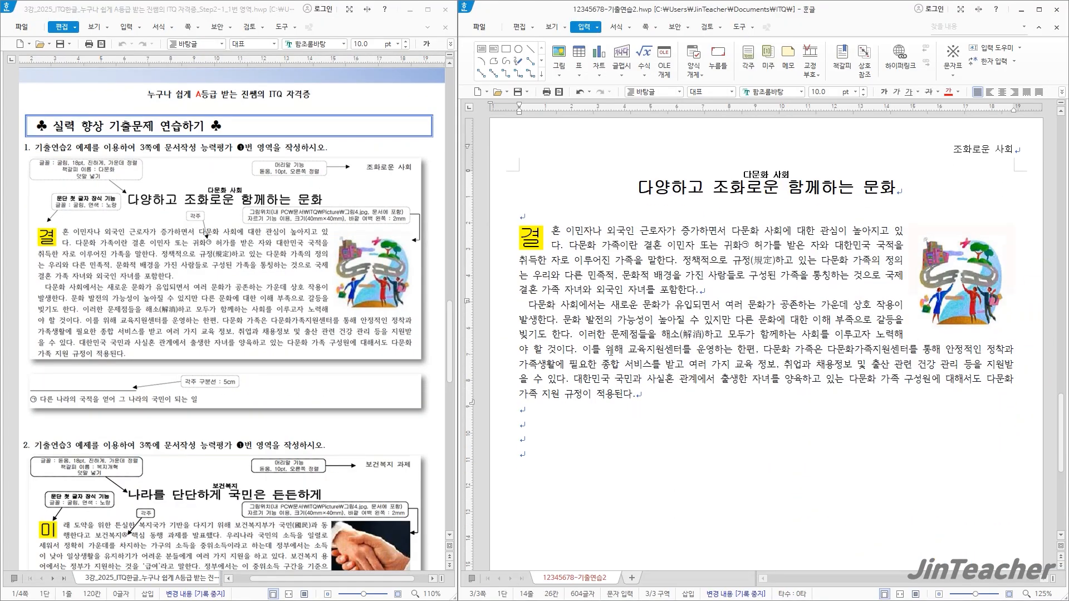
scroll(245, 359, down, 5)
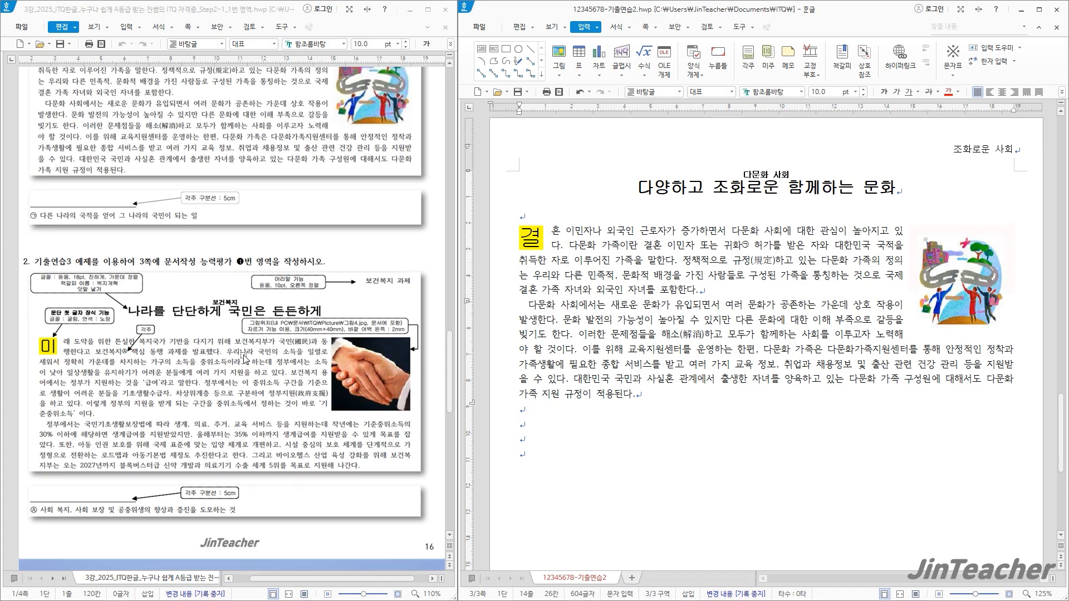
scroll(245, 359, down, 4)
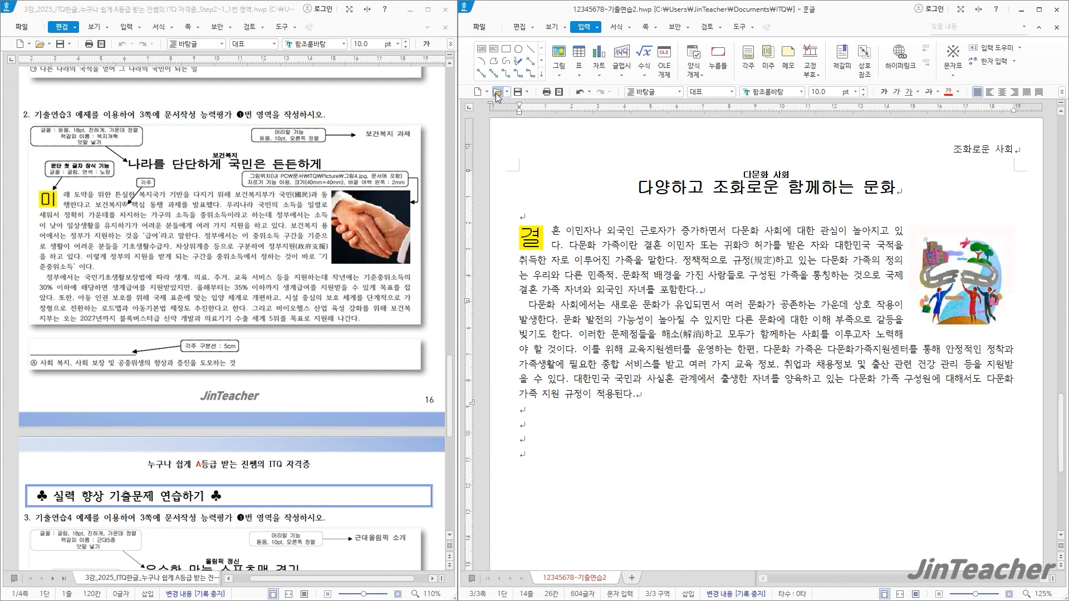
click(497, 93)
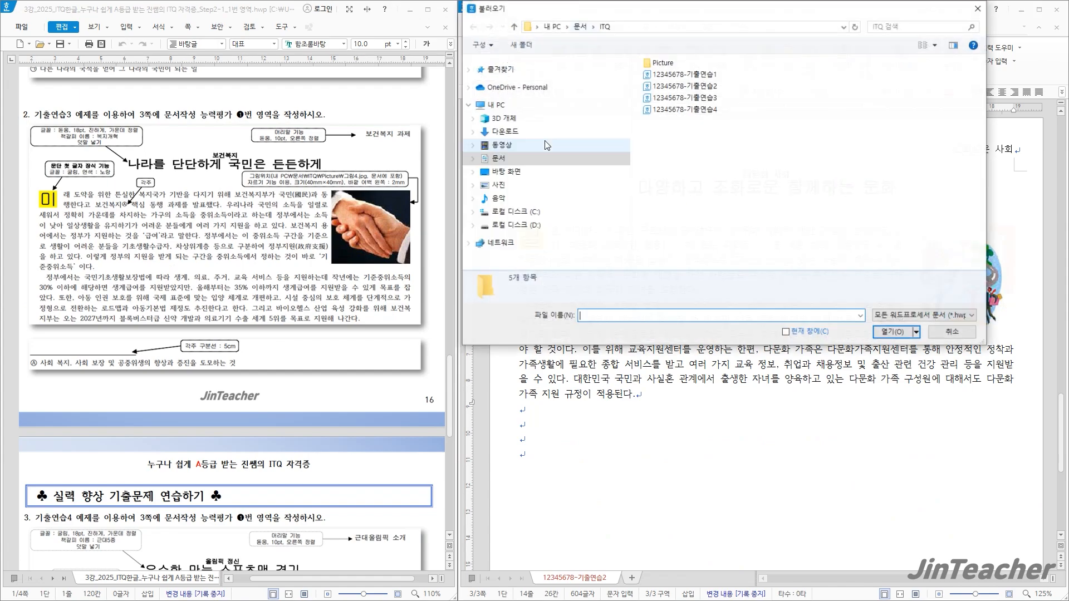
click(956, 333)
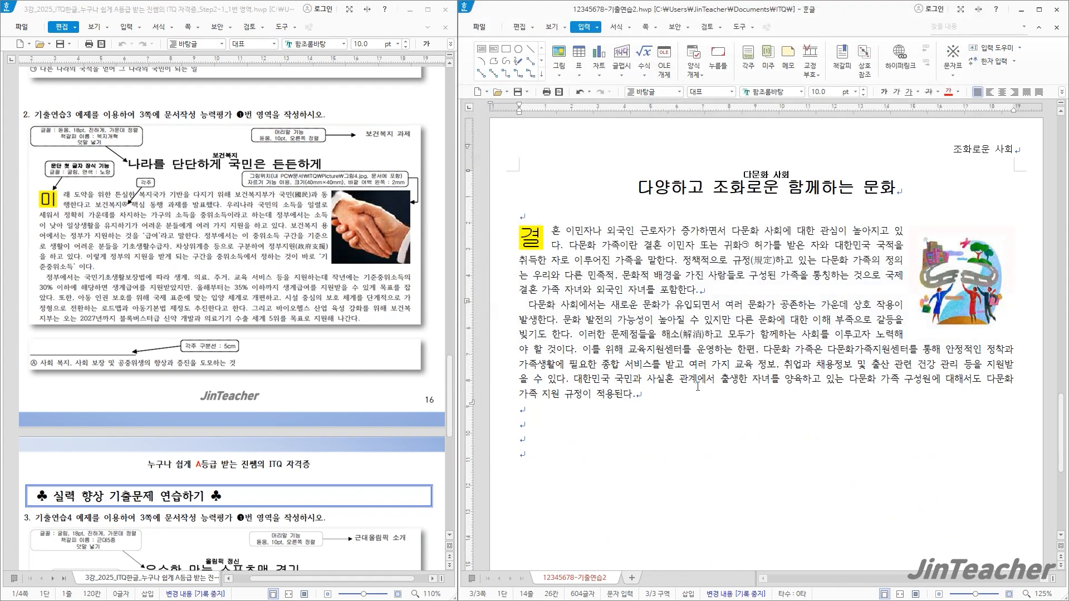
click(499, 96)
click(695, 100)
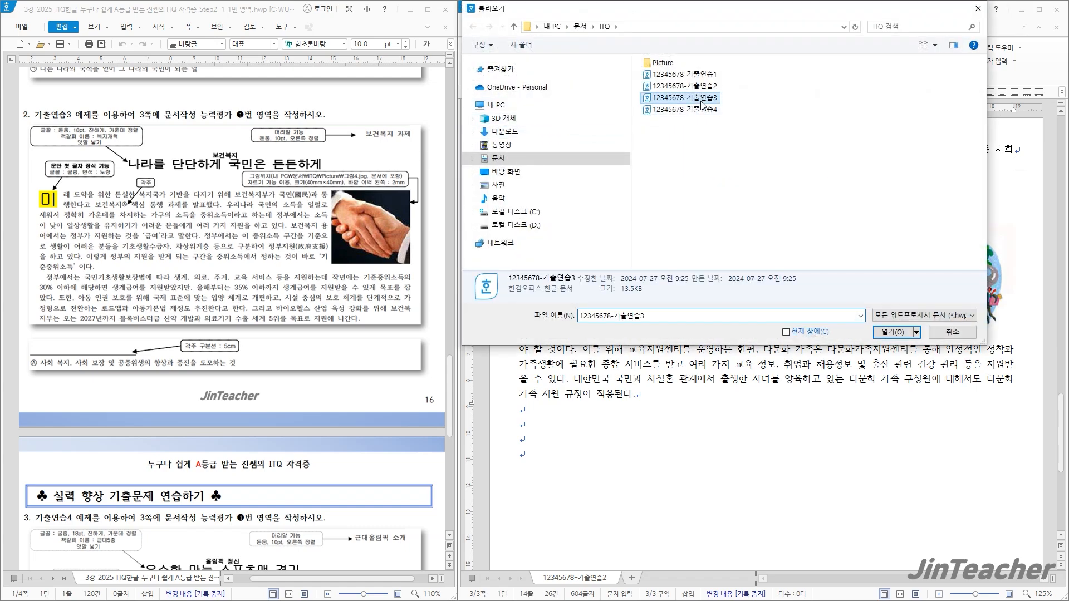
click(885, 330)
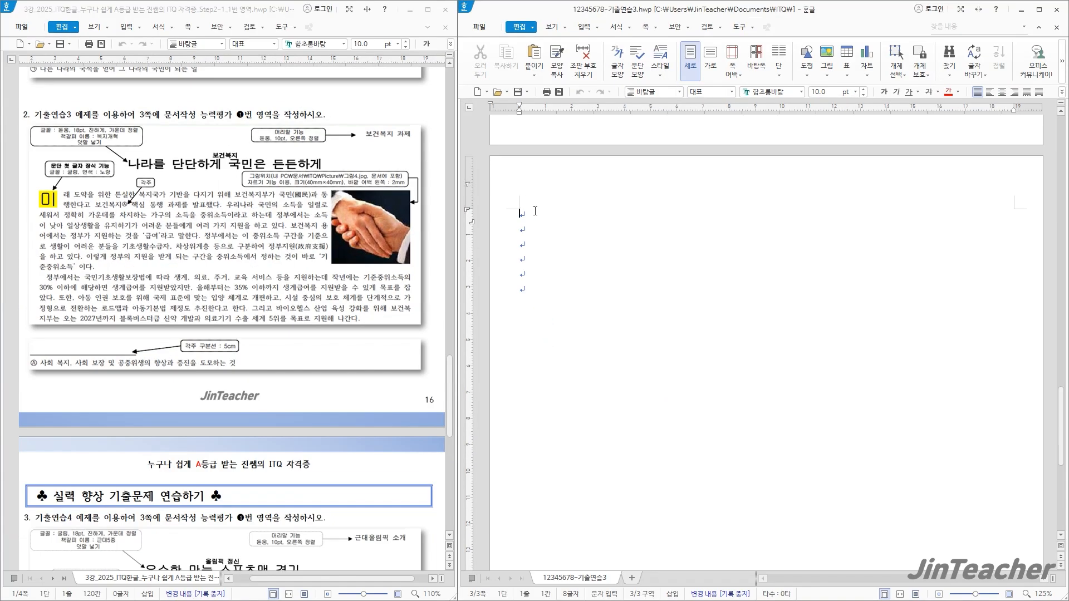
Add a header (머리말) for 양쪽 pages on page 3 with the text 보건복지 과제
click(645, 27)
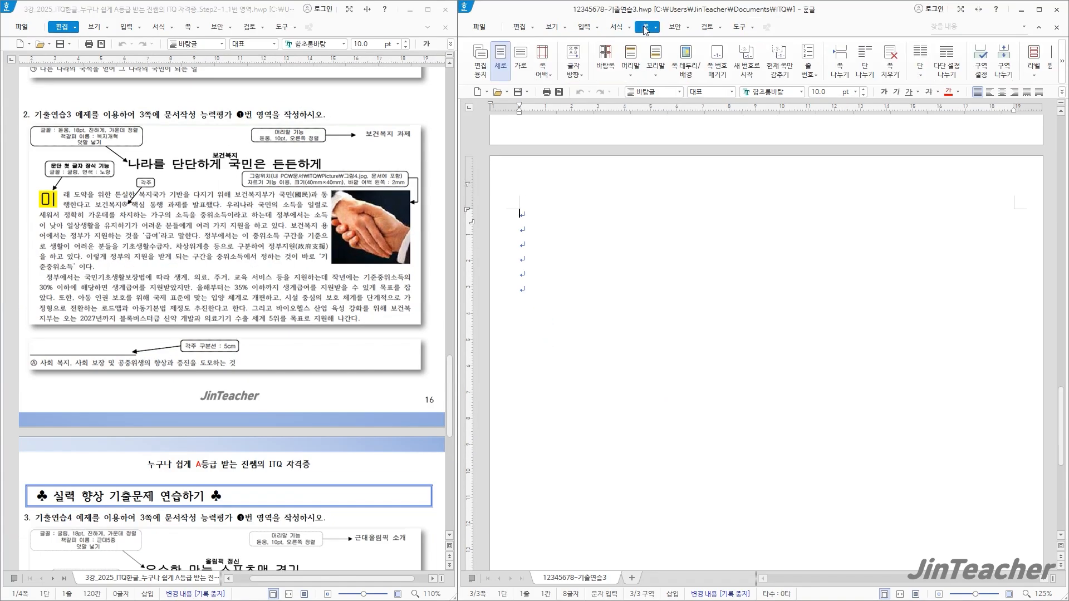
click(635, 74)
click(649, 114)
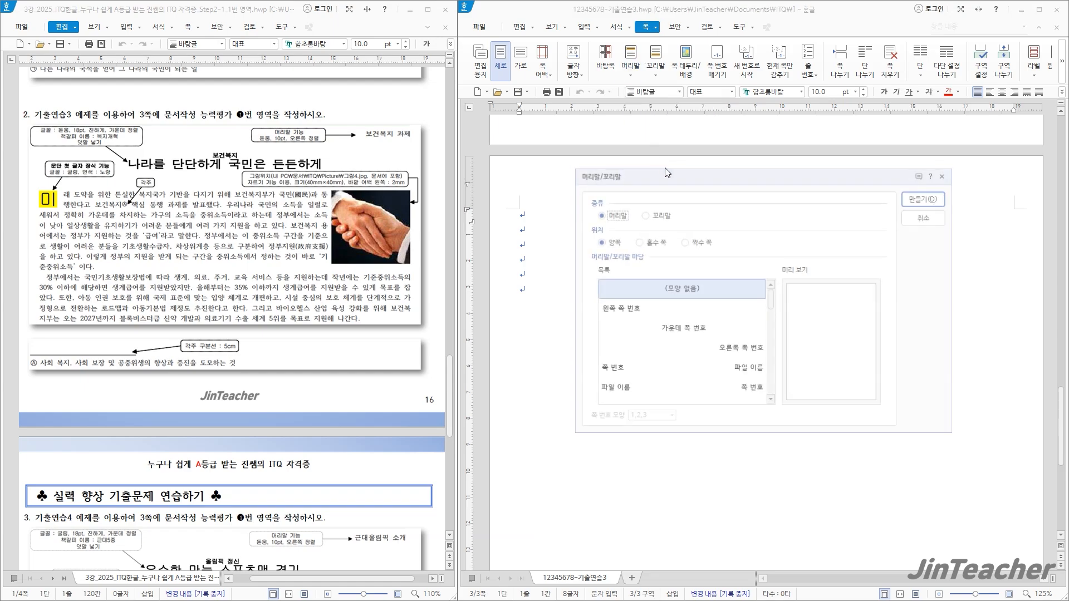
click(928, 198)
text(보)
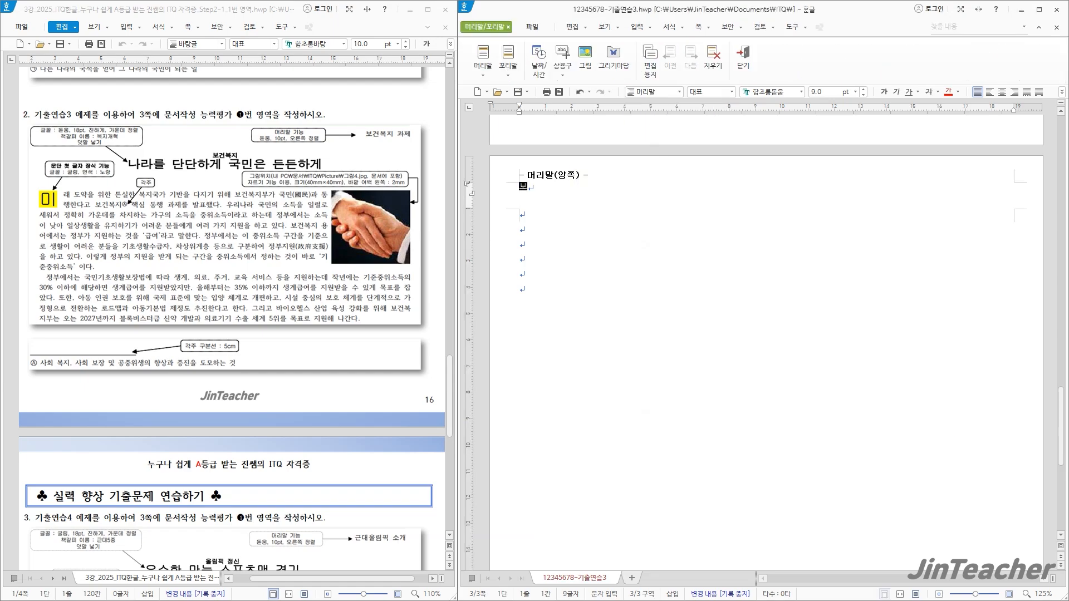
text(건복지 과)
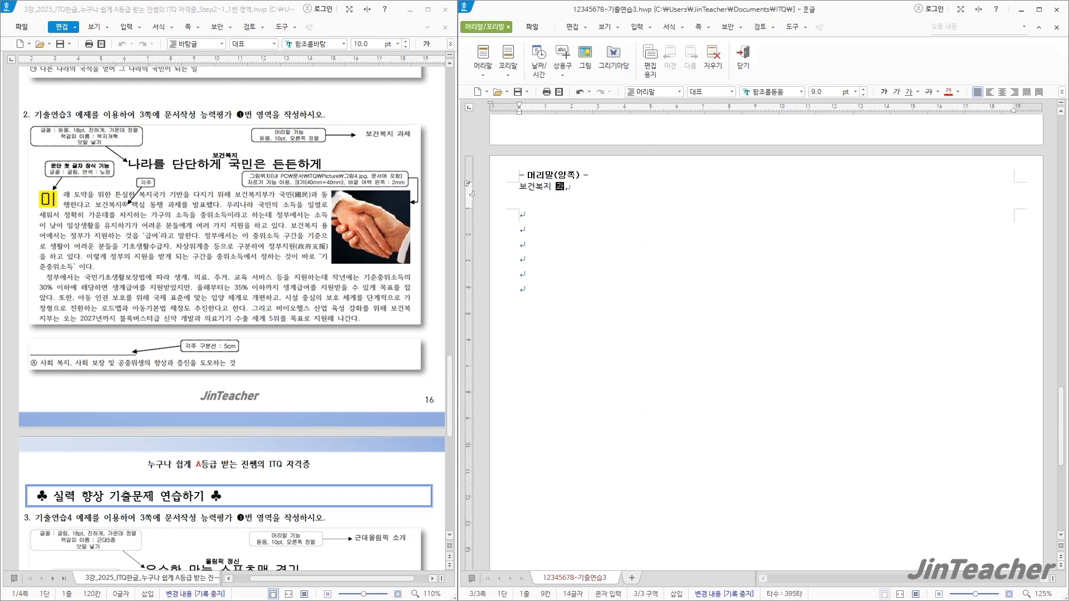
text(제)
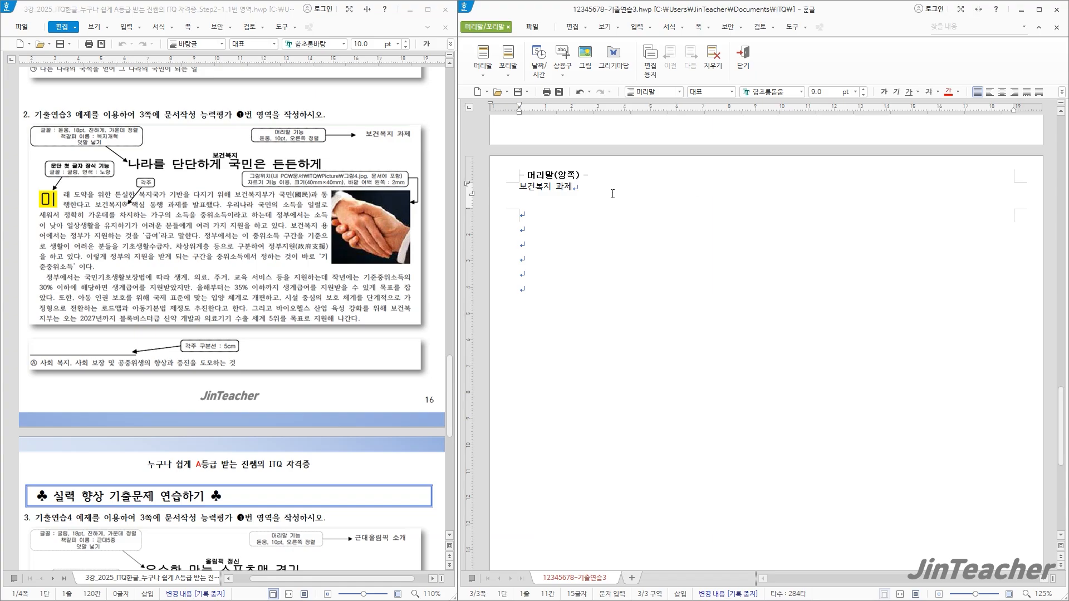
Format the header text as 돋움, 10 pt, right-aligned, and close header editing
drag(612, 194, 515, 197)
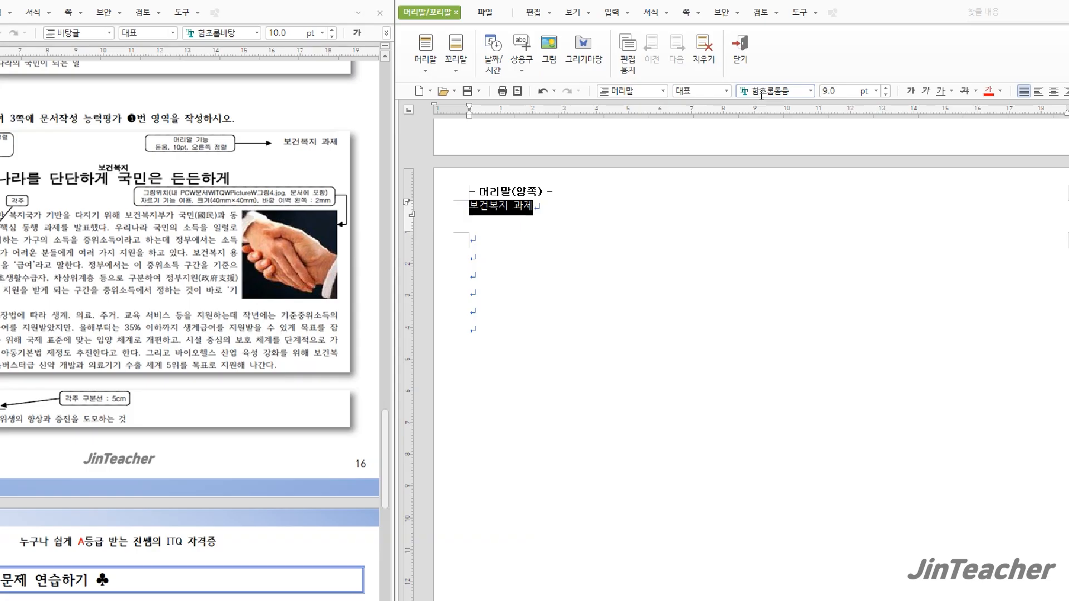
click(750, 96)
text(돋움)
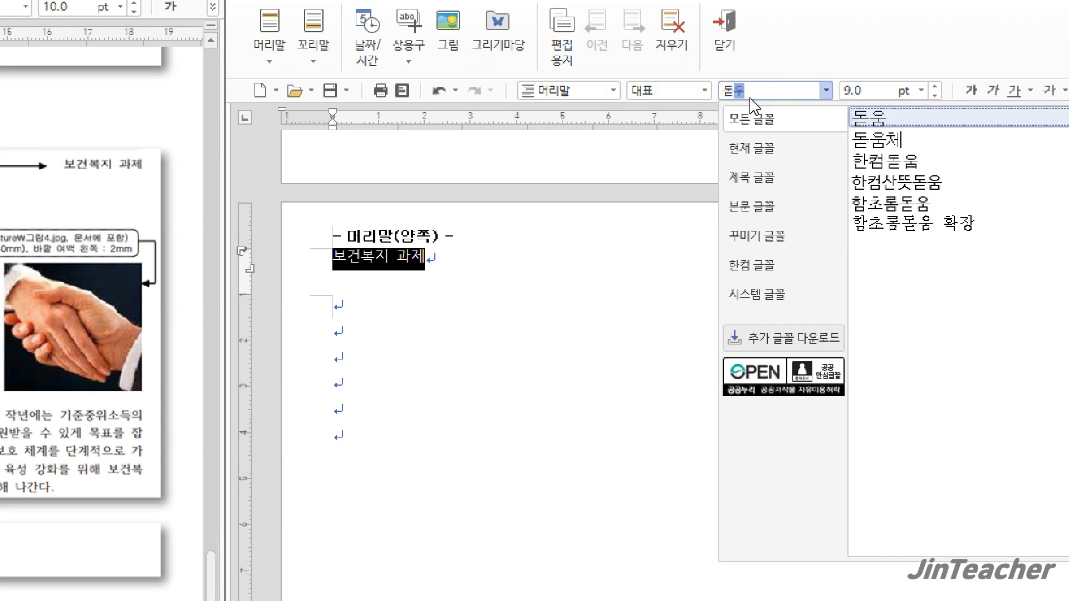
key(Return)
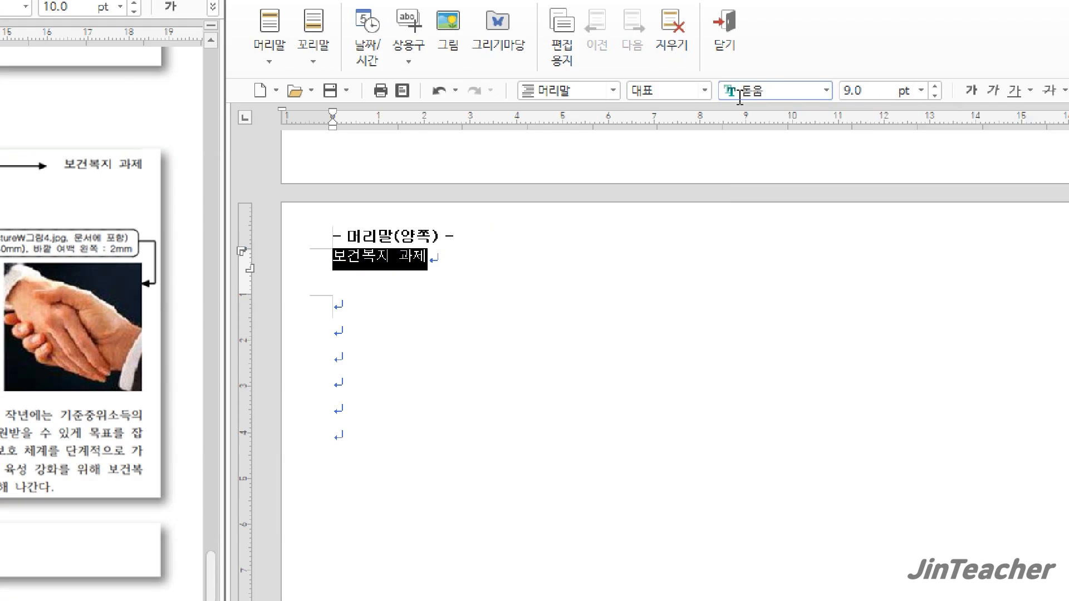
click(935, 86)
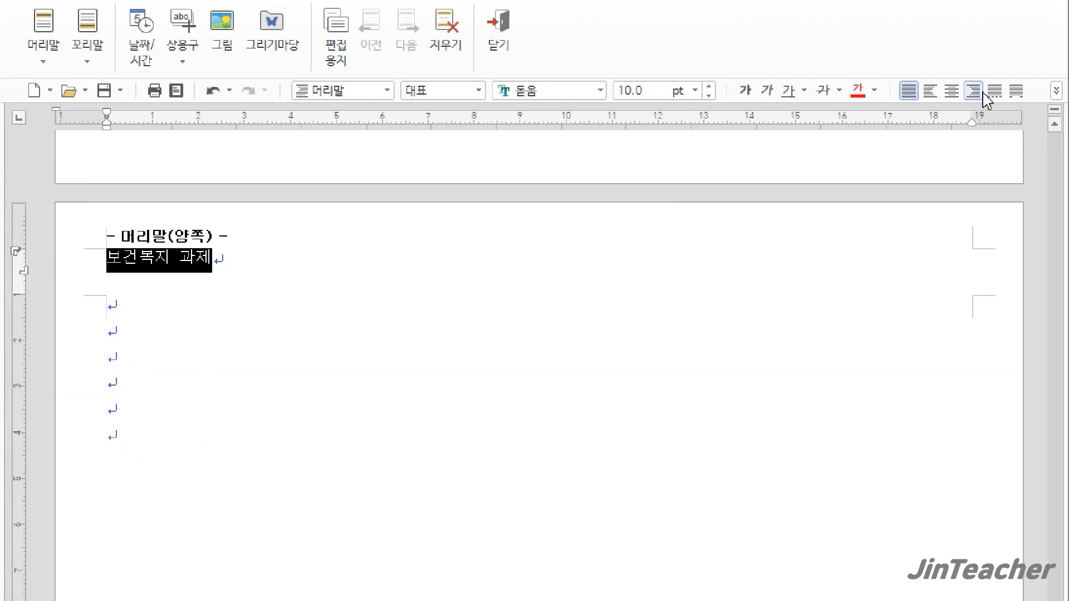
click(982, 94)
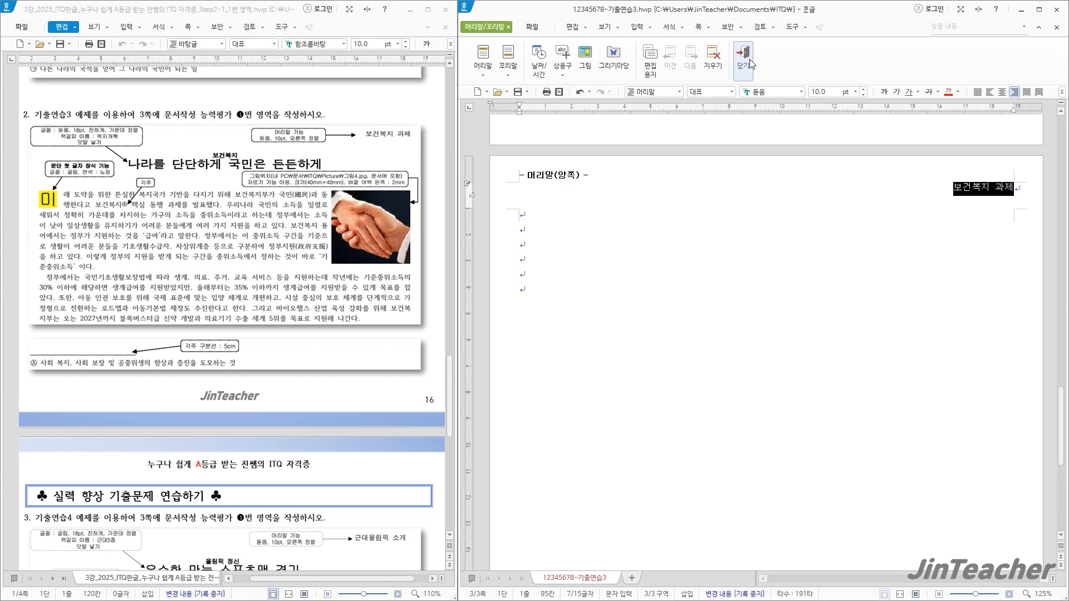
click(498, 28)
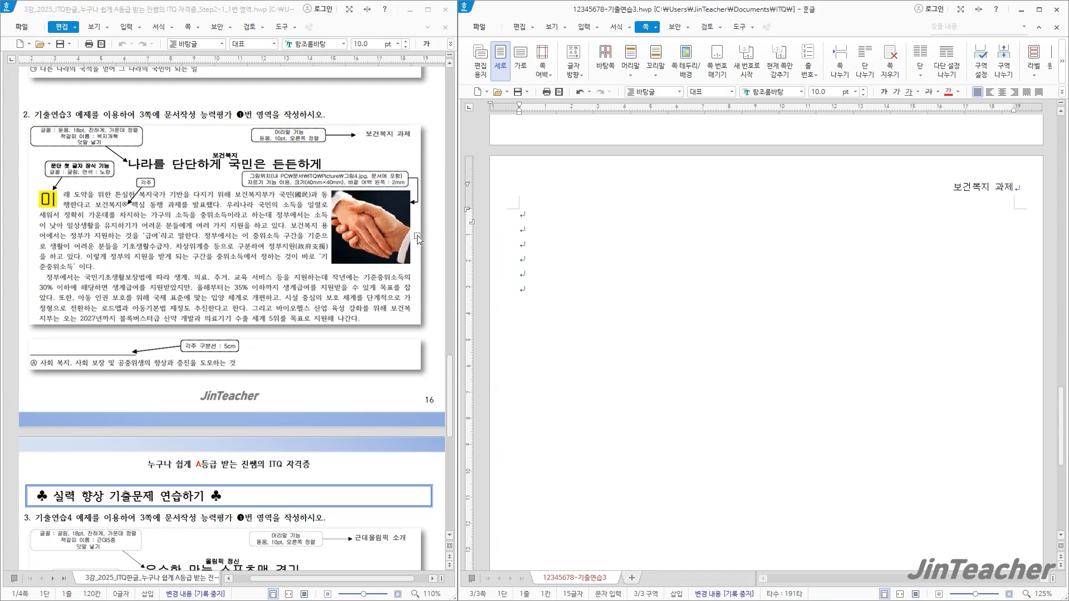
Enter the title 나라를 단단하게 국민은 든든하게 on the first line of page 3
text(나라를 단단)
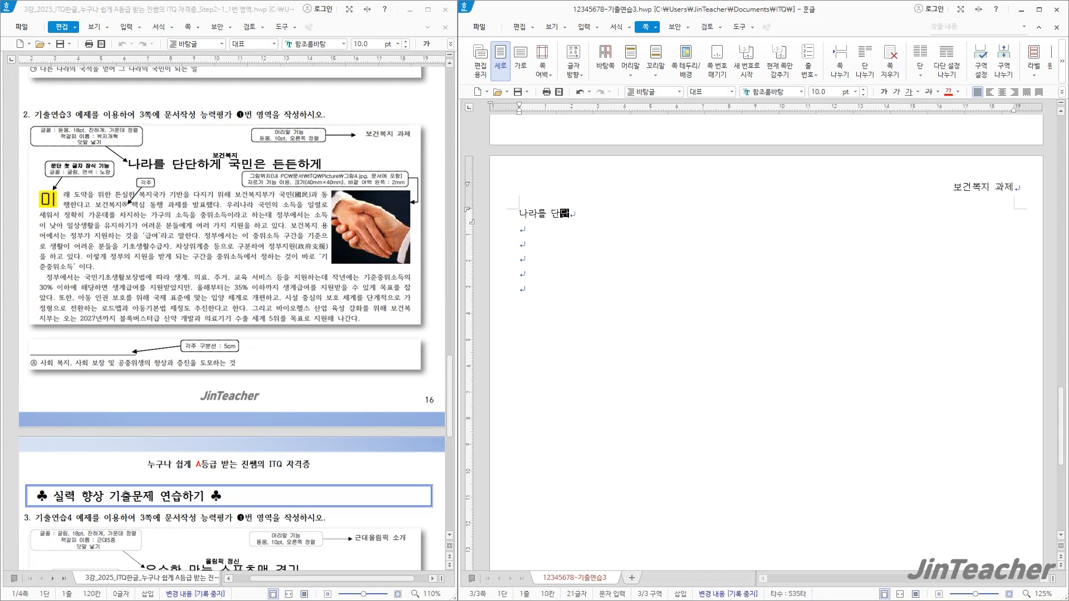
text(하게 국민으ㄴ 든든하게)
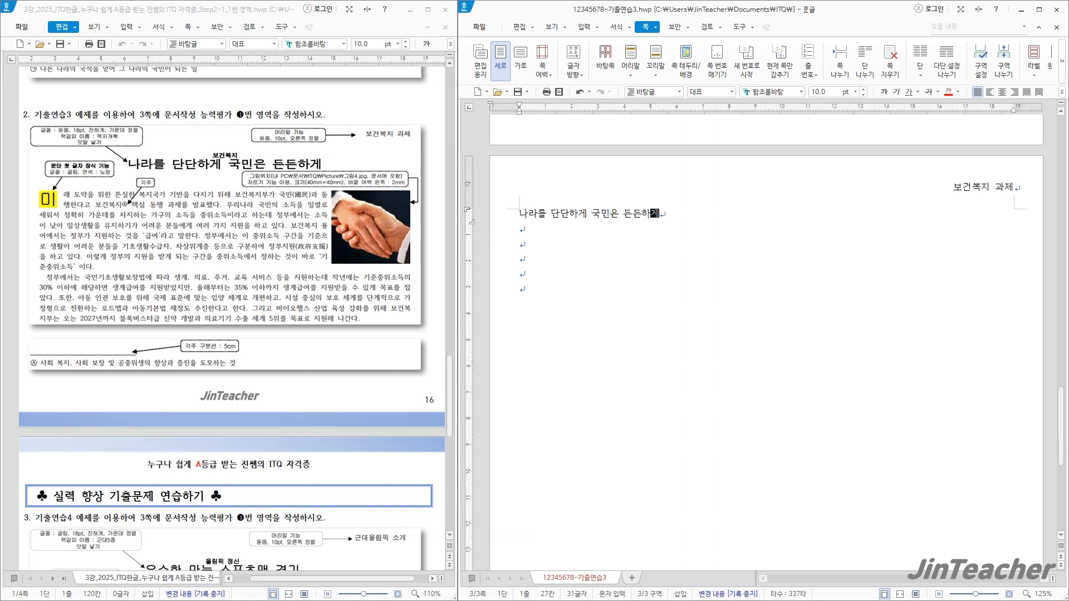
Format the title line 나라를 단단하게 국민은 든든하게 as 돋움, 18 pt, bold and centred
drag(683, 219, 492, 228)
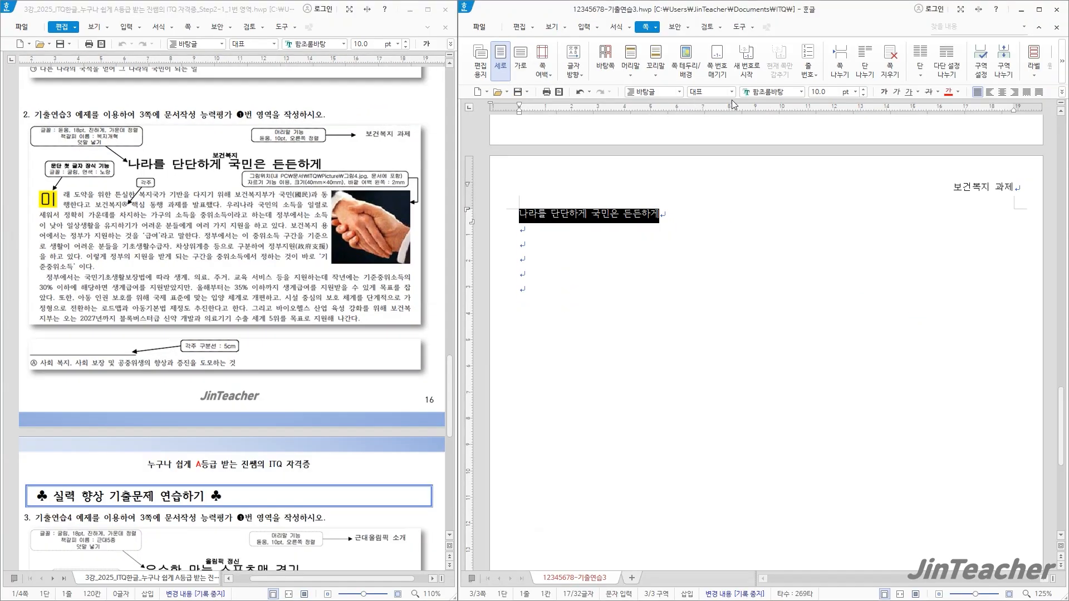
click(767, 94)
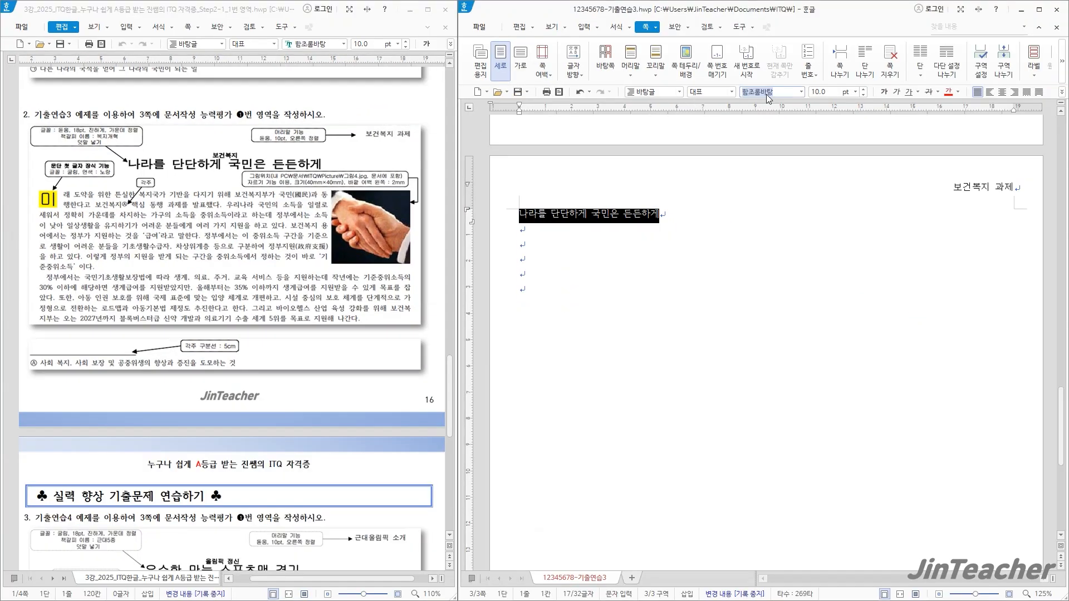
text(돋움)
key(Return)
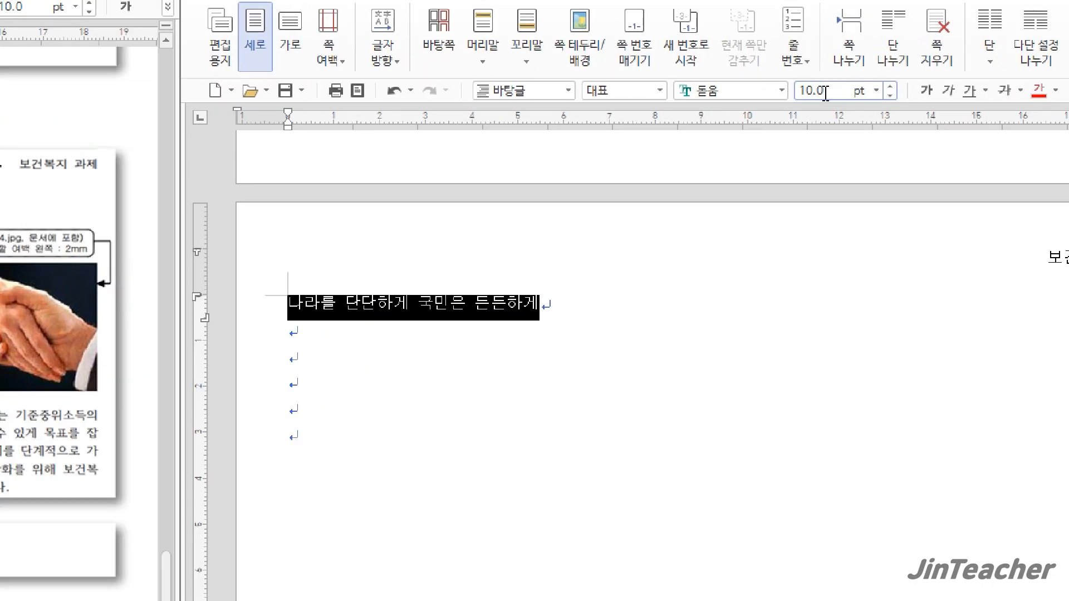
click(822, 94)
text(18)
key(Return)
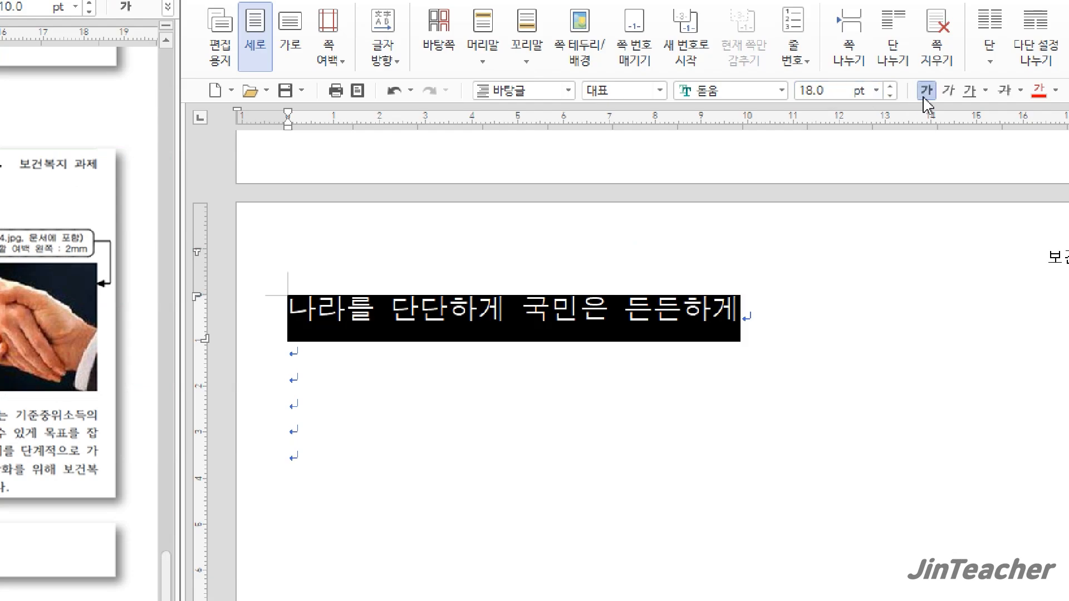
click(926, 91)
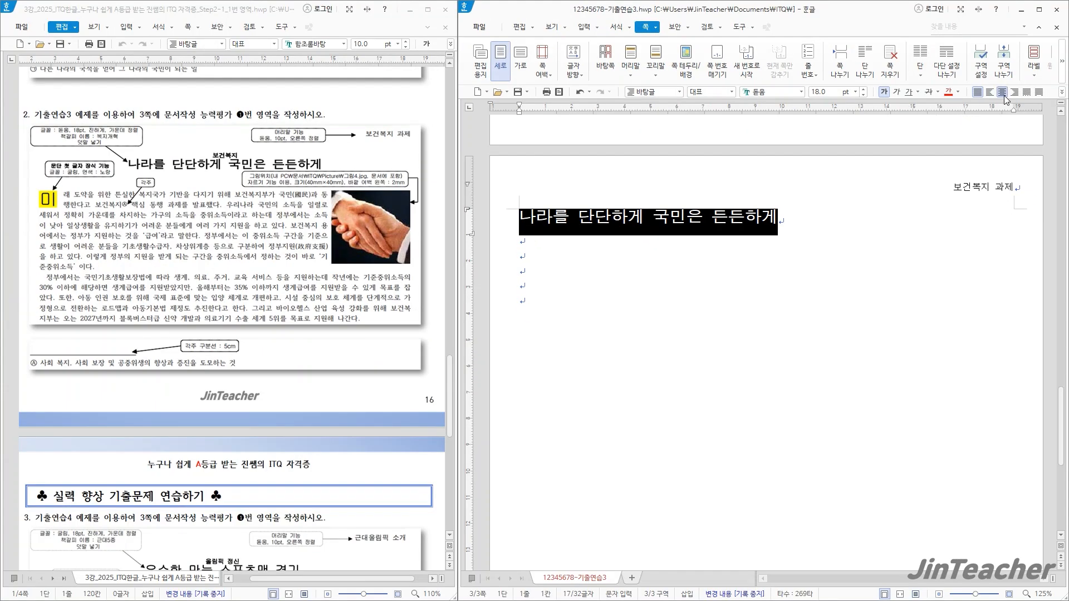
click(1003, 93)
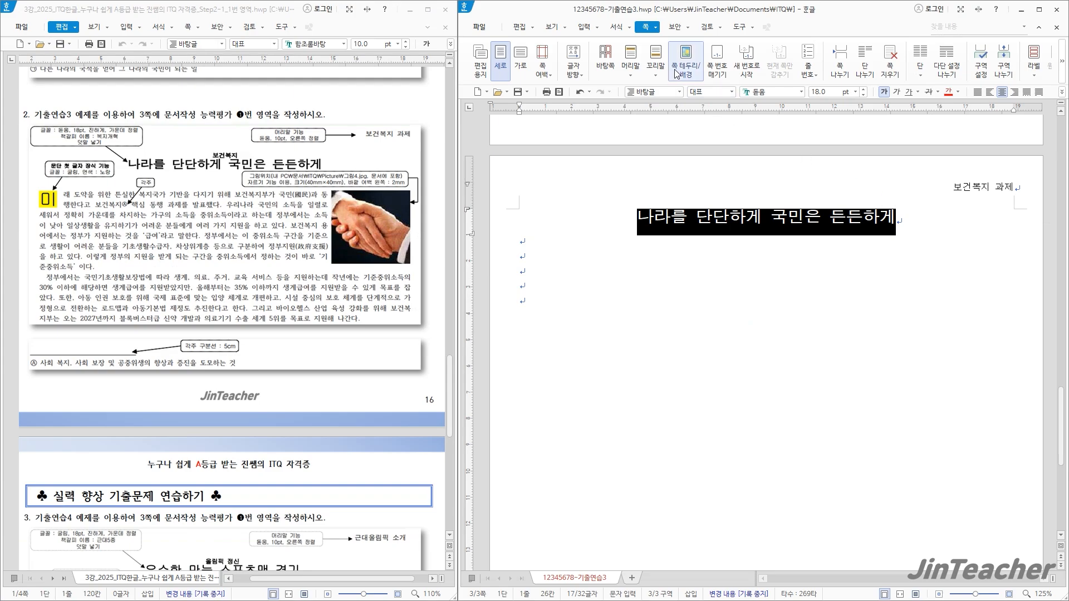
Add the ruby text (덧말) 보건복지 above the title
click(599, 27)
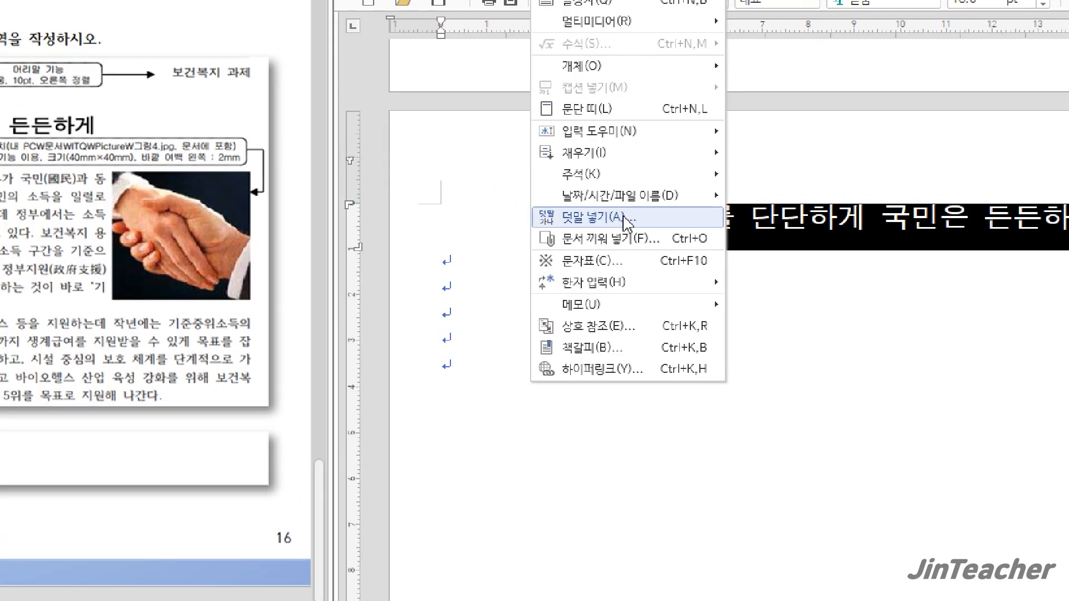
click(624, 219)
drag(717, 234, 483, 128)
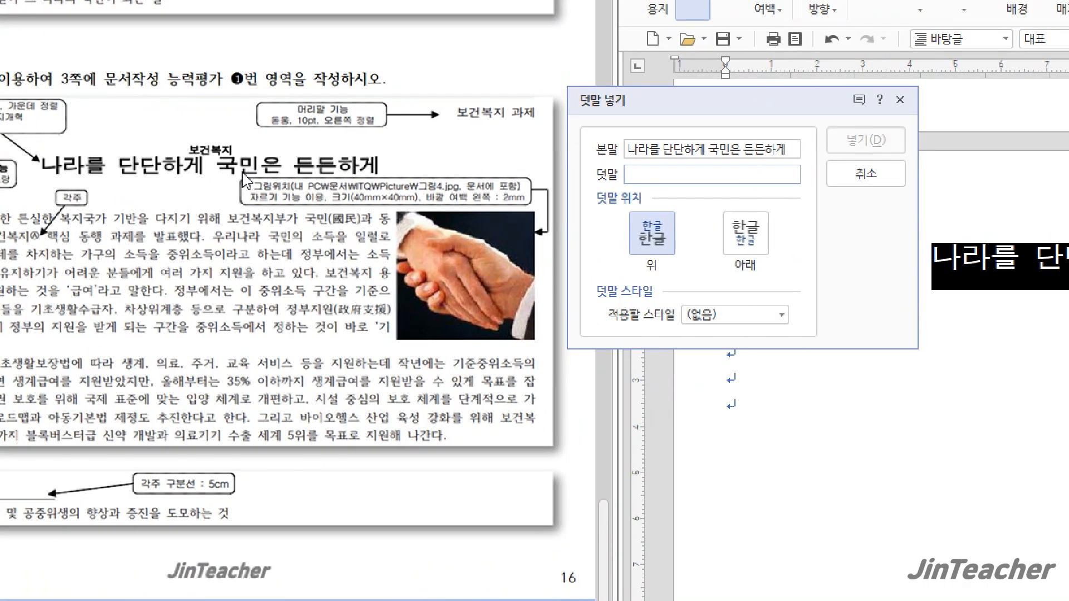
text(보건복ㅈ)
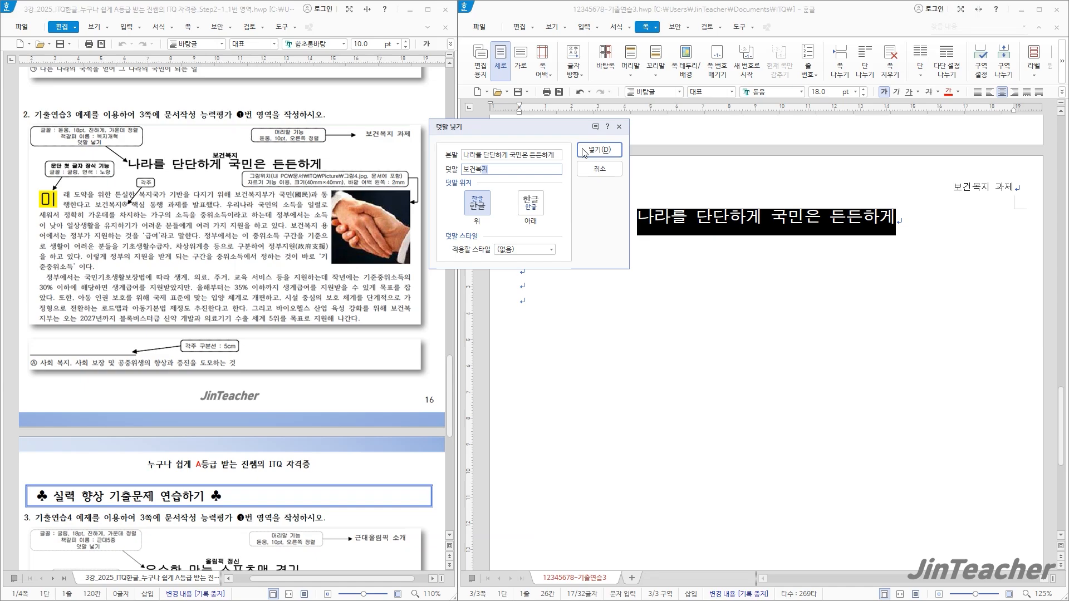
click(583, 151)
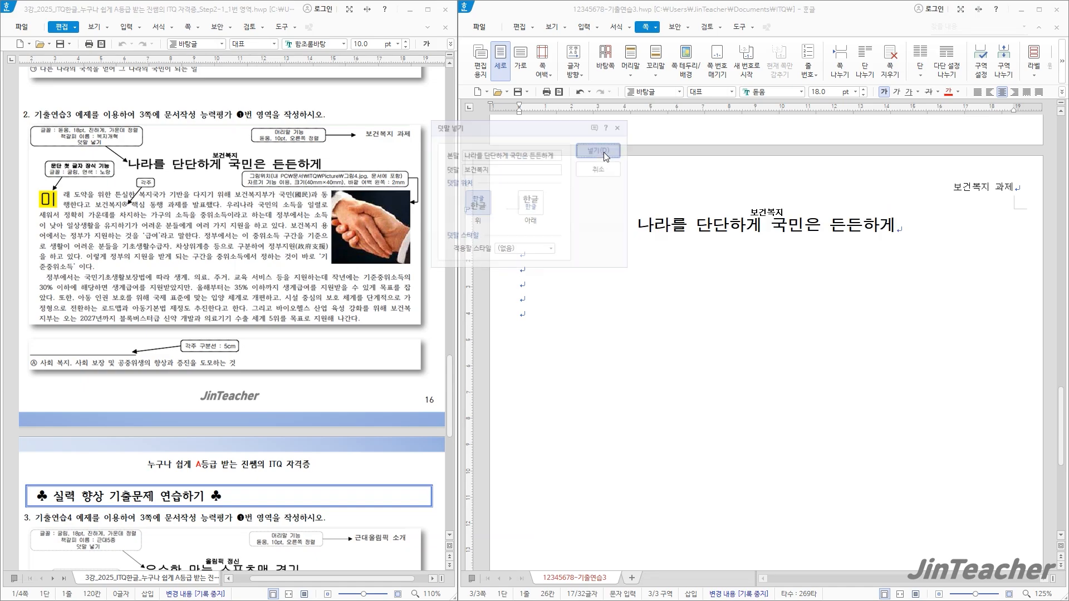
Insert a bookmark (책갈피) named 복지개혁 at the start of the title
click(635, 226)
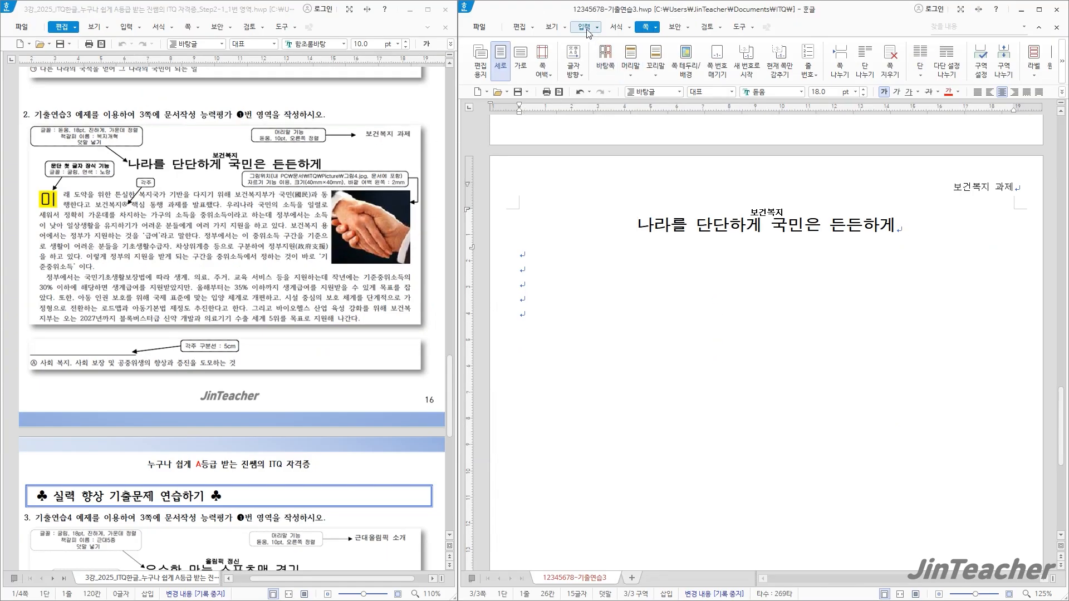
click(586, 31)
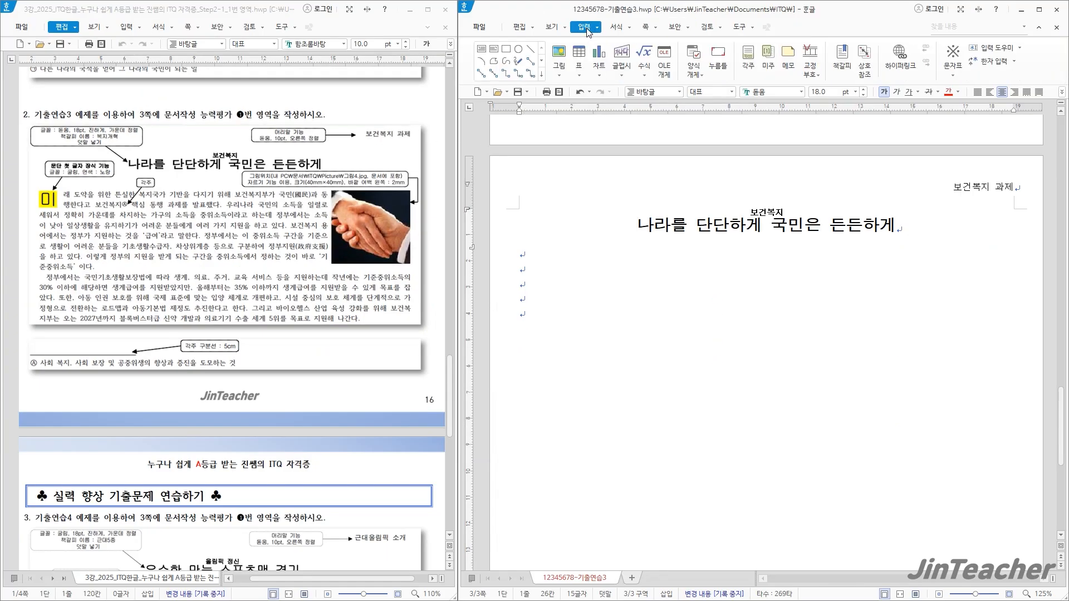
click(840, 62)
drag(730, 180, 576, 121)
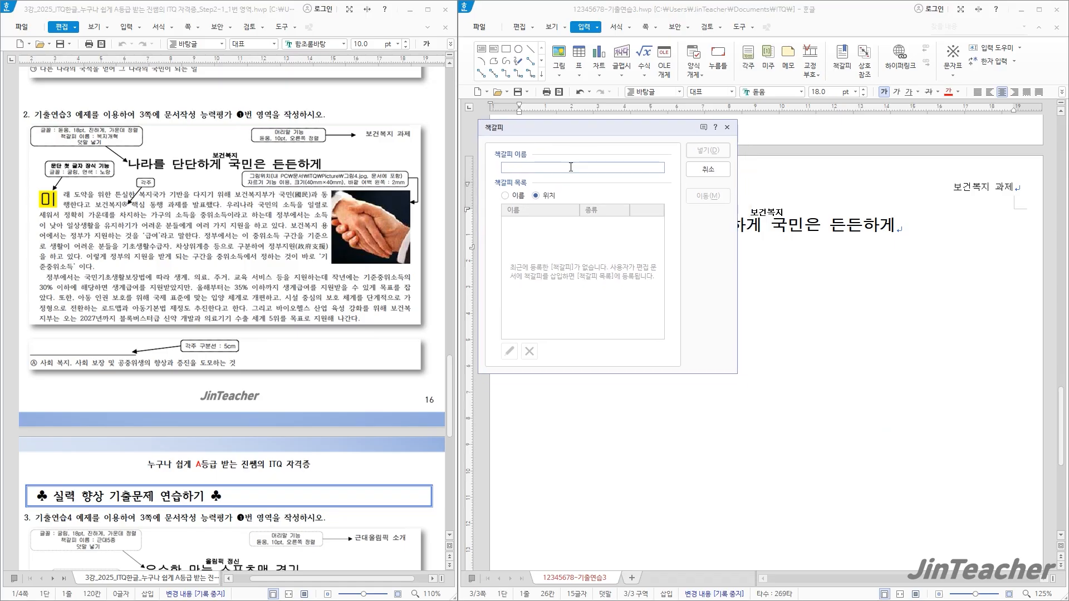
text(복지개)
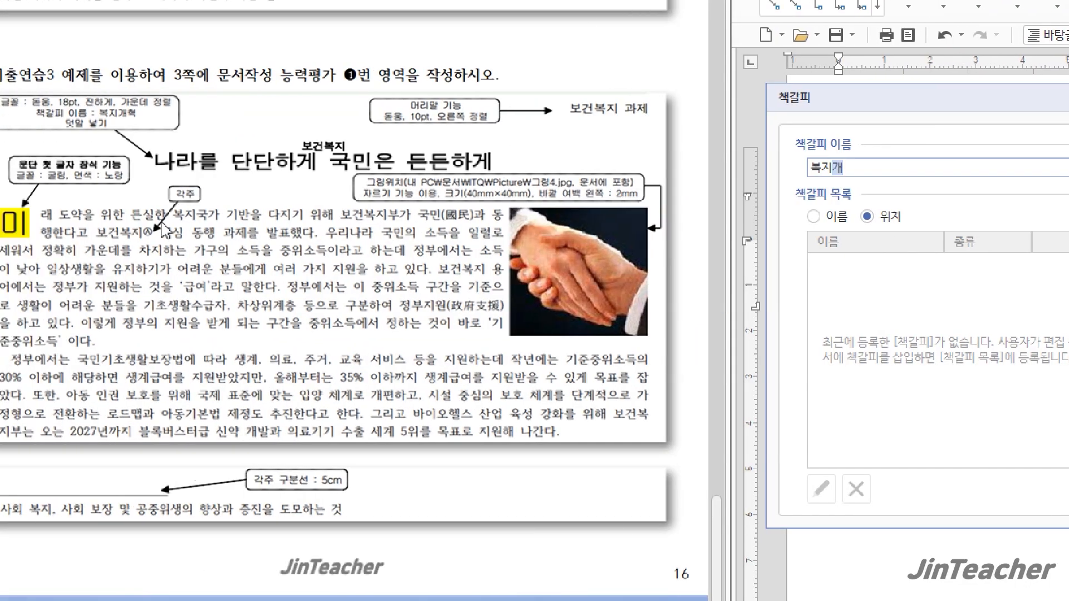
text(혀)
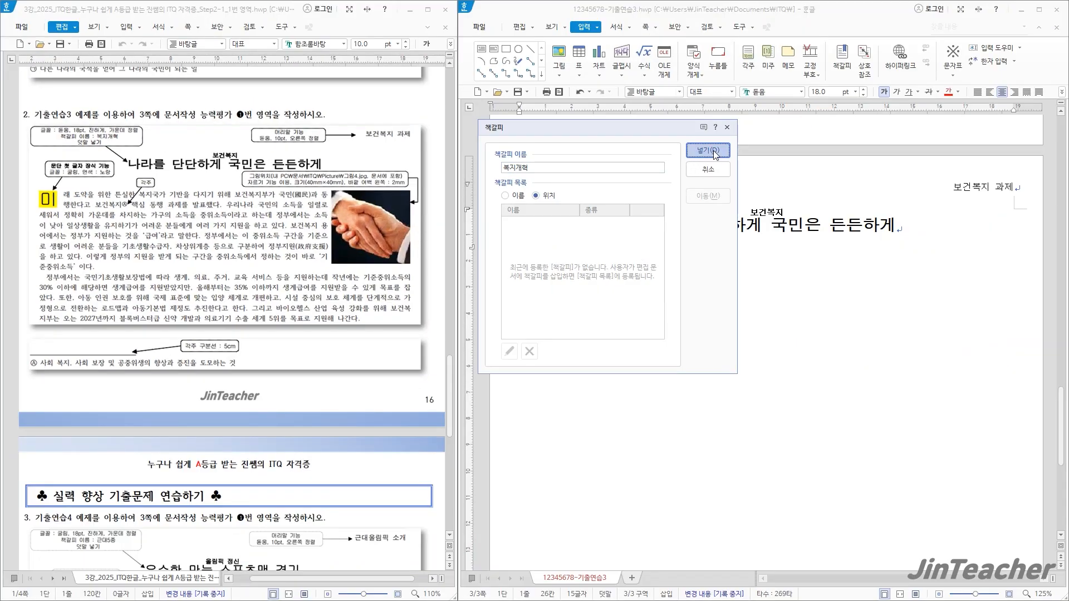
click(711, 149)
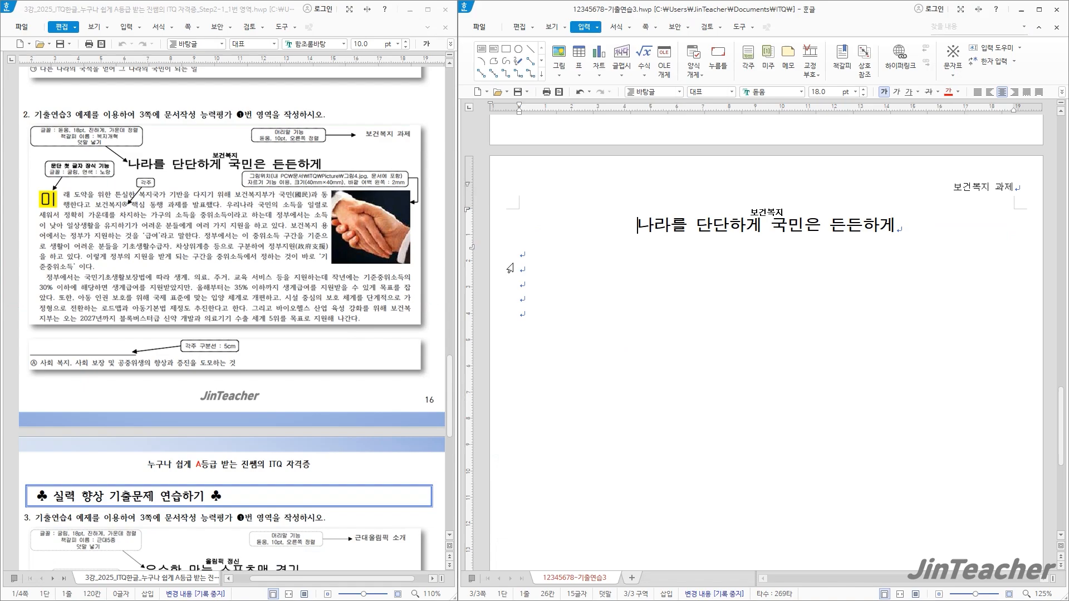
Paste the two copied body paragraphs, beginning 미래 도약을 위한, on the third line, leaving a blank line below the title
click(530, 275)
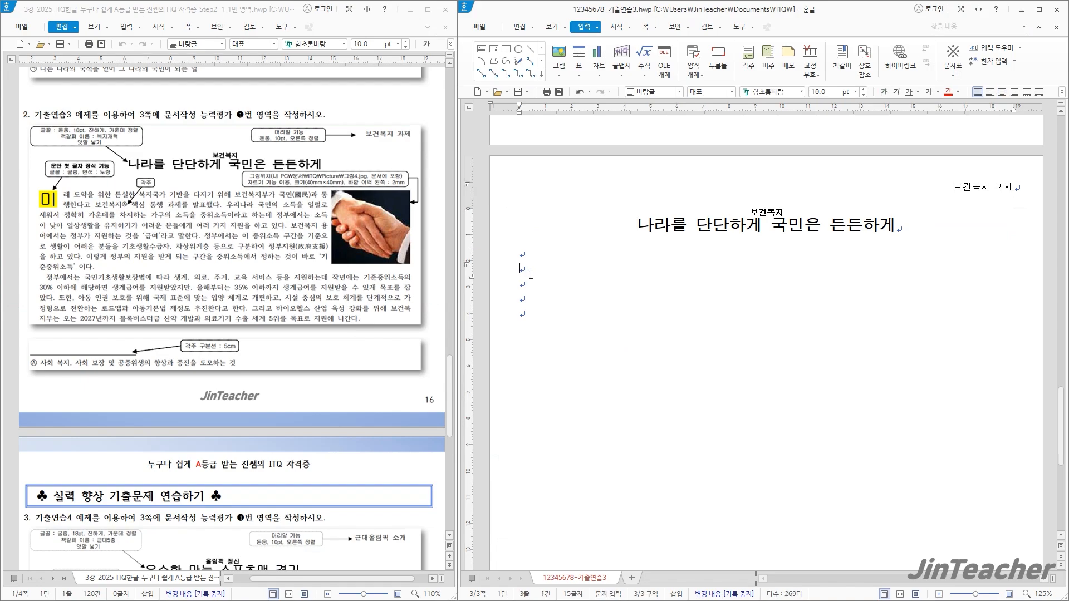
key(ctrl+v)
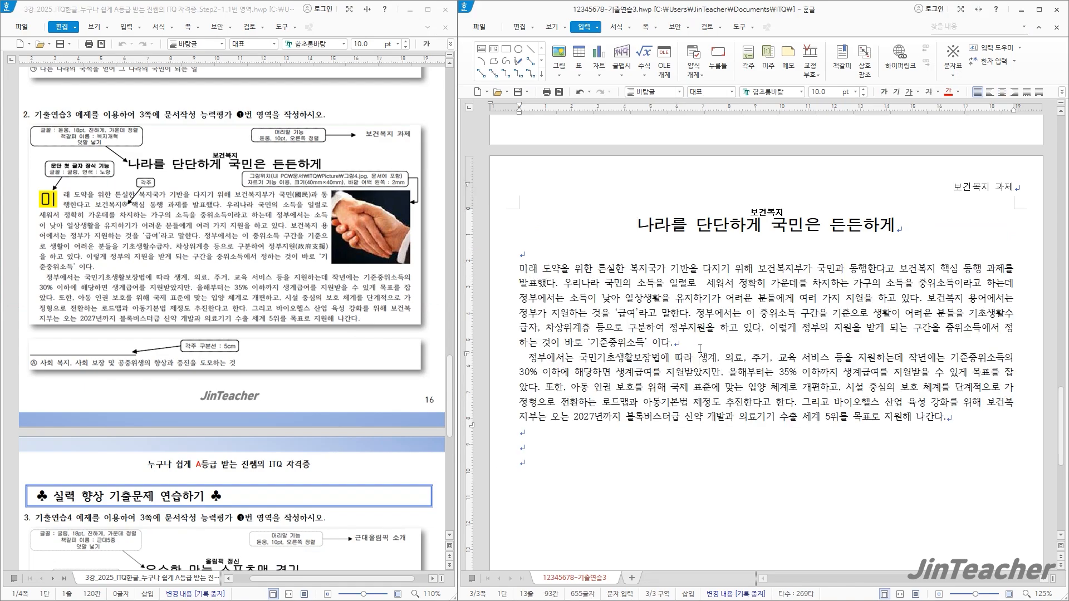
Decorate the first letter 미 of the first body paragraph as a two-line drop cap in 굴림 with a yellow fill
click(701, 346)
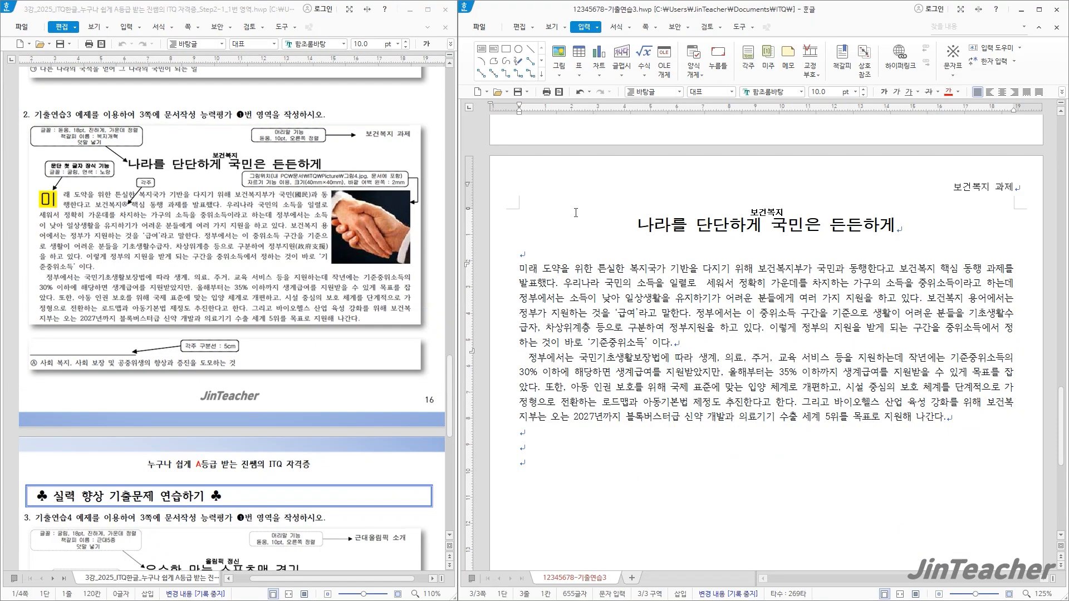
click(616, 28)
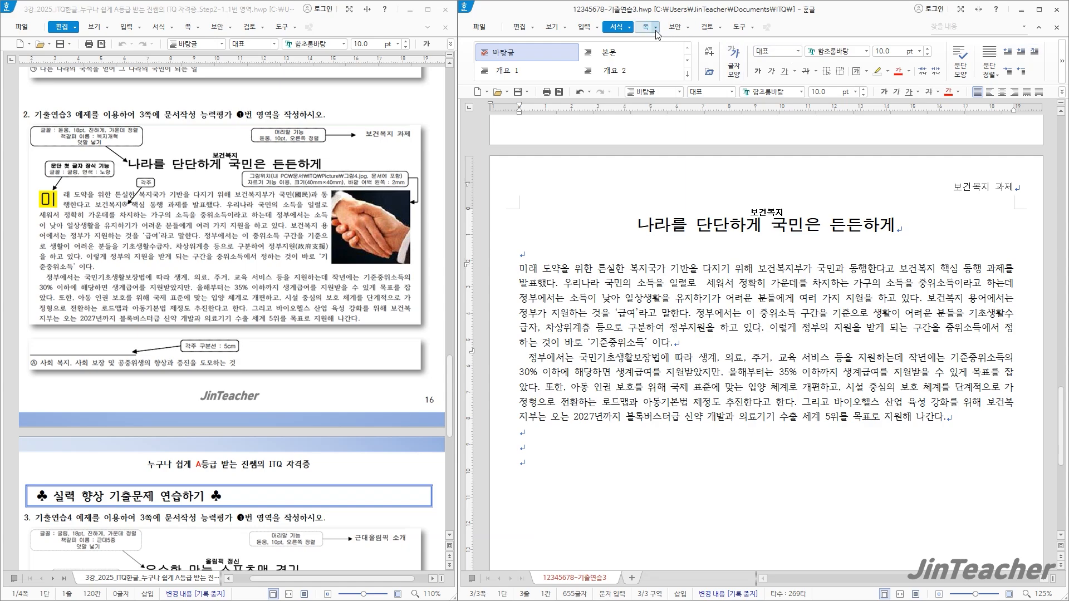
click(629, 28)
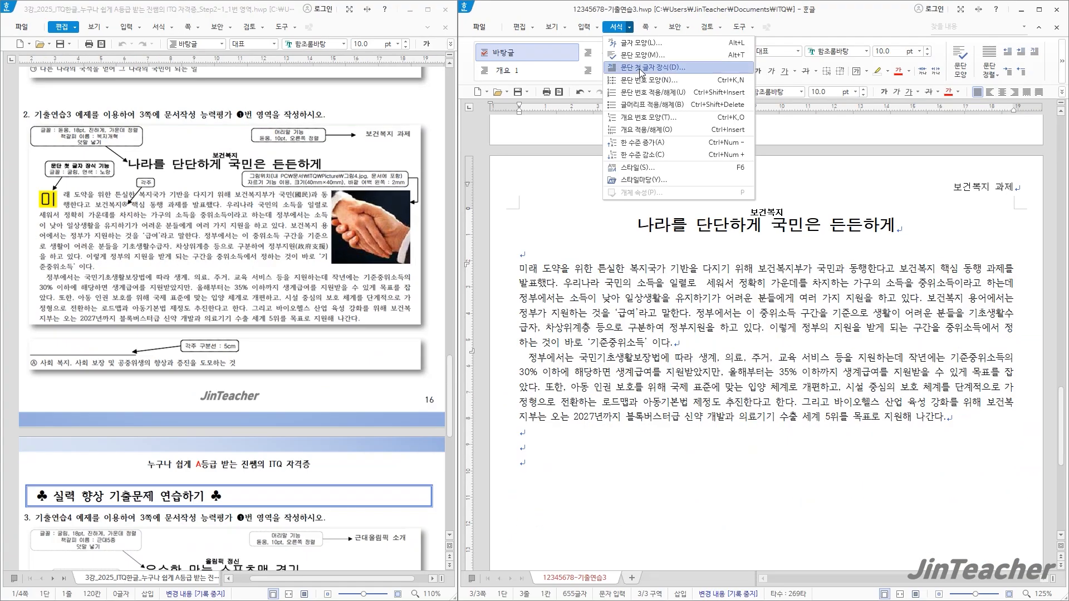
click(641, 79)
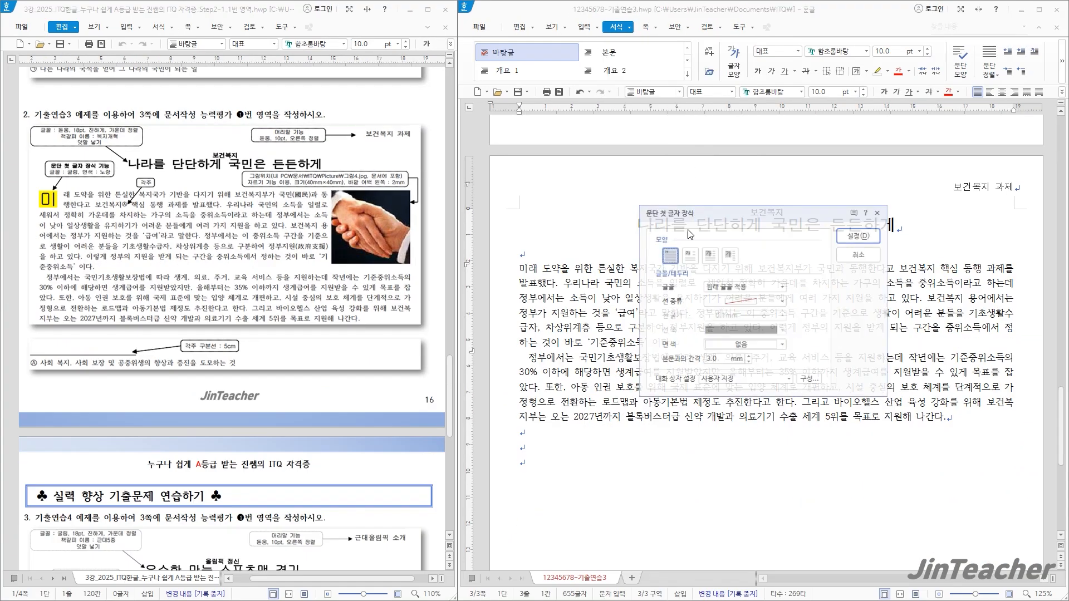
drag(710, 215, 562, 155)
click(542, 194)
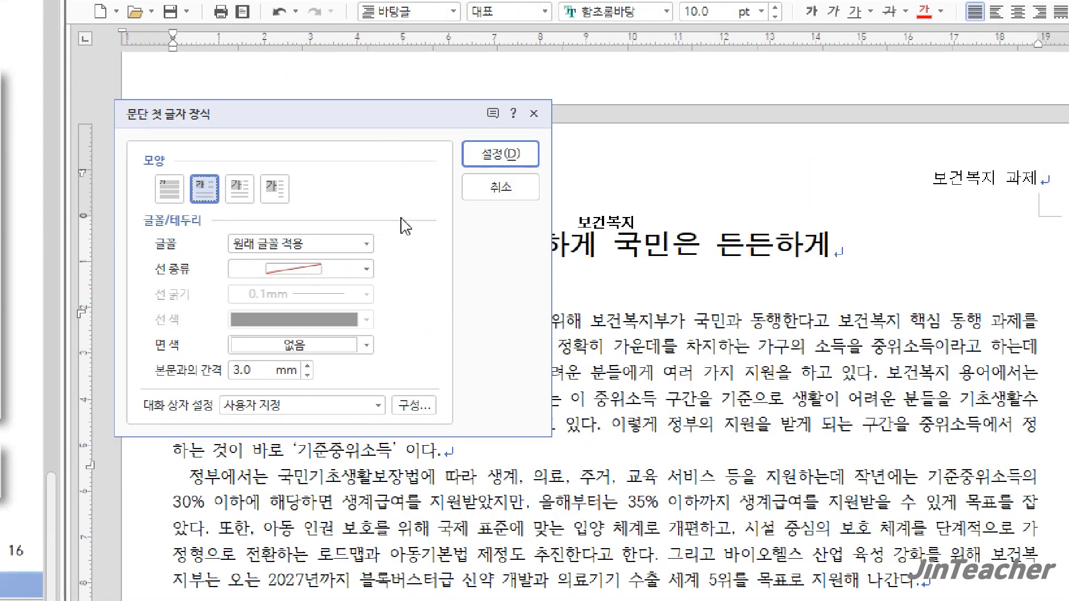
click(321, 244)
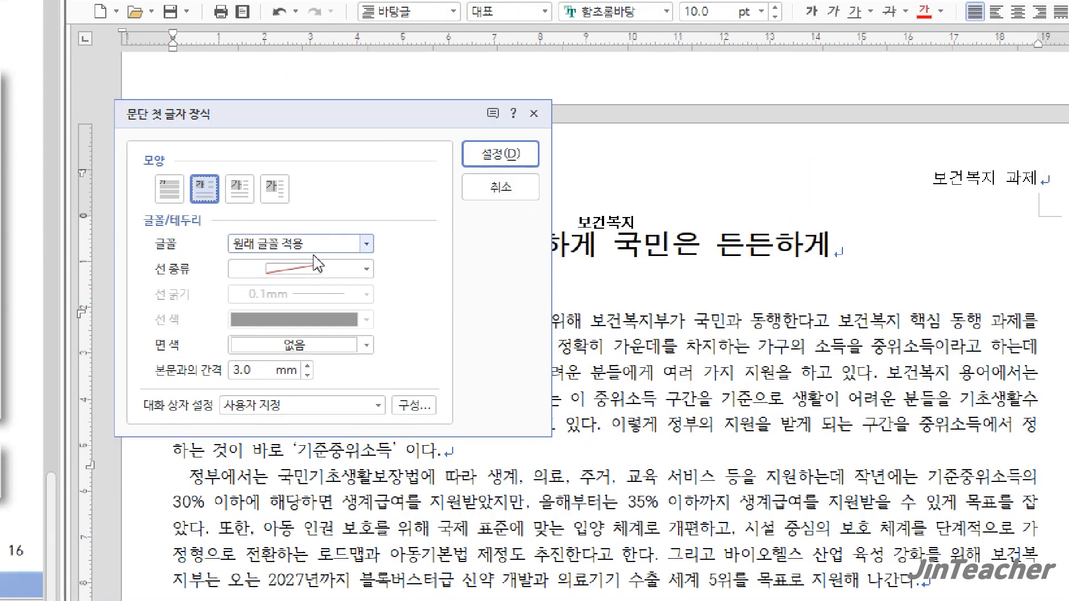
click(300, 396)
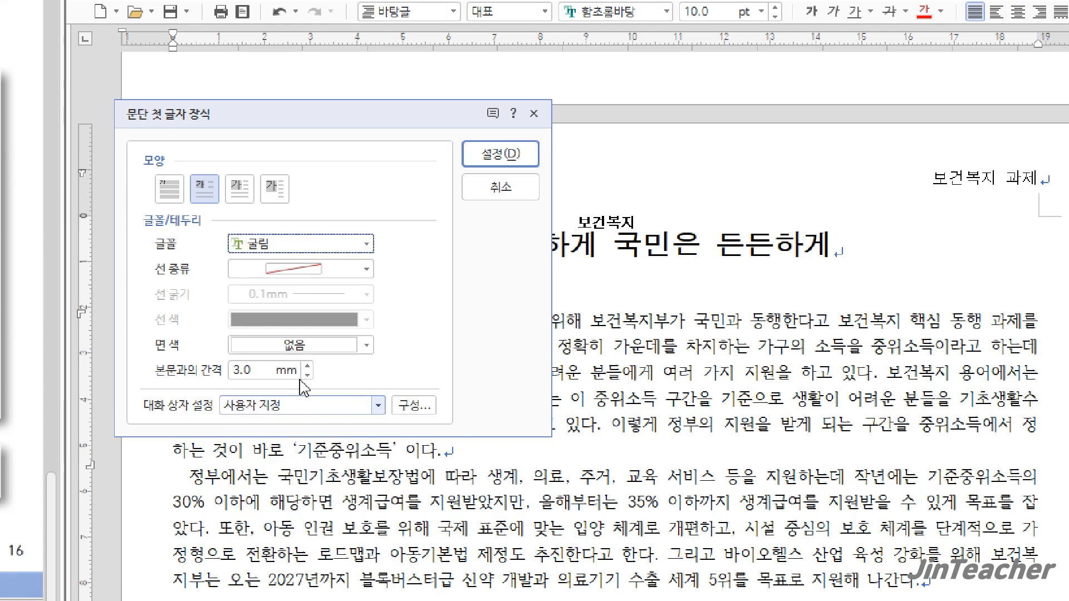
click(307, 345)
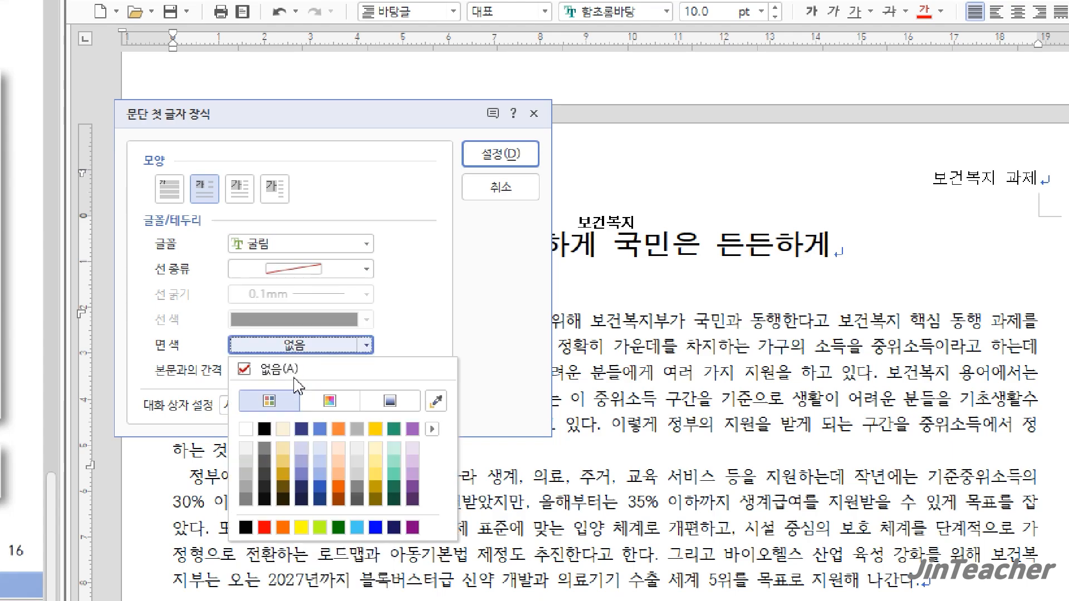
click(301, 527)
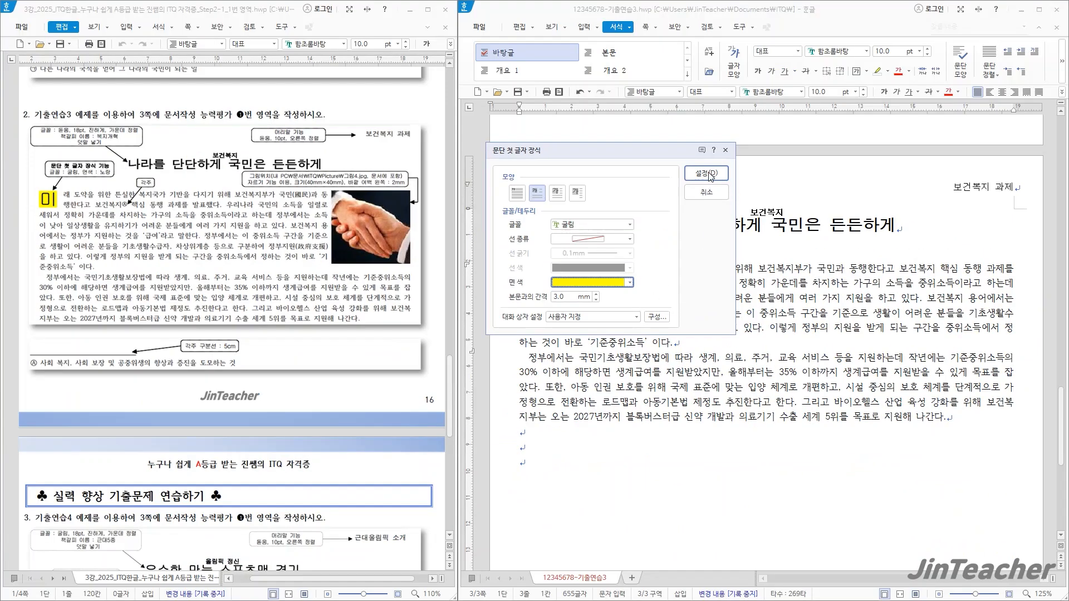
click(706, 173)
click(732, 343)
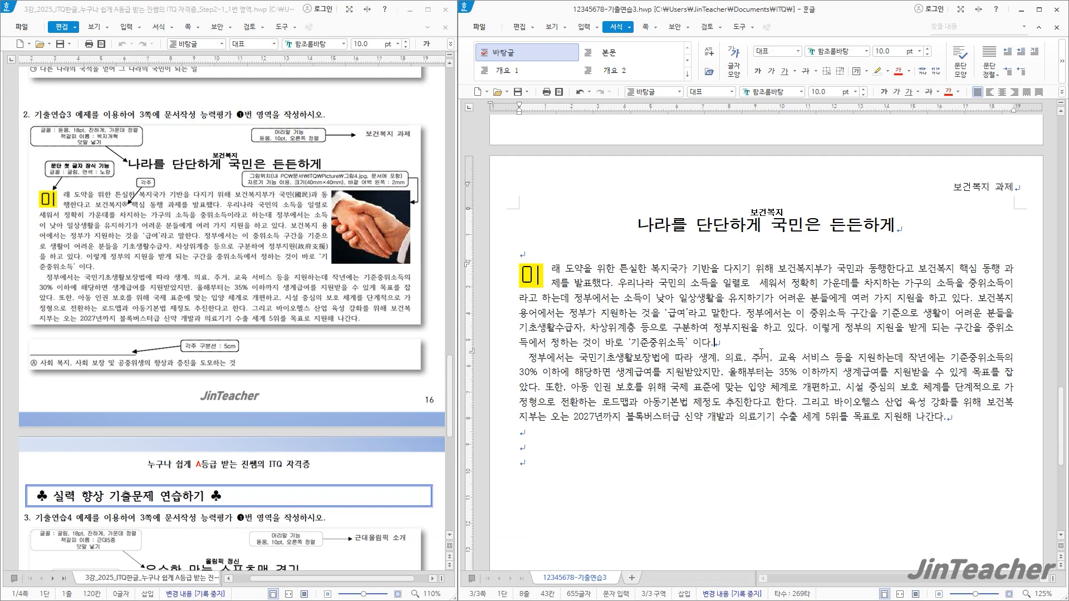
Convert 국민 in the first line of the body text to Hanja in the 한글(漢字) format, giving 국민(國民)
drag(855, 273, 838, 272)
key(F9)
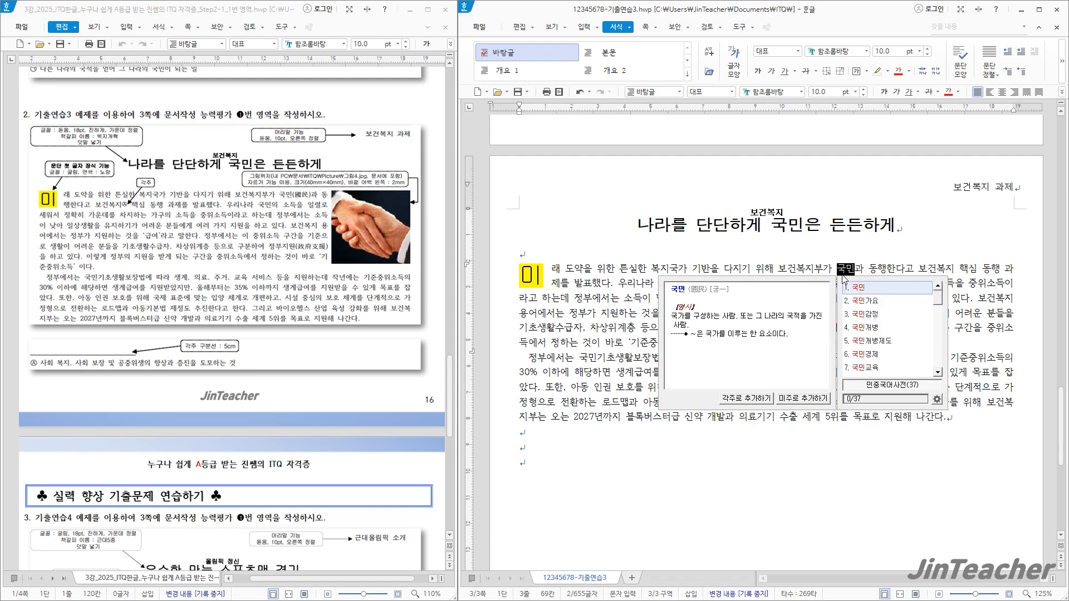
key(F9)
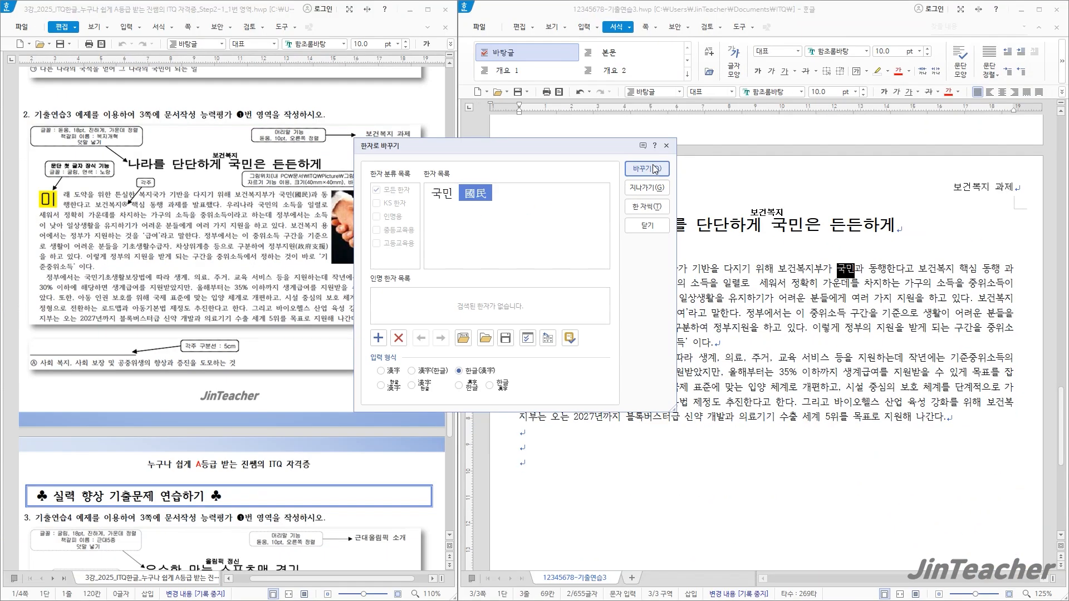
click(791, 137)
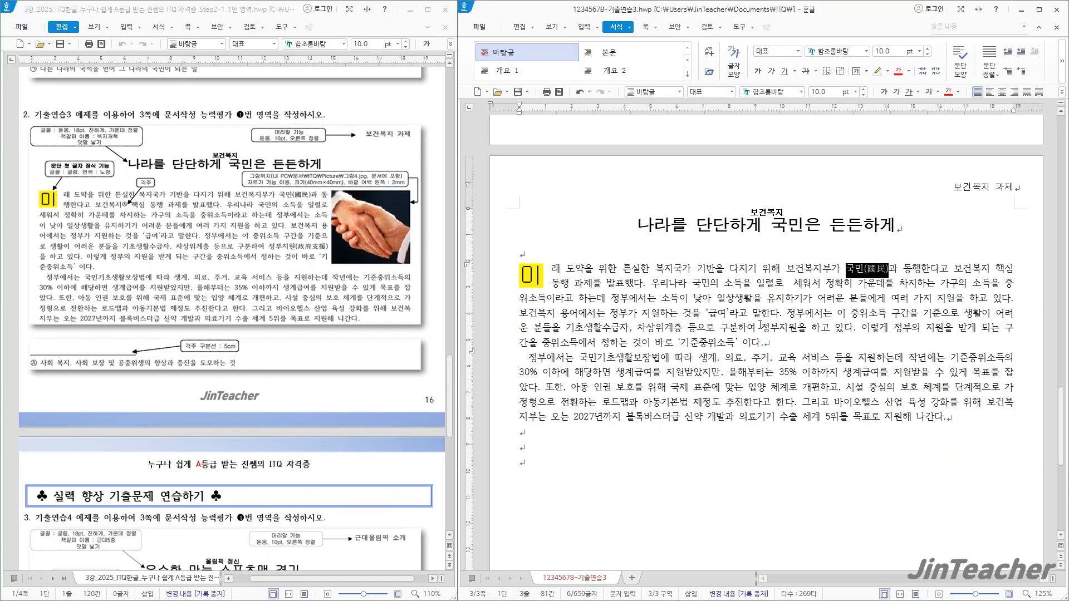
Convert 정부지원 in the first body paragraph to Hanja in the 한글(漢字) format, giving 정부지원(政府支援)
drag(760, 327, 797, 329)
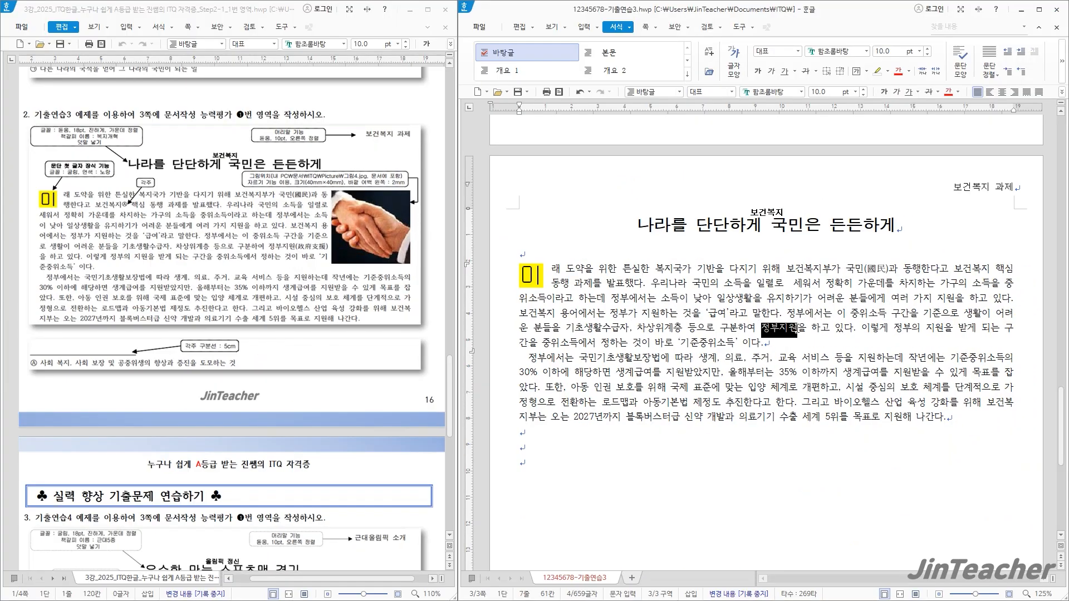
key(F9)
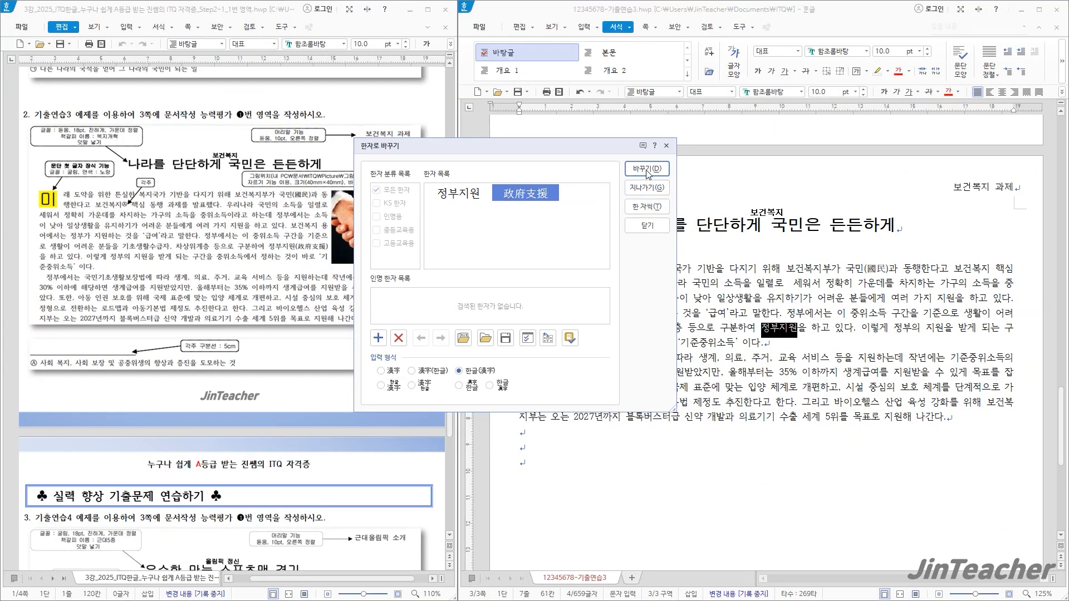
click(653, 162)
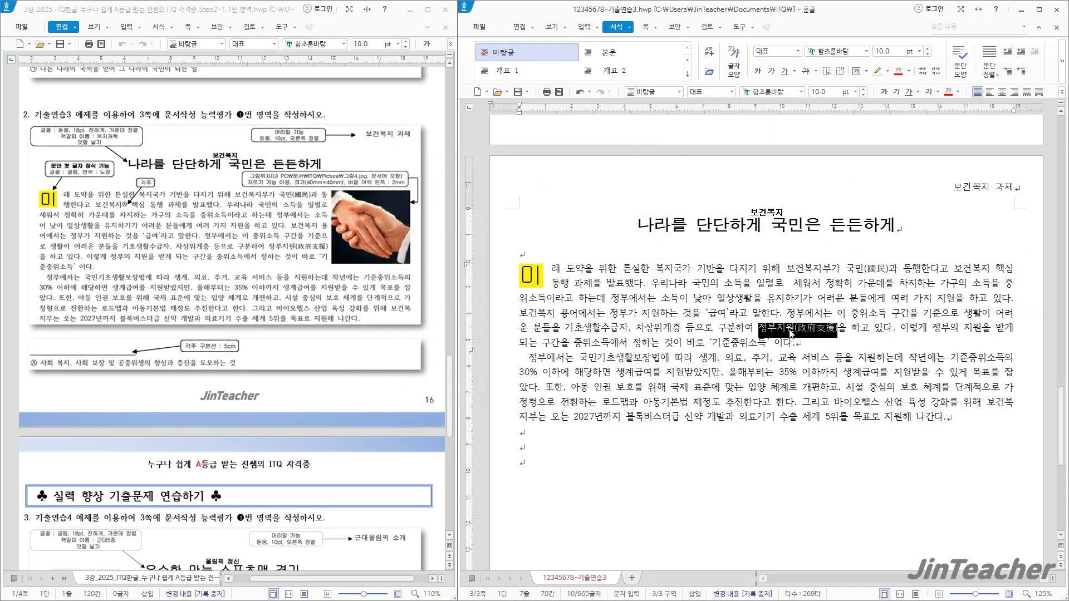
click(810, 342)
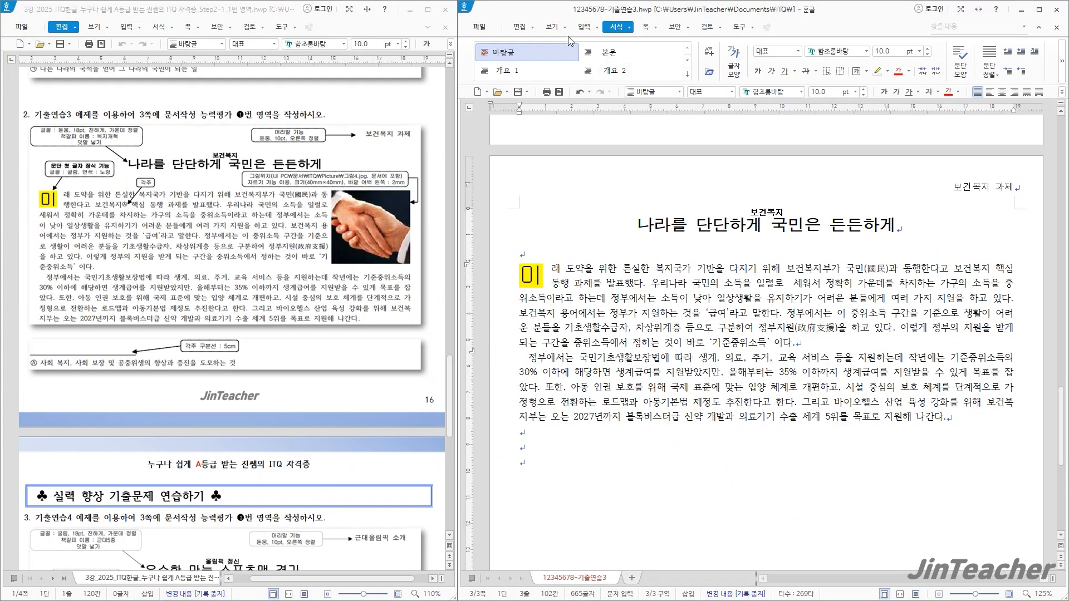
Insert a footnote (각주) after 보건복지 before 핵심 and paste the text 사회 복지, 사회 보장 및 공중위생의 향상과 증진을 도모하는 것
click(580, 28)
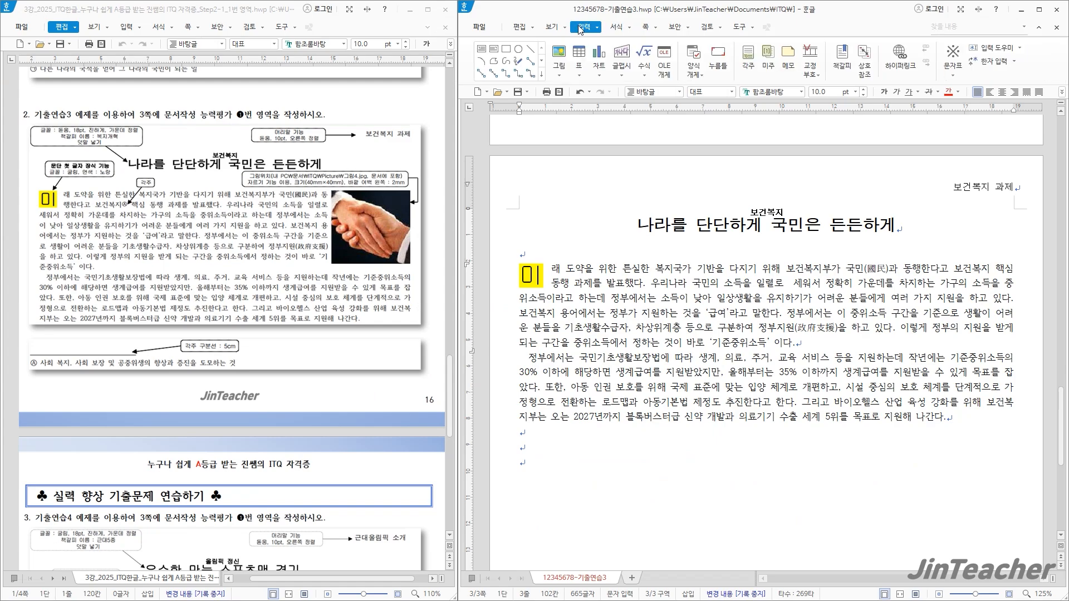
click(748, 58)
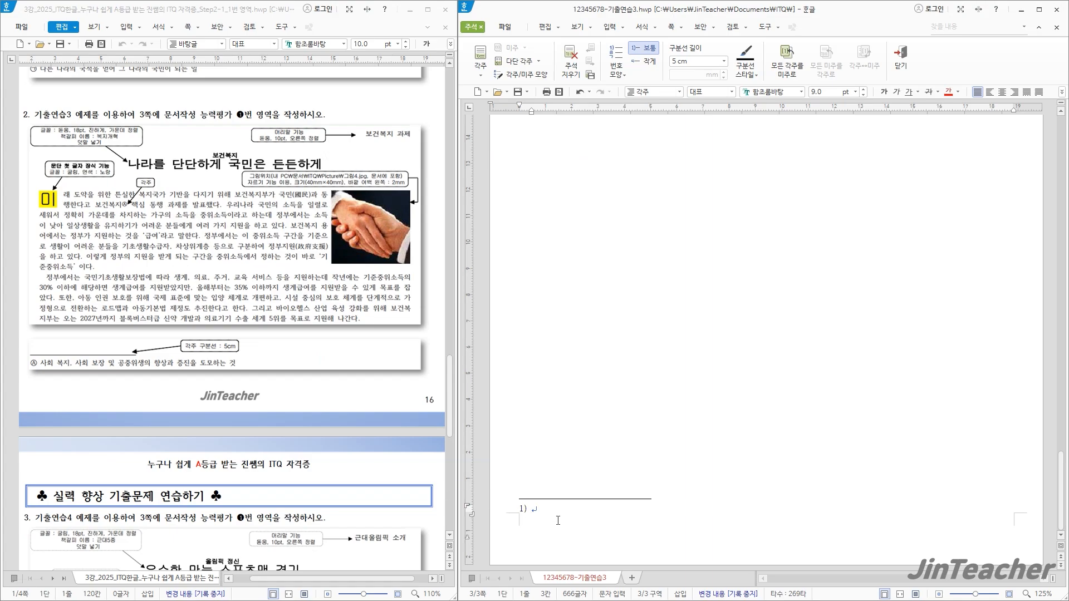
text(사회 복지, 사회 보장 및 공중위생의 향상과 증진을 도모하는 것)
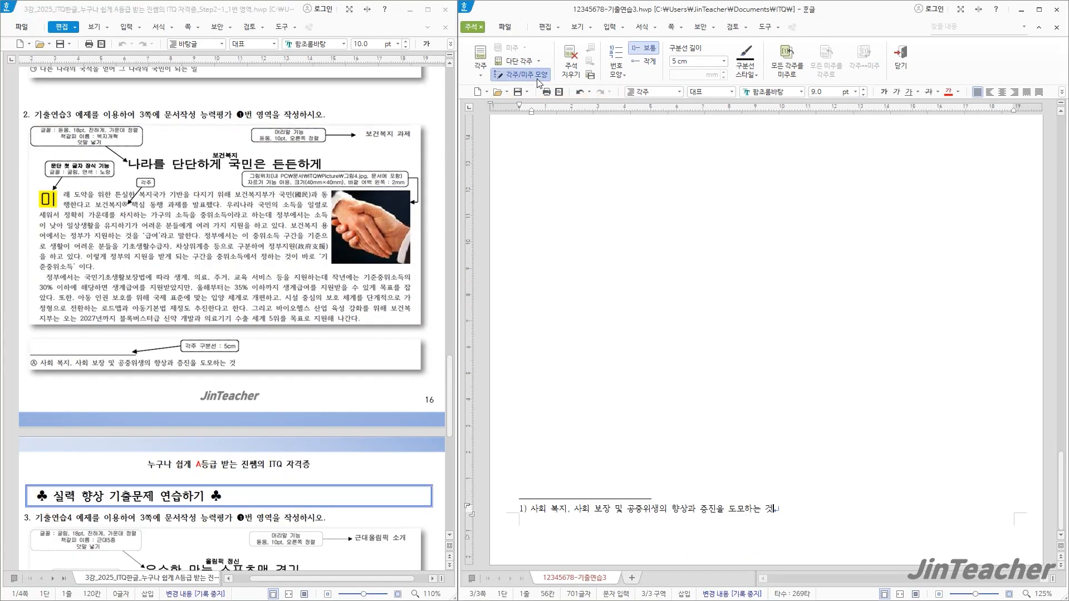
Change the footnote's number format to Ⓐ,Ⓑ,Ⓒ, keeping the 5 cm separator line
click(538, 80)
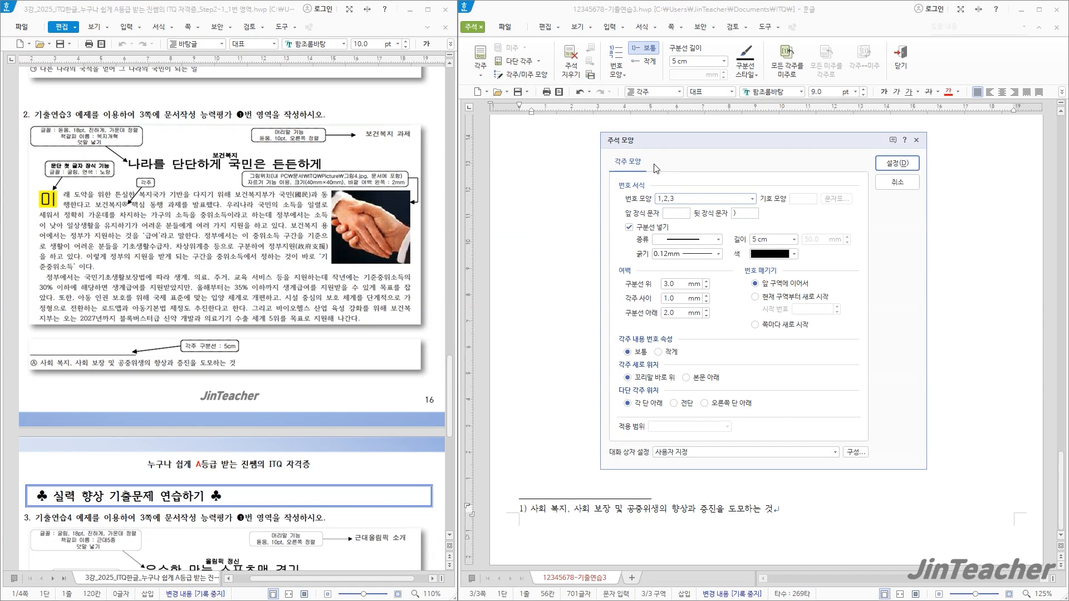
click(703, 198)
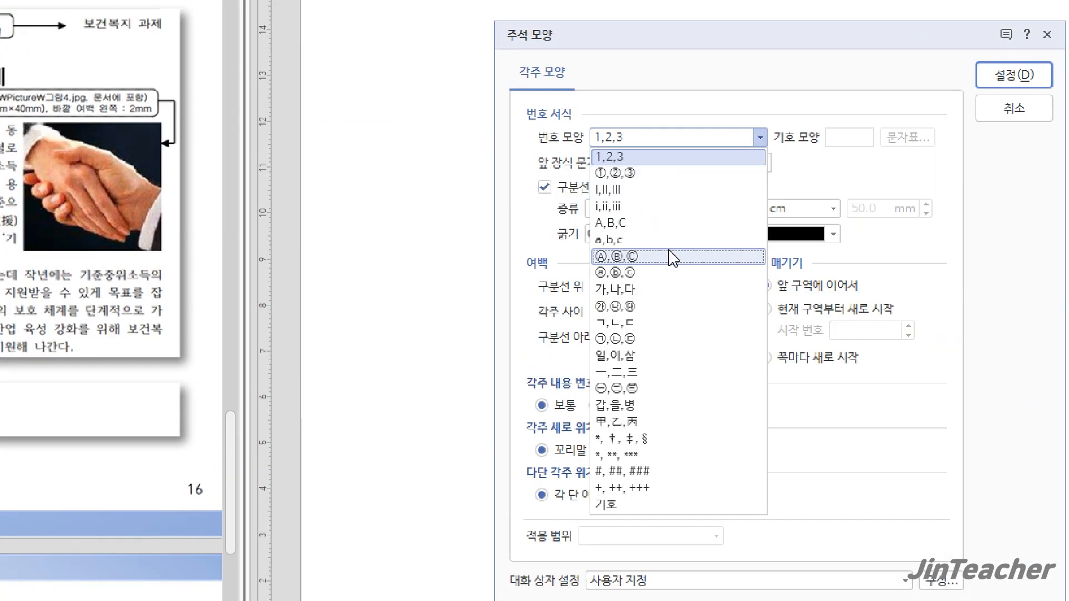
click(673, 257)
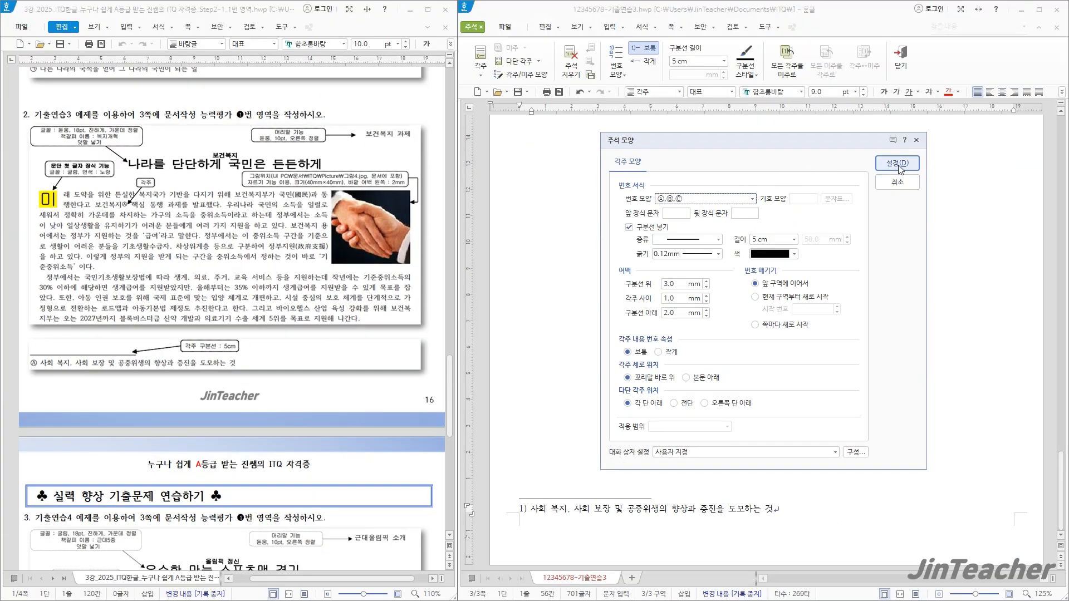
click(898, 164)
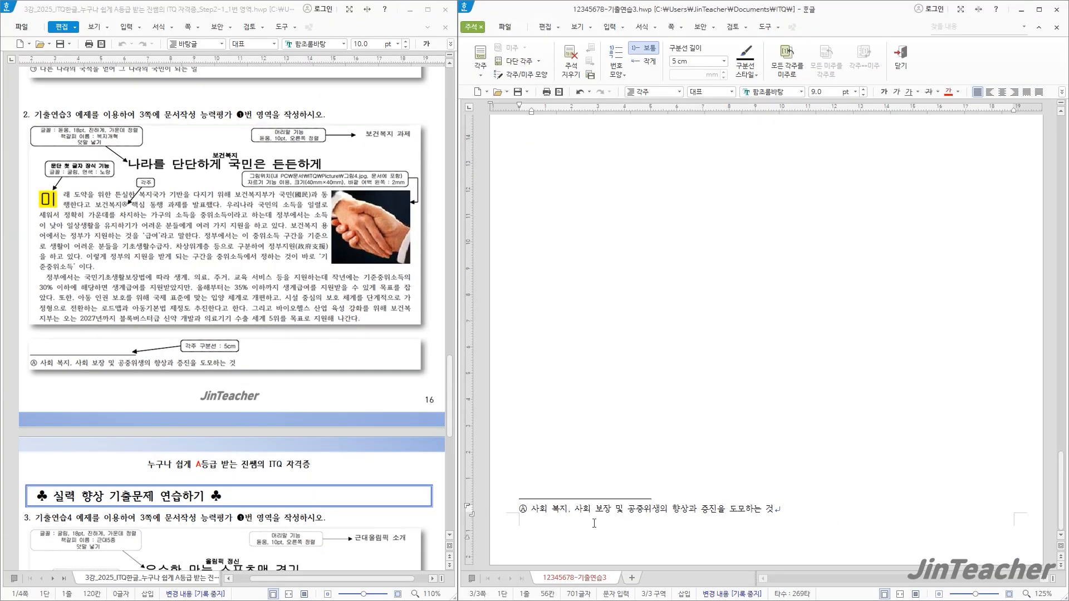
Insert the picture 그림4 from the ITQ Picture folder over the body text, about 78 × 101 mm
scroll(830, 394, up, 10)
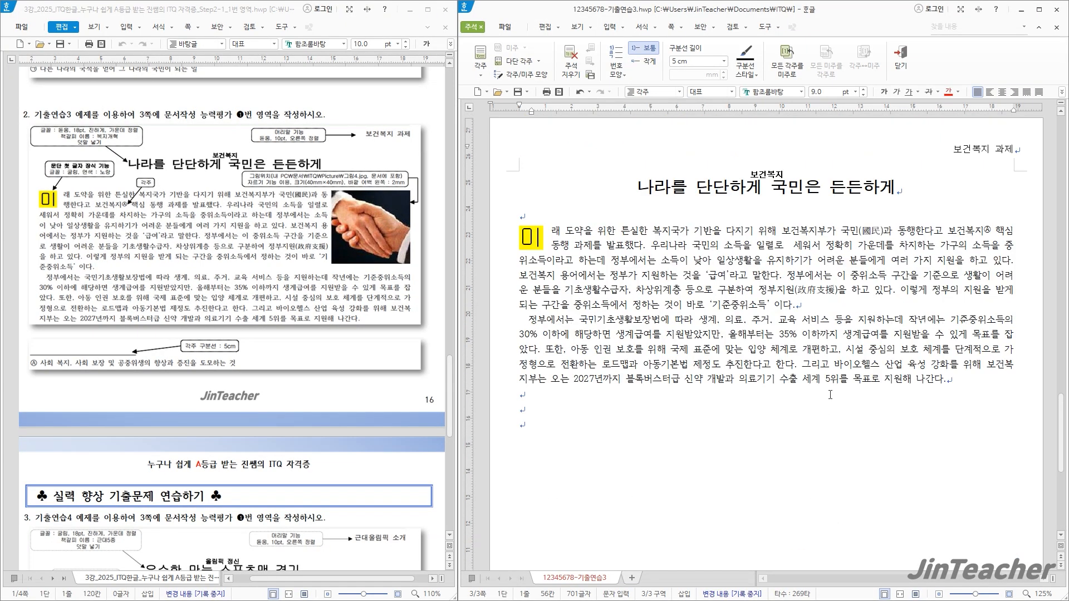
click(796, 305)
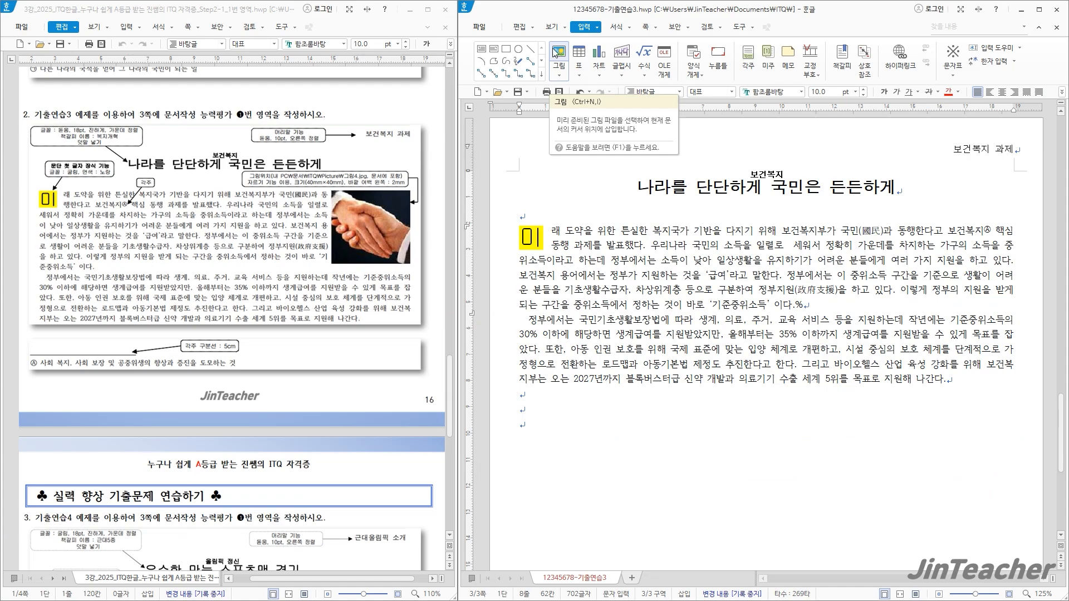
key(BackSpace)
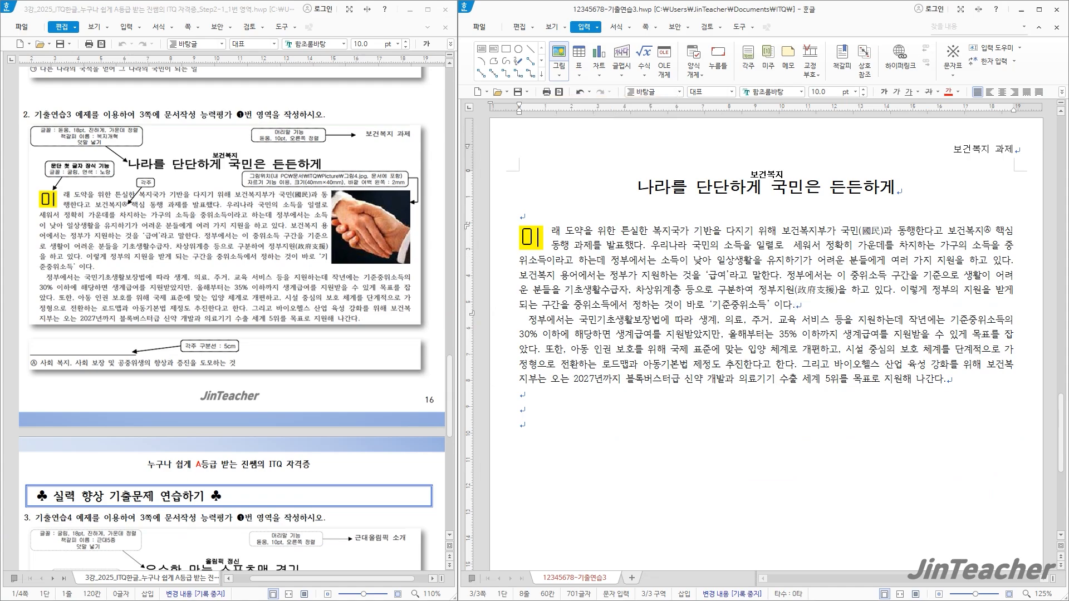
click(559, 57)
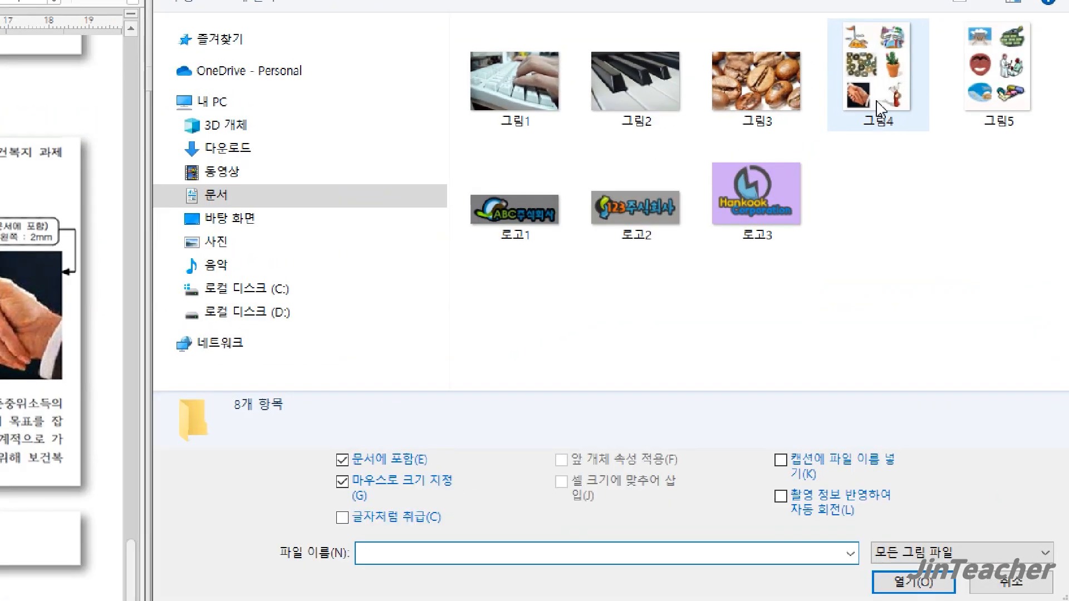
click(878, 107)
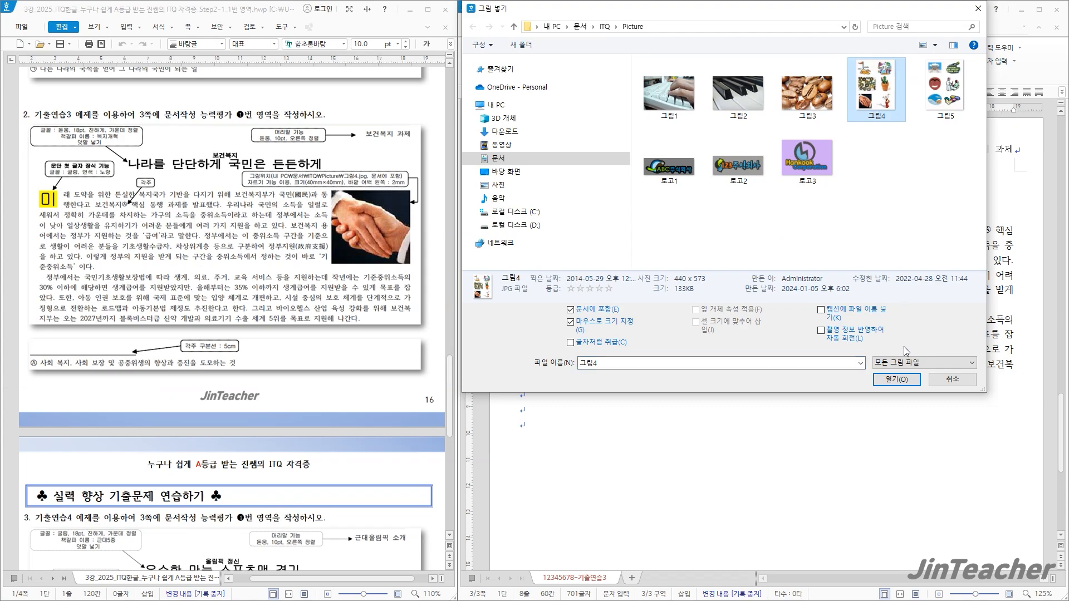
click(897, 379)
drag(624, 268, 828, 533)
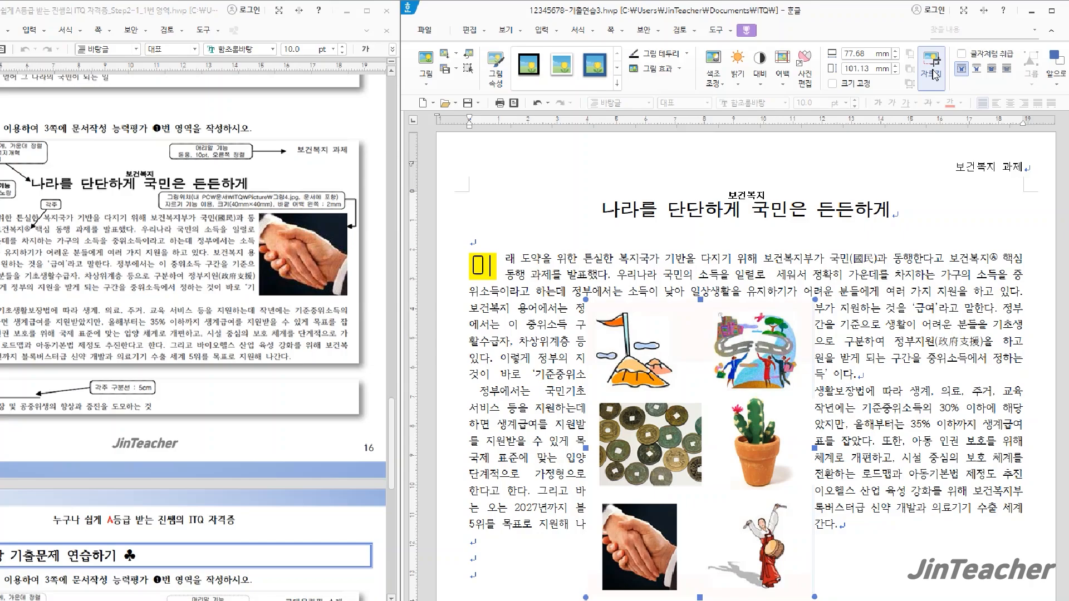
Crop the inserted picture to just the handshake photo, about 26 × 29 mm
click(932, 57)
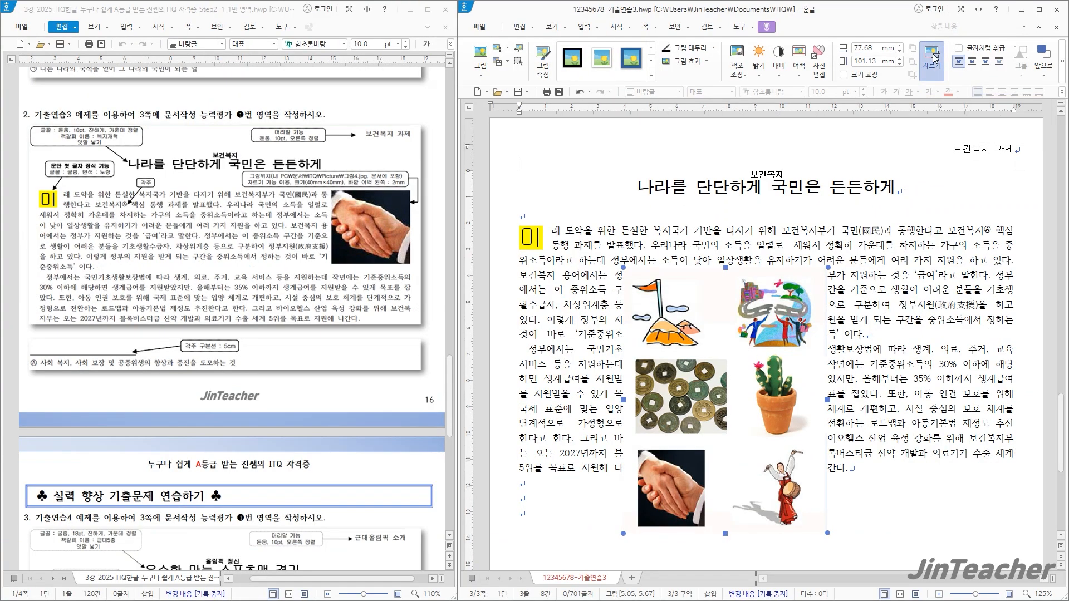
drag(825, 274, 706, 451)
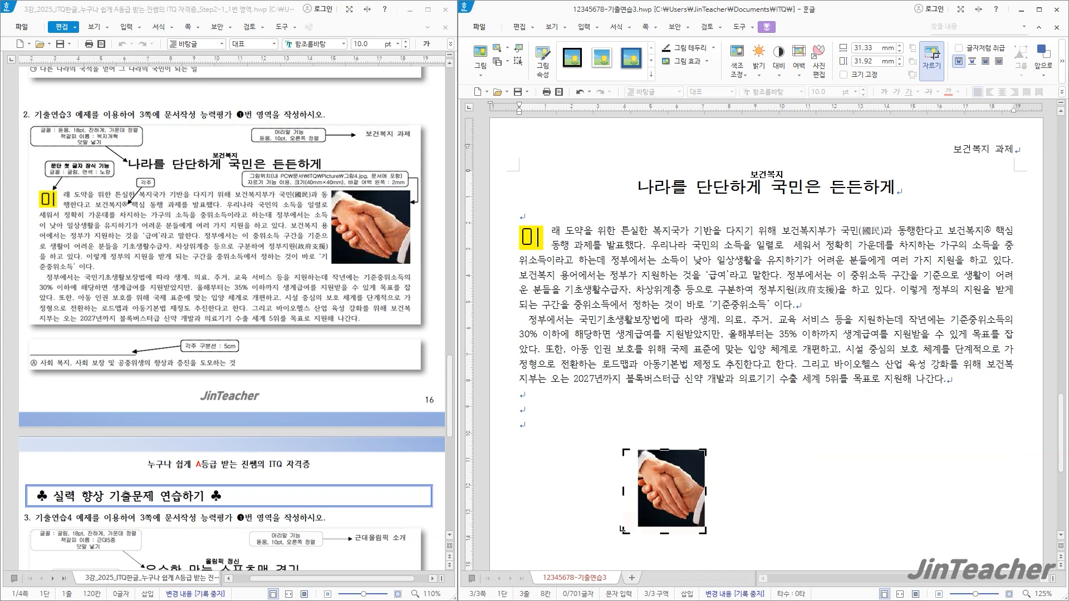
drag(625, 532, 636, 526)
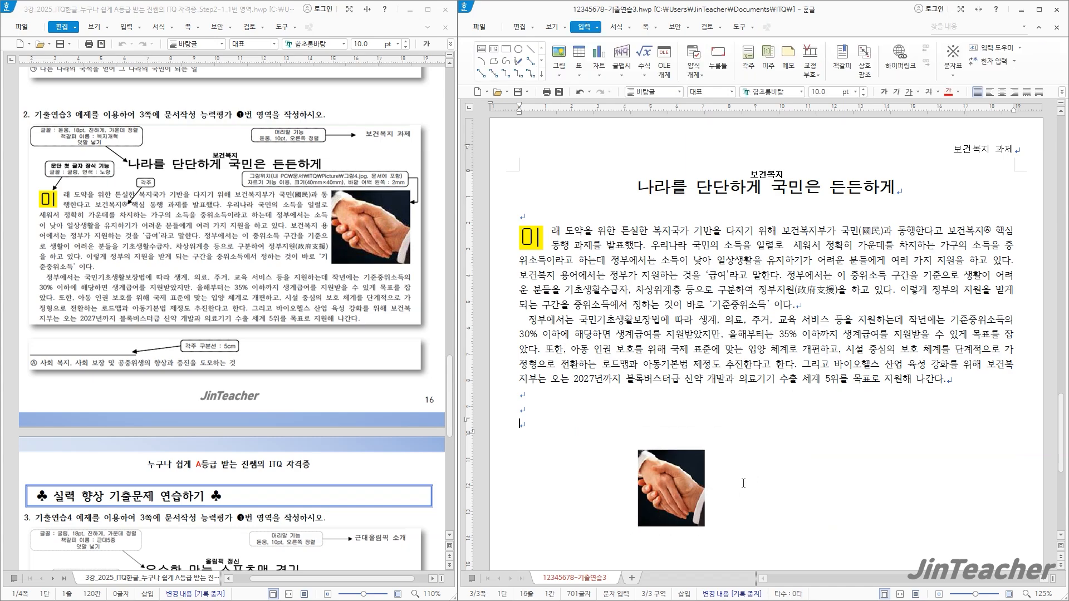
Set the handshake picture's width and height to 40 mm each and lock its size (크기 고정)
double_click(681, 488)
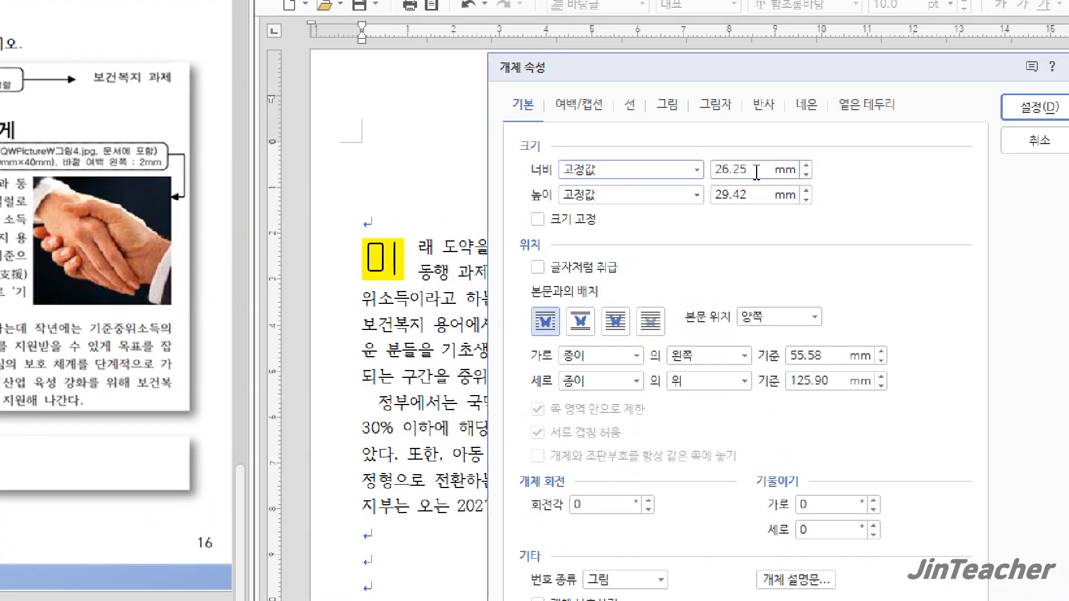
drag(759, 170, 706, 180)
text(40)
key(Tab)
key(Tab)
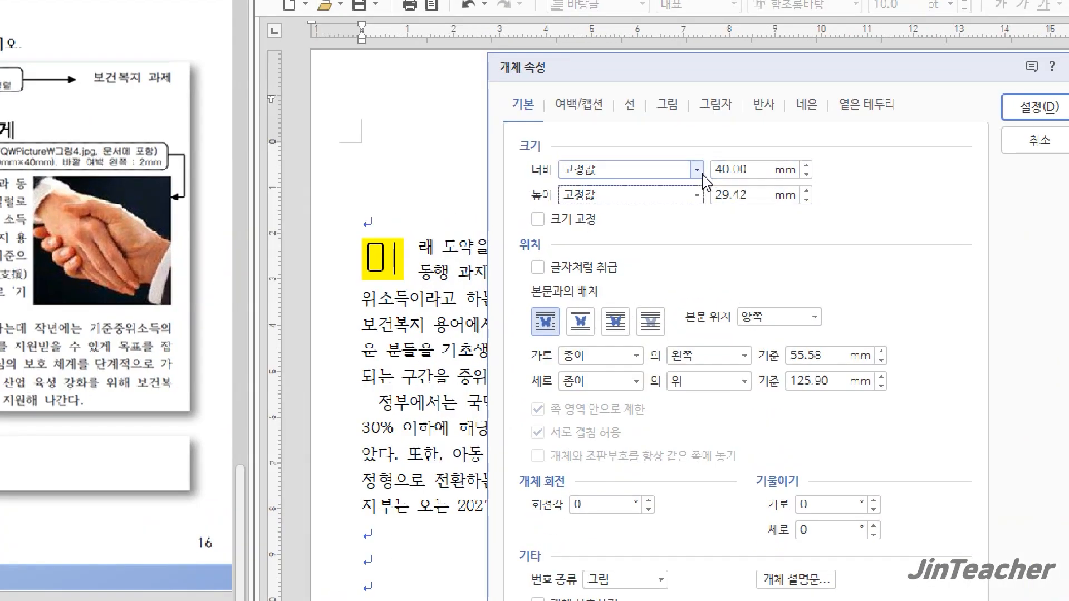
text(40)
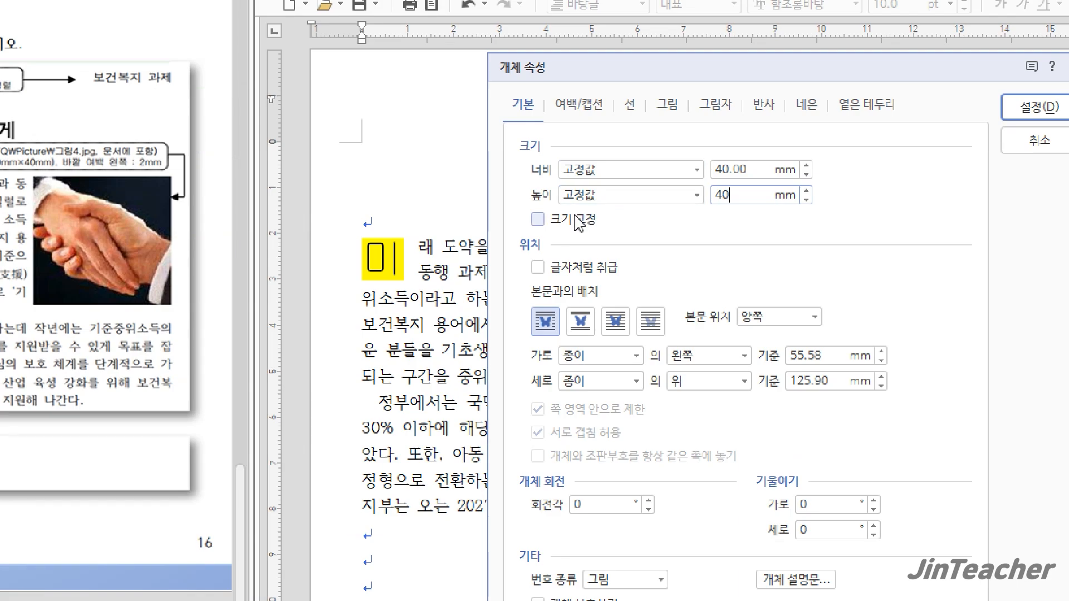
click(537, 219)
Set the handshake picture's left outer margin (바깥 여백 왼쪽) to 2 mm and apply the object properties
click(594, 118)
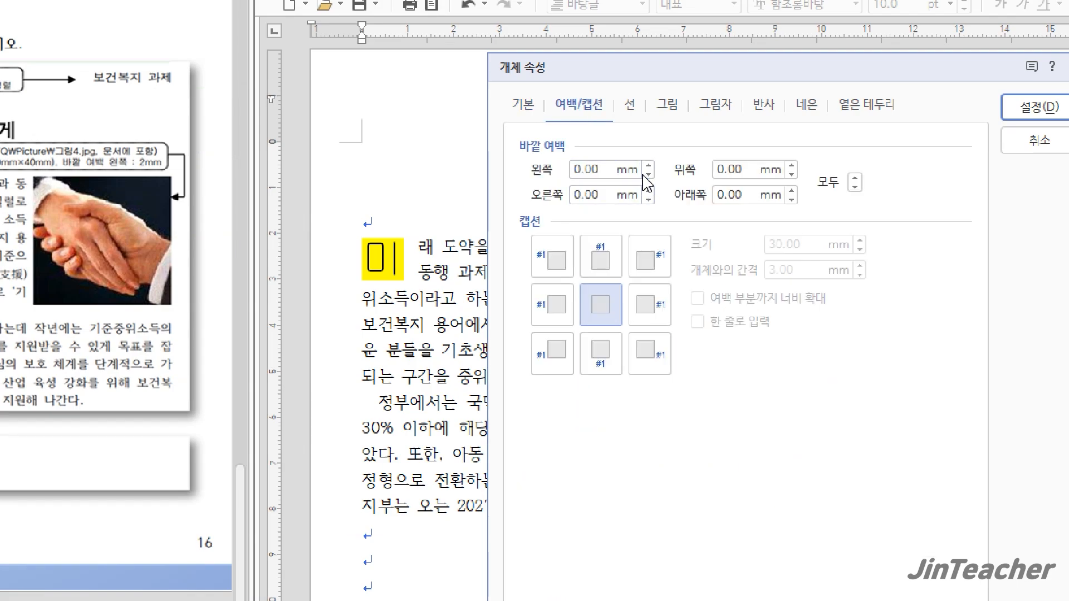
click(649, 166)
click(649, 166)
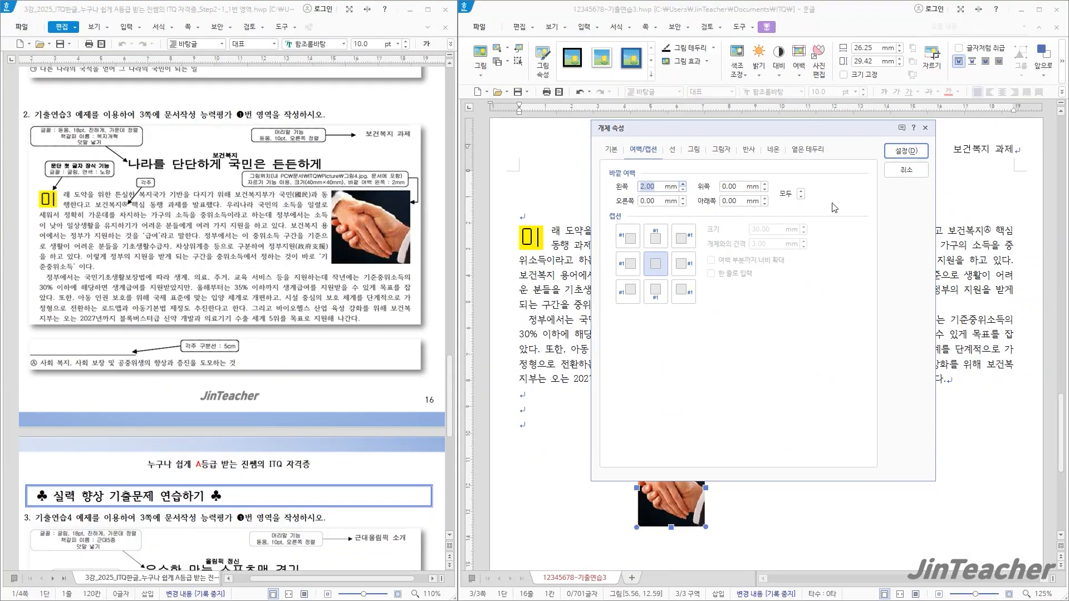
click(918, 155)
click(800, 412)
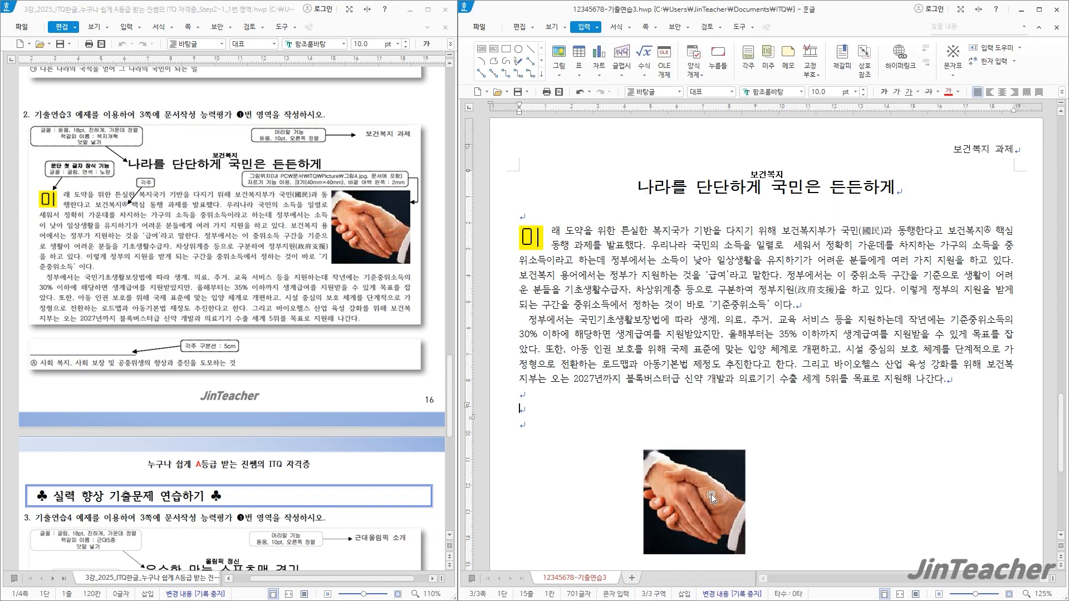
Move the handshake picture to the right end of the first body paragraph, level with its first line
drag(712, 490, 969, 200)
drag(978, 203, 978, 273)
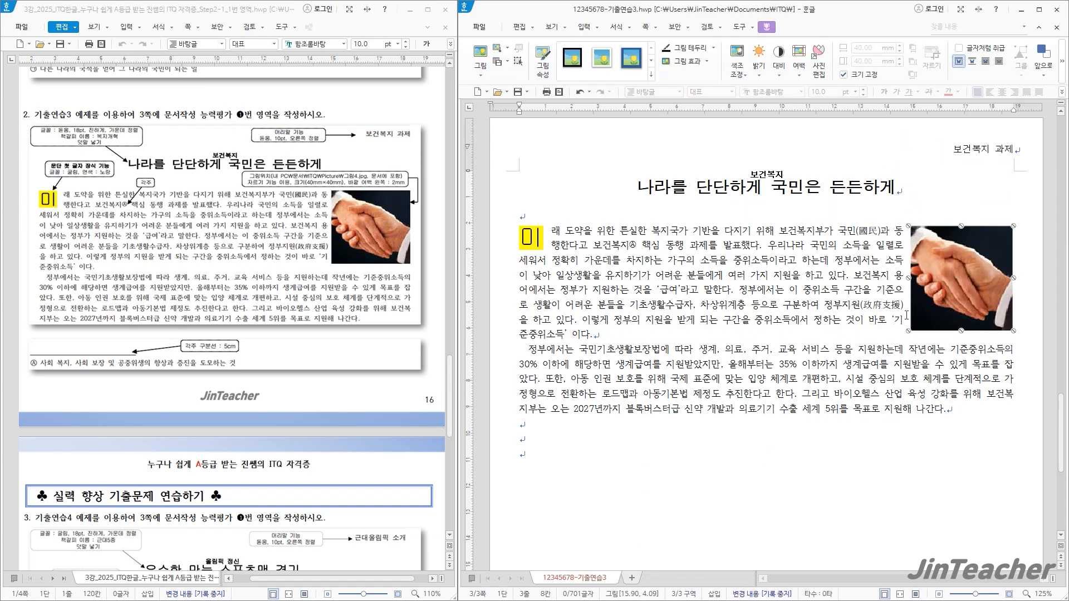
key(Escape)
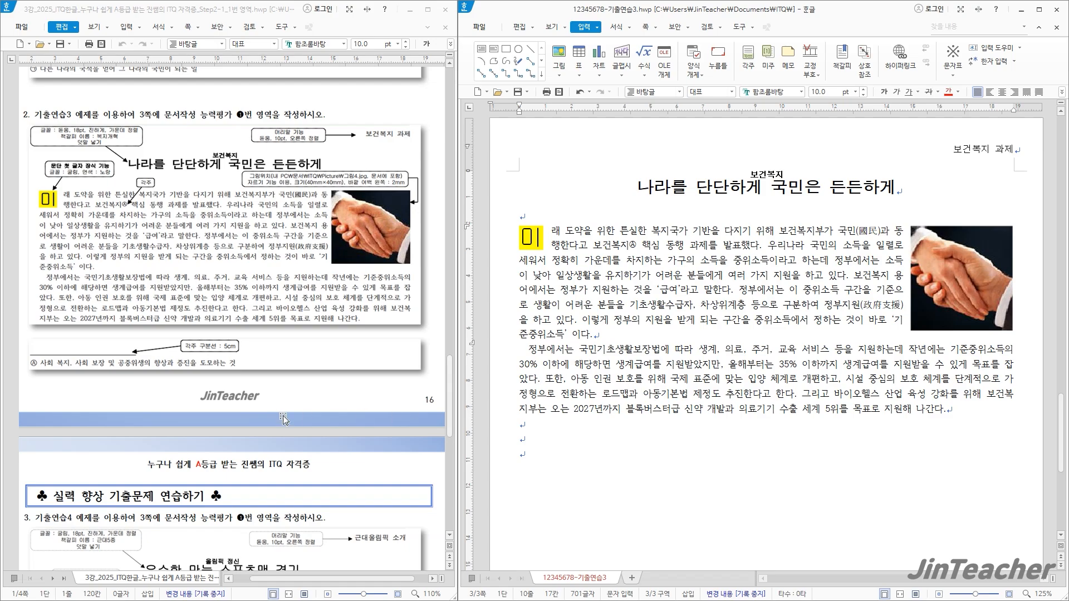
Save the completed 기출연습3 document
scroll(284, 419, down, 9)
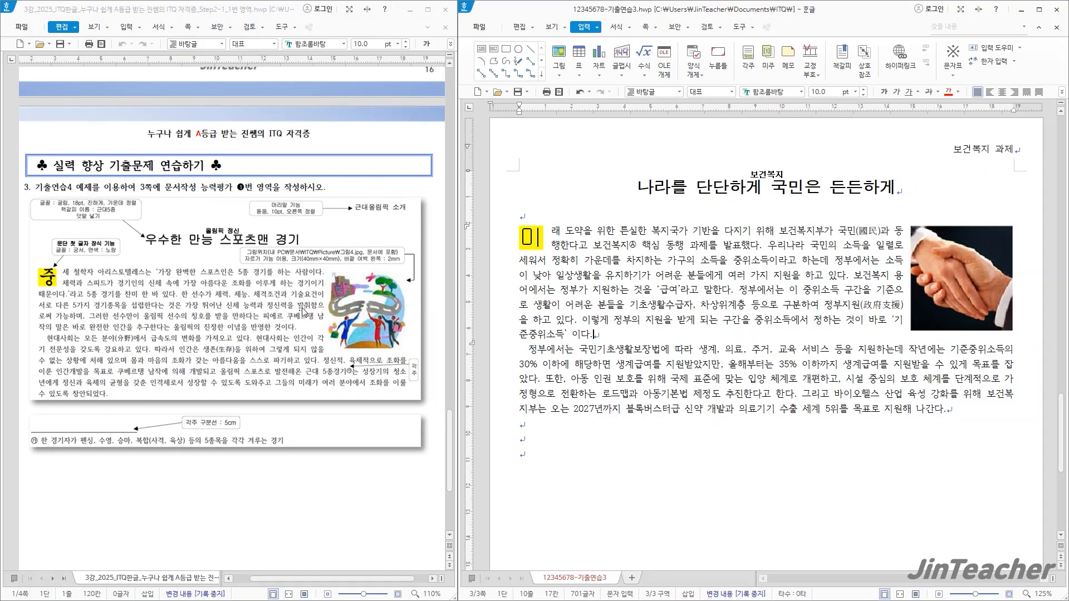
scroll(302, 312, down, 2)
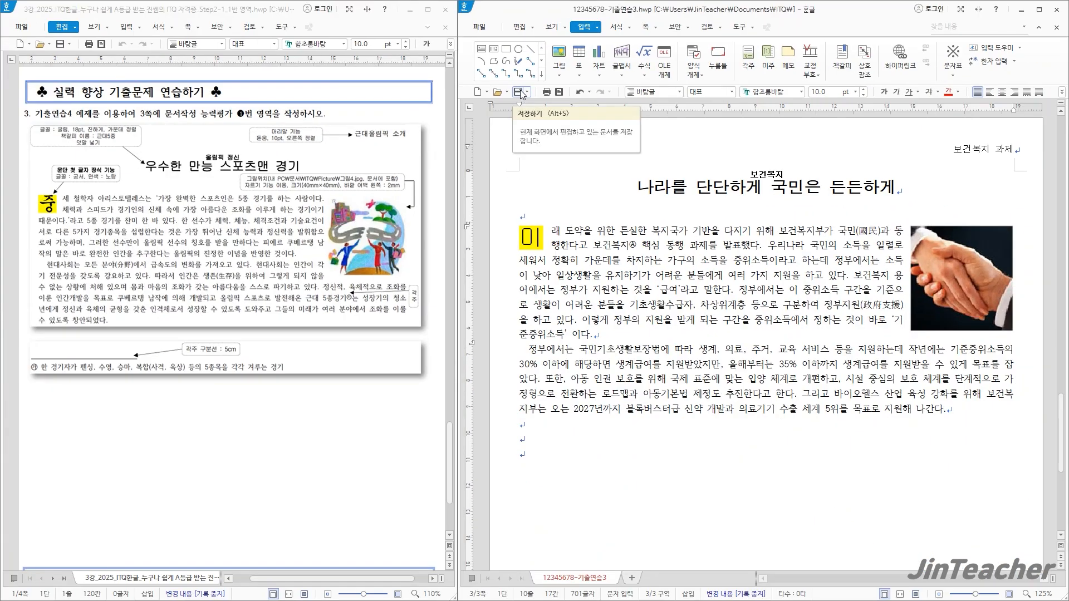
click(521, 93)
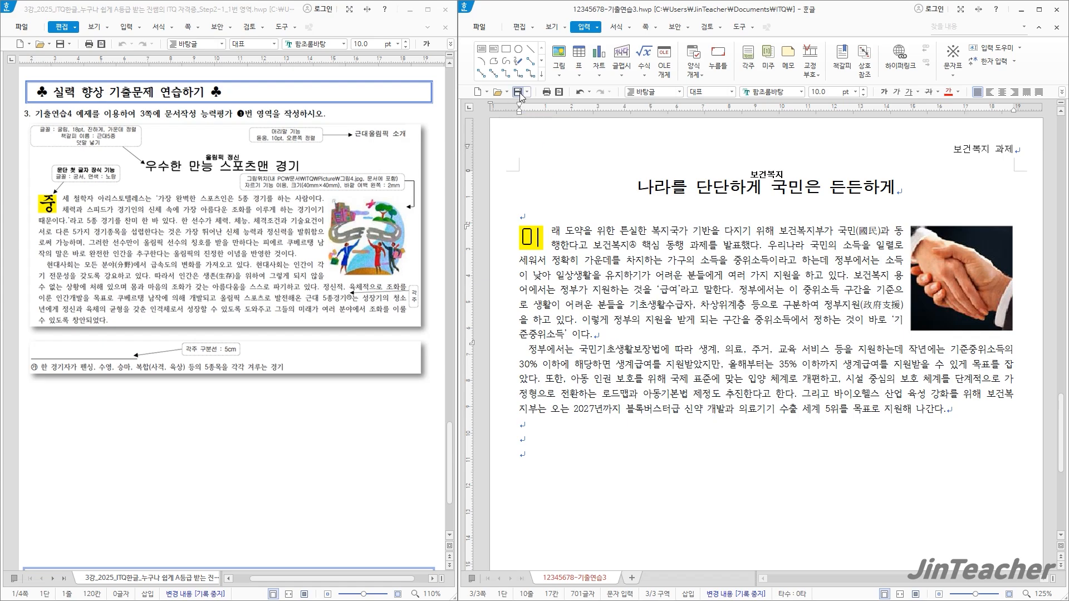
Open the practice file 12345678-기출연습4 from the ITQ folder and go to its empty third page
click(497, 92)
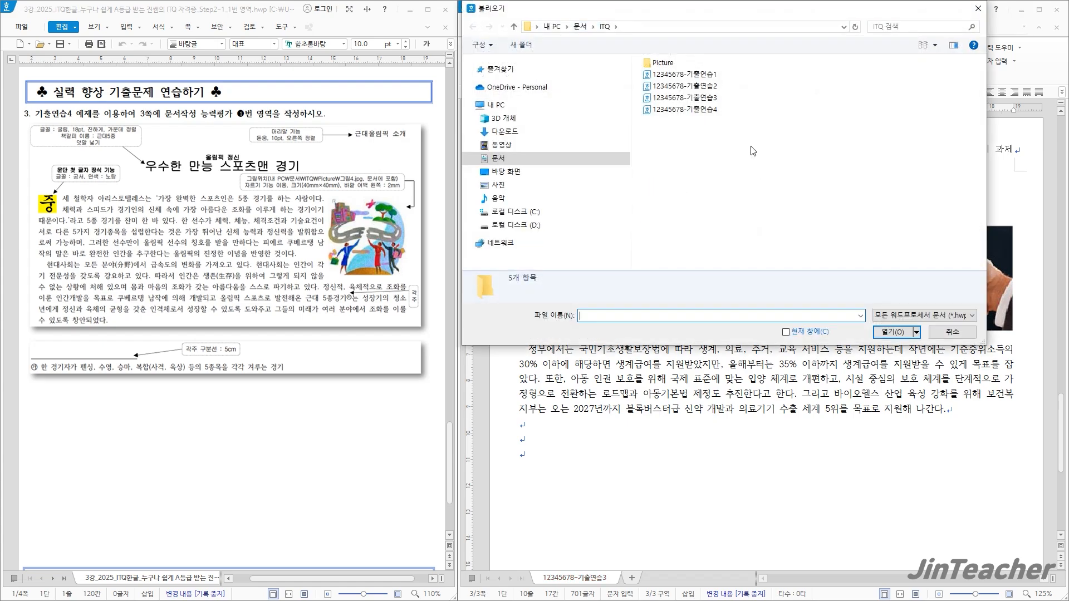
click(685, 110)
click(898, 332)
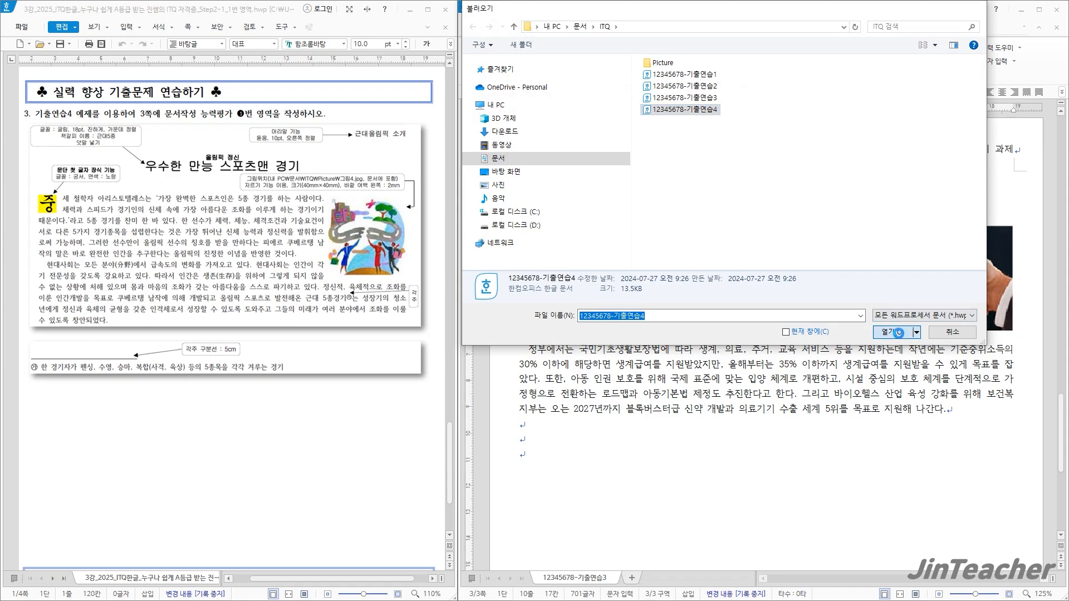
scroll(595, 379, down, 3)
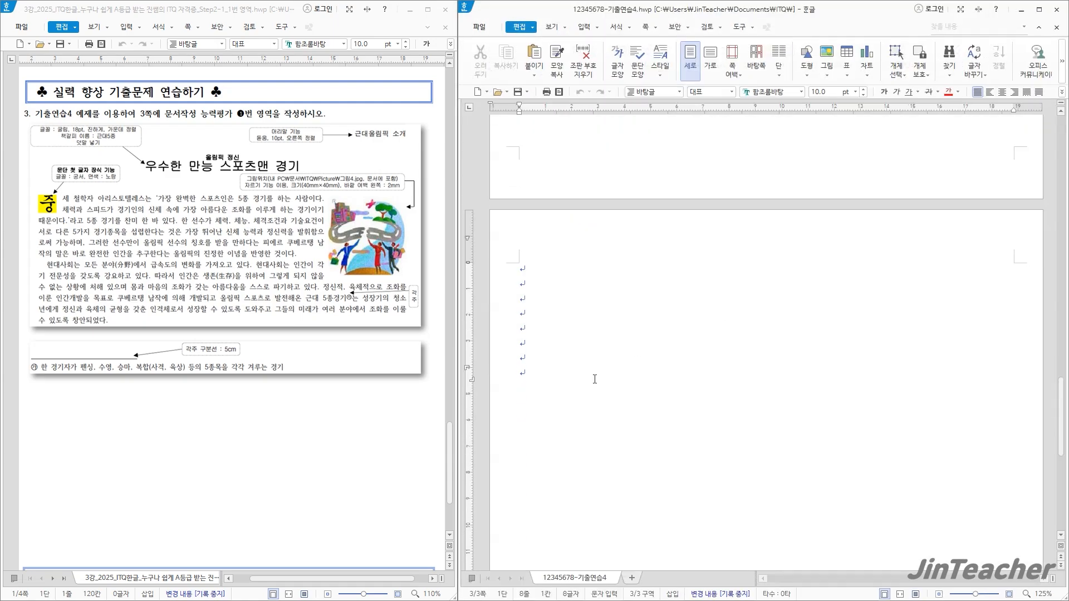
scroll(594, 379, down, 3)
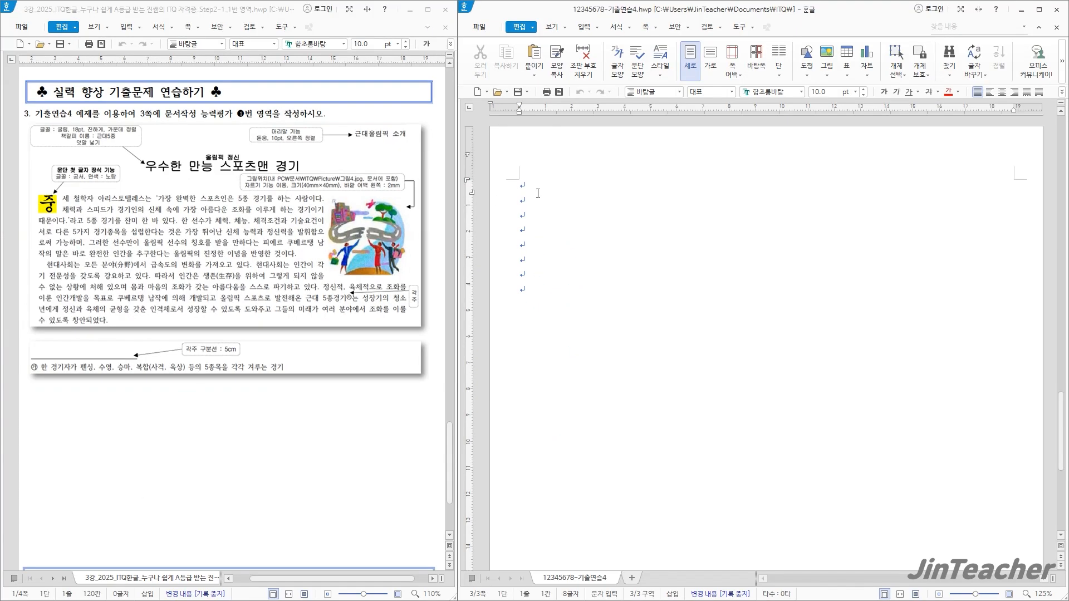
Create a header for both pages (머리말, 양쪽) reading "근대올림픽 소개"
click(646, 27)
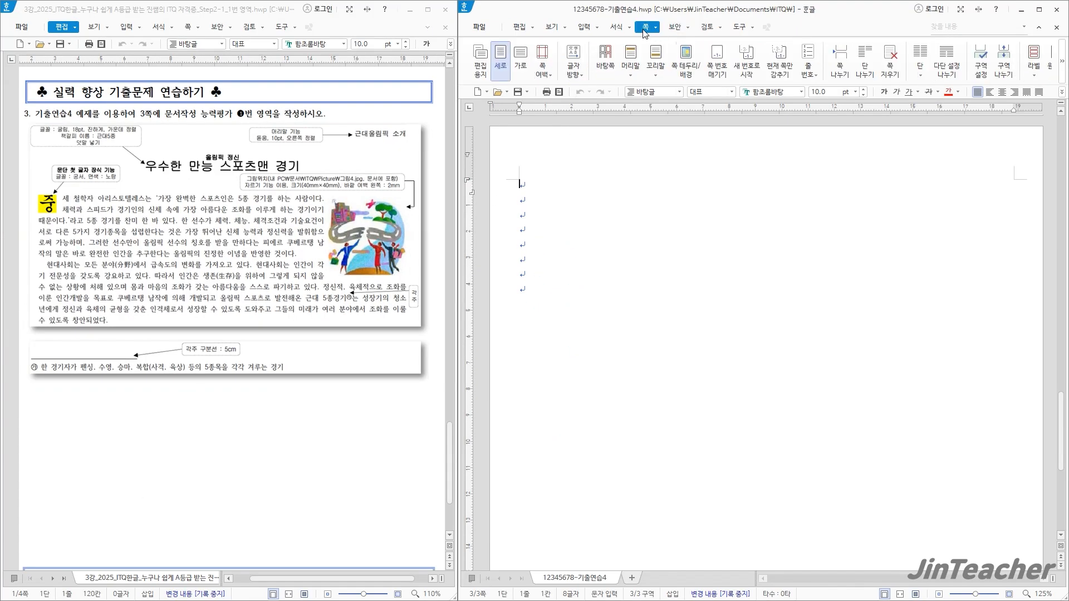
click(635, 70)
click(658, 119)
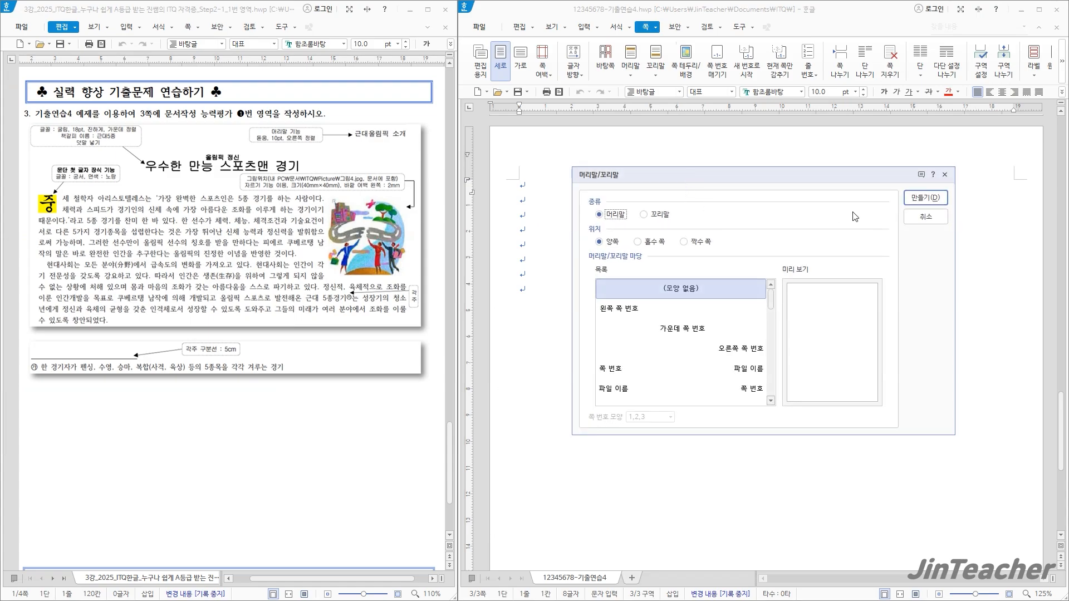
click(925, 198)
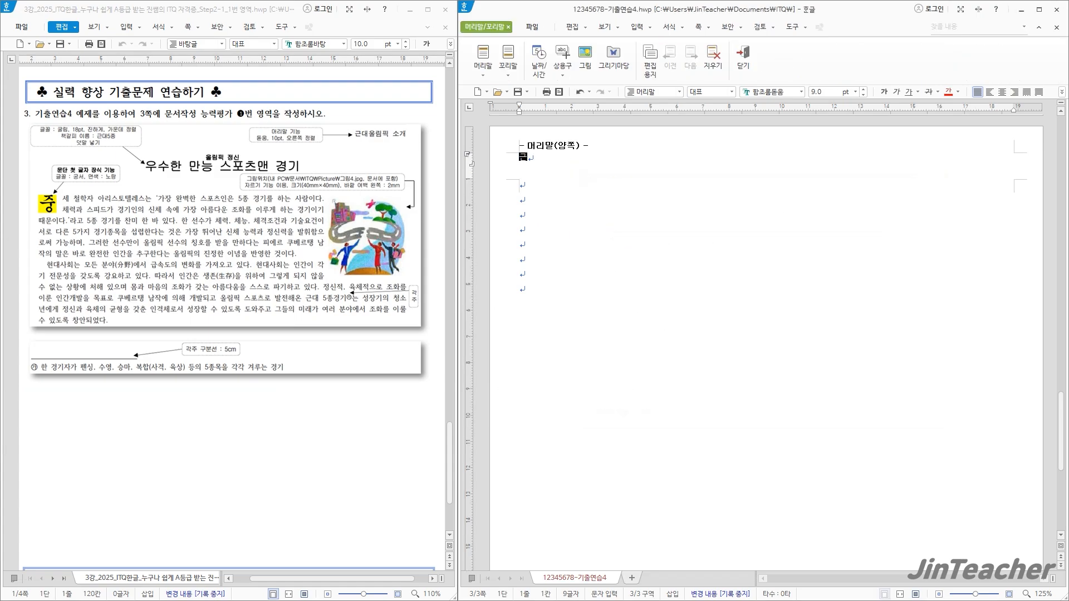
text(근대올림피)
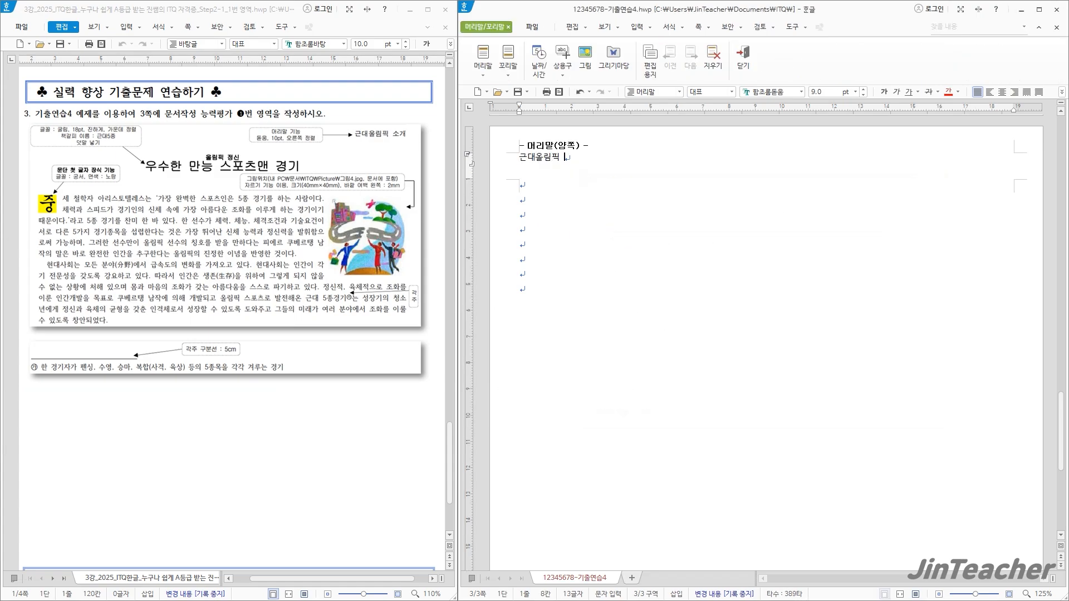
text( 소개)
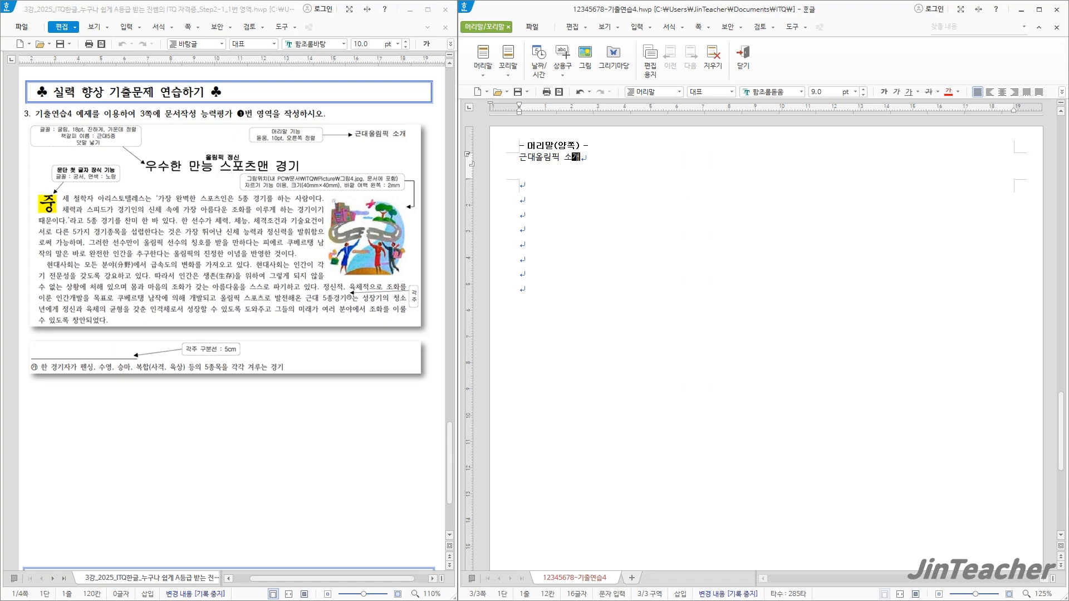
Format the header text as 돋움, 10 pt, right-aligned, and leave header editing
drag(581, 157, 521, 161)
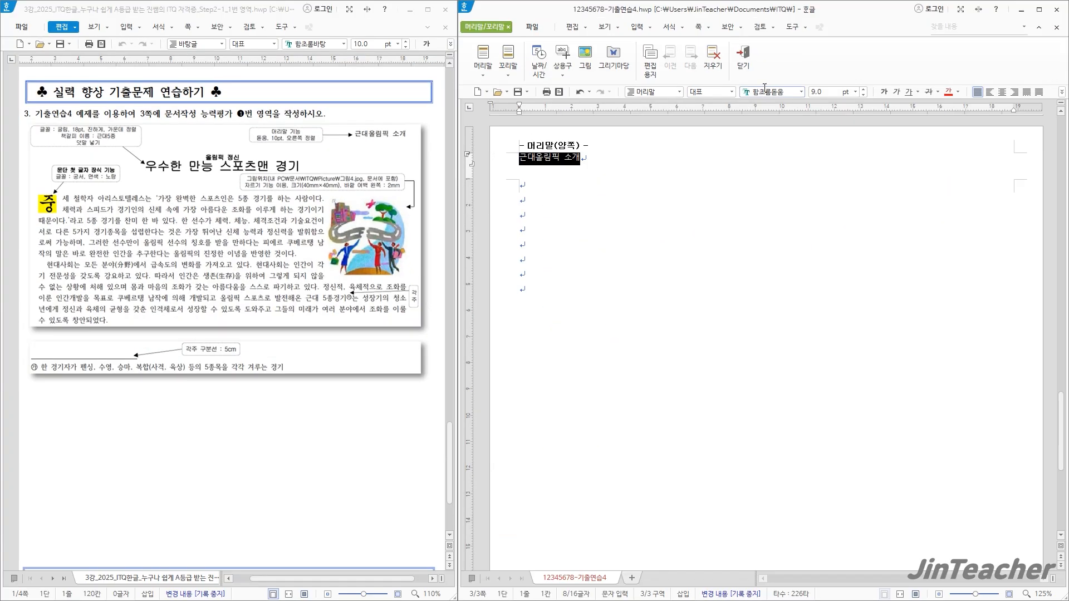
click(767, 97)
text(돋움)
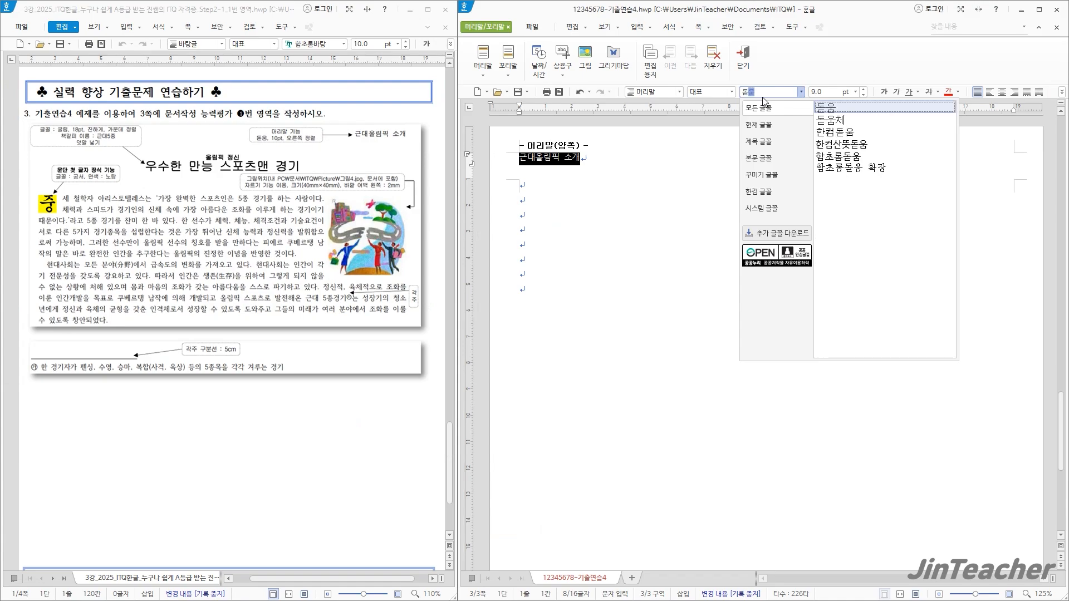
key(Return)
key(Tab)
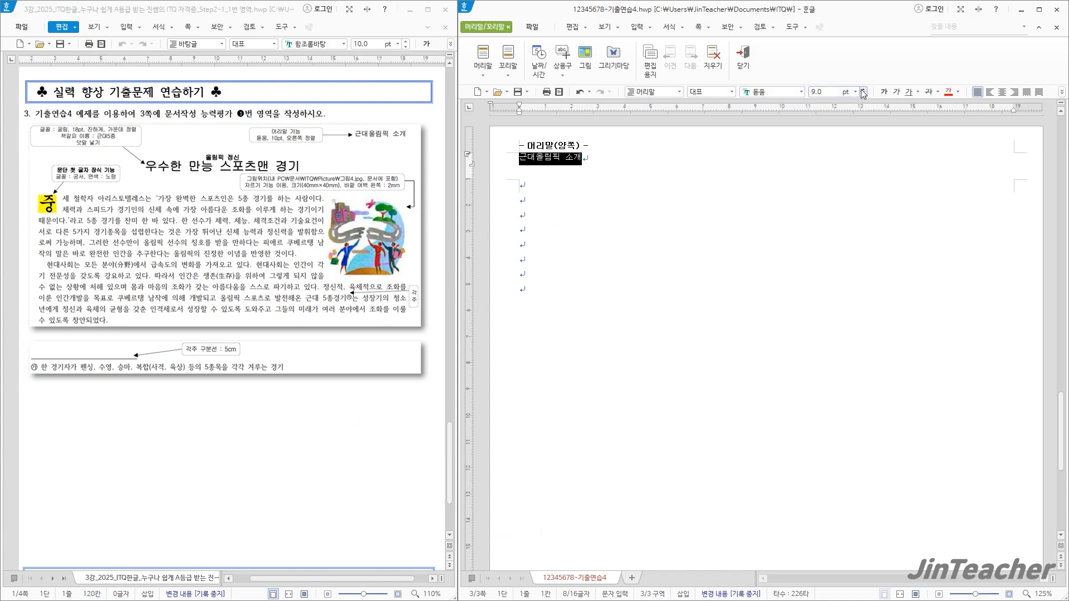
text(10)
key(Return)
click(1014, 93)
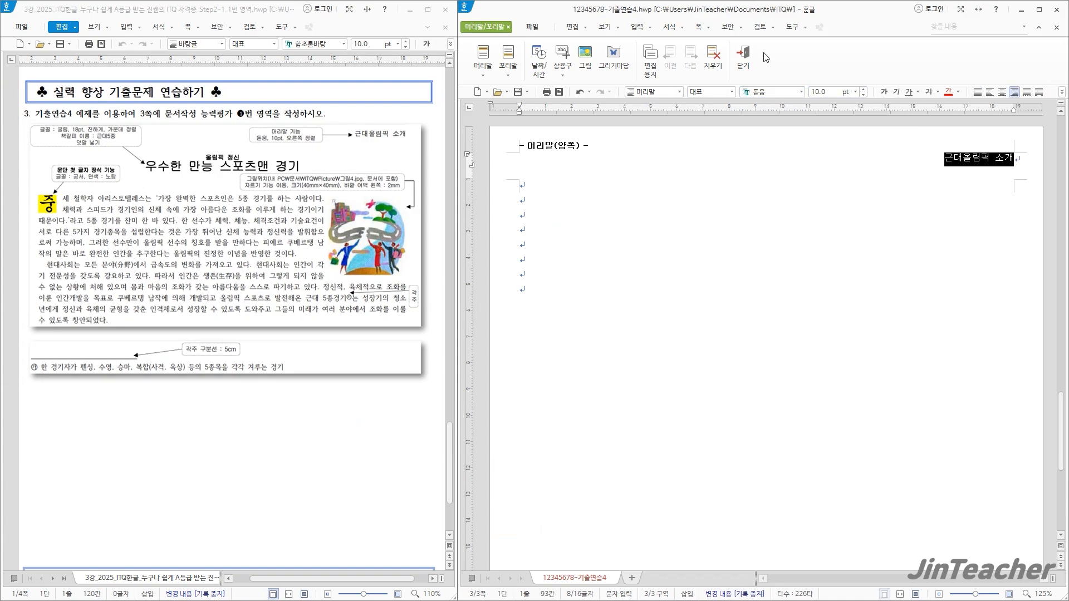
click(744, 58)
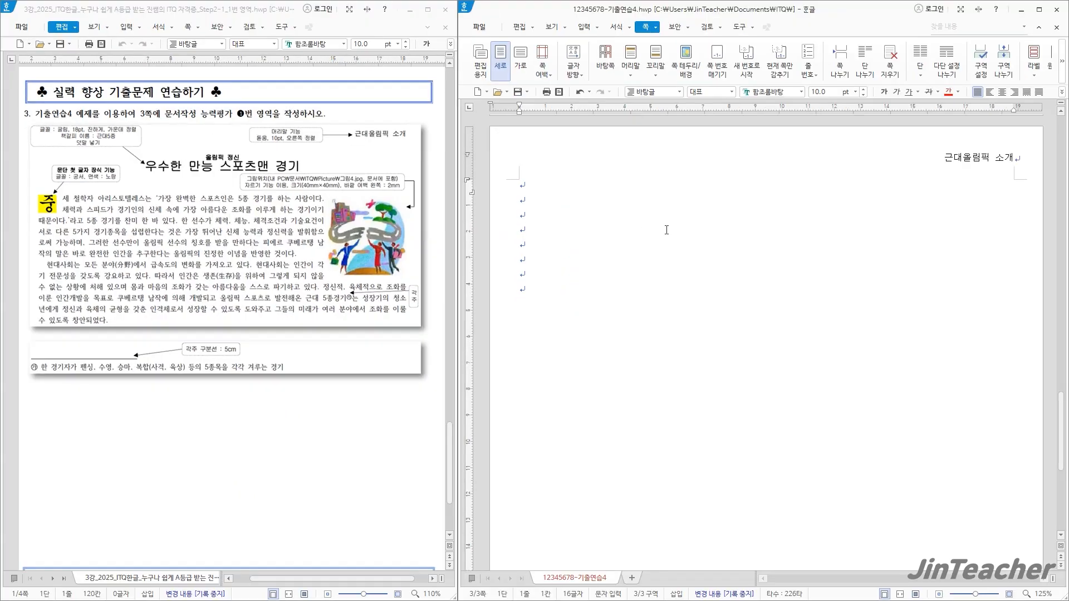
Enter the title "우수한 만능 스포츠맨 경기" on the first line of page 3
text(우수)
text(한 만느ㅇ )
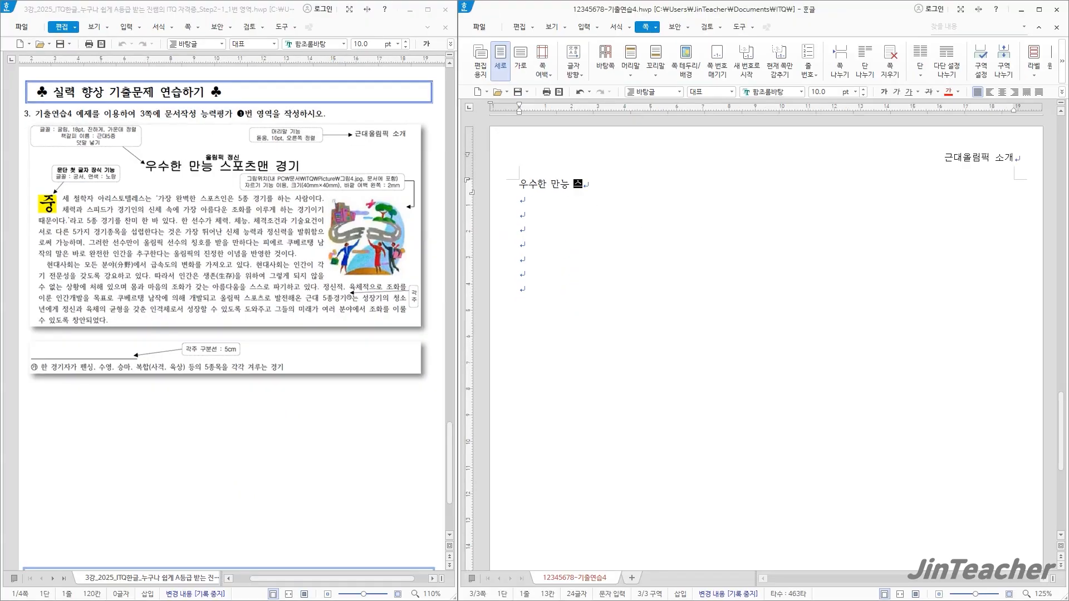
text(스포츠맨 경기)
Format the title as 굴림, 18 pt, bold and centred
drag(635, 184, 523, 187)
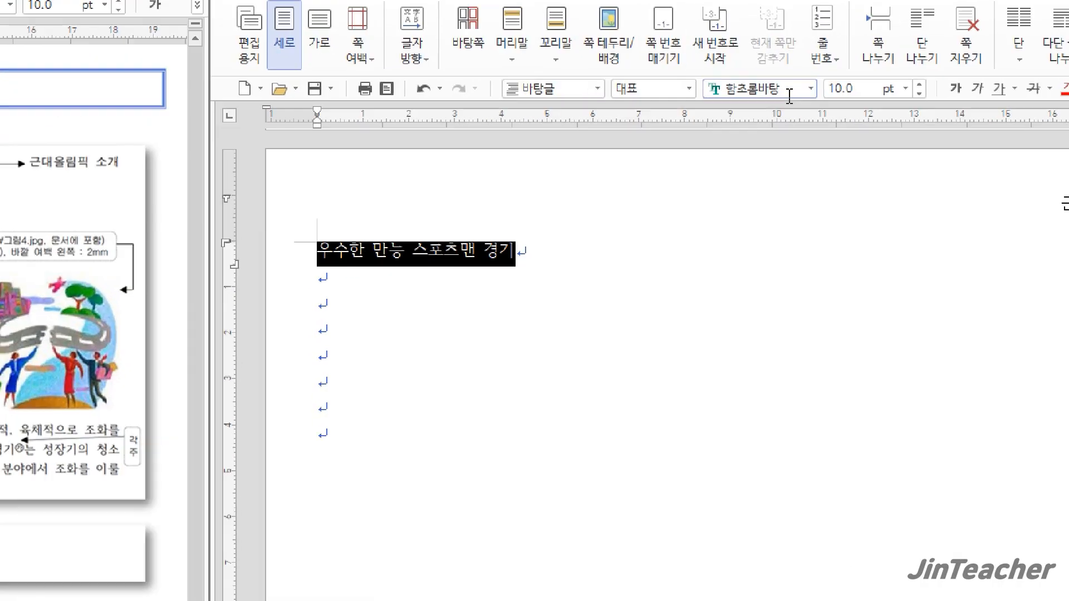
click(787, 92)
text(굴림)
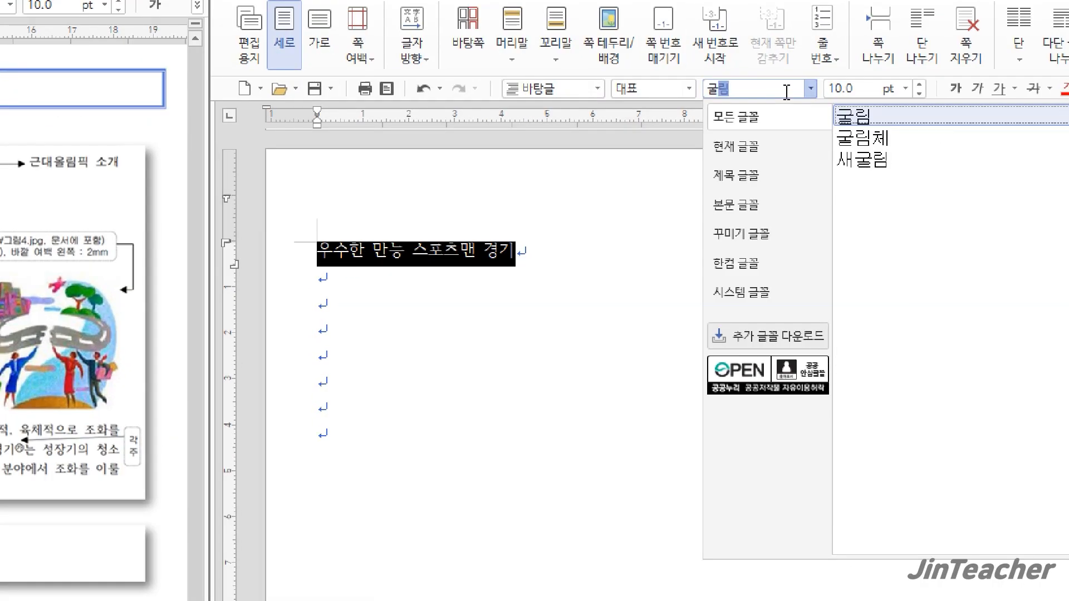
key(Return)
click(860, 90)
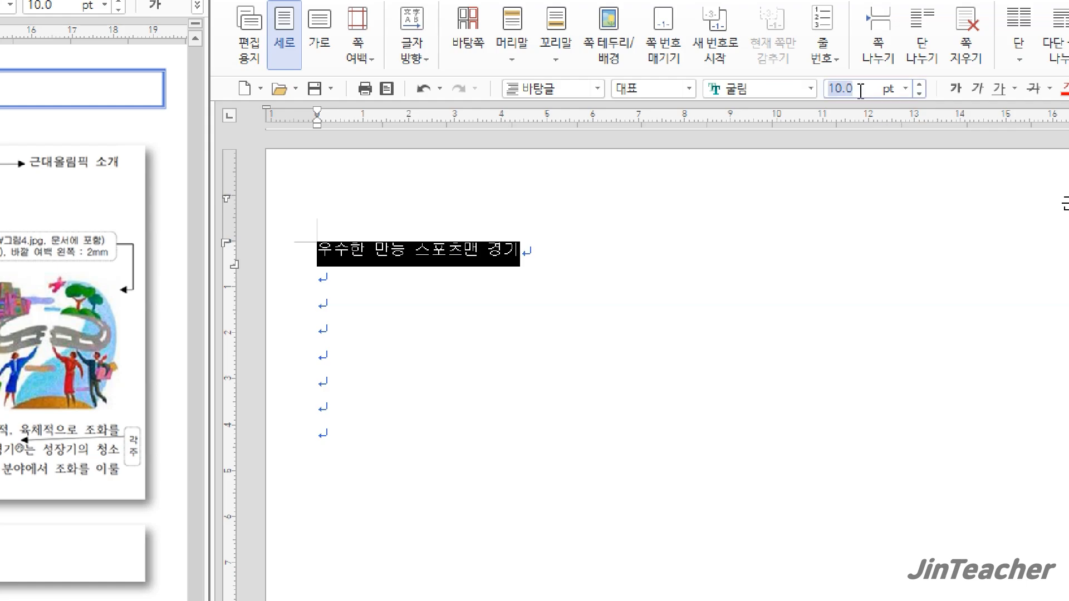
text(18)
key(Return)
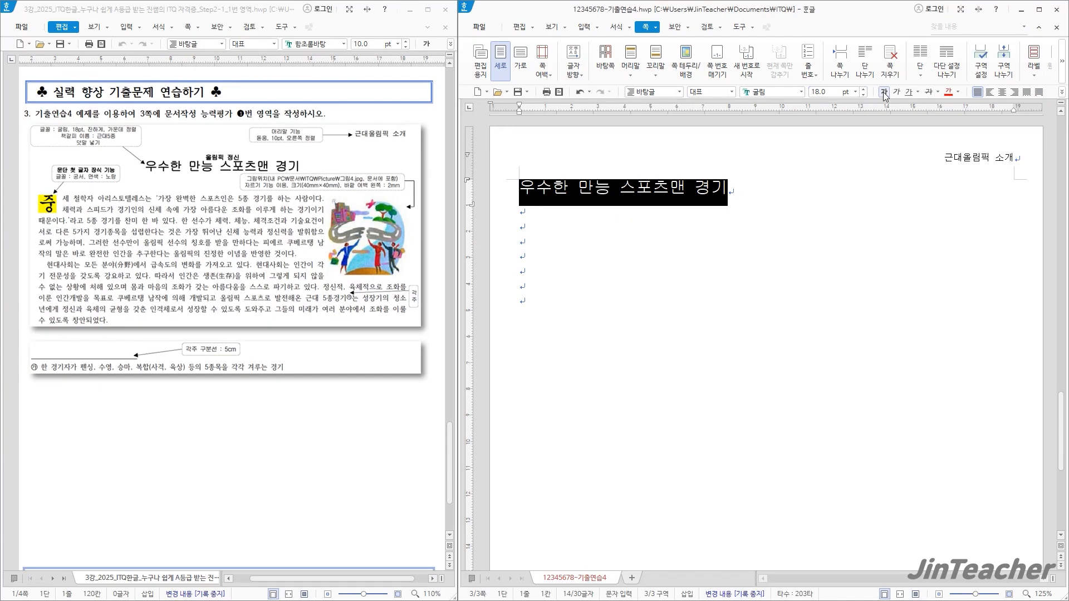
click(883, 92)
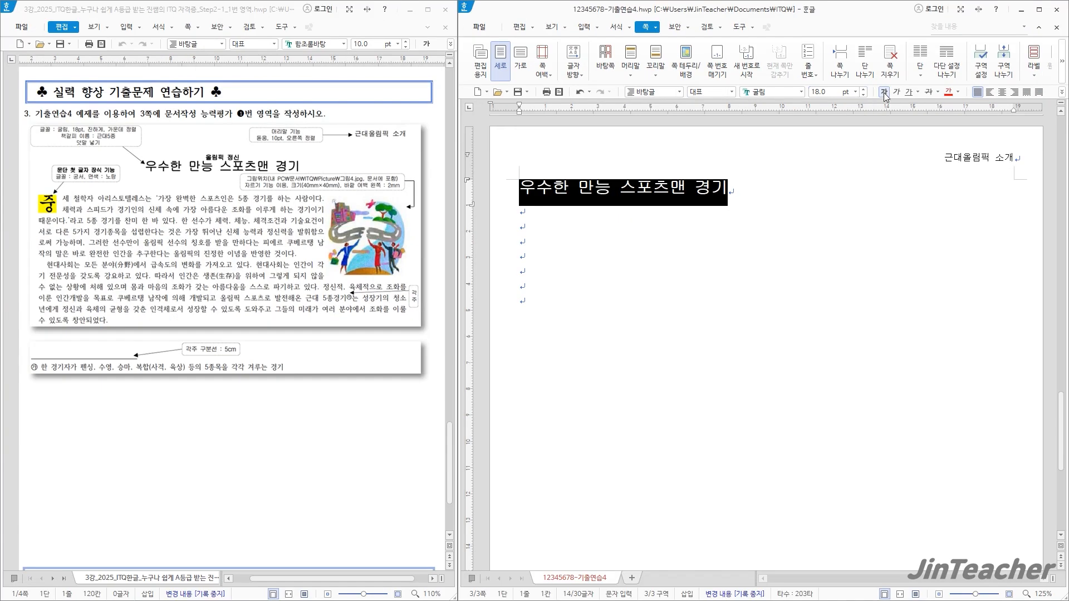
click(1002, 92)
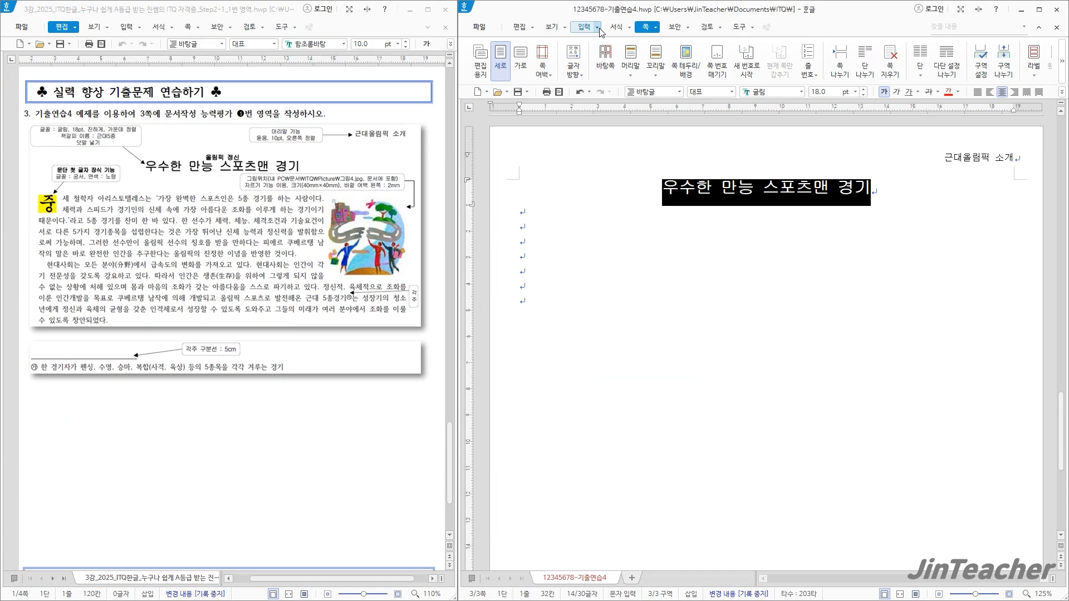
Add the ruby text (덧말) "올림픽 정신" above the title
click(599, 28)
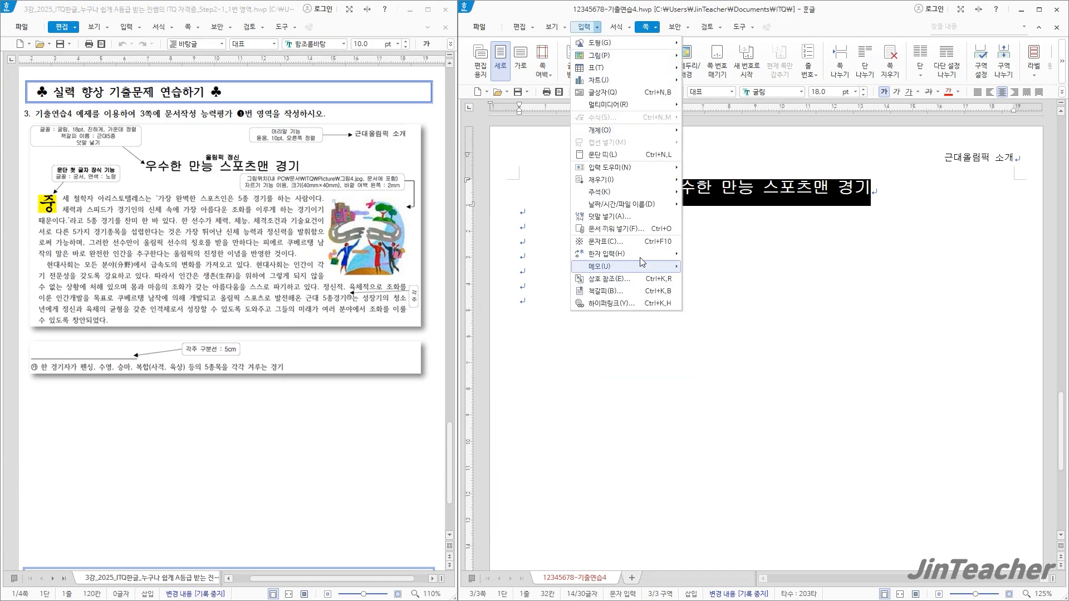
click(636, 222)
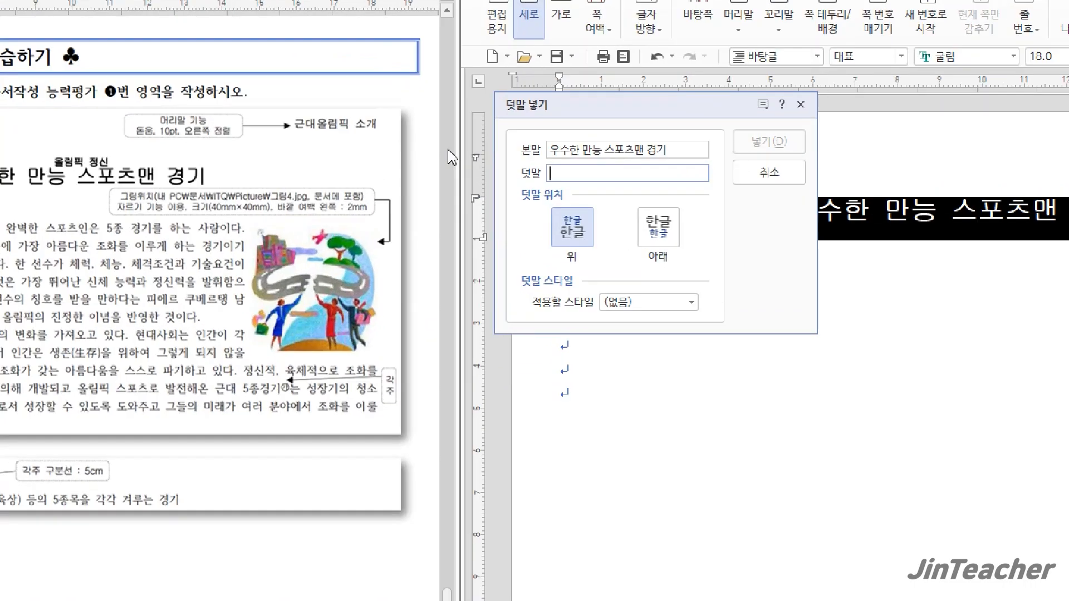
text(ㅇ올림픽 정신)
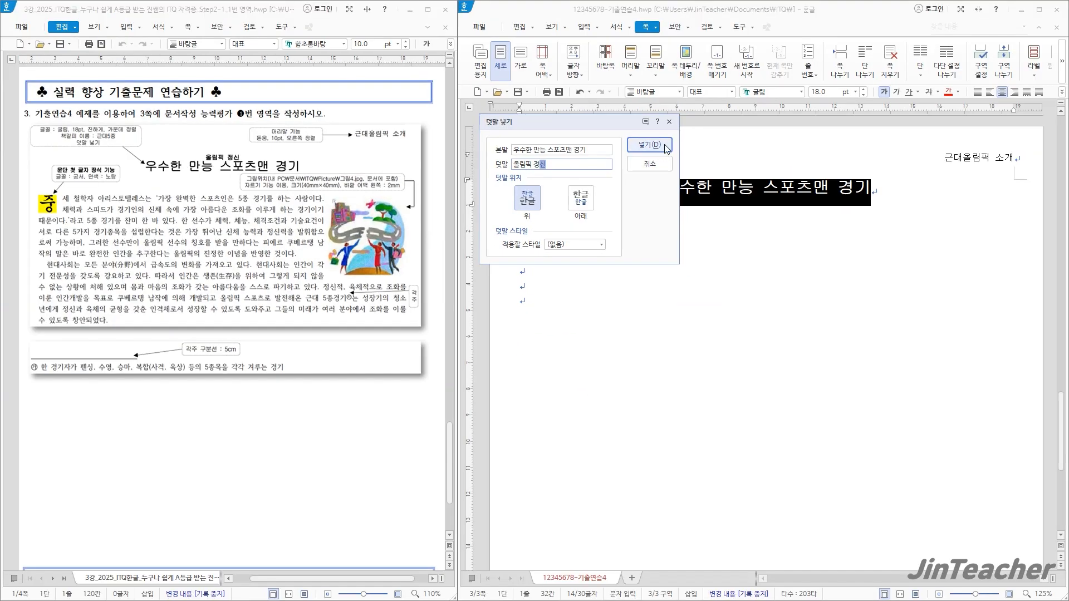
click(666, 149)
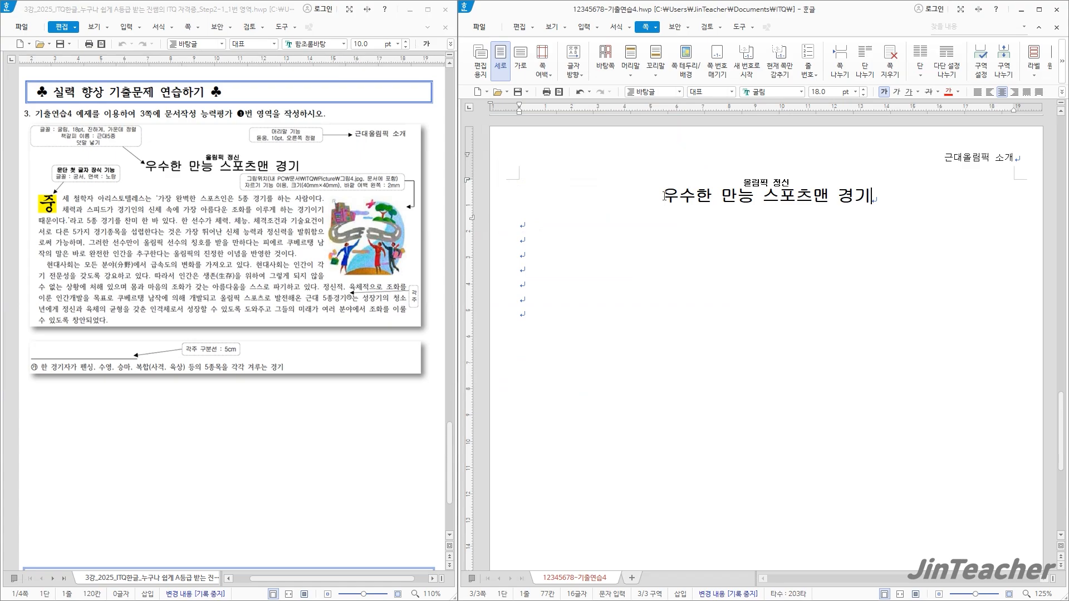
Insert a bookmark (책갈피) named "근대5종" at the very start of the title
click(661, 195)
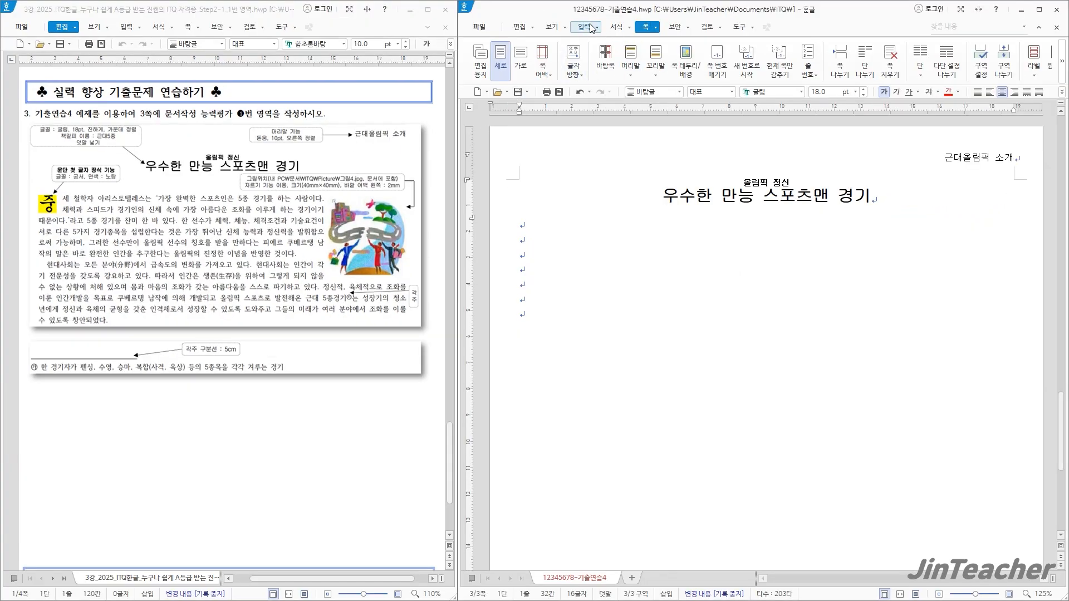
click(587, 27)
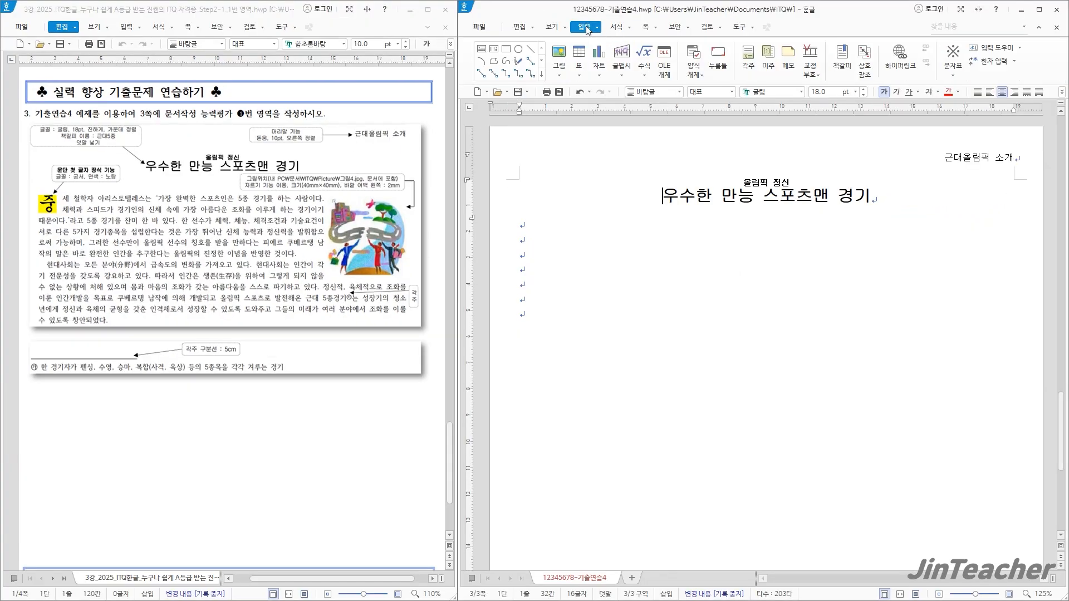
click(842, 59)
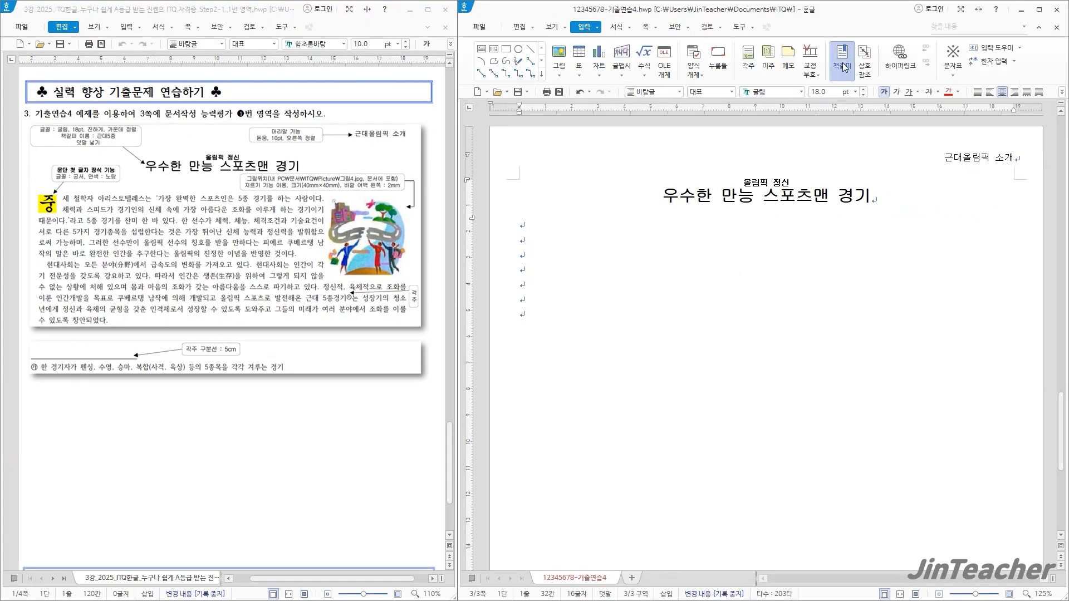
text(근대5종)
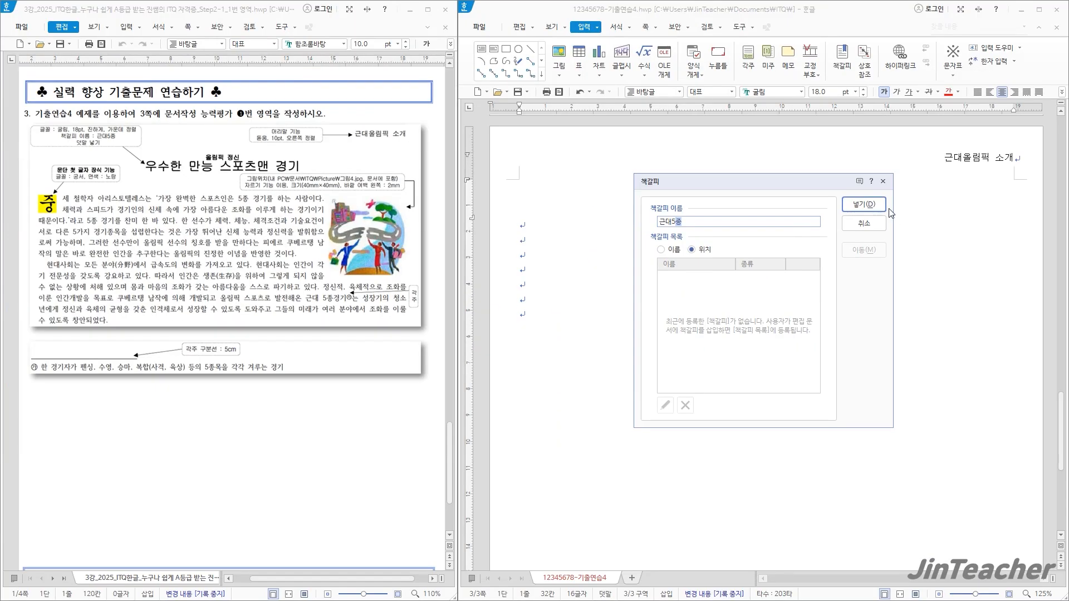
click(869, 205)
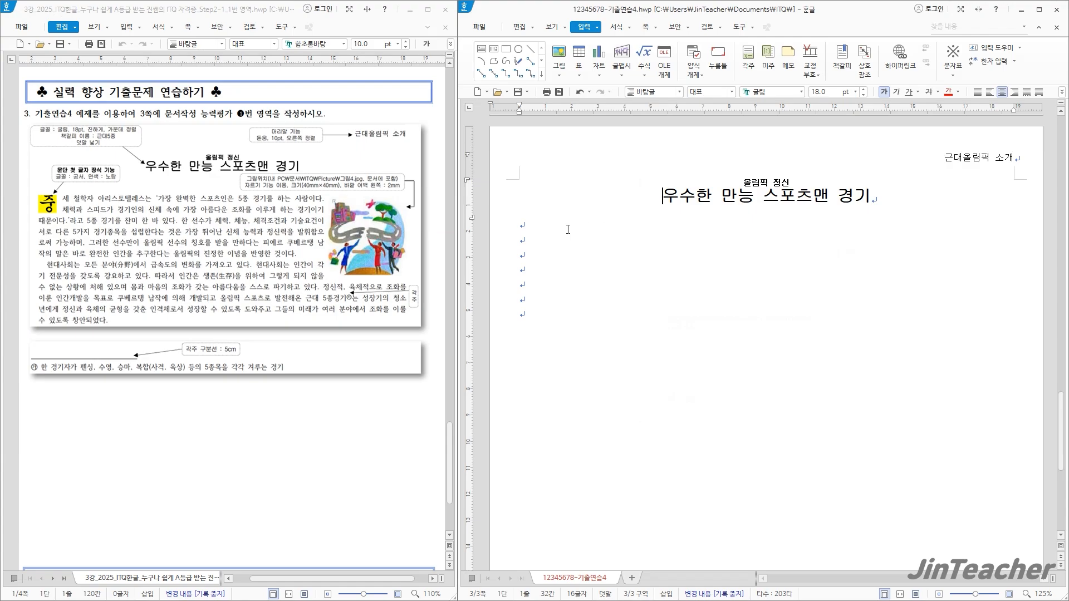
Paste the copied two-paragraph body text on the third line, leaving one blank line below the title
click(543, 228)
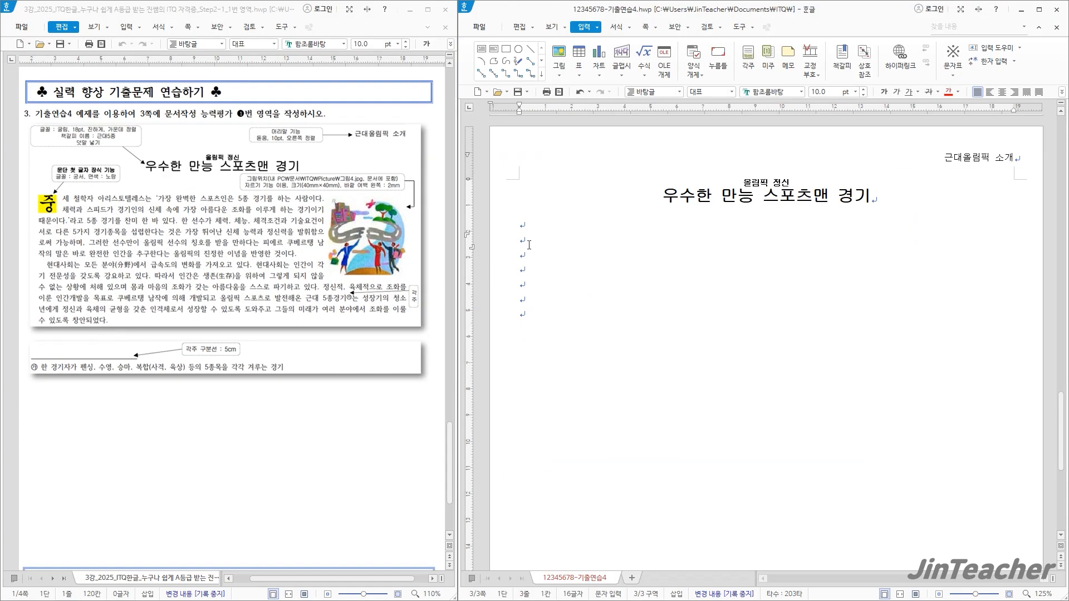
text(중세 철학자 아리스토텔레스는 ‘가장 완벽한 스포츠인은 5종 경기를 하는 사람이다. 체력과 스피드가 경기인의 신체 속에 가장 아름다운 조화를 이루게 하는 경기이기 때문이다.’라고 5종 경기를 찬미 한 바 있다. 한 선수가 체력, 체능, 체격조건과 기술요건이 서로 다른 5가지 경기종목을 섭렵한다는 것은 가장 뛰어난 신체 능력과 정신력을 발휘함으로써 가능하며, 그러한 선수만이 올림픽 선수의 칭호를 받을 만하다는 피에르 쿠베르탱 남작의 말은 바로 완전한 인간을 추구한다는 올림픽의 진정한 이념을 반영한 것이다.   현대사회는 모든 분야에서 급속도의 변화를 가져오고 있다. 현대사회는 인간이 각기 전문성을 갖도록 강요하고 있다. 따라서 인간은 생존을 위하여 그렇게 되지 않을 수 없는 상황에 처해 있으며 몸과 마음의 조화가 갖는 아름다움을 스스로 파기하고 있다. 정신적, 육체적으로 조화를 이룬 인간개발을 목표로 쿠베르탱 남작에 의해 개발되고 올림픽 스포츠로 발전해온 근대 5종경기는 성장기의 청소년에게 정신과 육체의 균형을 갖춘 인격체로서 성장할 수 있도록 도와주고 그들의 미래가 여러 분야에서 조화를 이룰 수 있도록 창안되었다.)
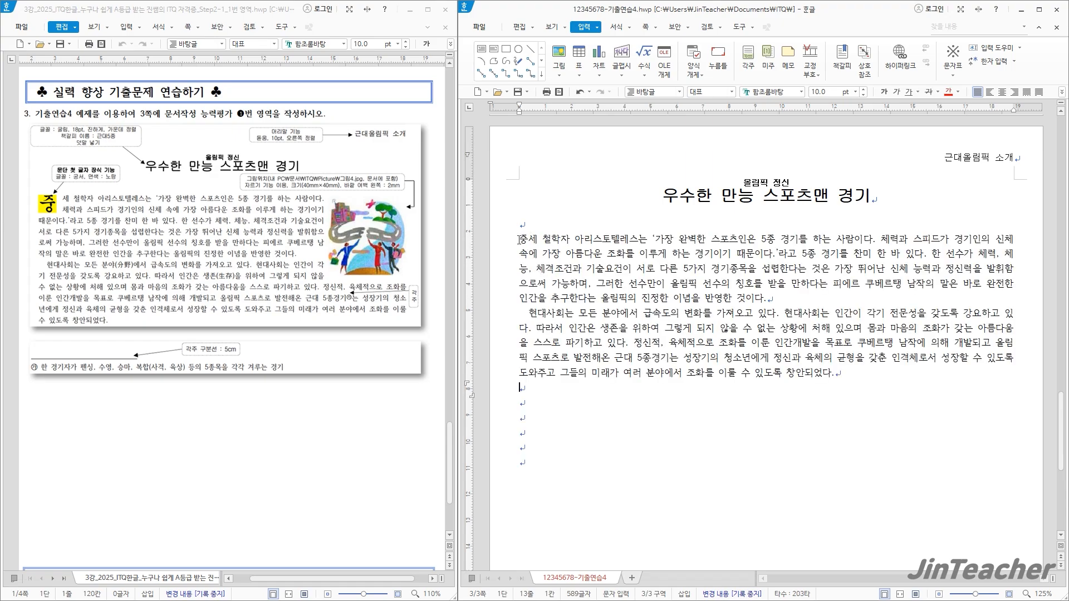
click(518, 240)
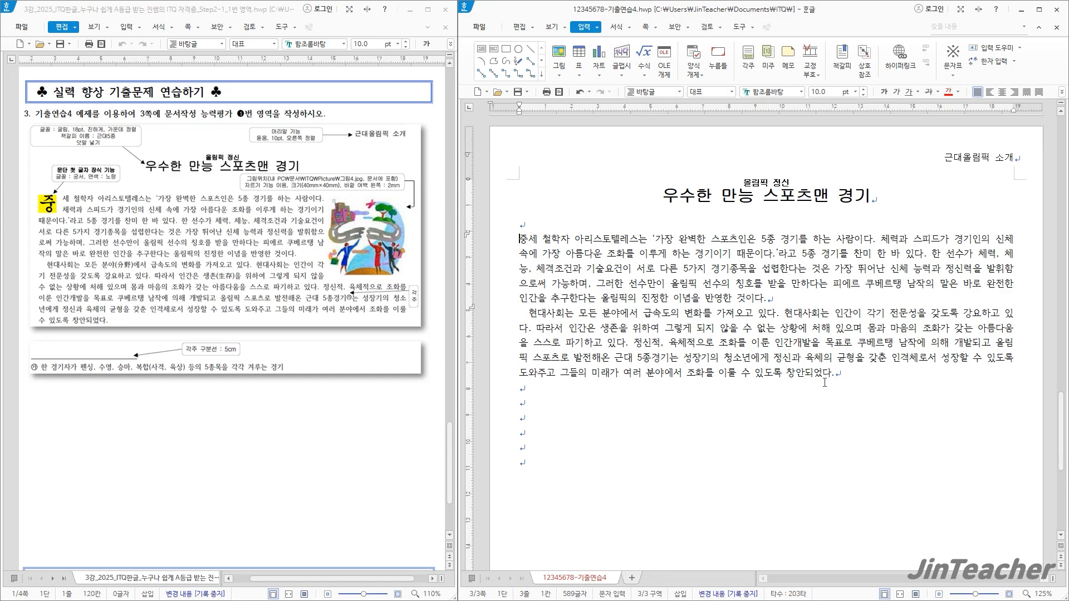
click(846, 379)
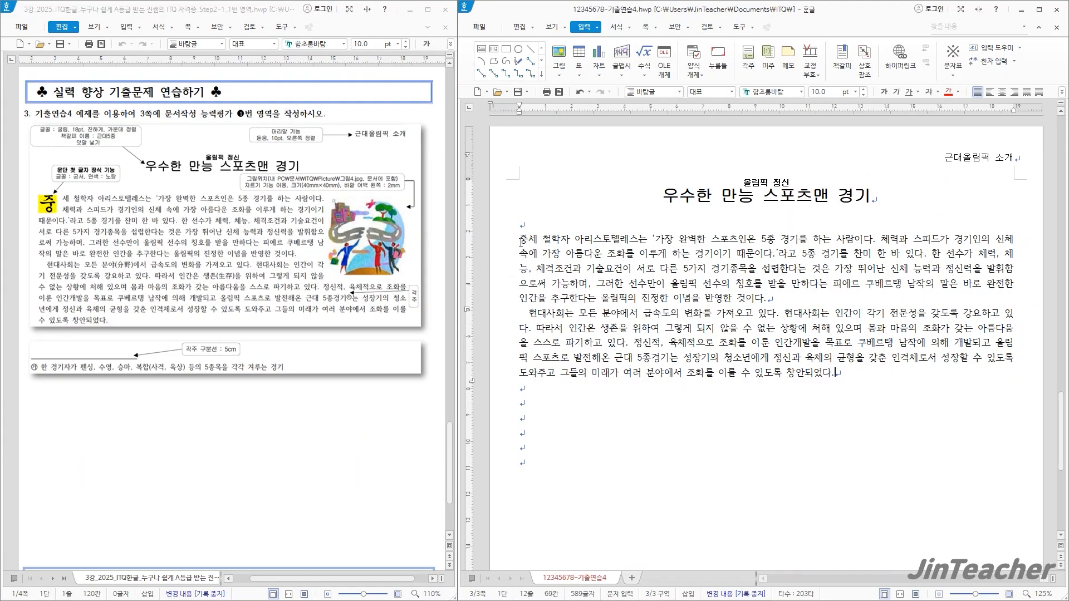
Decorate the first letter "중" of the body as a two-line drop cap (문단 첫 글자 장식) in 궁서 with yellow fill
click(521, 241)
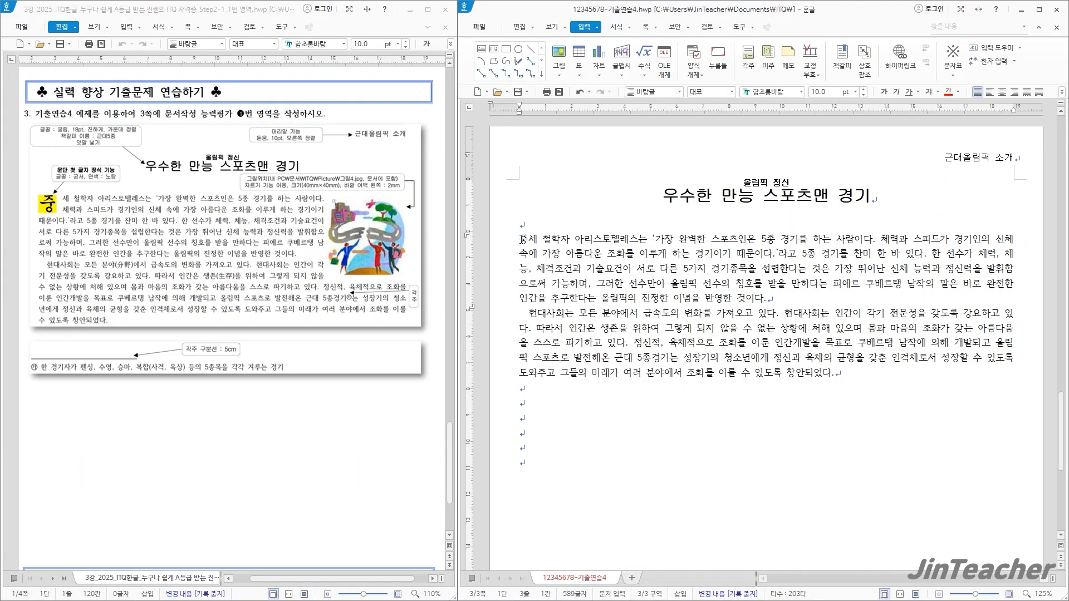
click(617, 27)
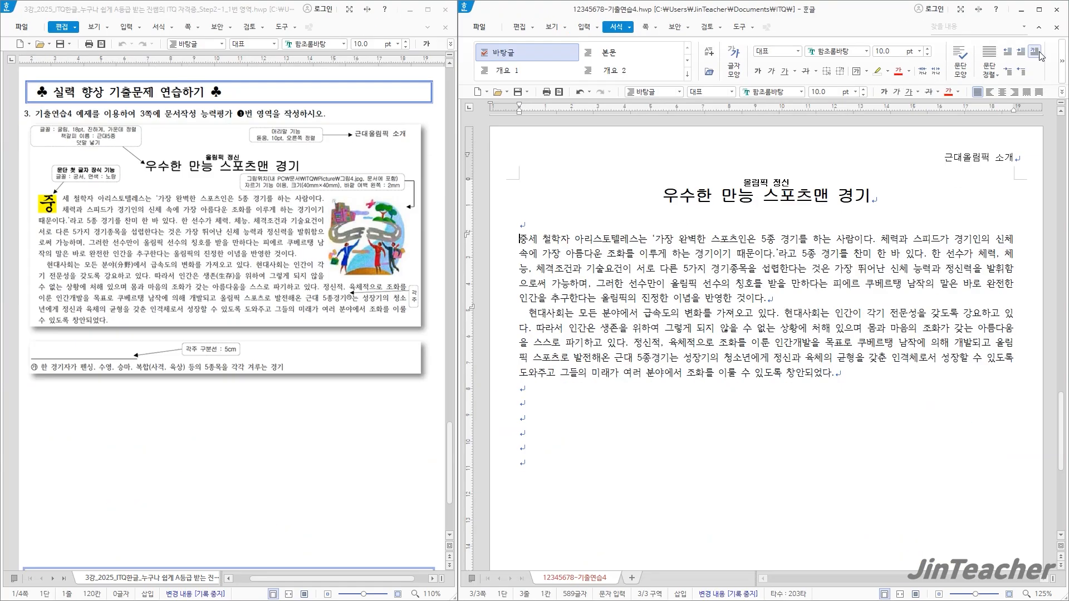
click(1039, 55)
drag(678, 217, 554, 173)
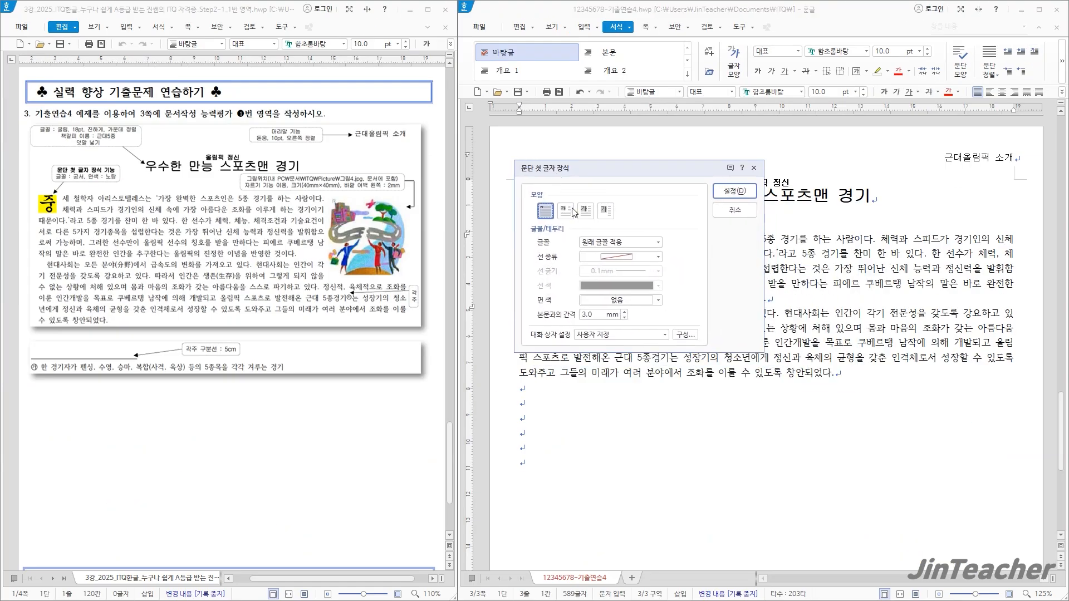
click(572, 214)
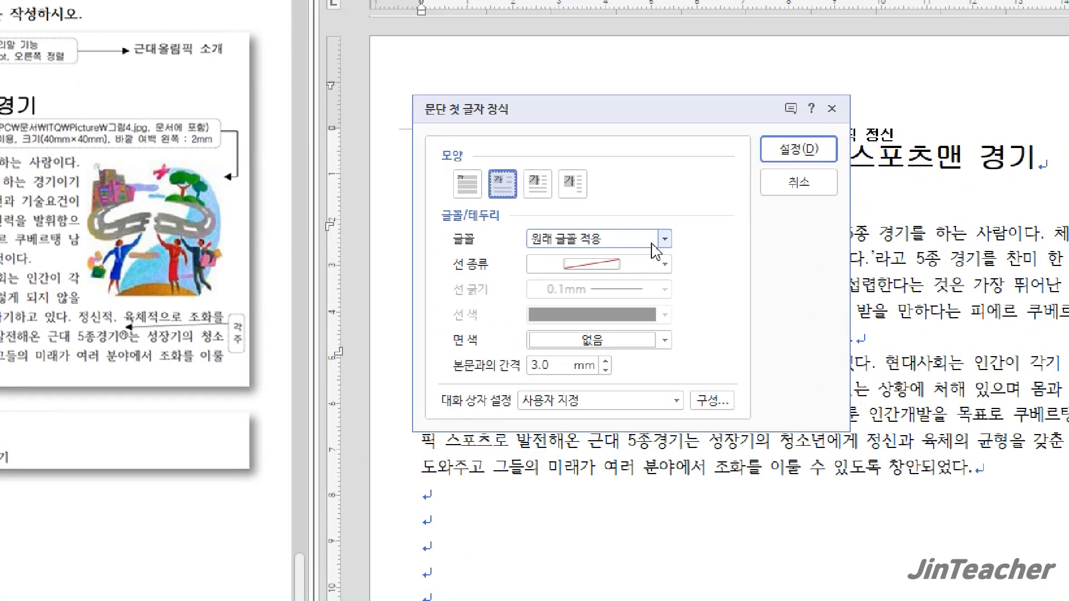
click(657, 241)
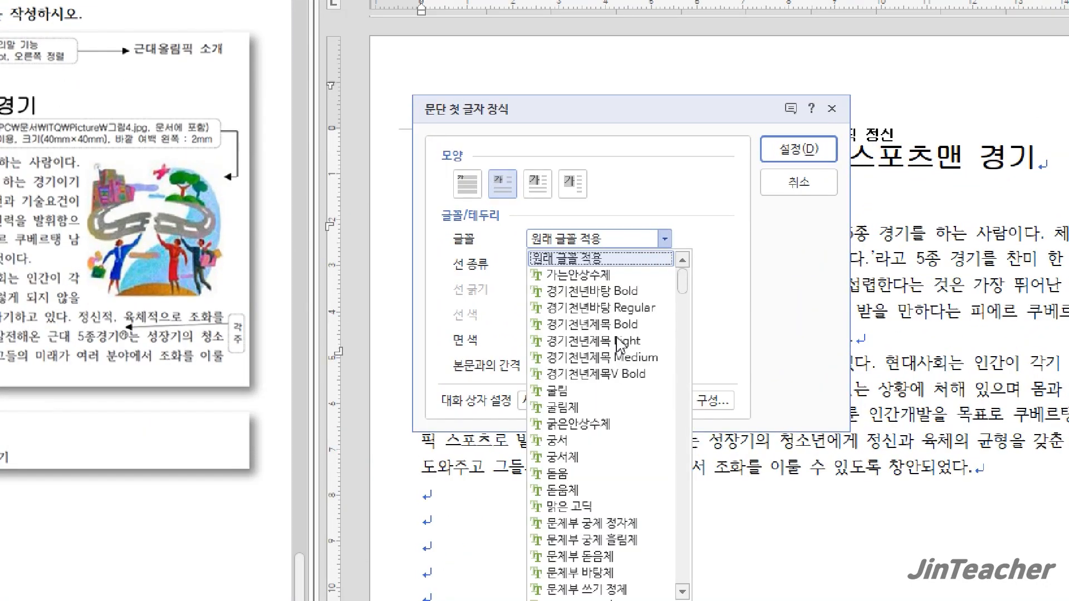
click(573, 441)
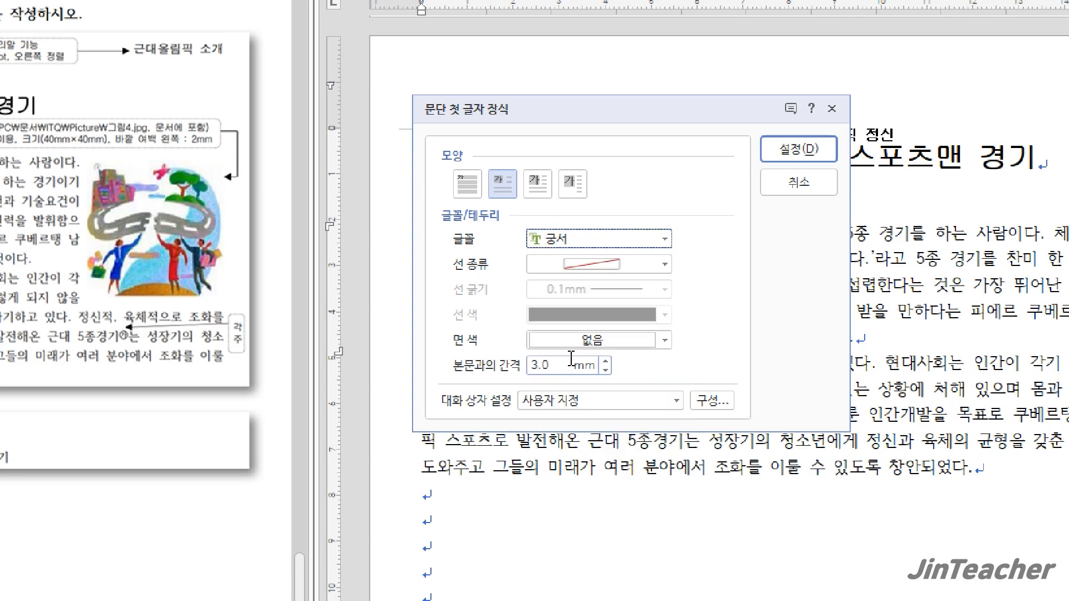
click(583, 341)
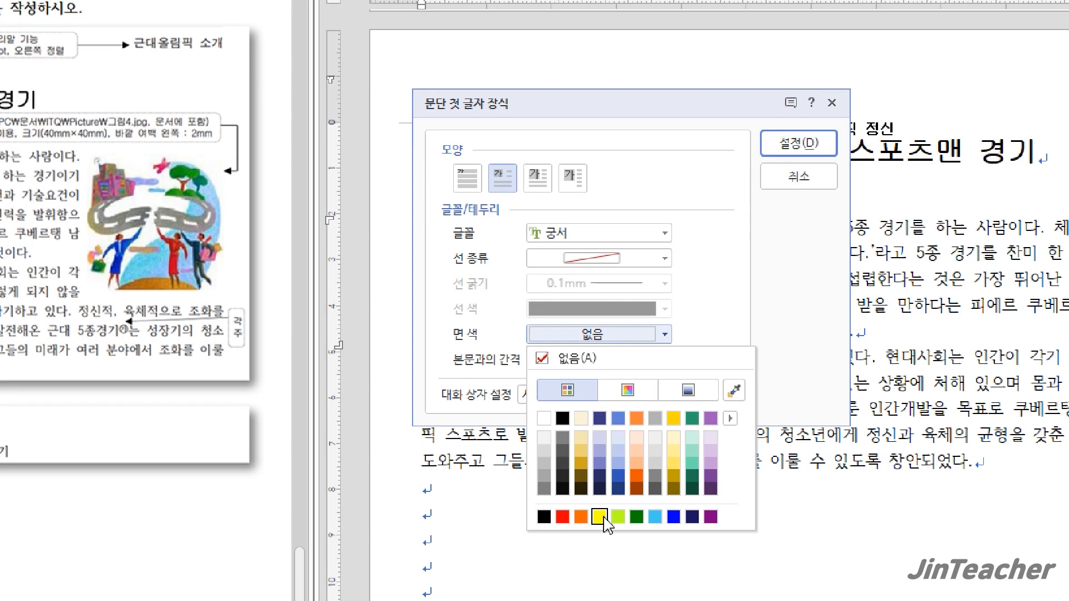
click(599, 523)
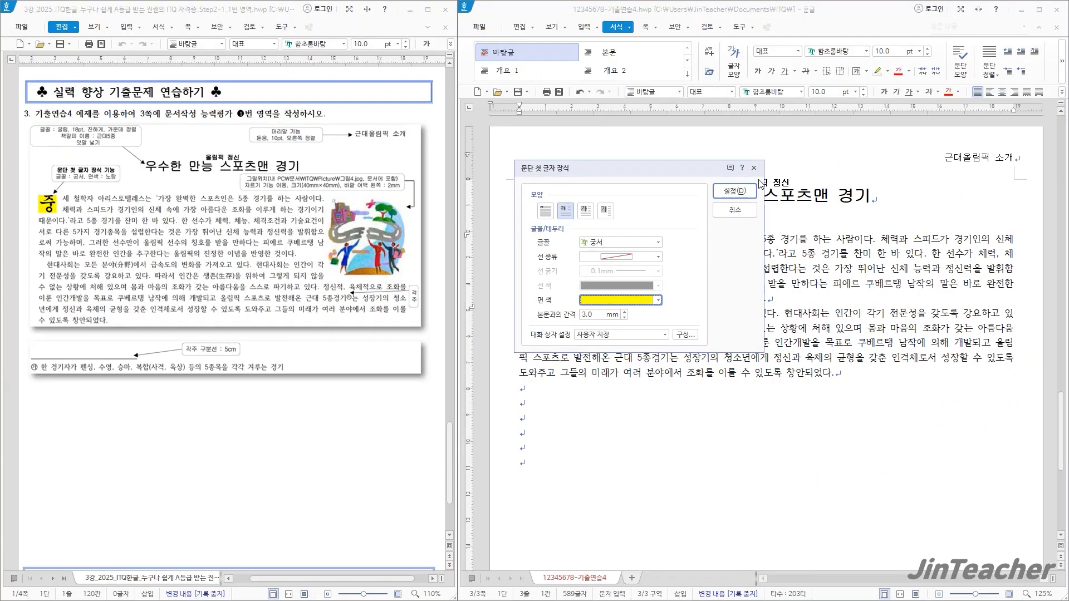
click(749, 194)
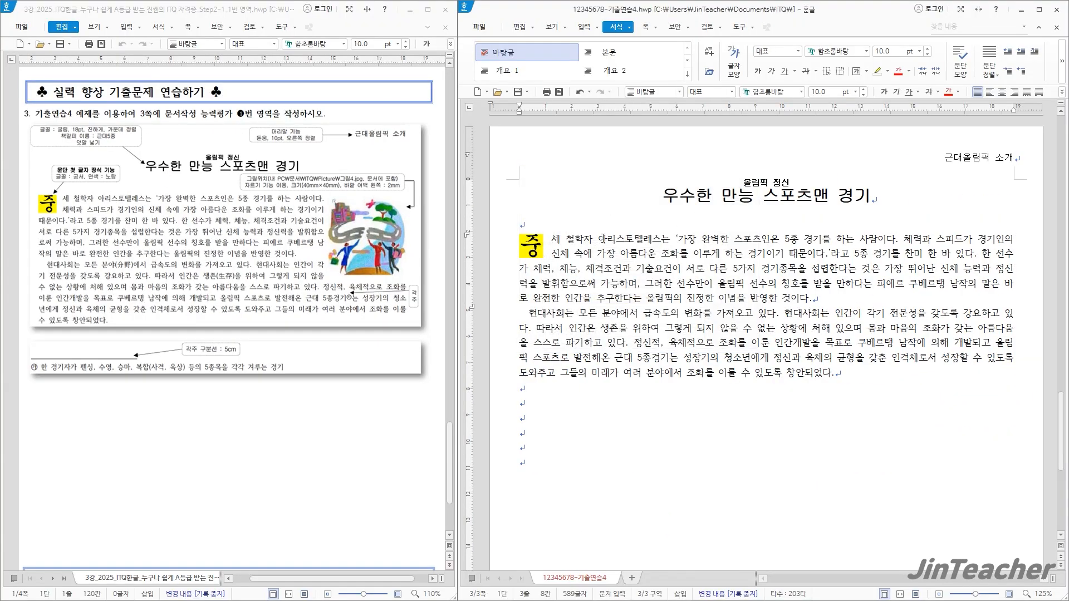
Convert "분야" in the second paragraph to Hanja in the 한글(漢字) format as "분야(分野)"
click(816, 301)
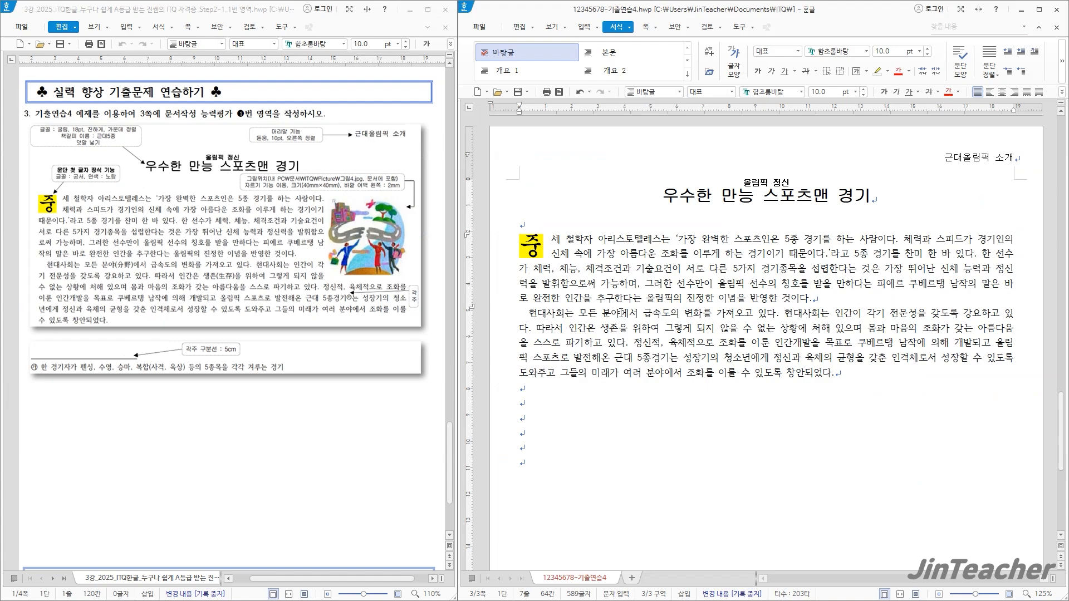
drag(620, 313, 605, 316)
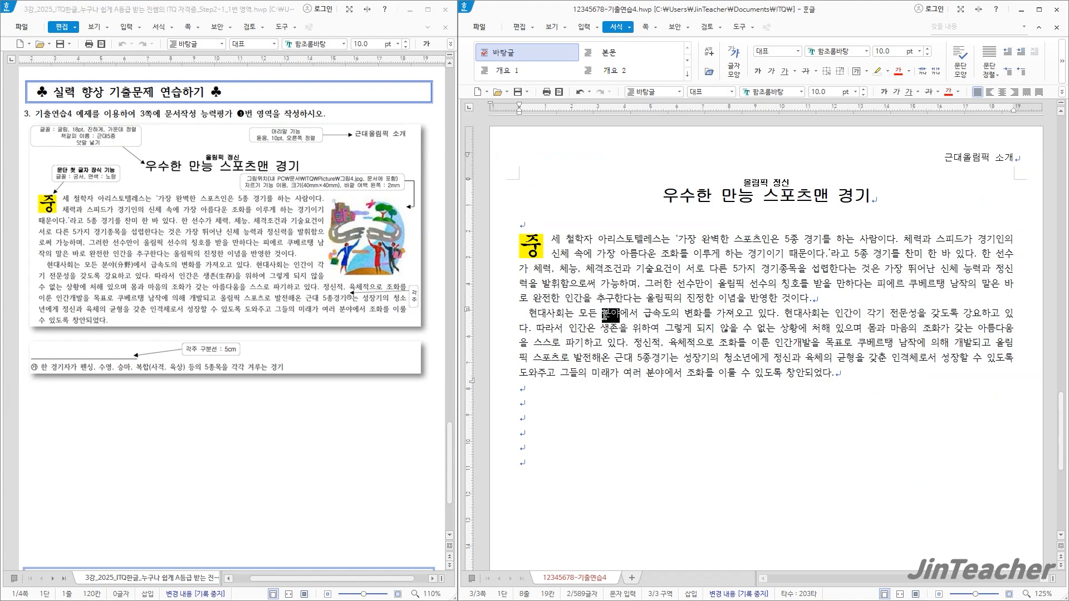
key(F12)
key(Escape)
key(F9)
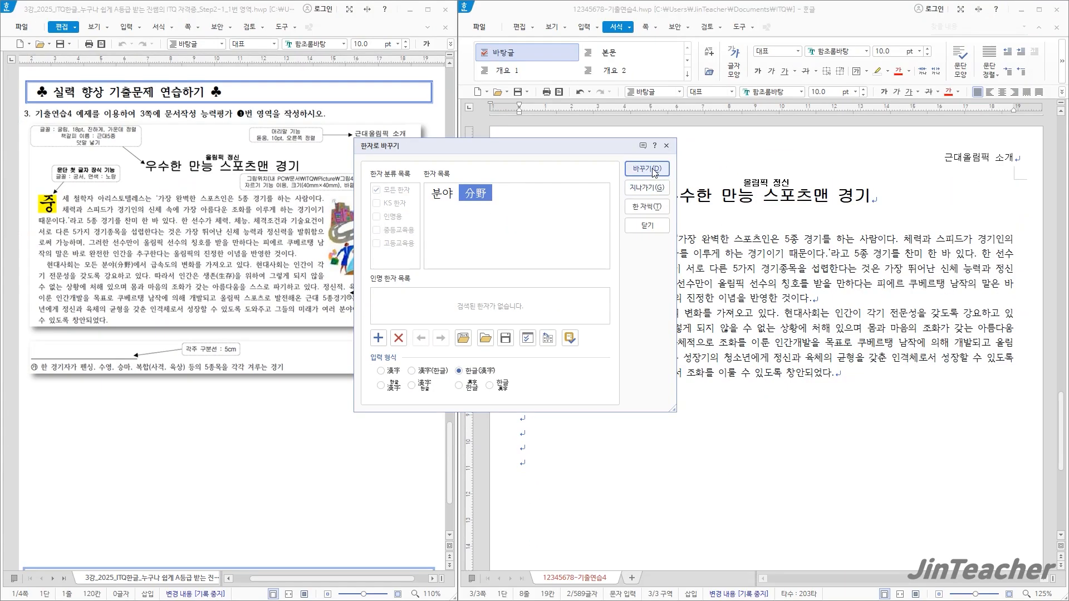
click(1049, 59)
Convert "생존" in the second paragraph to Hanja in the 한글(漢字) format as "생존(生存)"
click(678, 344)
drag(641, 330, 624, 333)
right_click(627, 342)
click(662, 369)
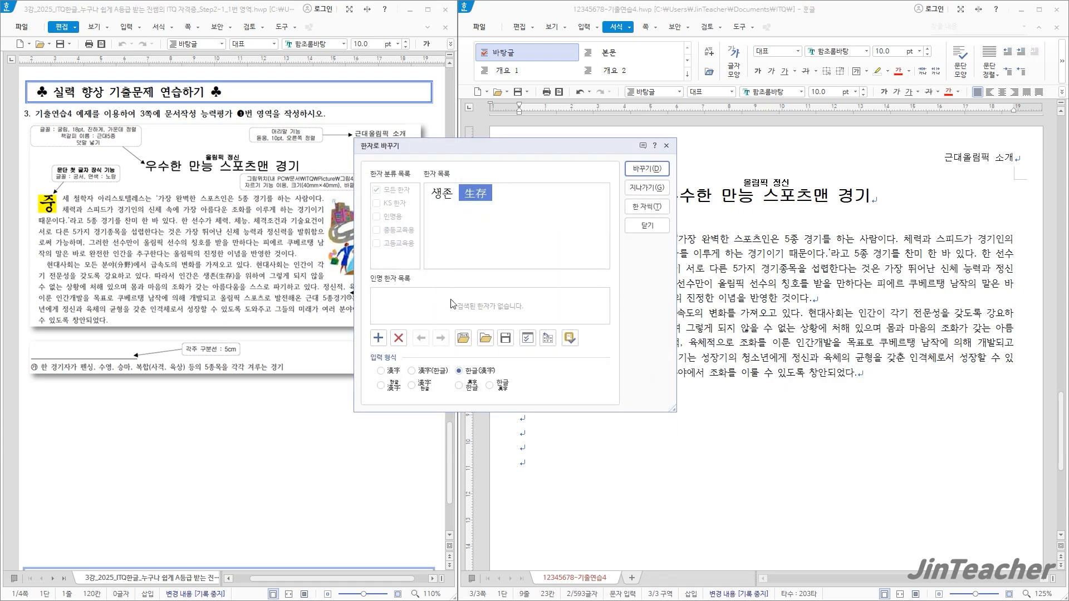
click(645, 168)
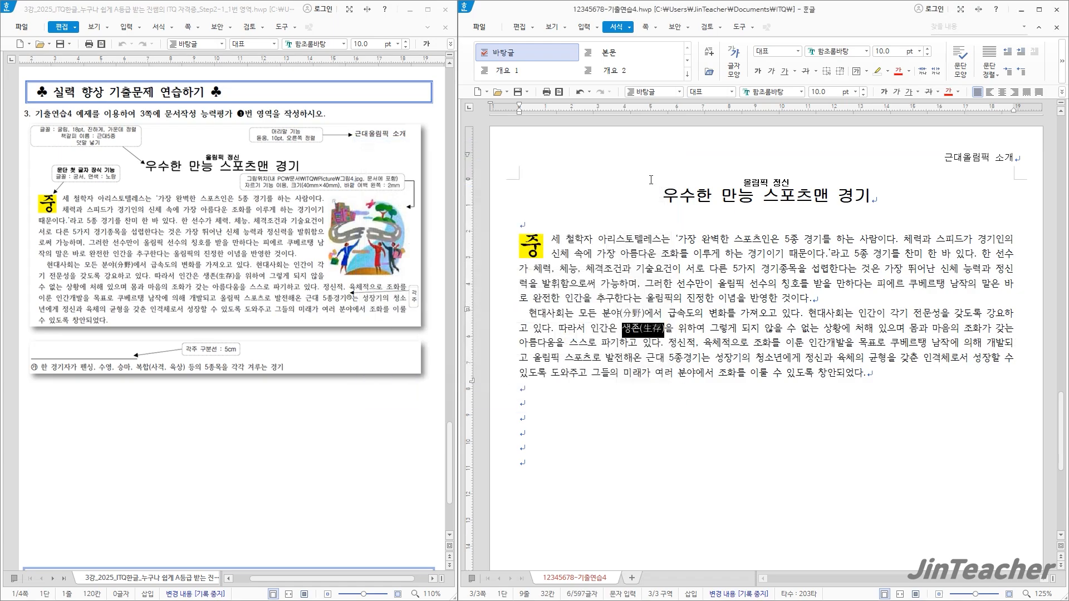
click(683, 328)
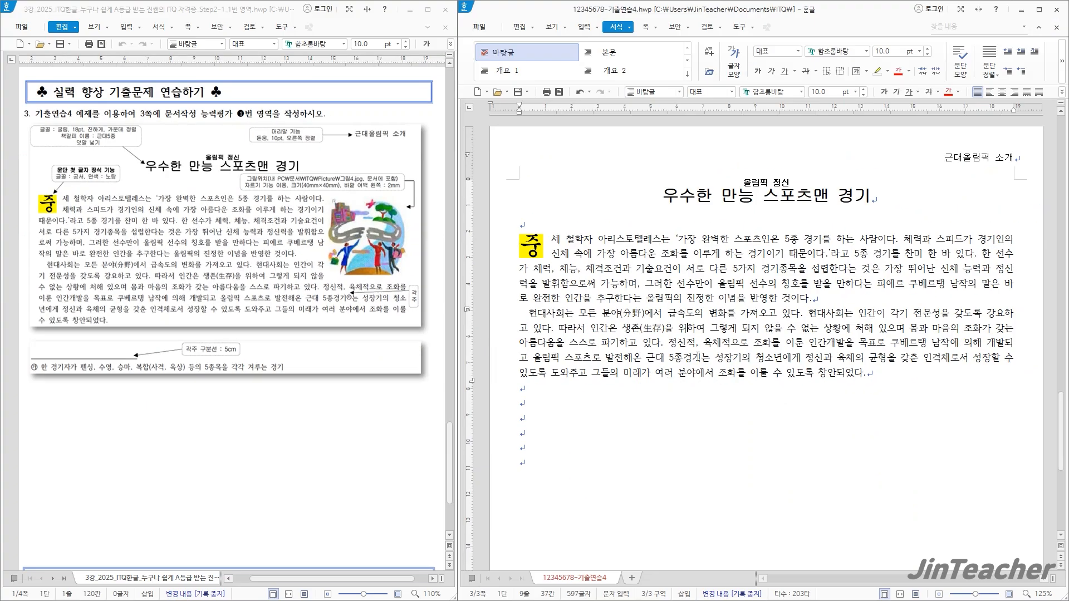
Insert a footnote after "5종경기" reading "한 경기자가 펜싱, 수영, 승마, 복합(사격, 육상) 등의 5종목을 각각 겨루는 경기"
click(698, 357)
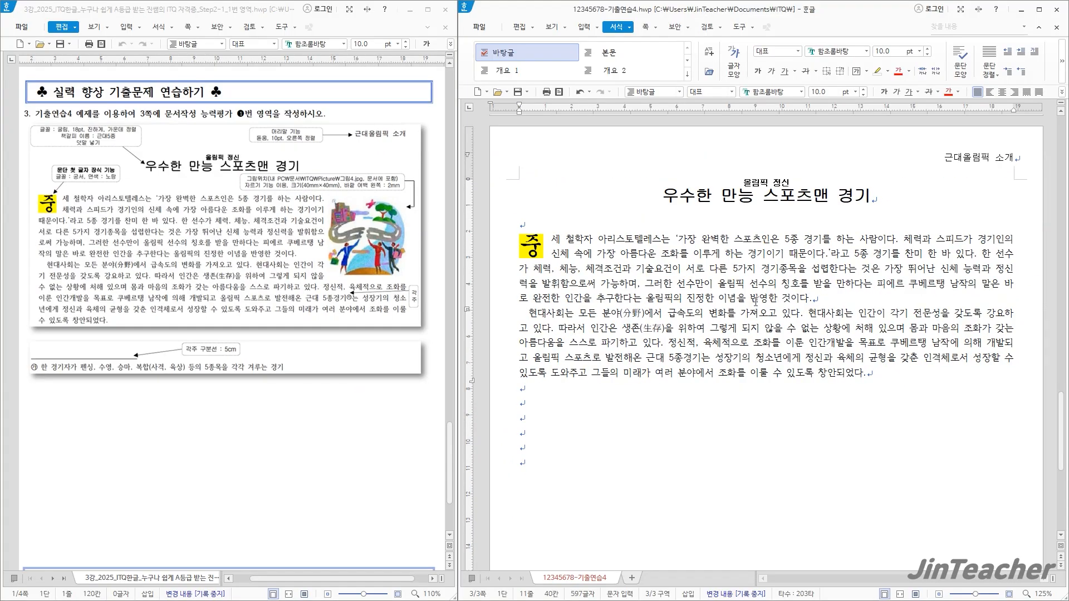
click(584, 27)
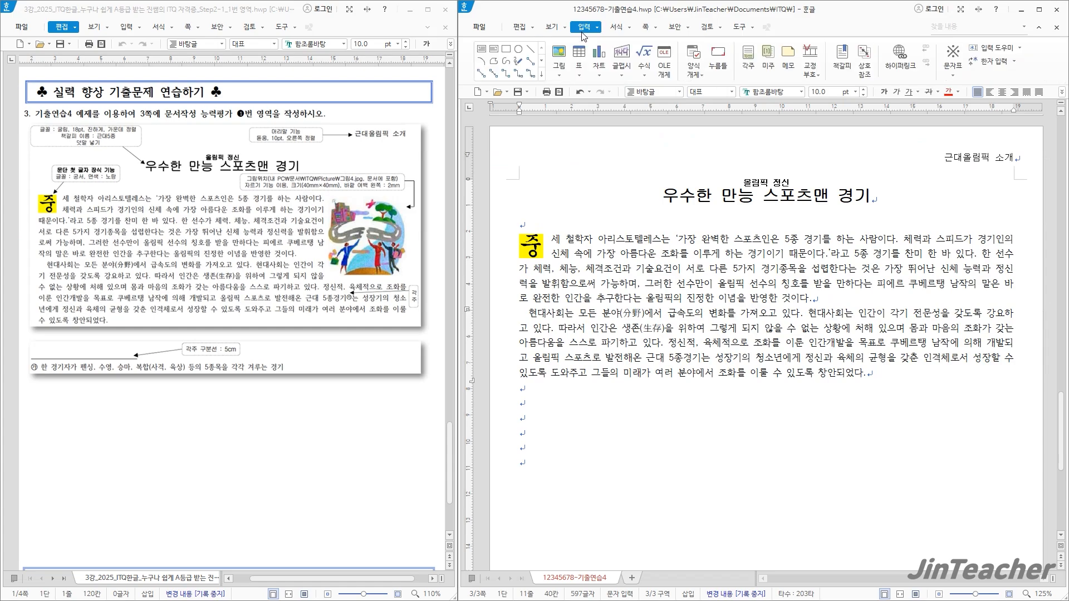
click(748, 59)
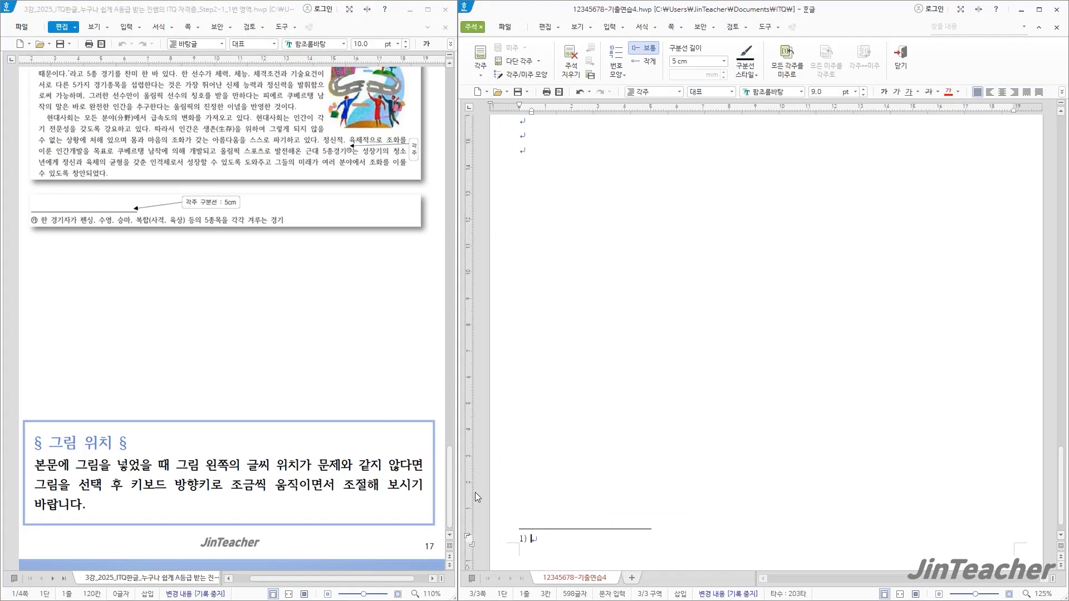
text(한 경기자가 펜싱, 수영, 승마, 복합(사격, 육상) 등의 5종목을 각각 겨루는 경기)
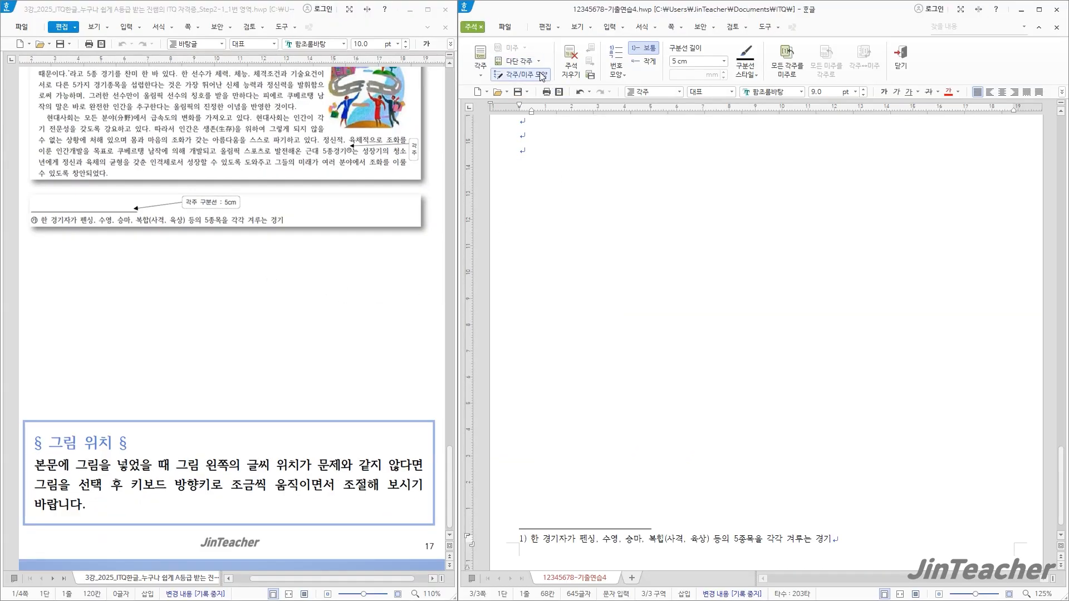
Change the footnote number format to ㉮,㉯,㉰
click(540, 76)
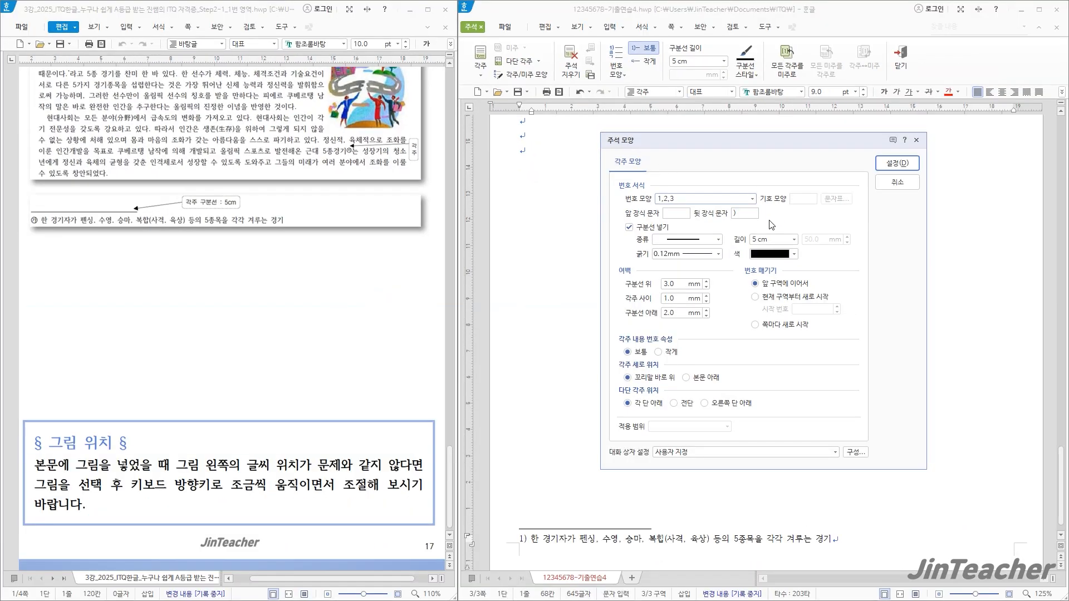
click(912, 301)
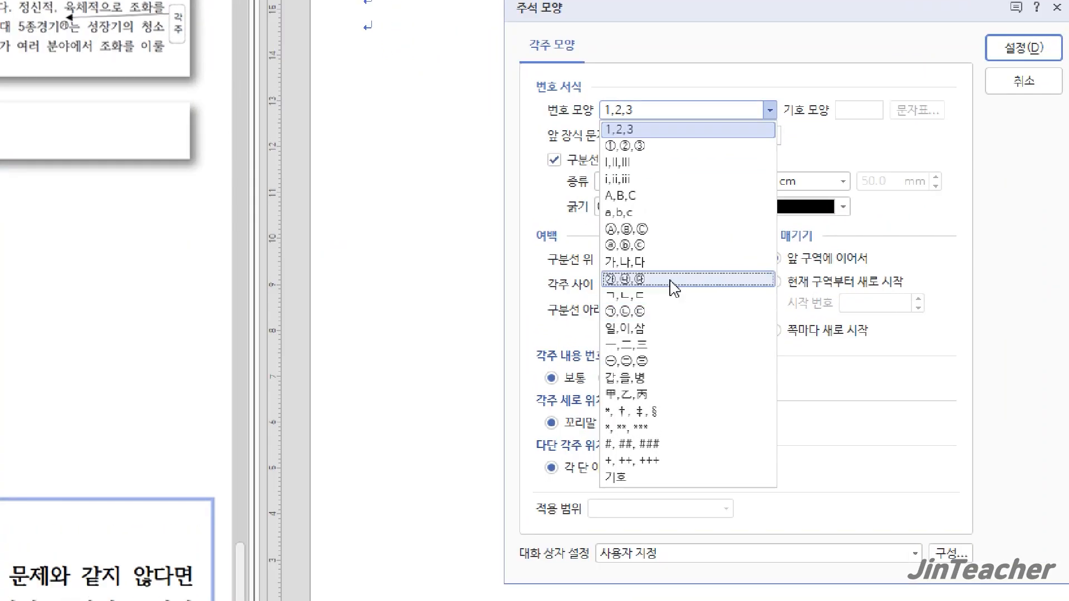
click(673, 288)
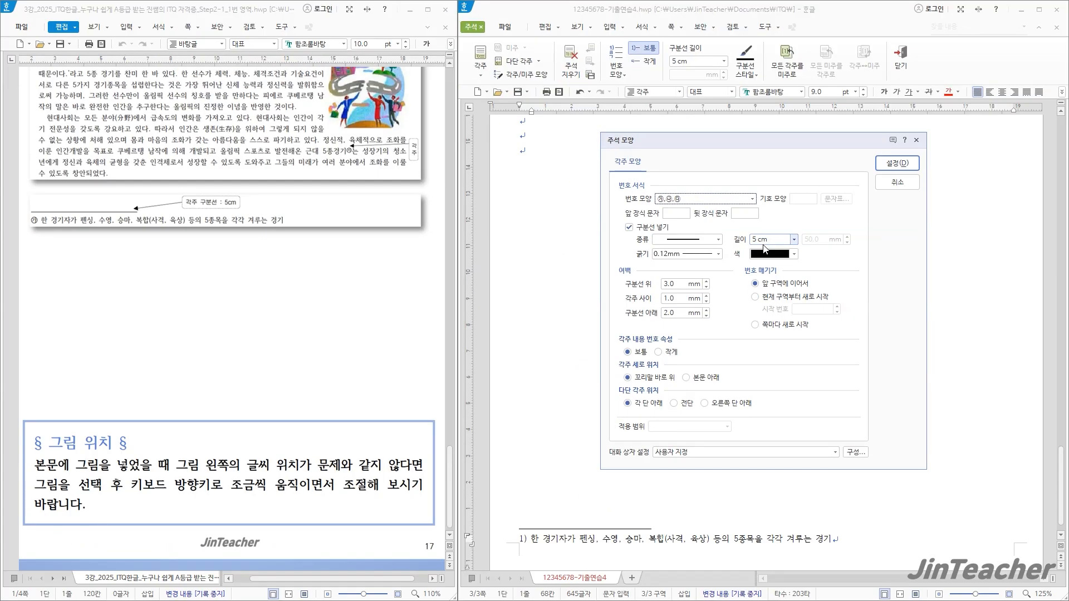
click(905, 167)
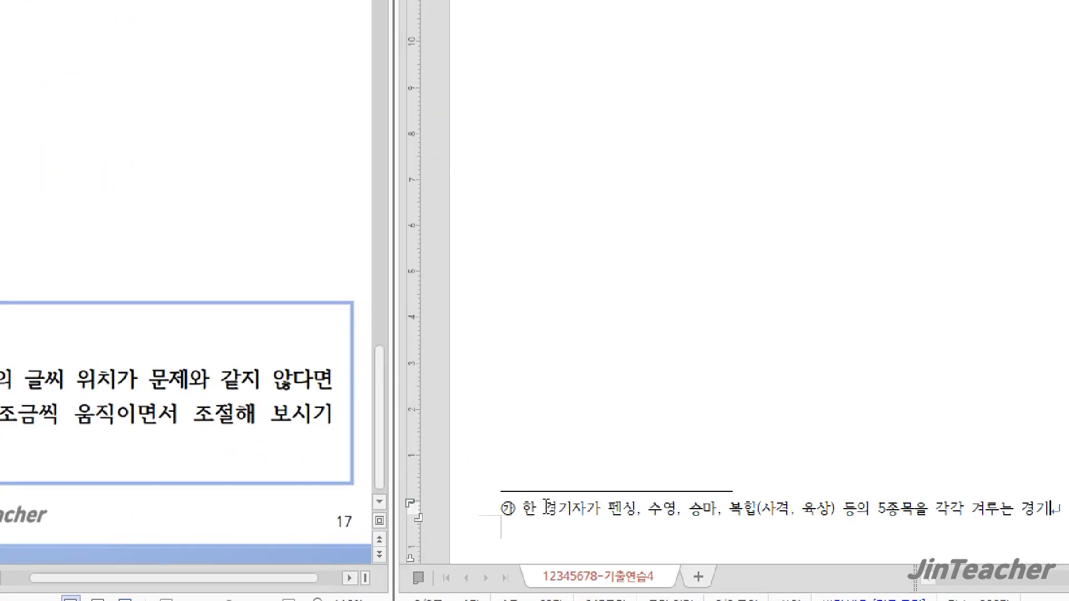
Insert the picture 그림4 from the ITQ Picture folder over the body text, drawn about 72 × 94 mm
scroll(714, 508, up, 6)
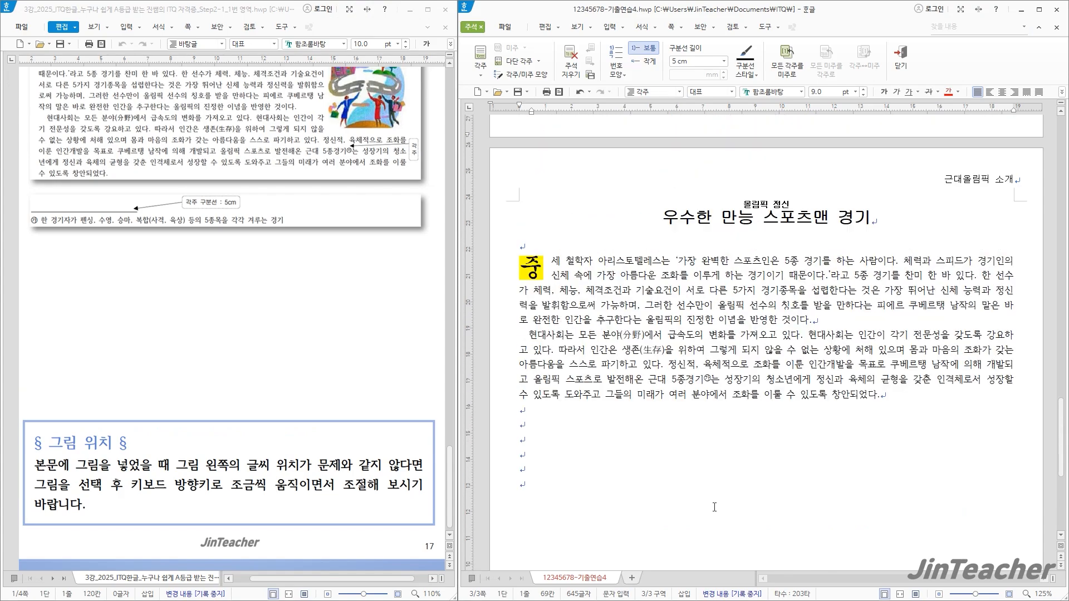
scroll(714, 507, down, 2)
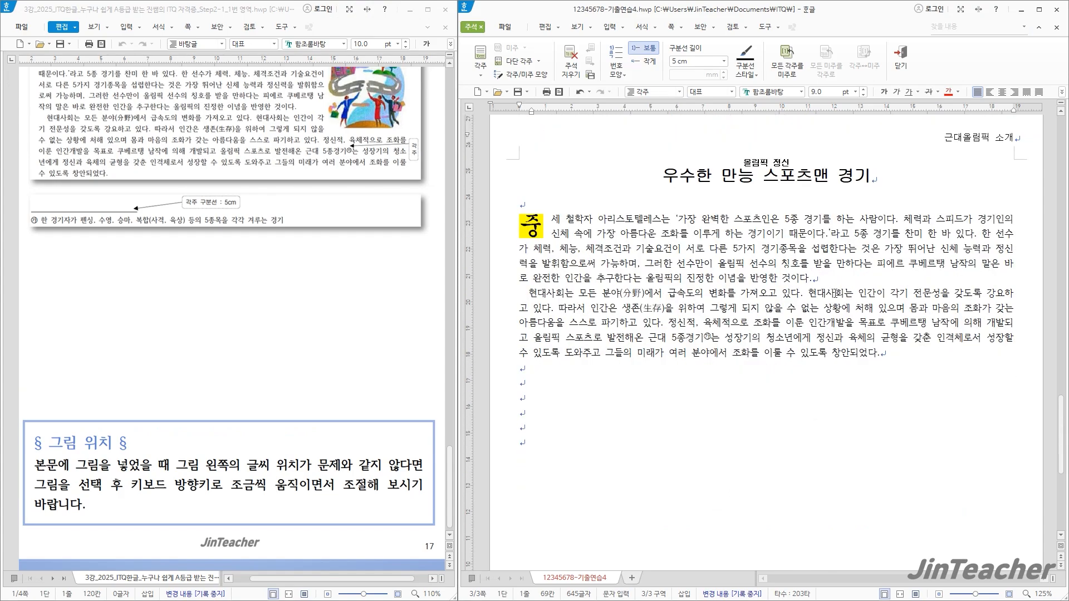
click(834, 284)
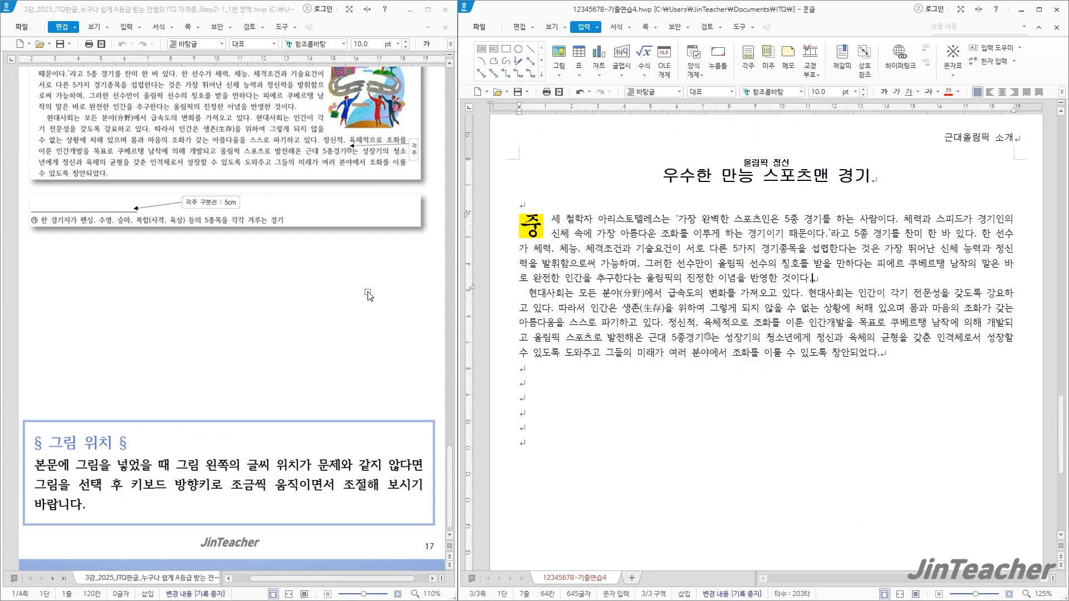
scroll(367, 295, up, 3)
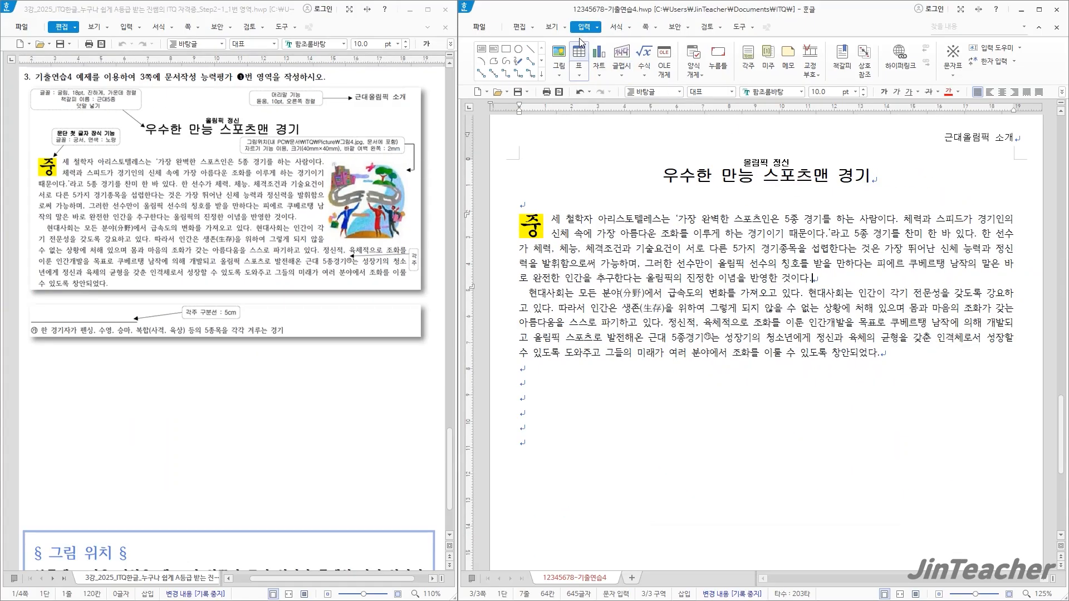
click(564, 51)
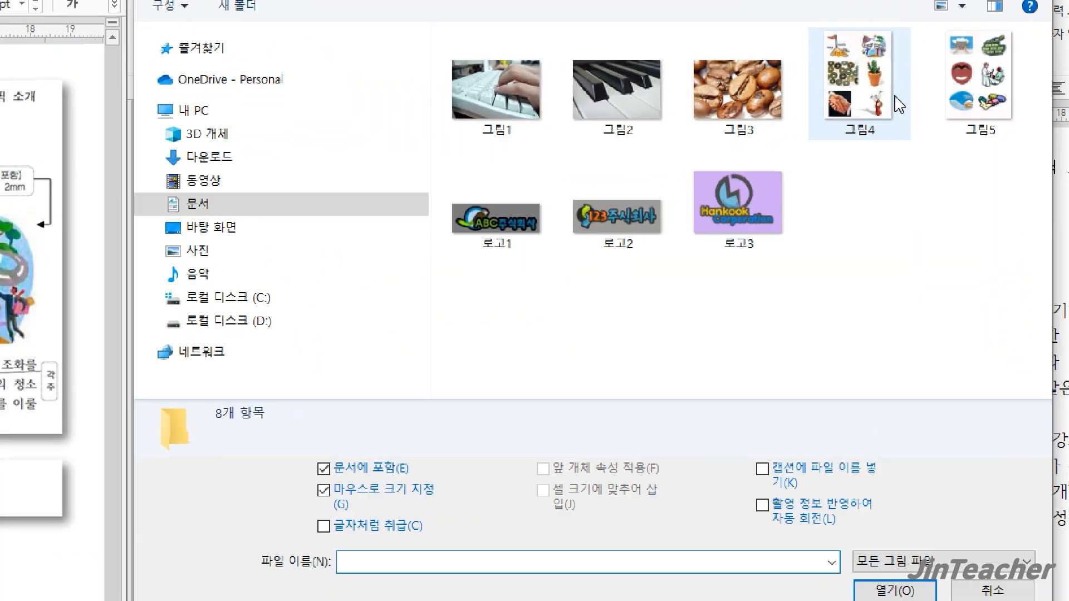
click(885, 102)
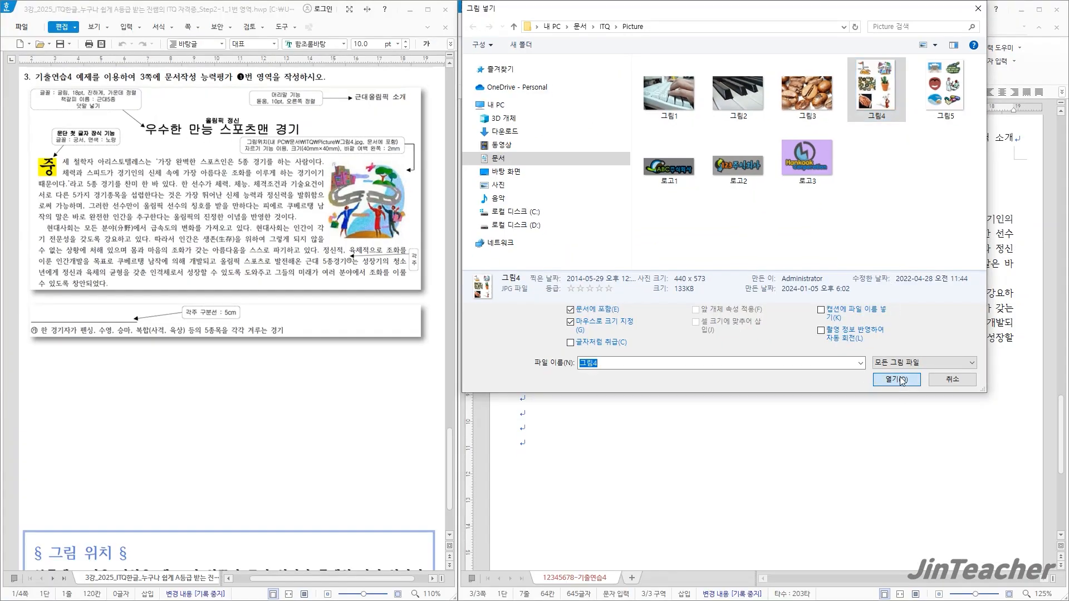
click(895, 590)
drag(630, 255, 822, 502)
Crop the picture to the illustration of people with the broken chain, about 28 × 26 mm
click(933, 57)
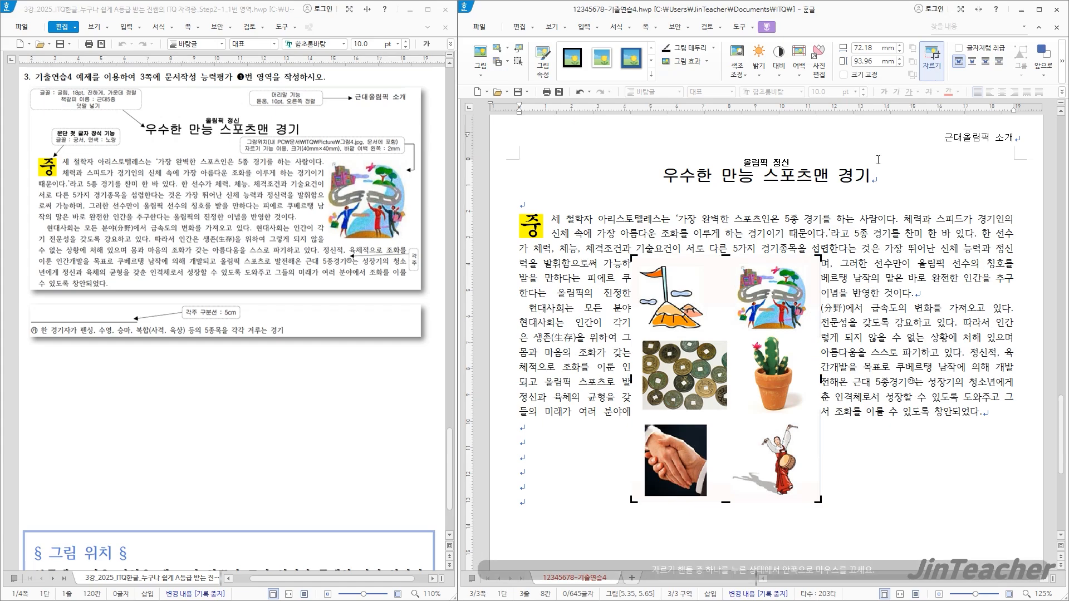
drag(635, 499, 730, 337)
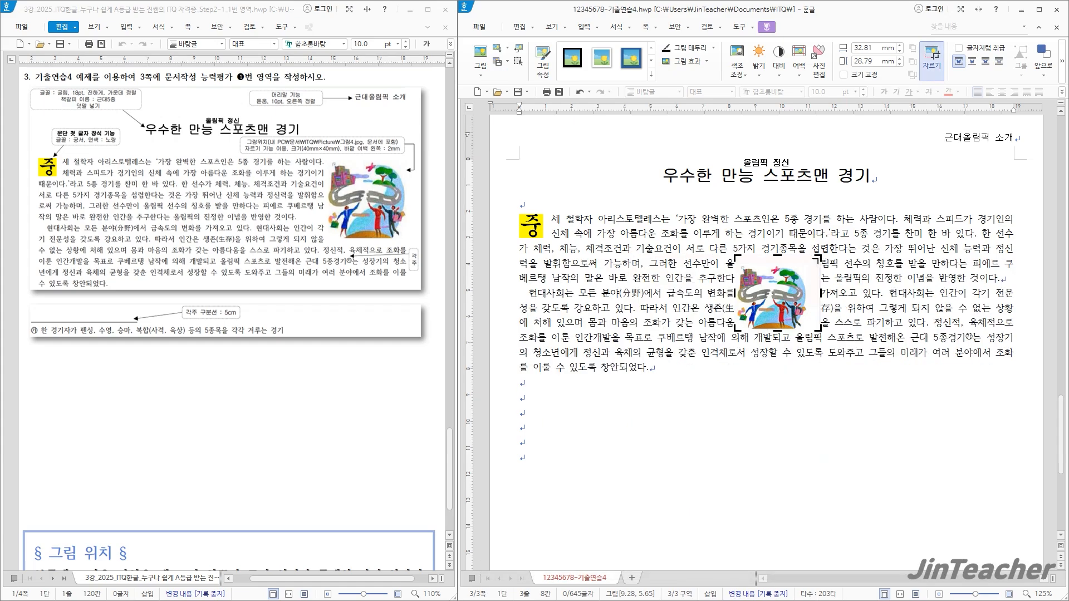
drag(818, 258, 810, 264)
click(835, 392)
Set the cropped picture's left outer margin (바깥 여백 왼쪽) to 2 mm in its object properties
click(775, 303)
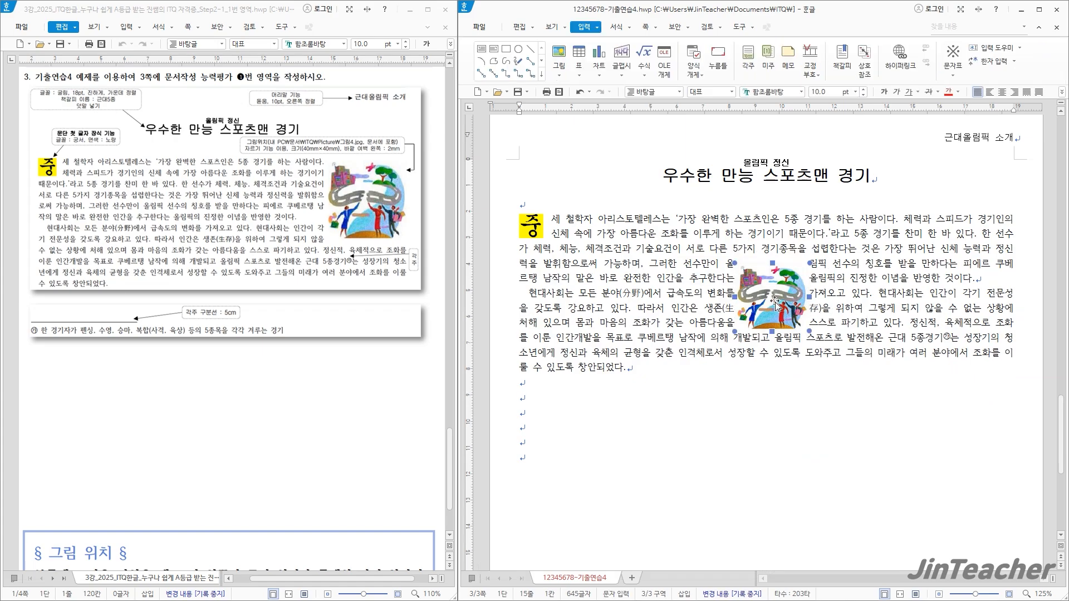
double_click(774, 302)
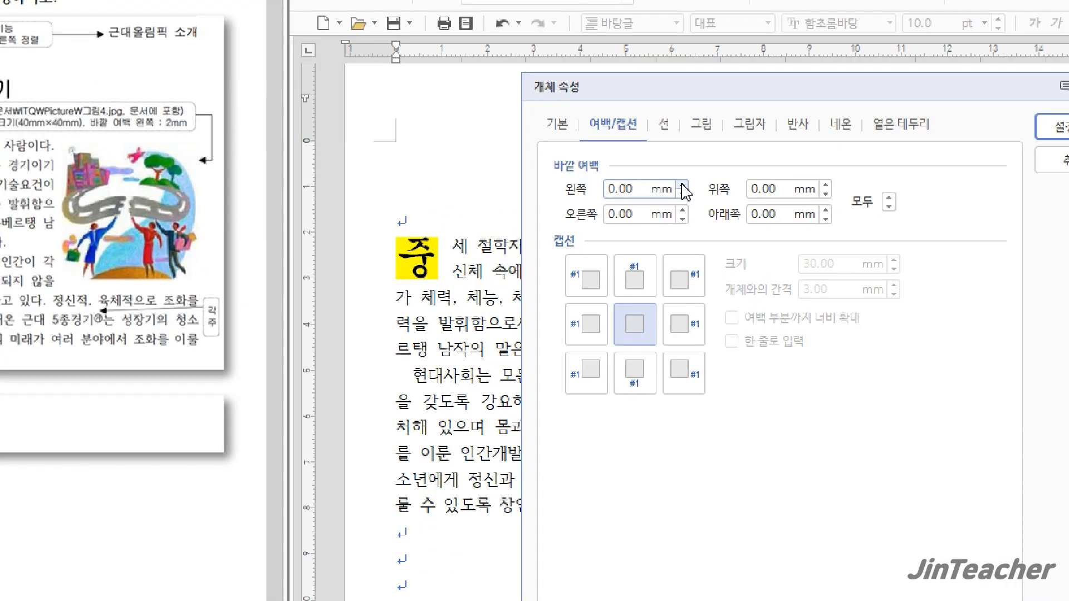
click(683, 183)
click(682, 184)
click(611, 149)
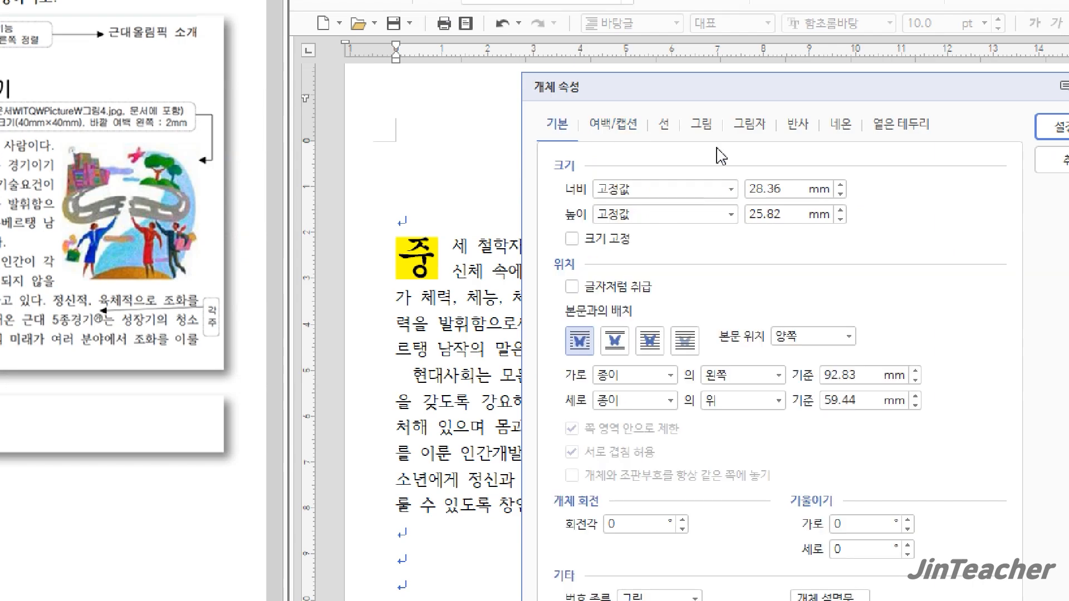
Set the picture's width and height to 40 mm each and lock its size (크기 고정)
drag(752, 189, 786, 190)
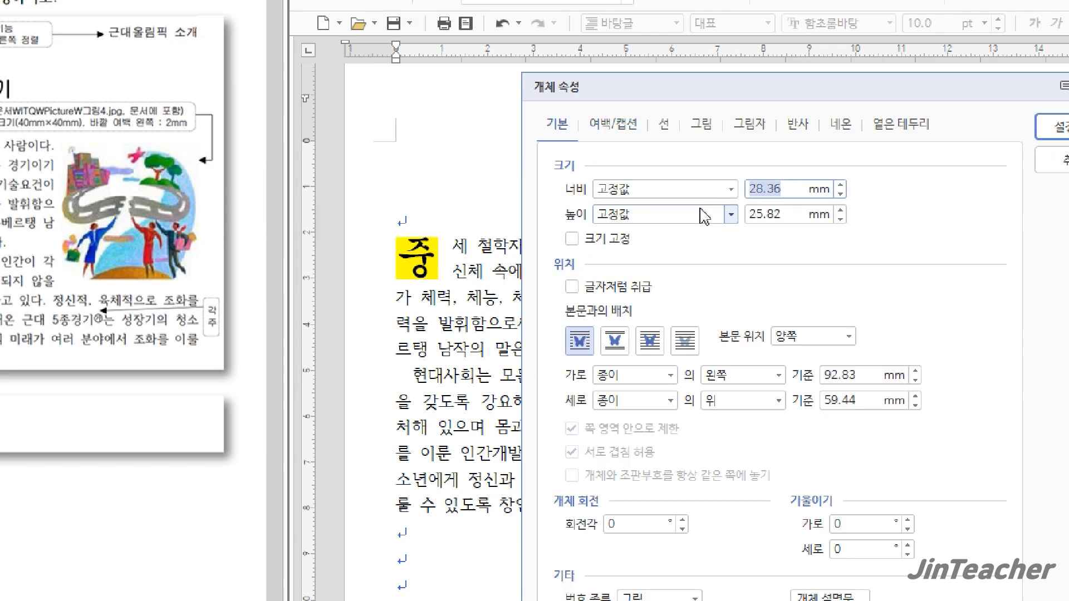
text(40)
key(Tab)
key(Tab)
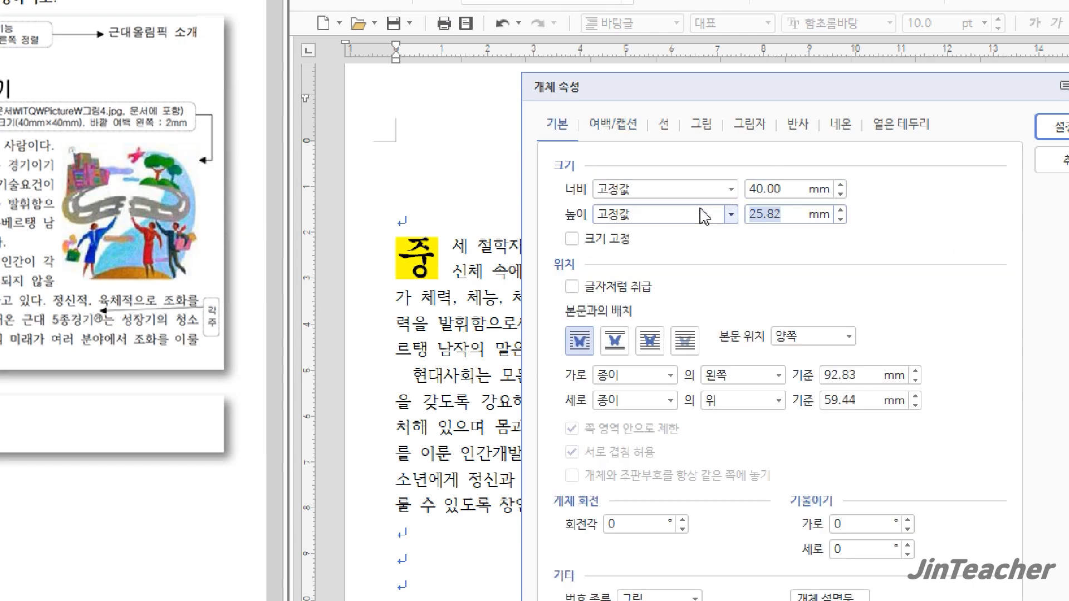
text(40)
click(613, 240)
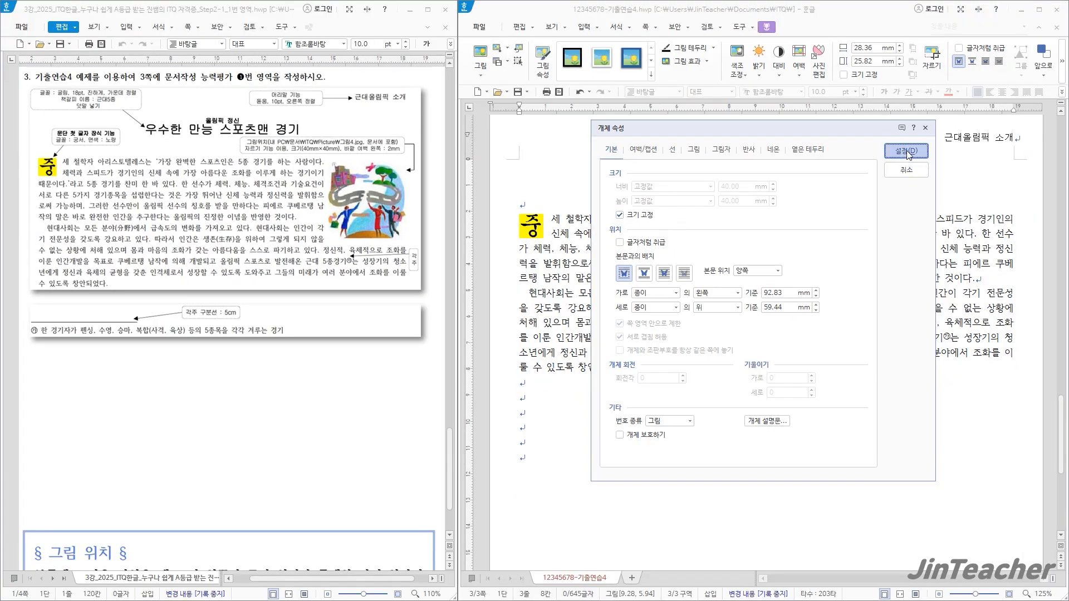
Apply the picture's object properties and move it to the body text's right margin, with its top level with the first paragraph's first line
click(1054, 128)
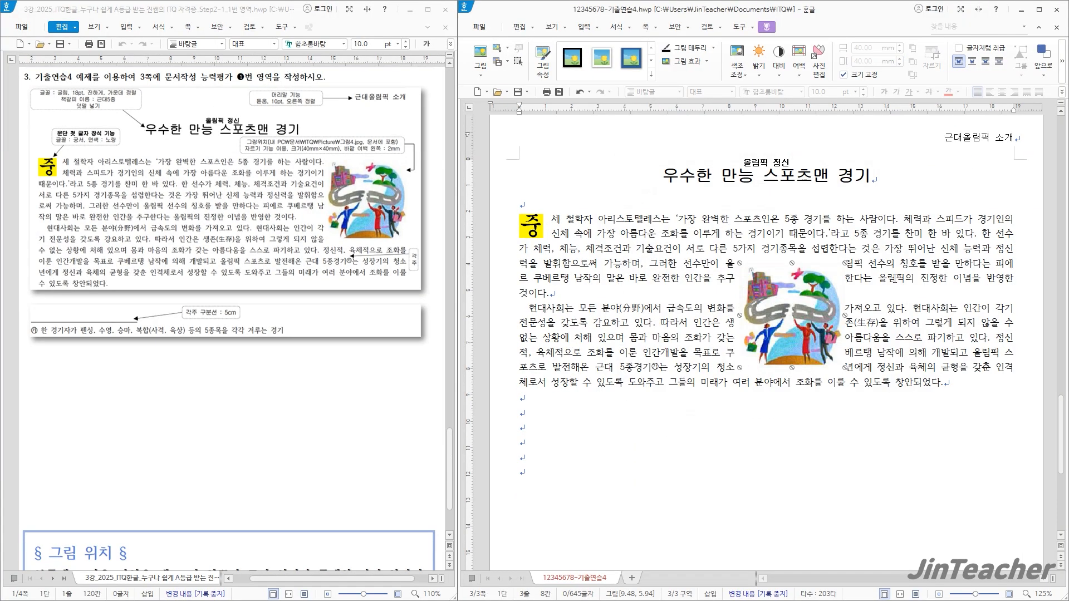
drag(802, 327, 972, 282)
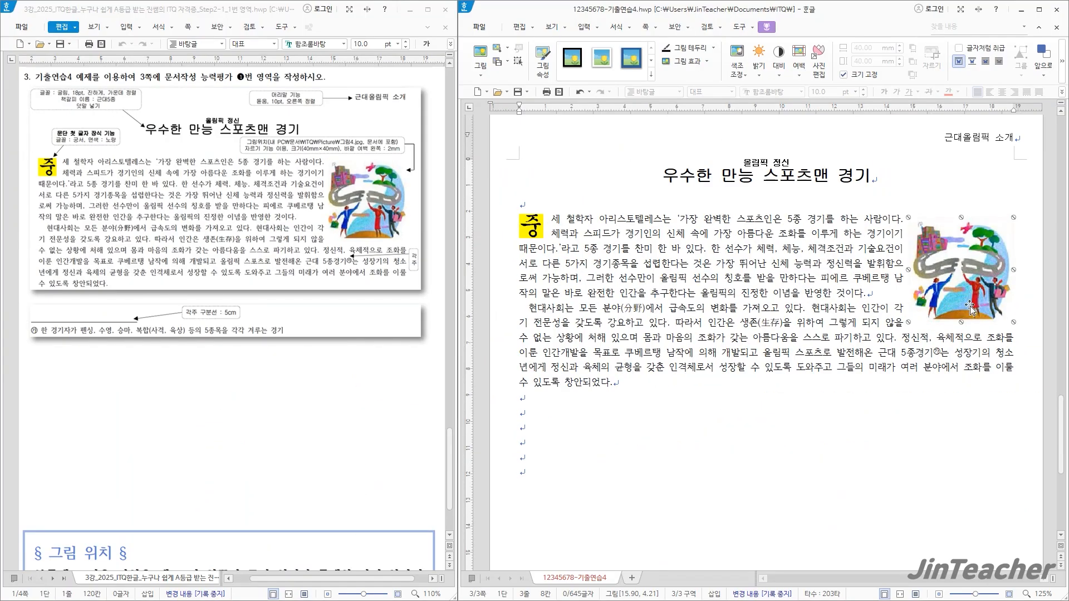
click(980, 380)
key(Down)
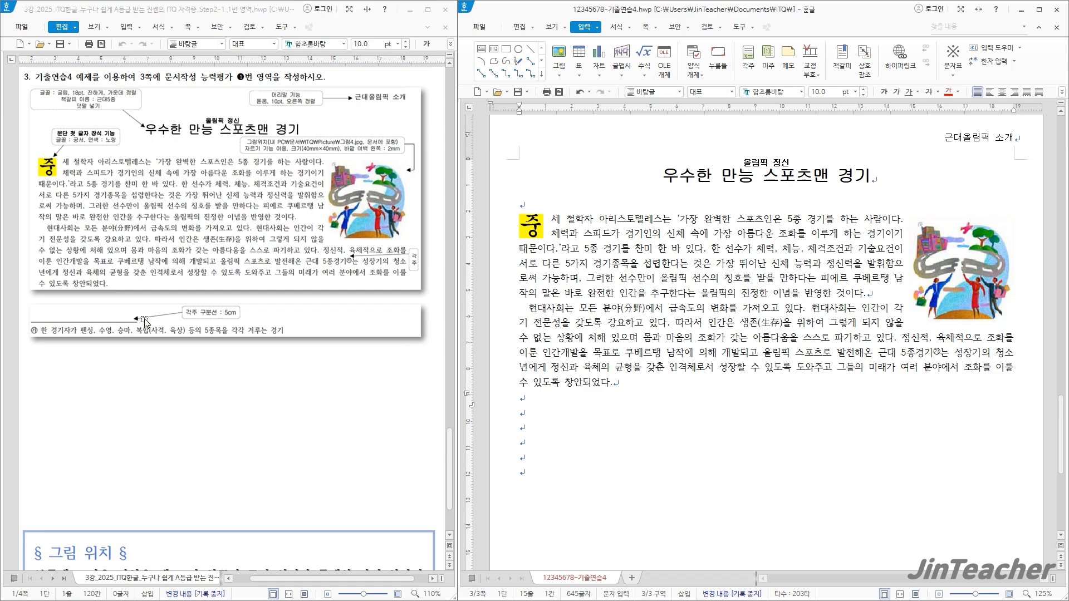
Check the page against the 기출연습4 sample and save the document 12345678-기출연습4.hwp
scroll(273, 323, up, 2)
scroll(317, 334, down, 1)
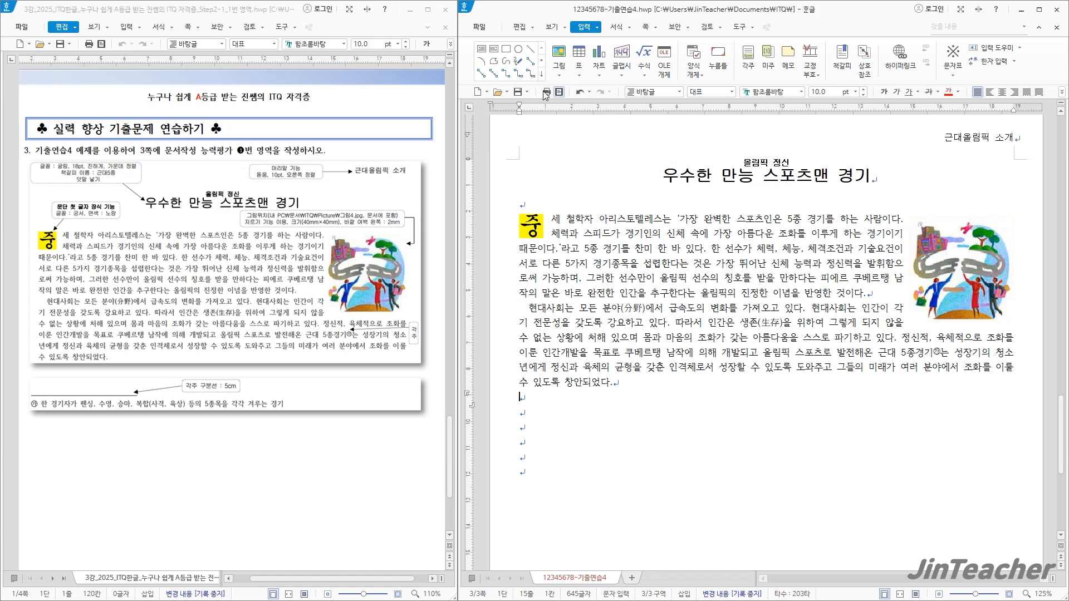
click(518, 91)
click(962, 284)
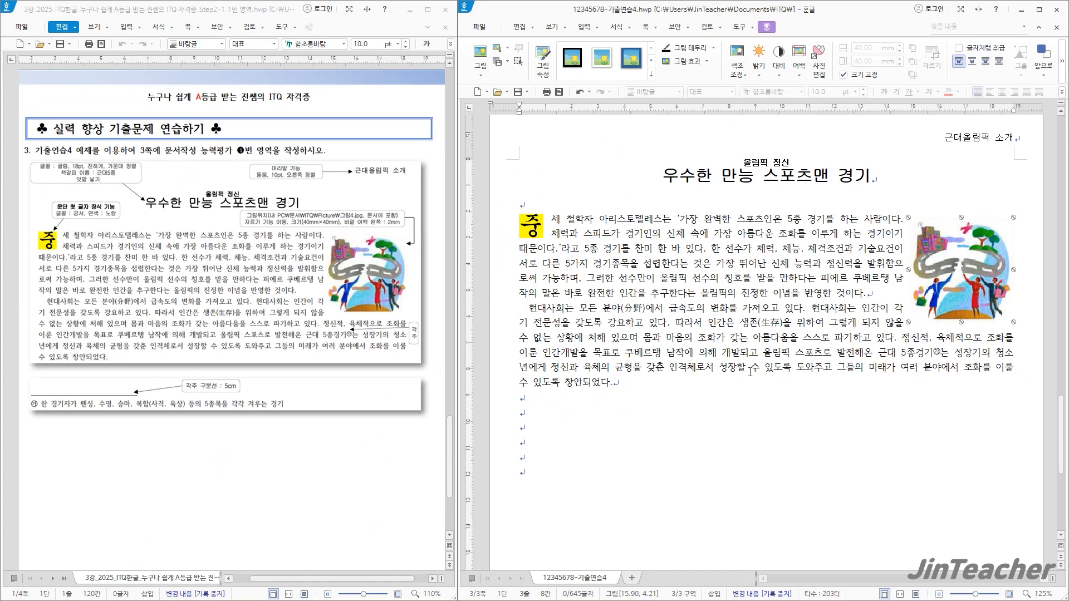
click(612, 396)
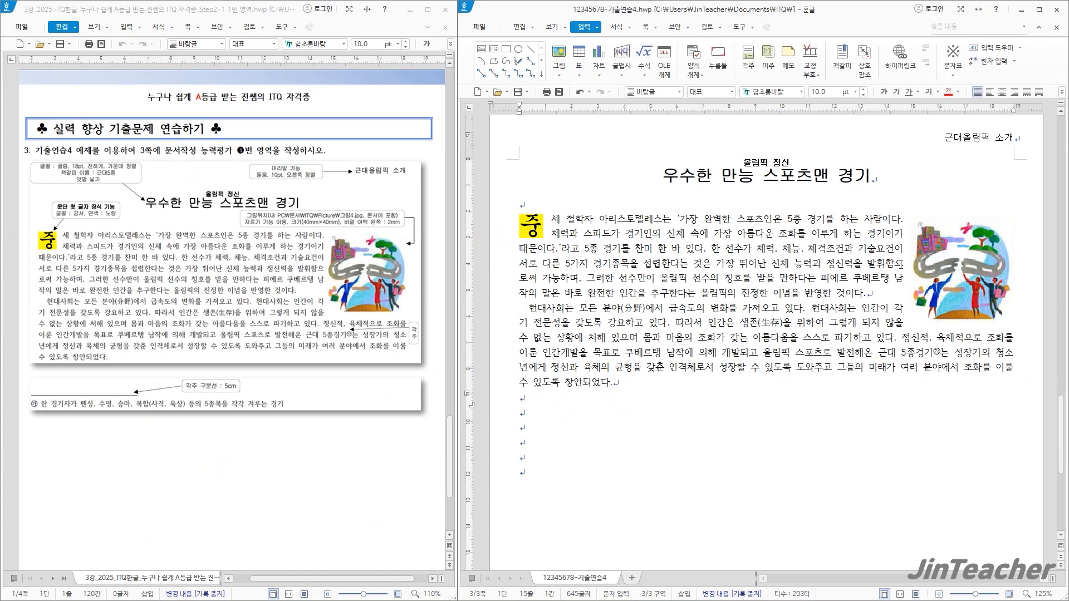